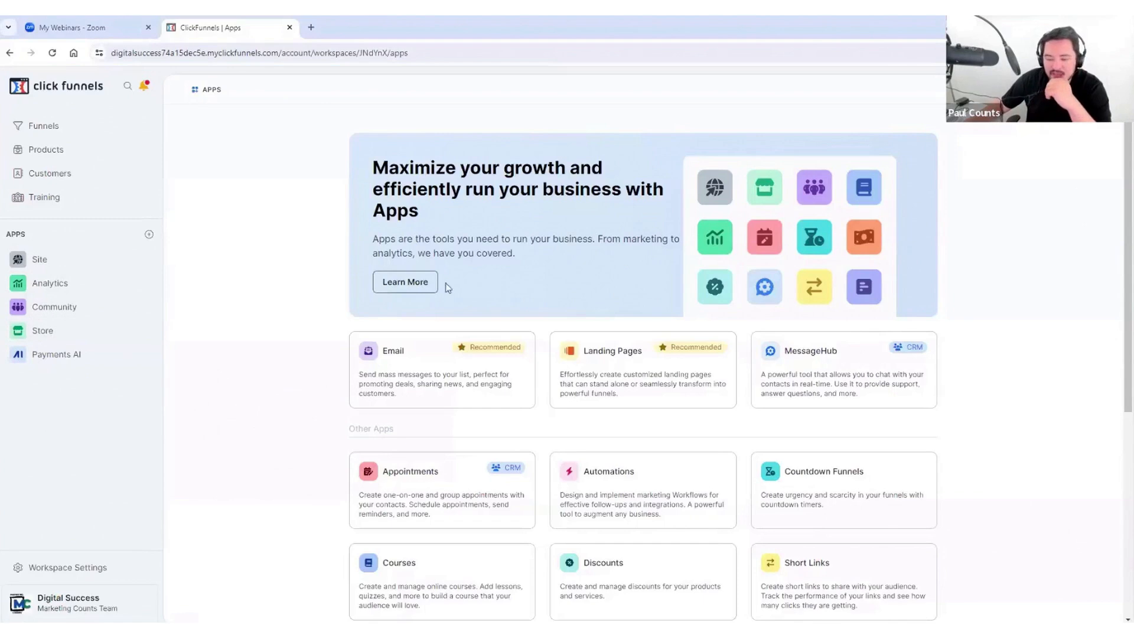
# Step: From the Email app's marketing settings, add a second person's name to the Name/Company field
pyautogui.click(426, 361)
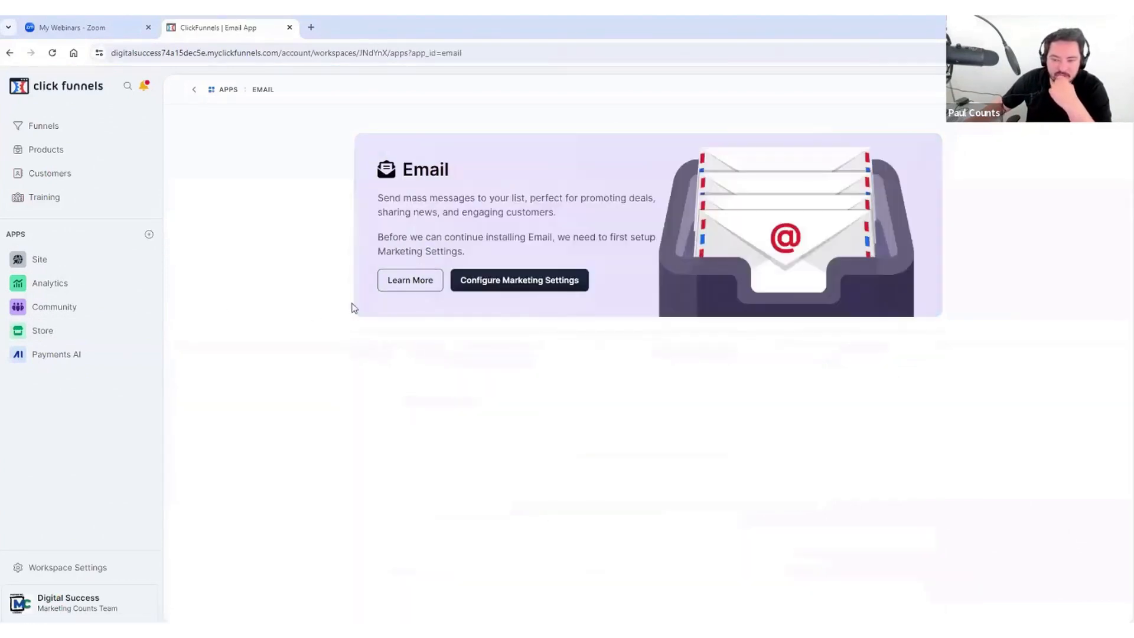
pyautogui.click(532, 282)
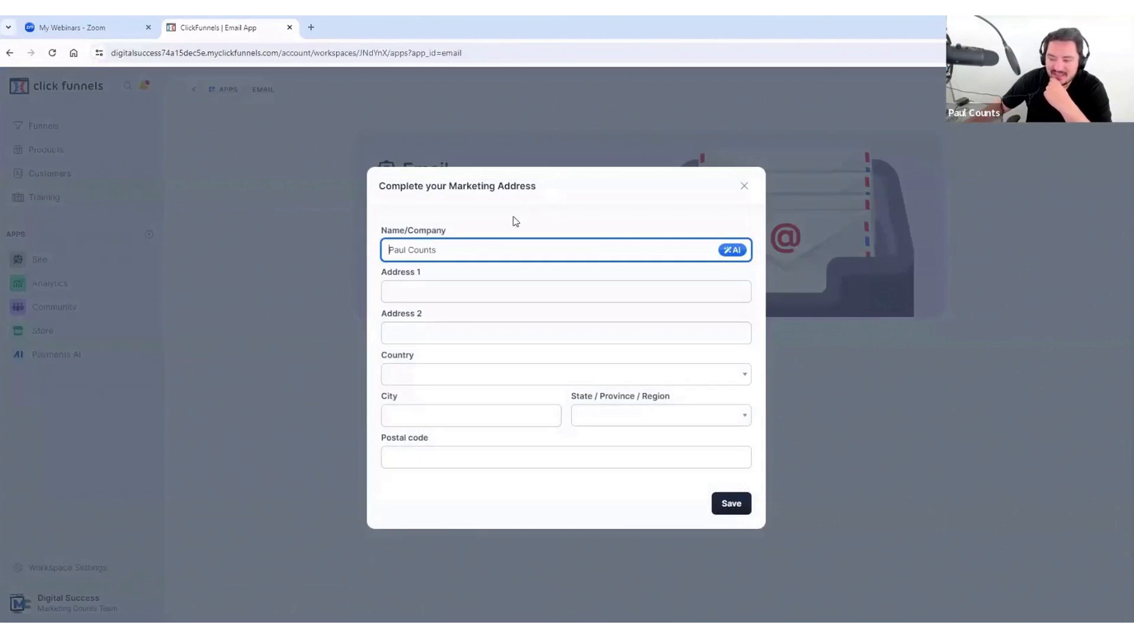
pyautogui.tripleClick(447, 250)
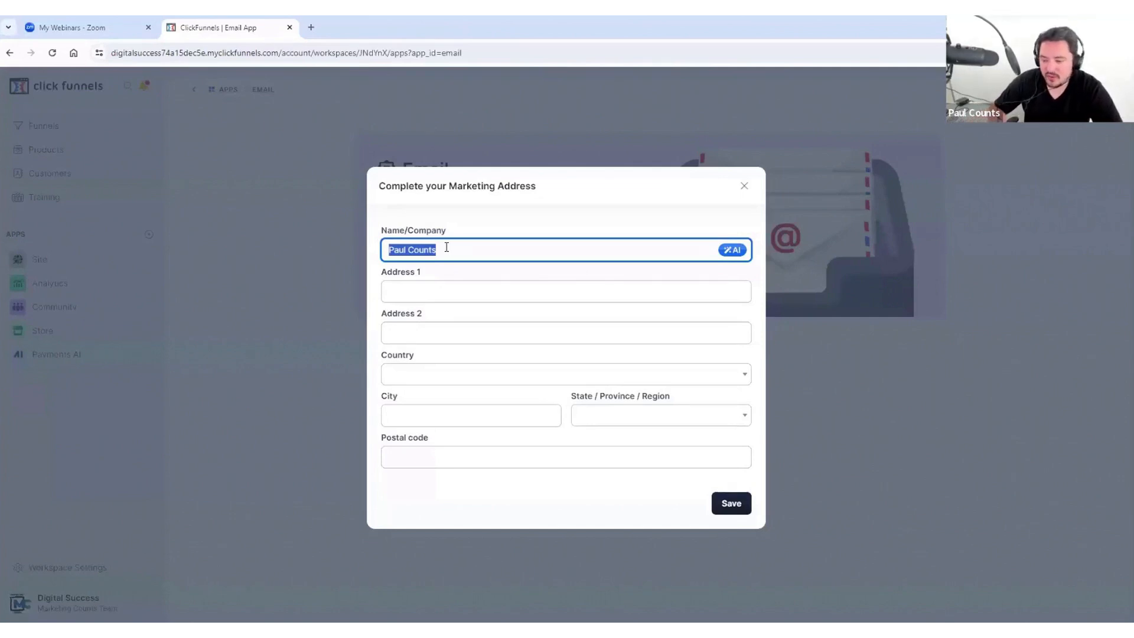
pyautogui.click(446, 249)
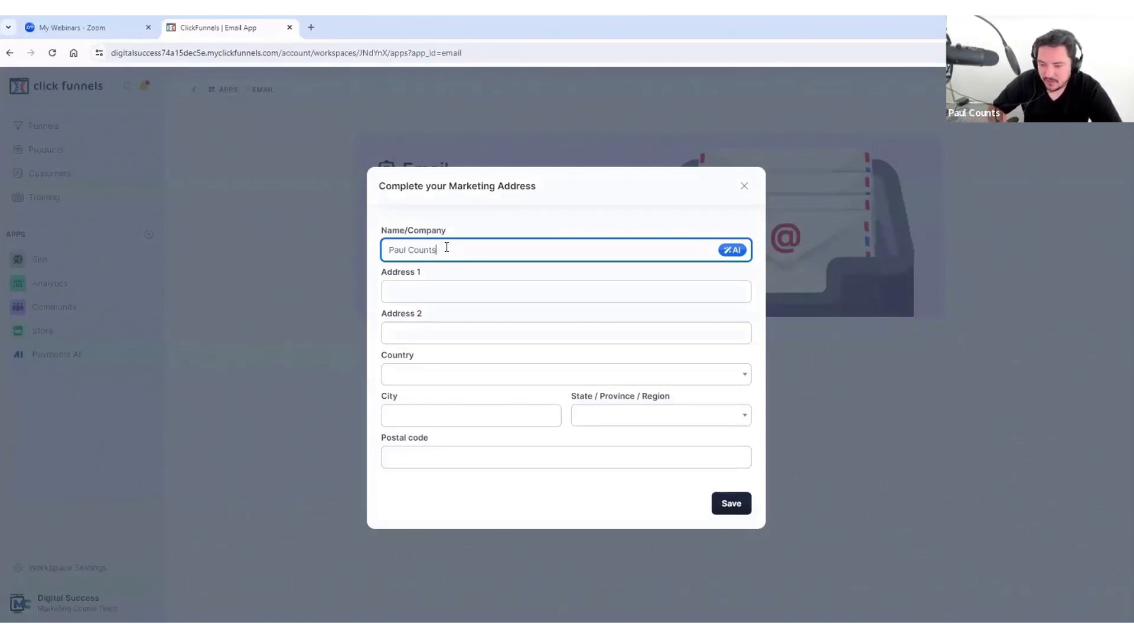
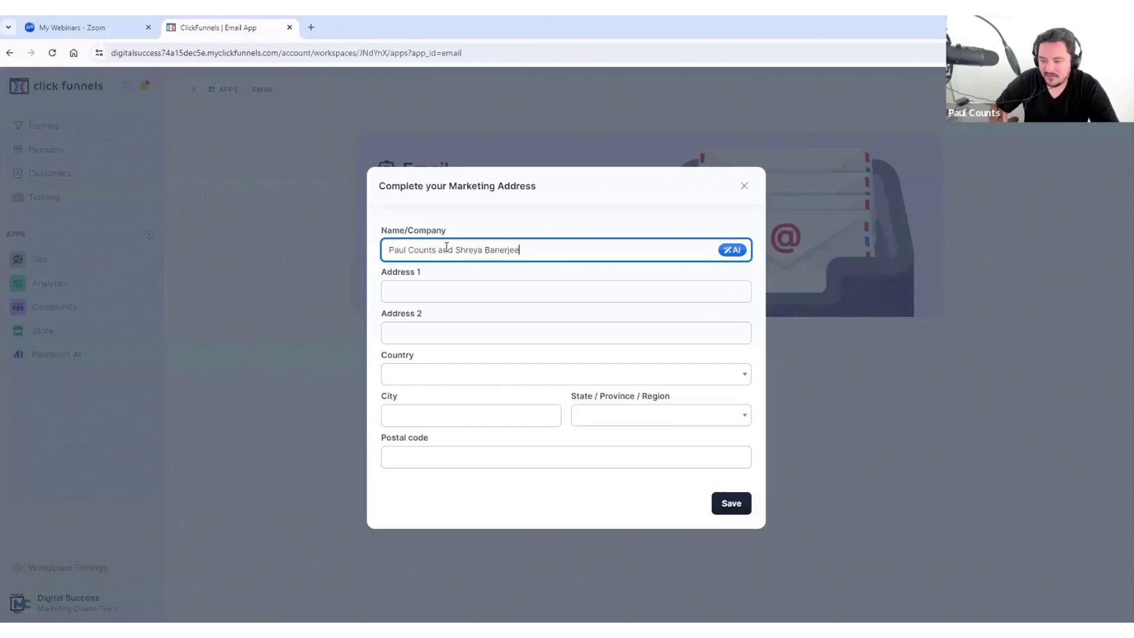
pyautogui.press('Tab')
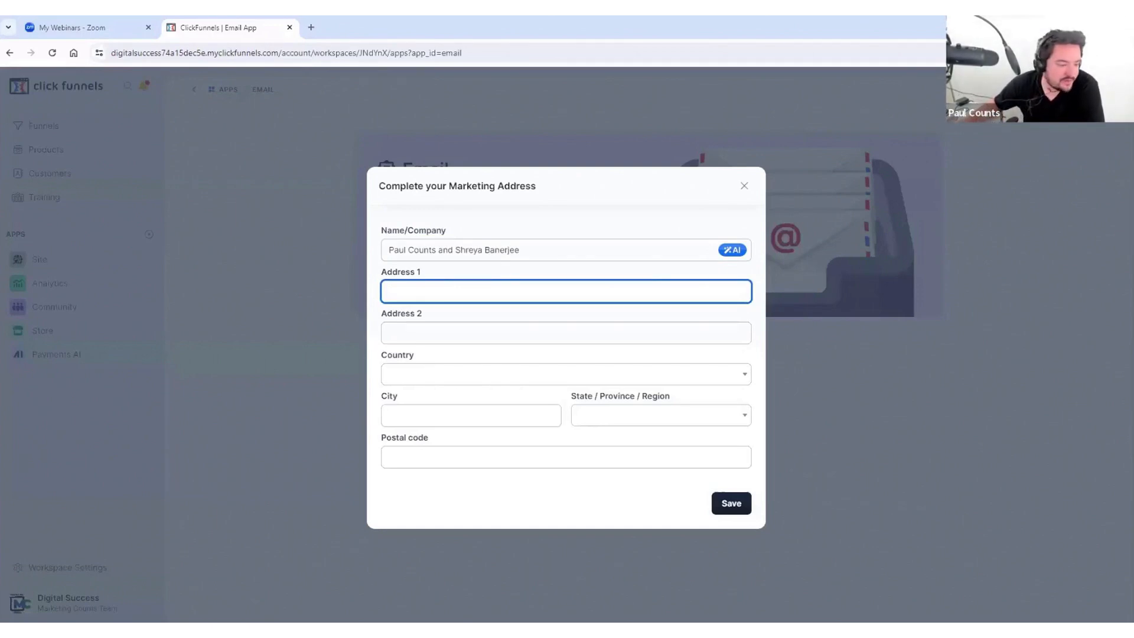
# Step: Copy the company's street address from its website into Address 1
pyautogui.hotkey('alt', 'Tab')
pyautogui.tripleClick(635, 391)
pyautogui.hotkey('ctrl', 'c')
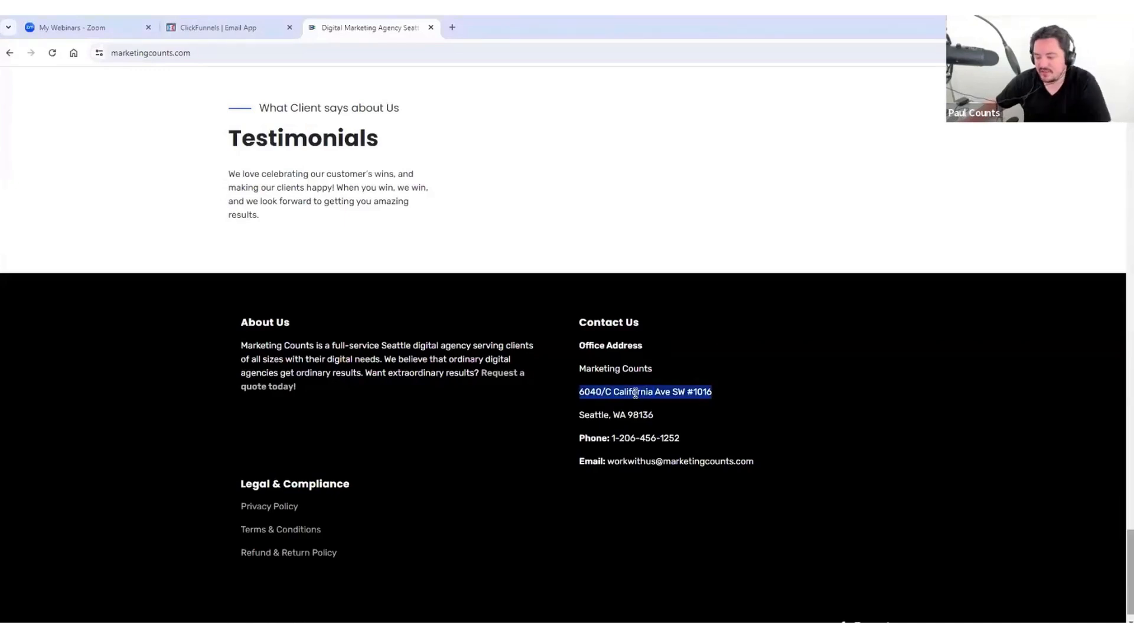
pyautogui.click(195, 27)
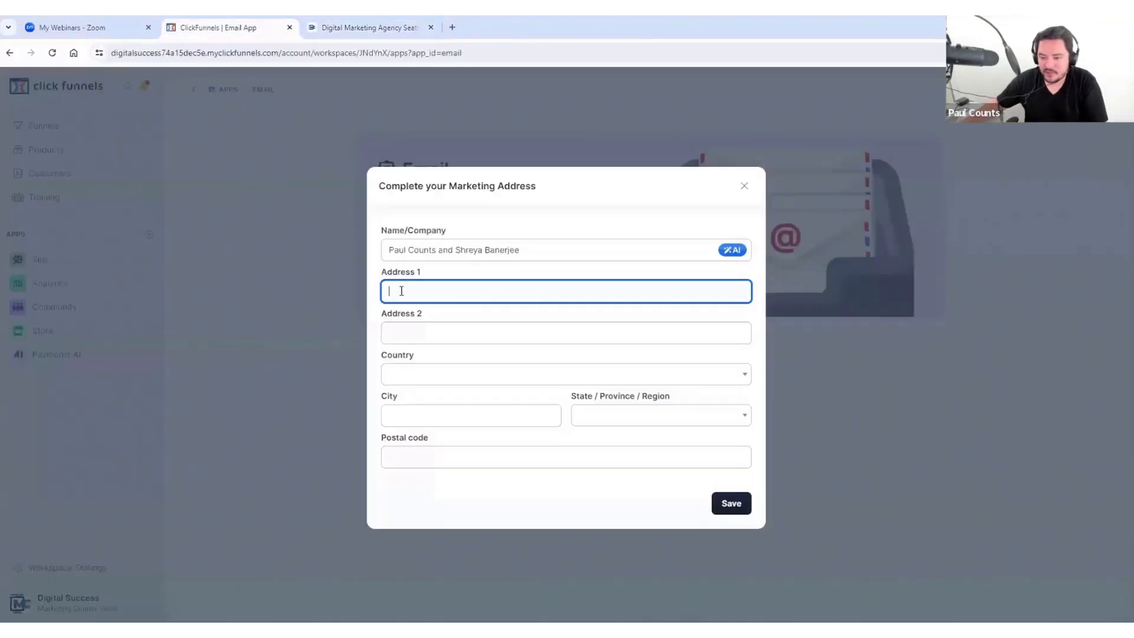
pyautogui.hotkey('ctrl', 'v')
# Step: Set the country to United States and begin entering the city
pyautogui.click(428, 376)
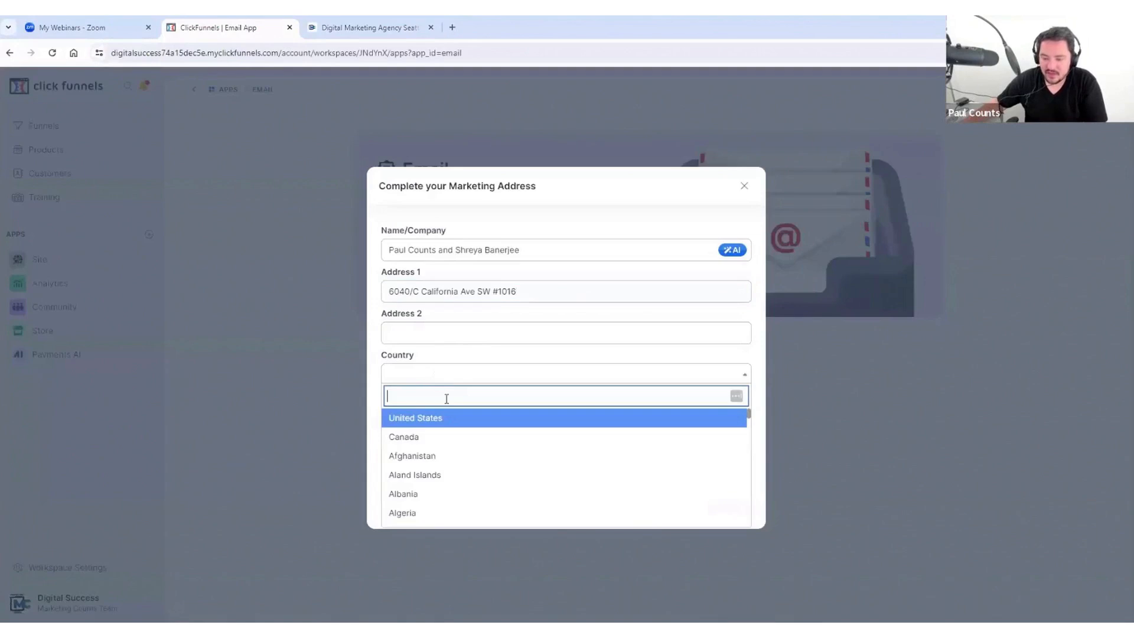
pyautogui.click(440, 416)
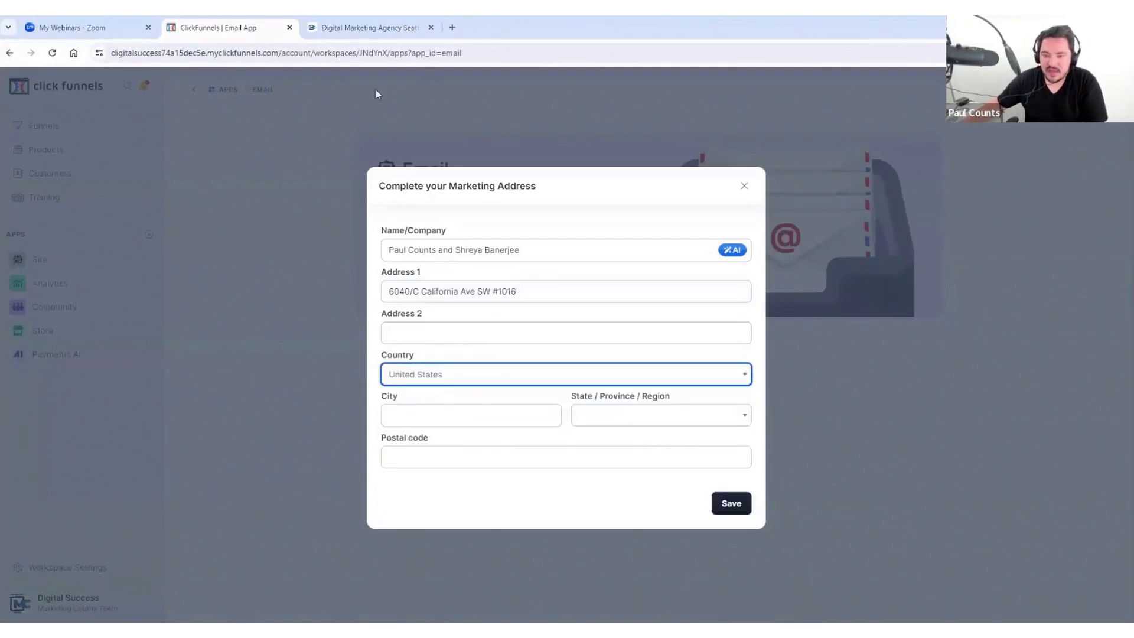
pyautogui.click(437, 417)
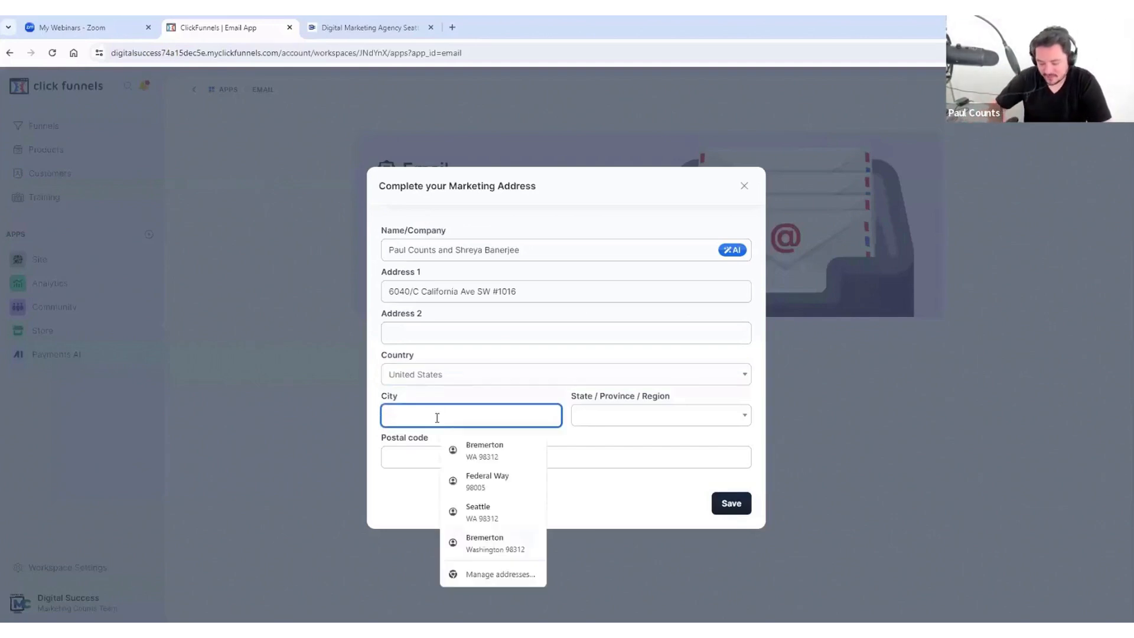
pyautogui.write('Sea')
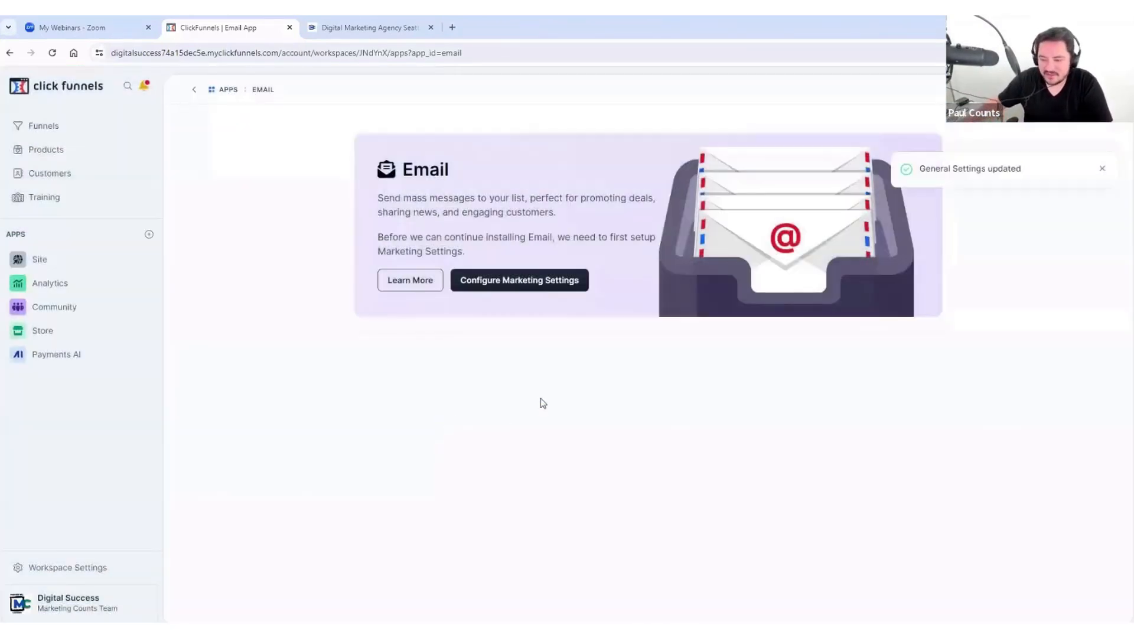
# Step: Reopen the marketing address form and enter the city
pyautogui.click(526, 280)
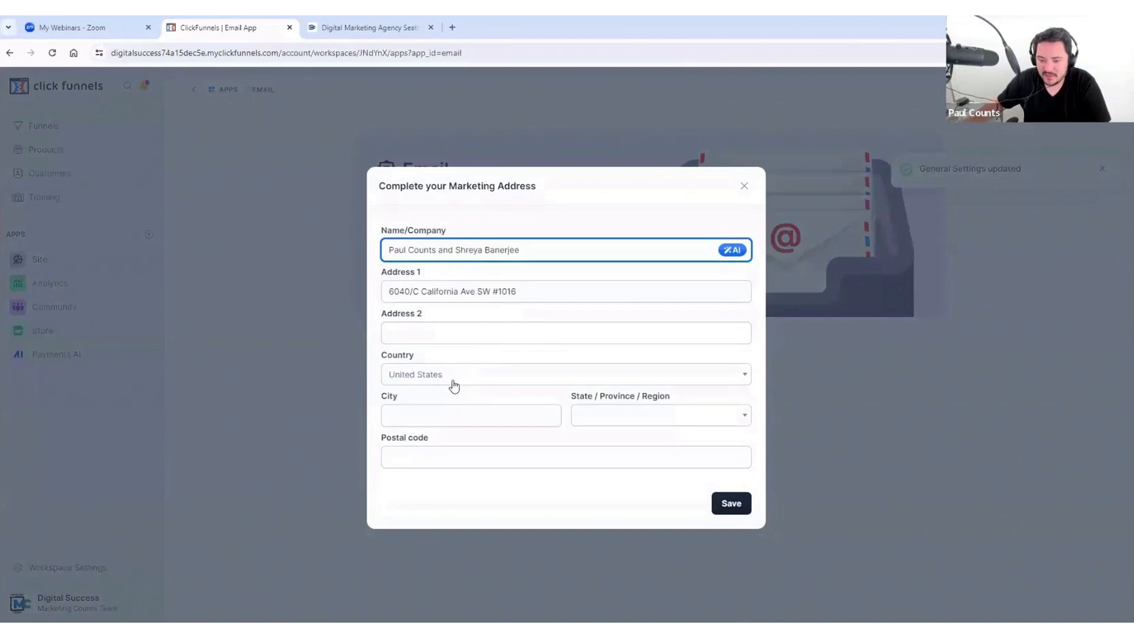
pyautogui.click(424, 414)
pyautogui.write('Seattl')
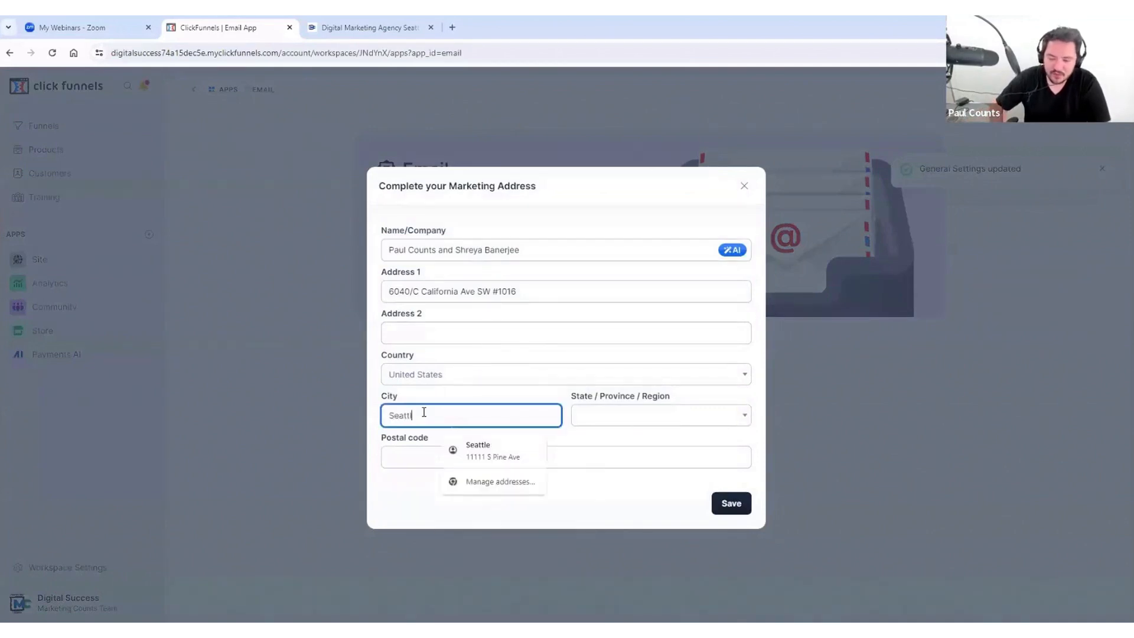
pyautogui.write('e')
pyautogui.press('Tab')
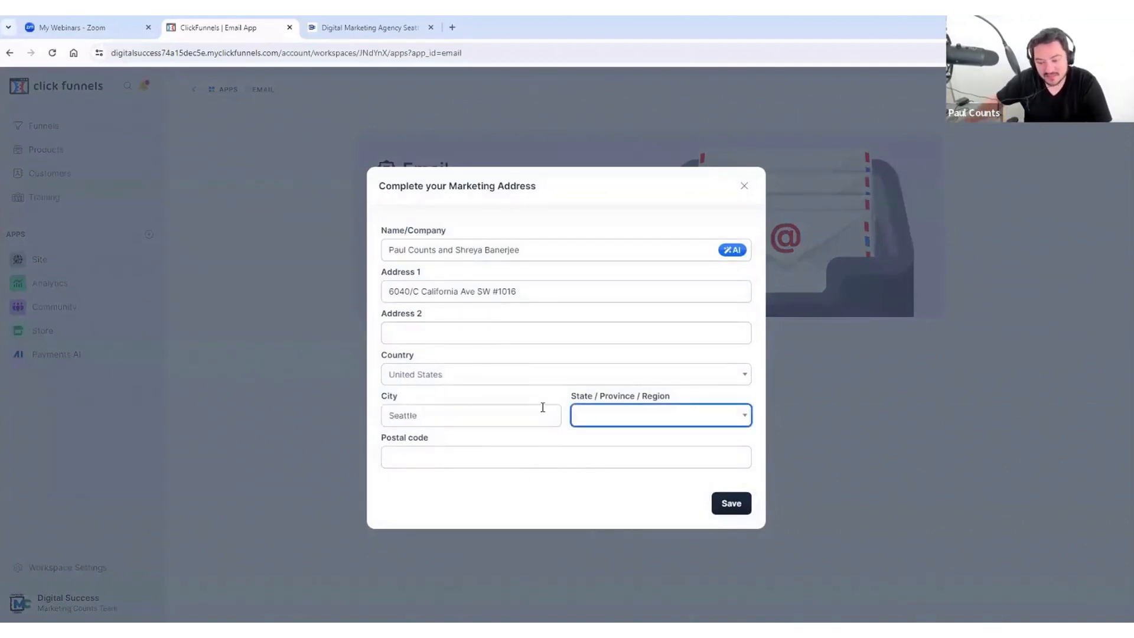
# Step: Choose Washington as the state
pyautogui.click(618, 417)
pyautogui.write('wa')
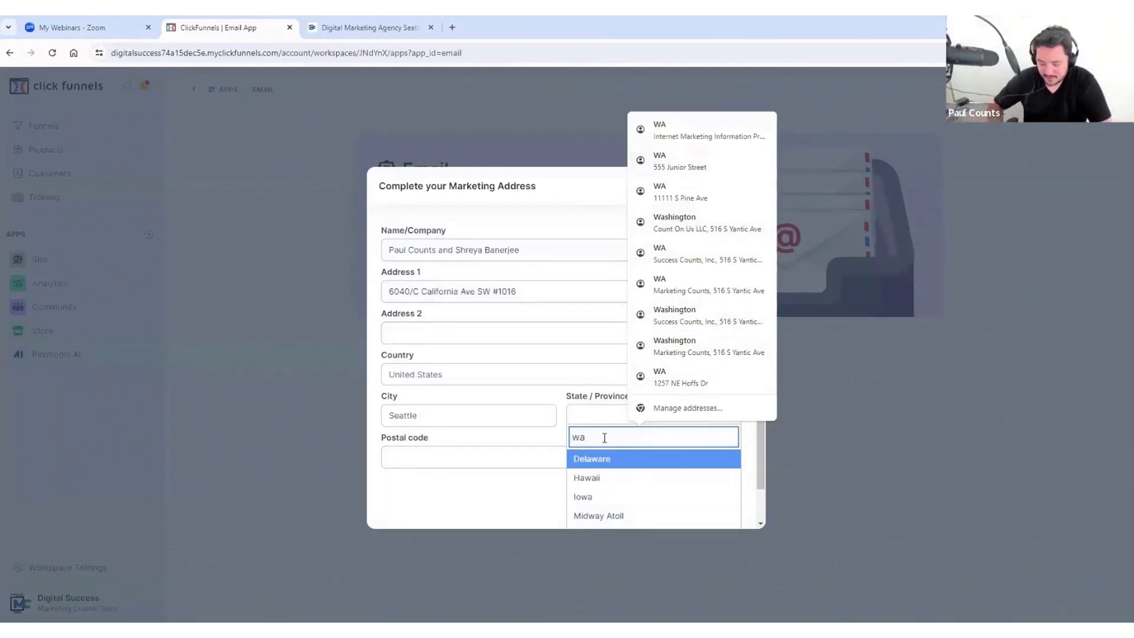
pyautogui.write('hs')
pyautogui.press('BackSpace')
pyautogui.press('BackSpace')
pyautogui.write('sh')
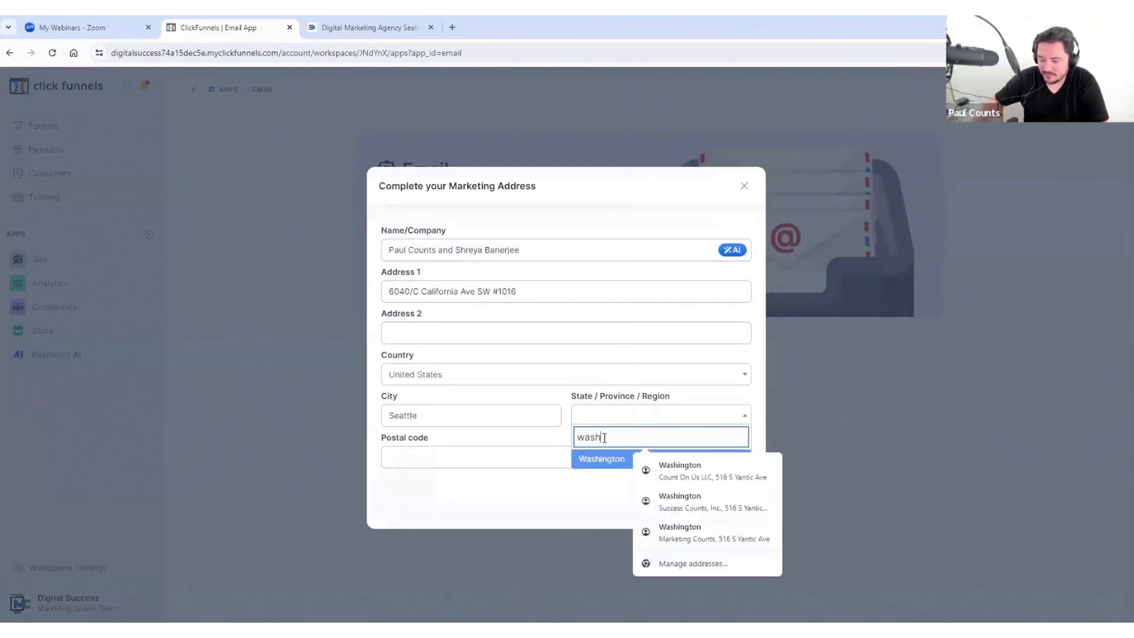
pyautogui.click(617, 461)
# Step: Enter the postal code from the company website and save the marketing address
pyautogui.click(417, 454)
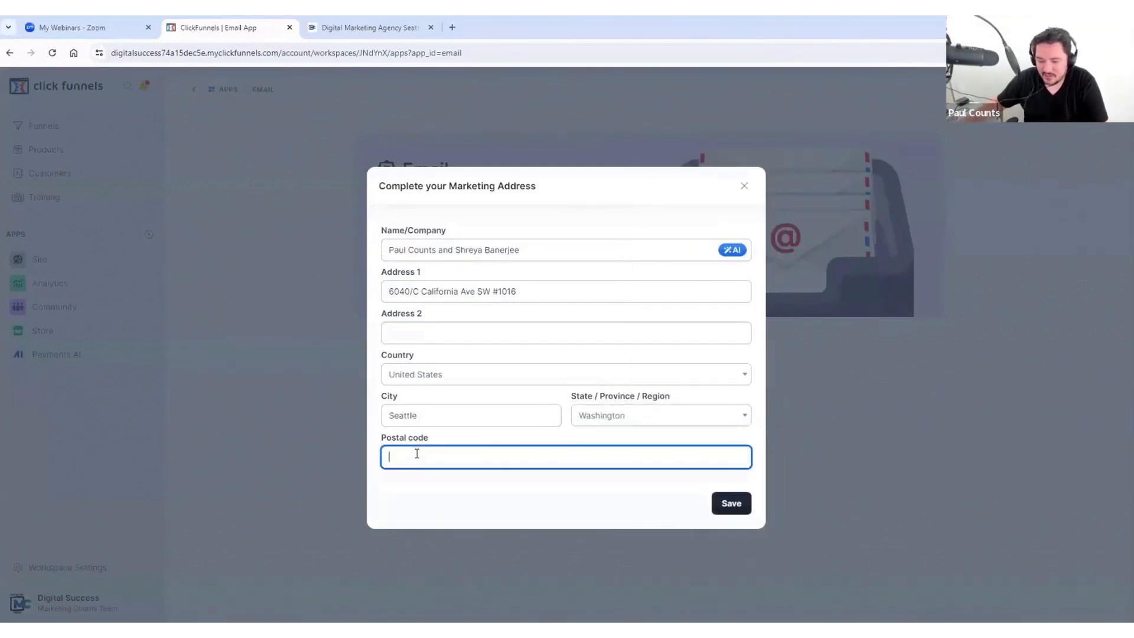
pyautogui.click(363, 29)
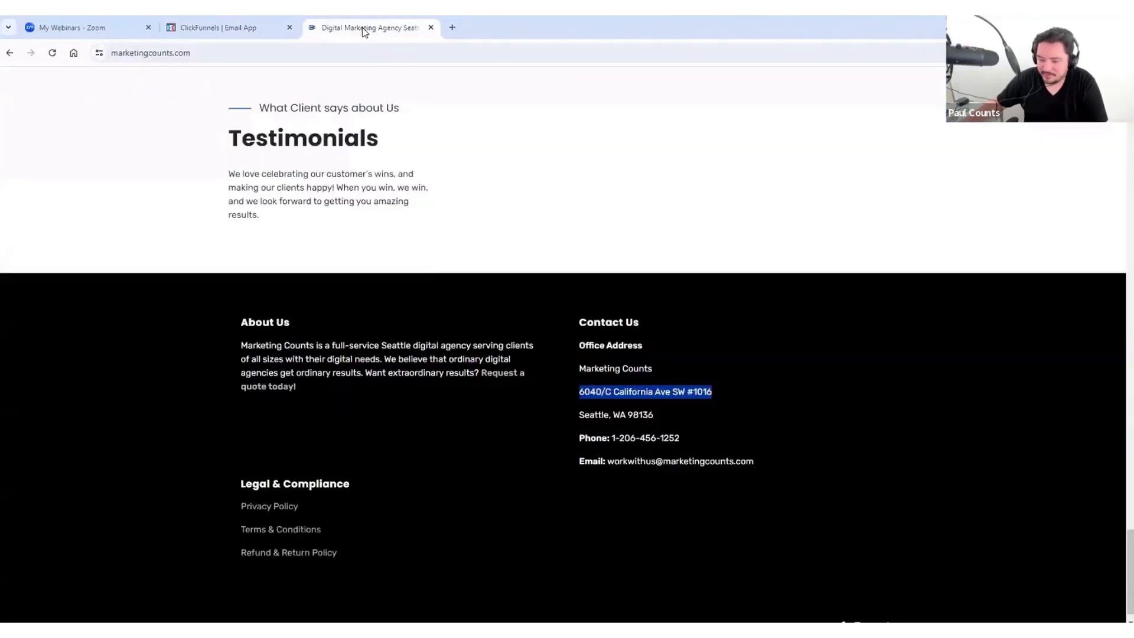
pyautogui.click(222, 26)
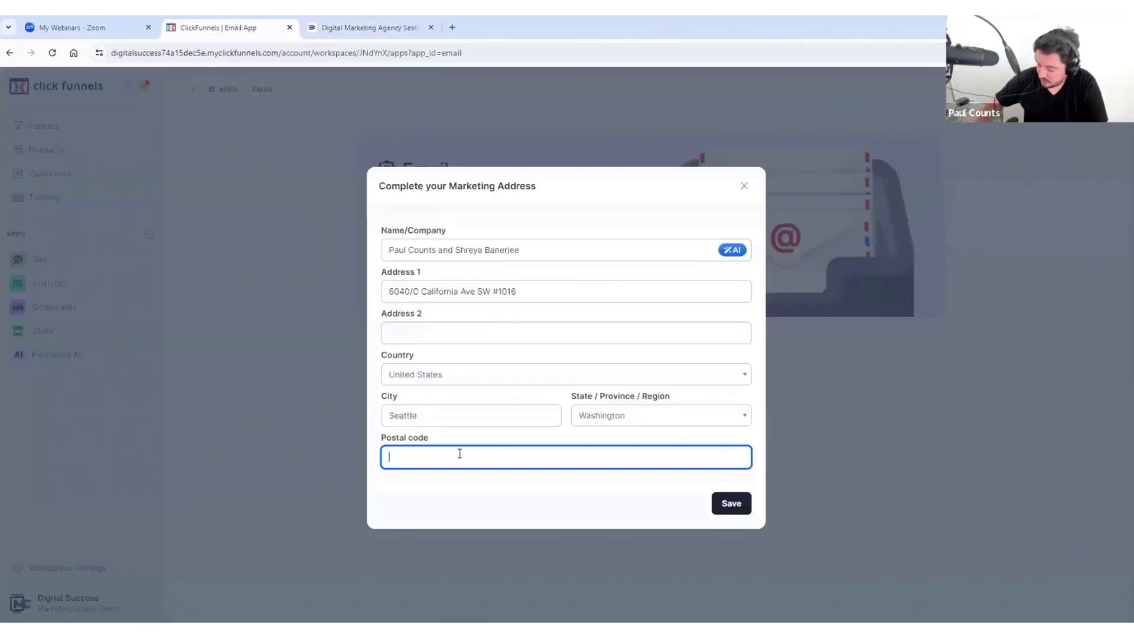
pyautogui.write('98136')
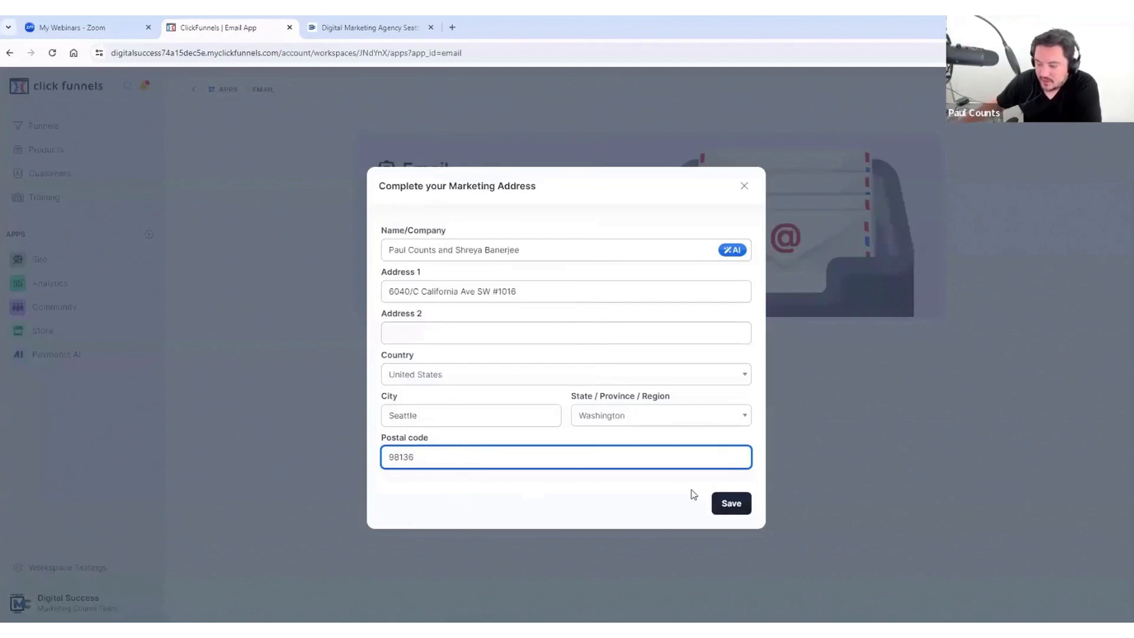
pyautogui.click(731, 504)
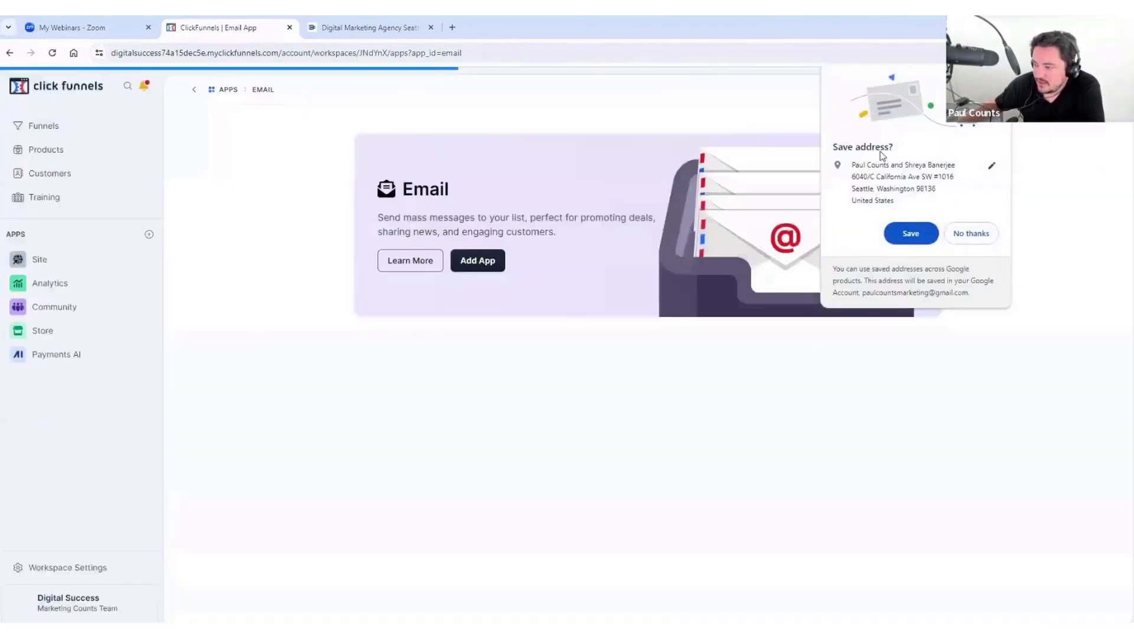
# Step: Dismiss the browser's save-address prompt and create a broadcast named 'Test Email 1'
pyautogui.click(1000, 79)
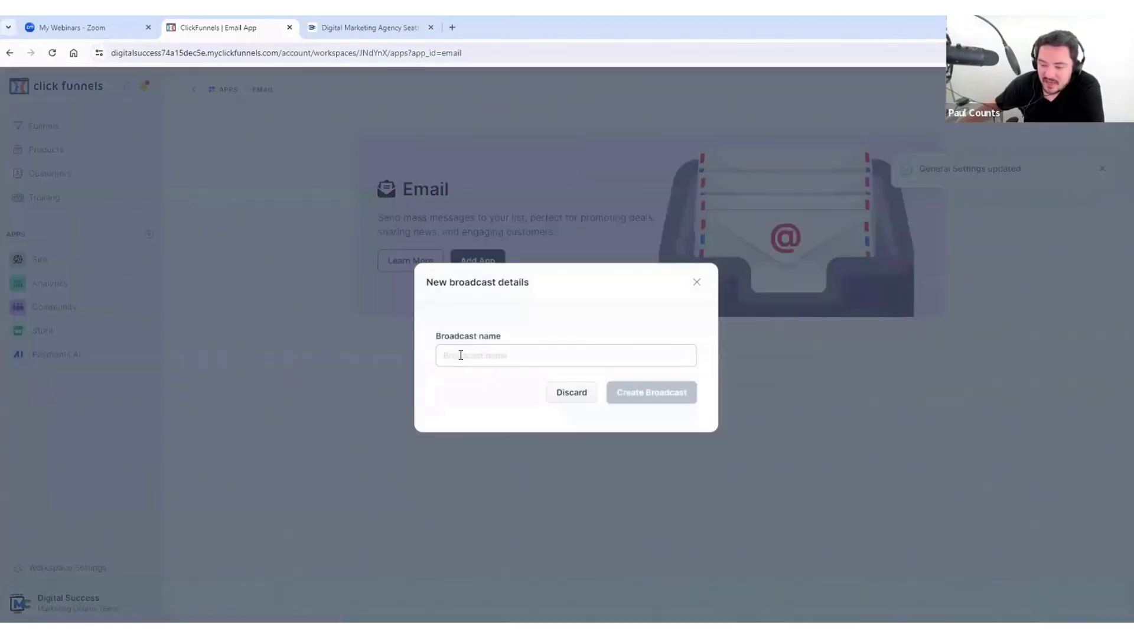
pyautogui.click(461, 355)
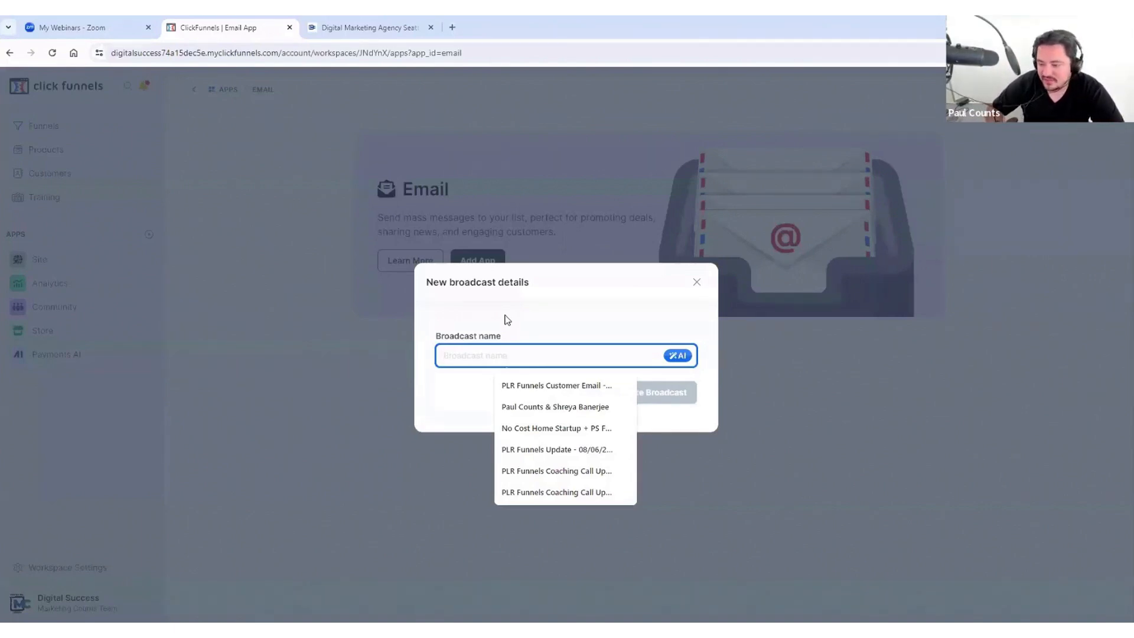
pyautogui.write('Test Email 1')
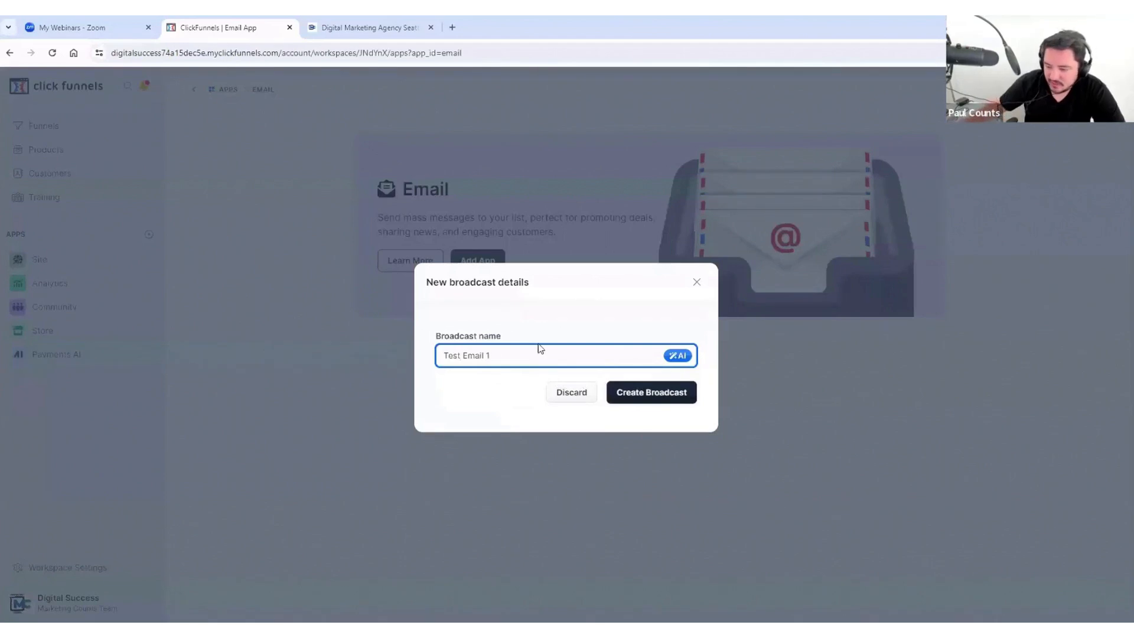
pyautogui.click(631, 393)
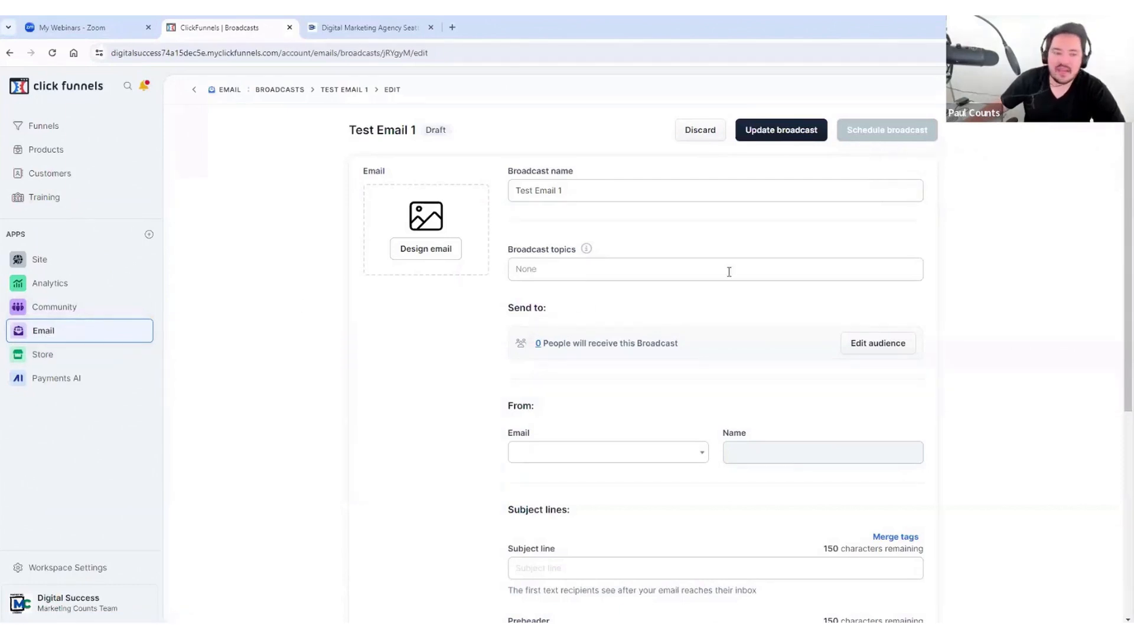
pyautogui.click(571, 190)
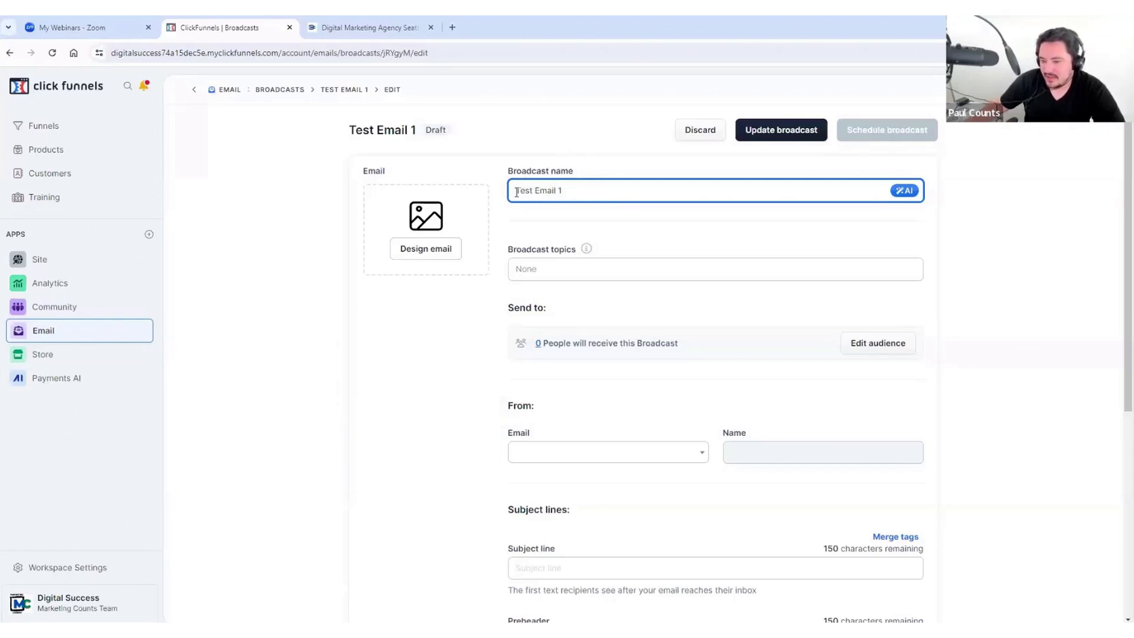
pyautogui.moveTo(517, 192); pyautogui.dragTo(580, 190)
pyautogui.click(582, 189)
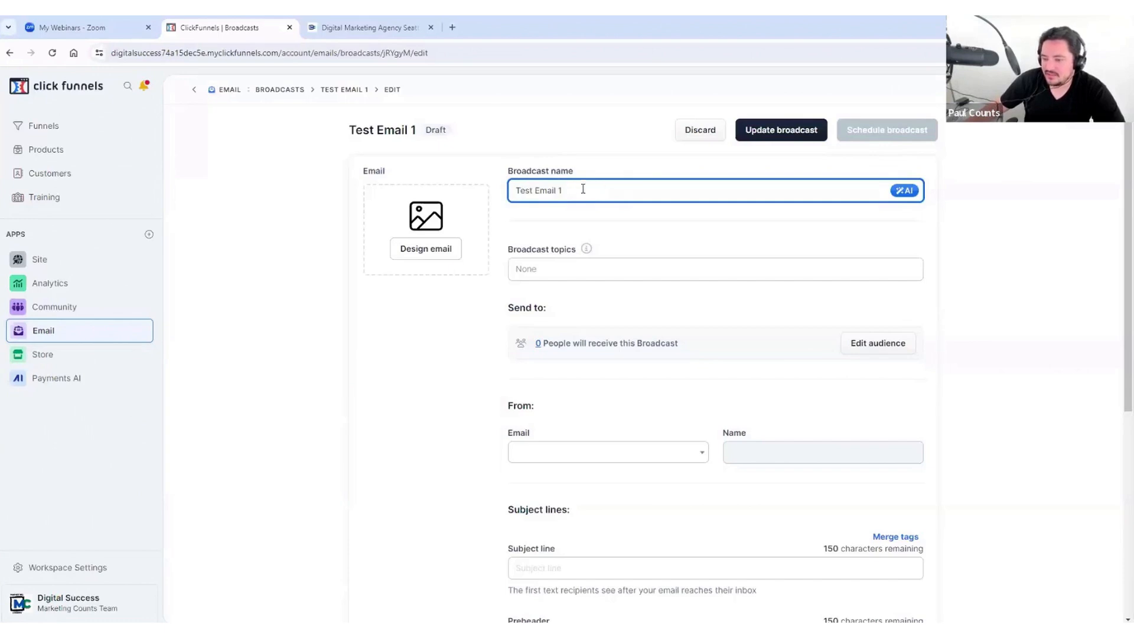
pyautogui.click(552, 271)
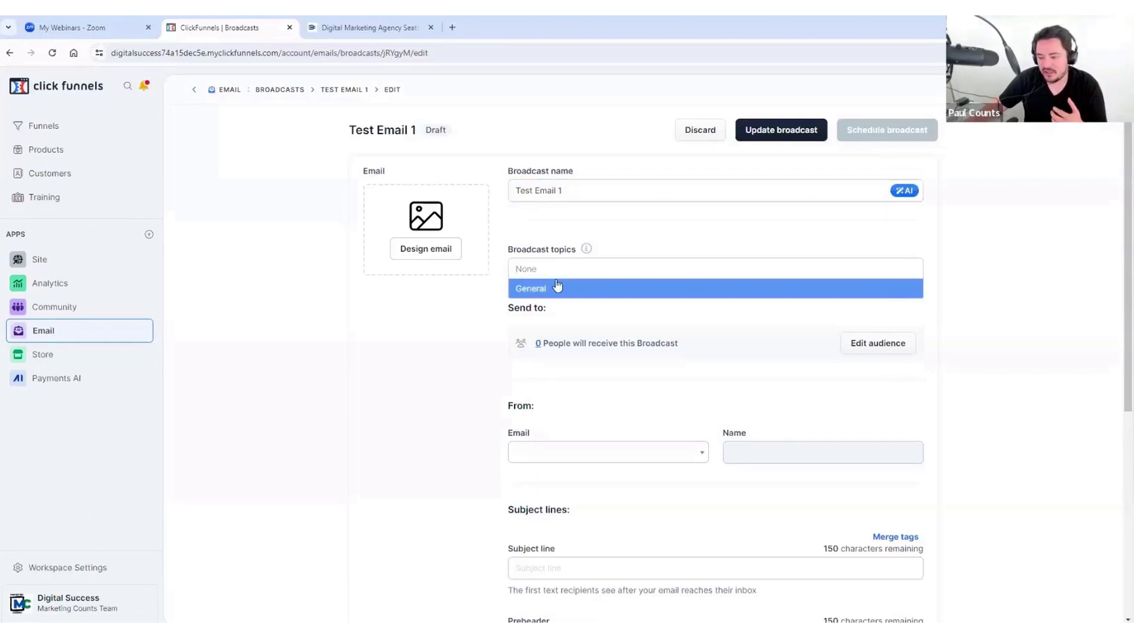
pyautogui.click(548, 235)
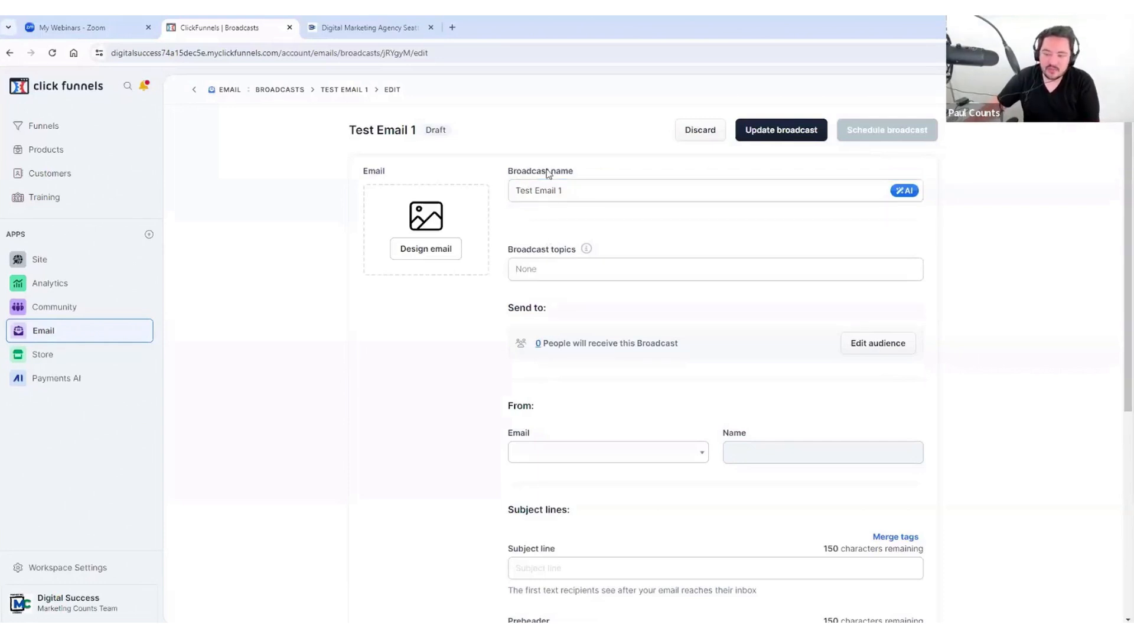
pyautogui.scroll(-1, 609, 179)
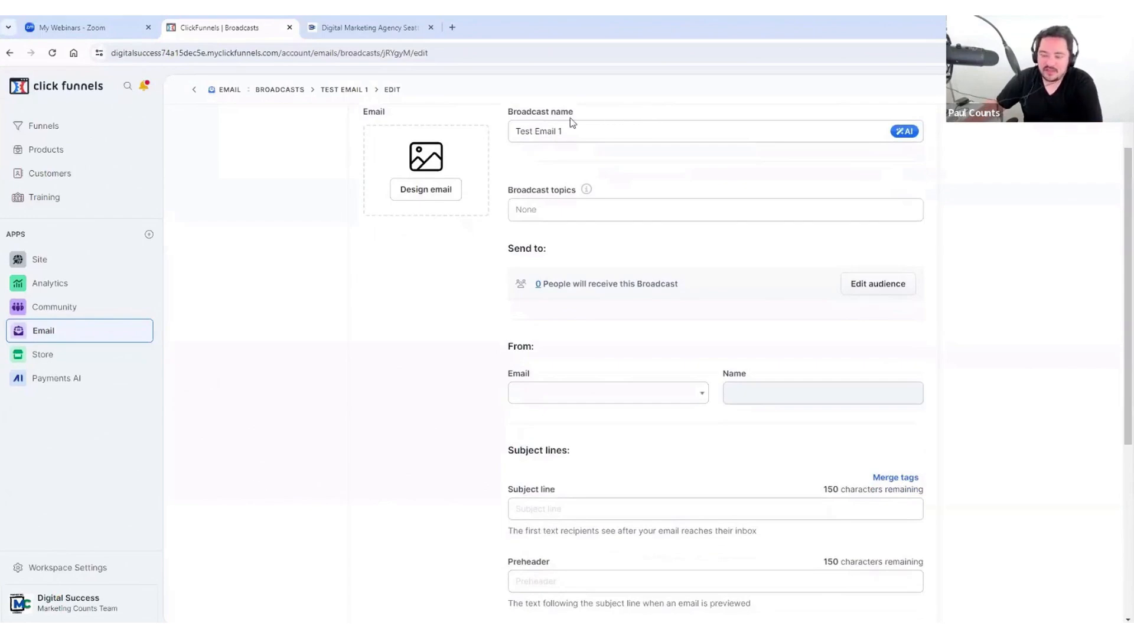
pyautogui.scroll(1, 725, 151)
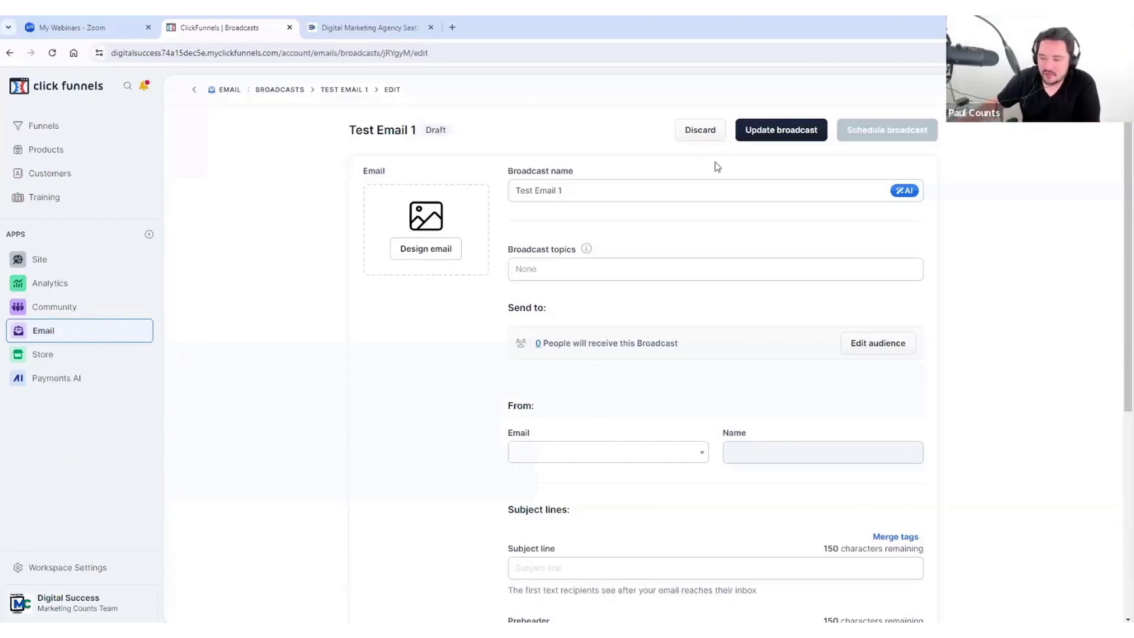
# Step: Add General as the broadcast topic, clearing the stray typed characters
pyautogui.click(540, 270)
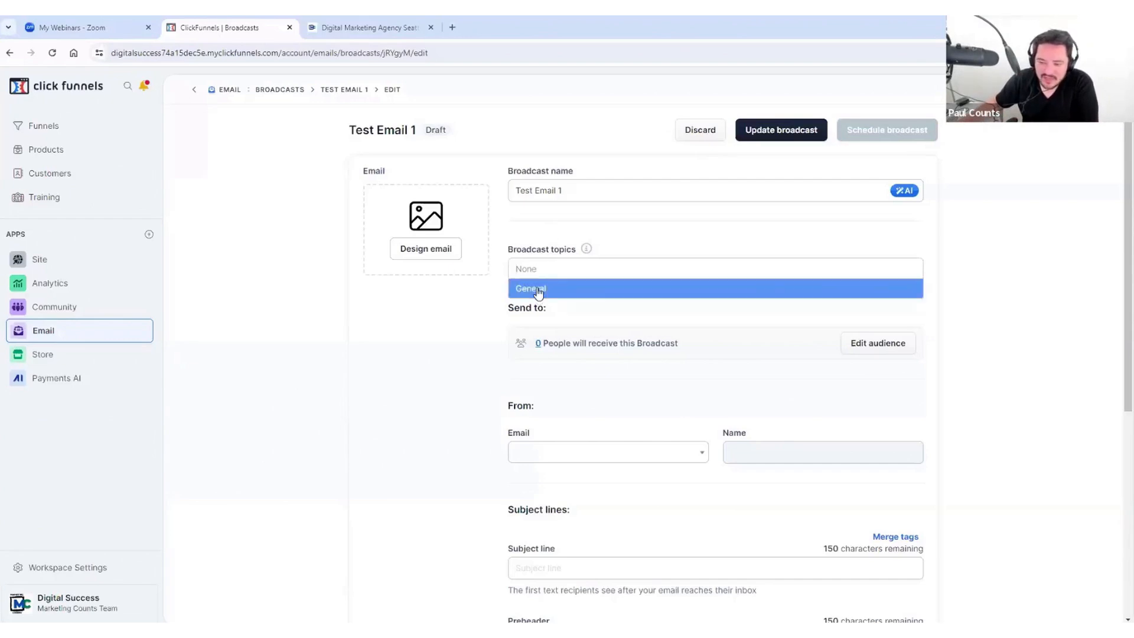
pyautogui.click(538, 289)
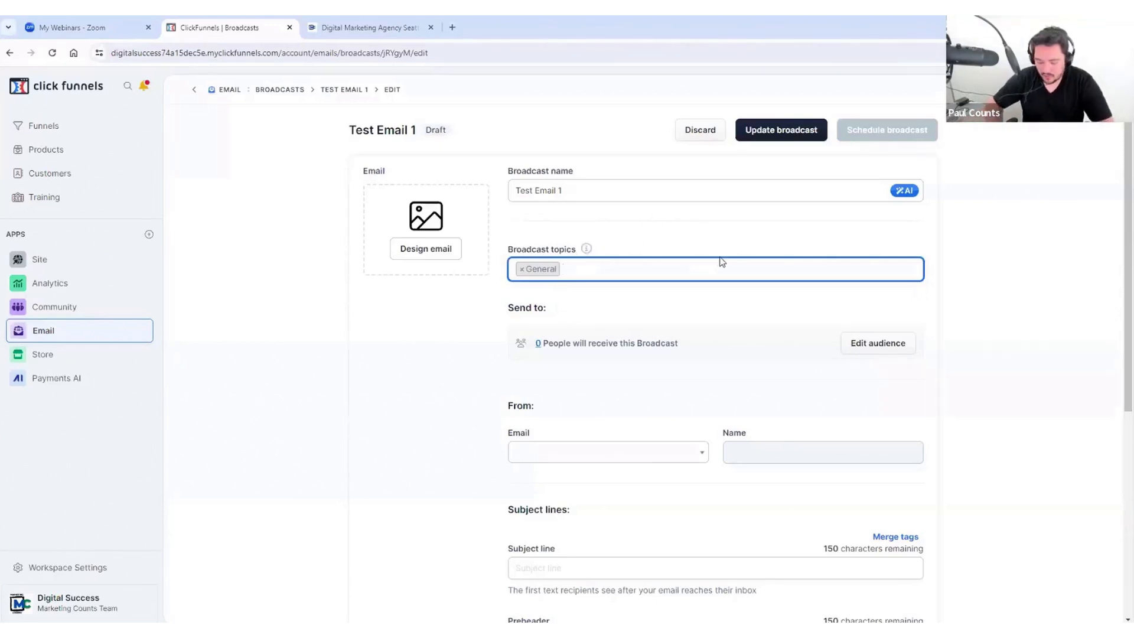
pyautogui.write('fjf')
pyautogui.press('BackSpace')
pyautogui.press('BackSpace')
pyautogui.press('BackSpace')
pyautogui.press('BackSpace')
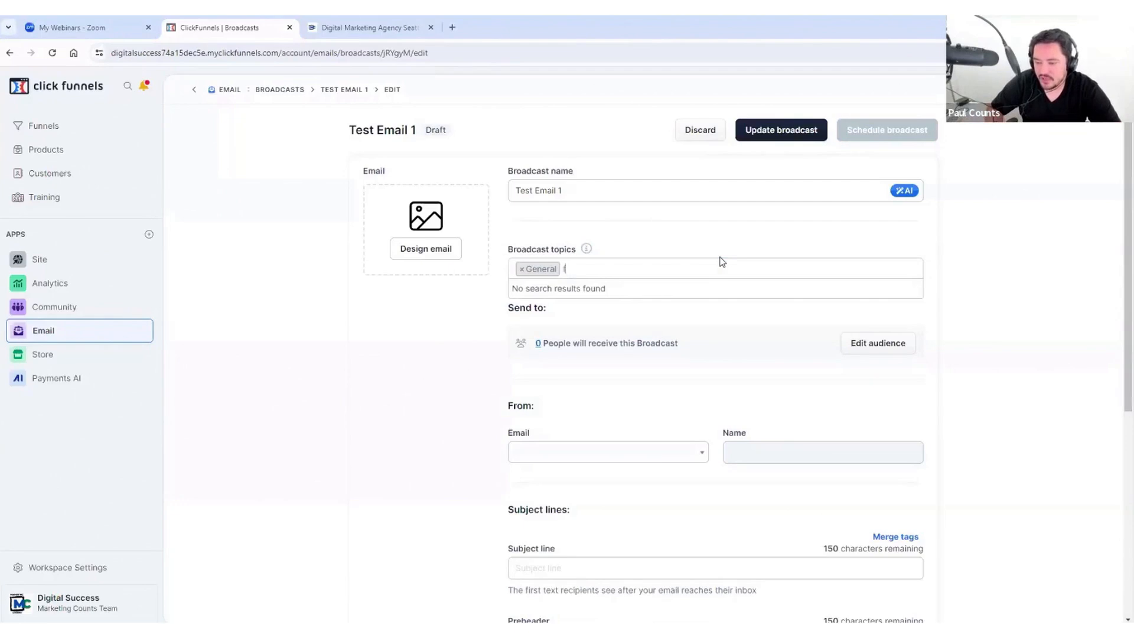
pyautogui.click(589, 235)
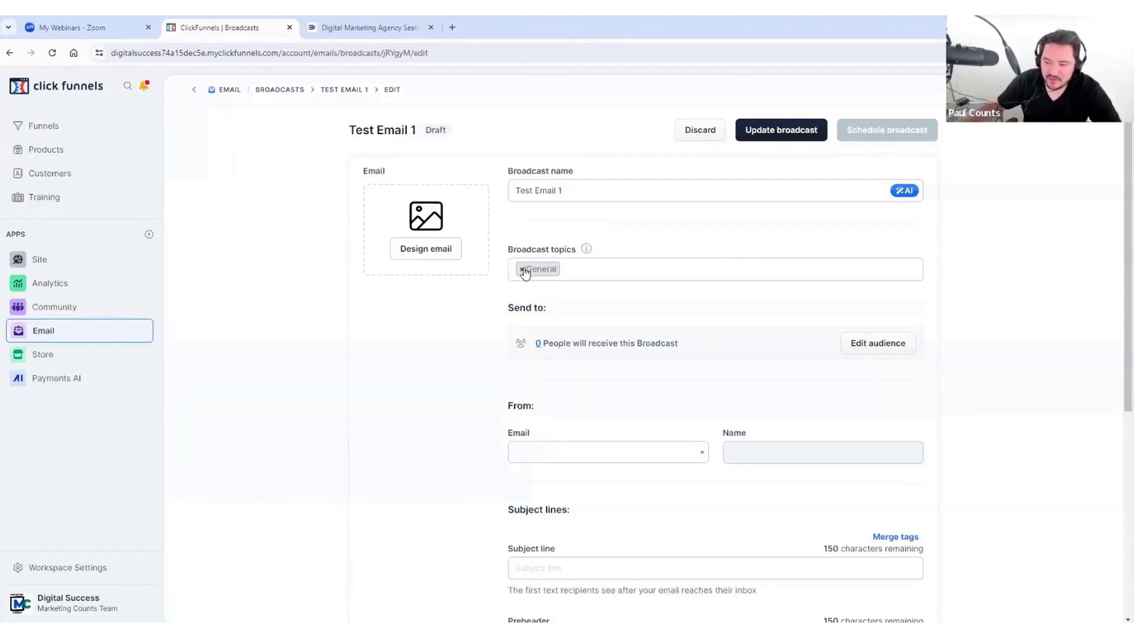
pyautogui.scroll(-1, 667, 294)
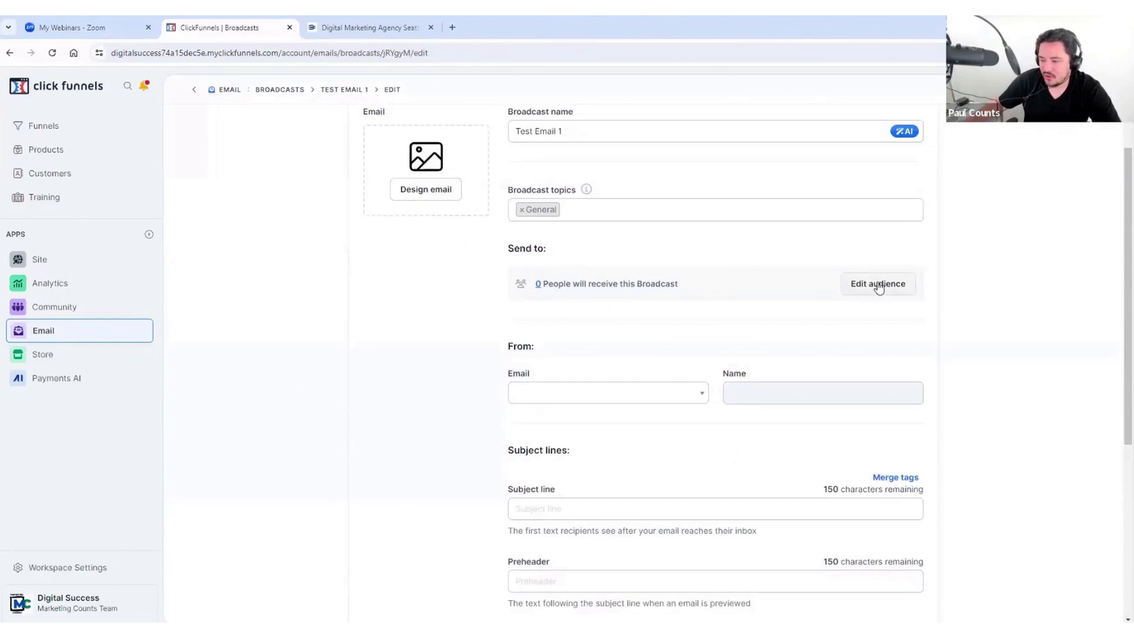
pyautogui.scroll(1, 830, 286)
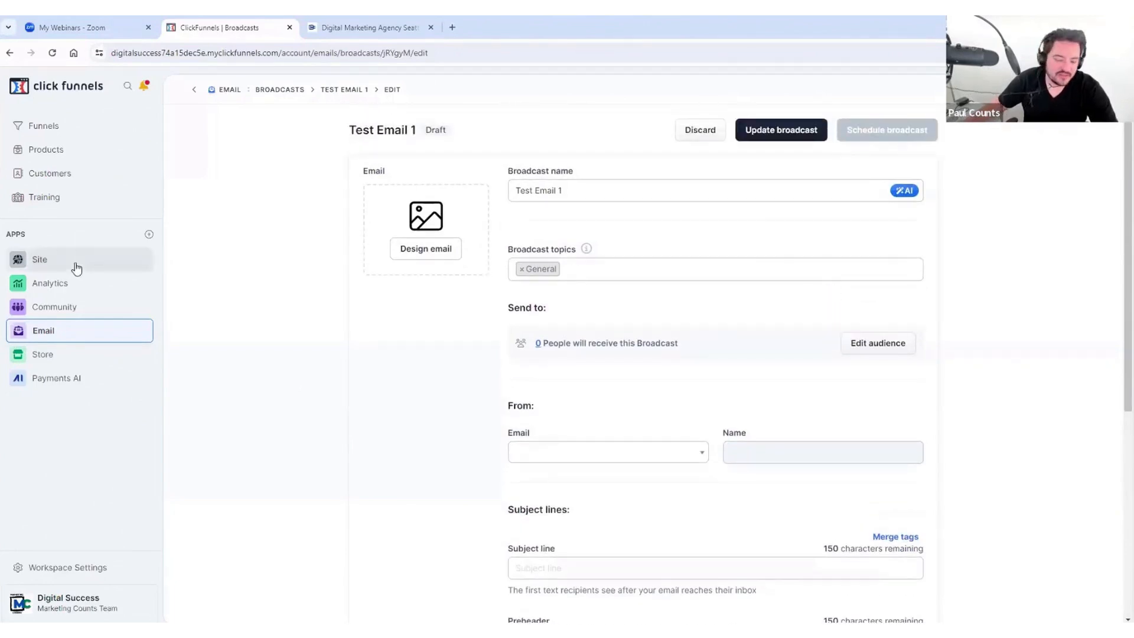
# Step: Open the audience filter and delete the Last Activity condition
pyautogui.click(889, 344)
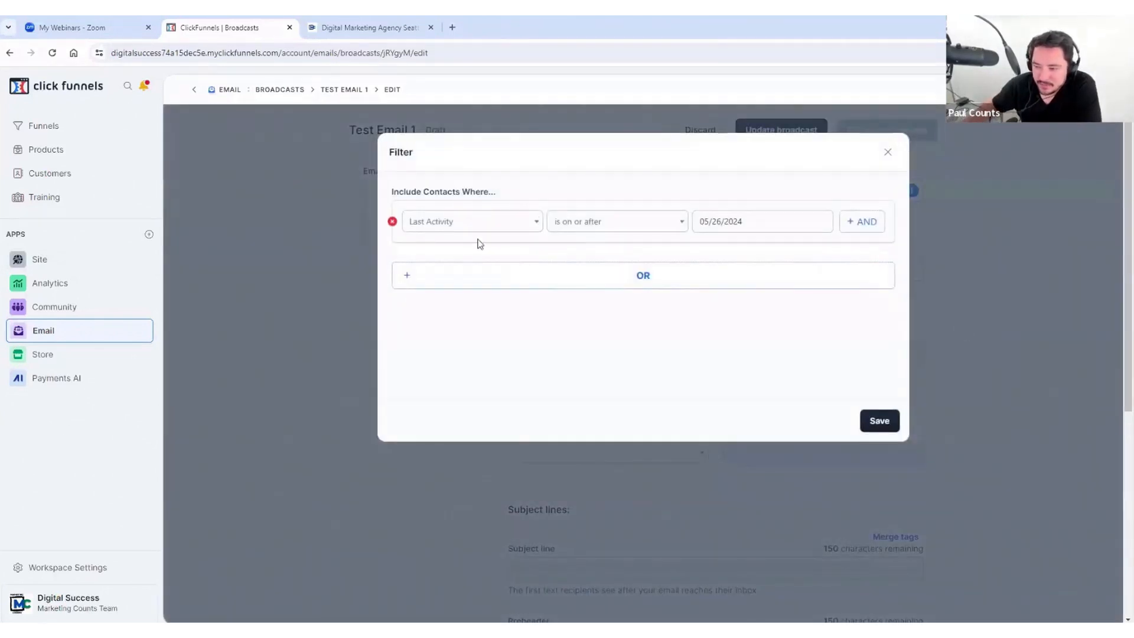
pyautogui.click(888, 152)
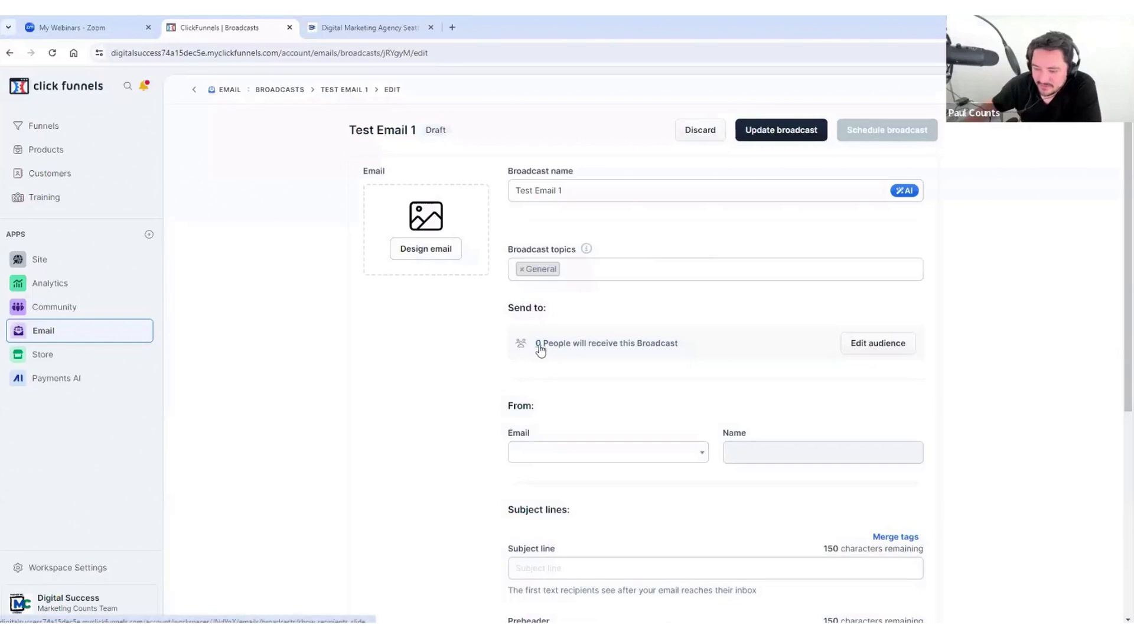
pyautogui.click(902, 352)
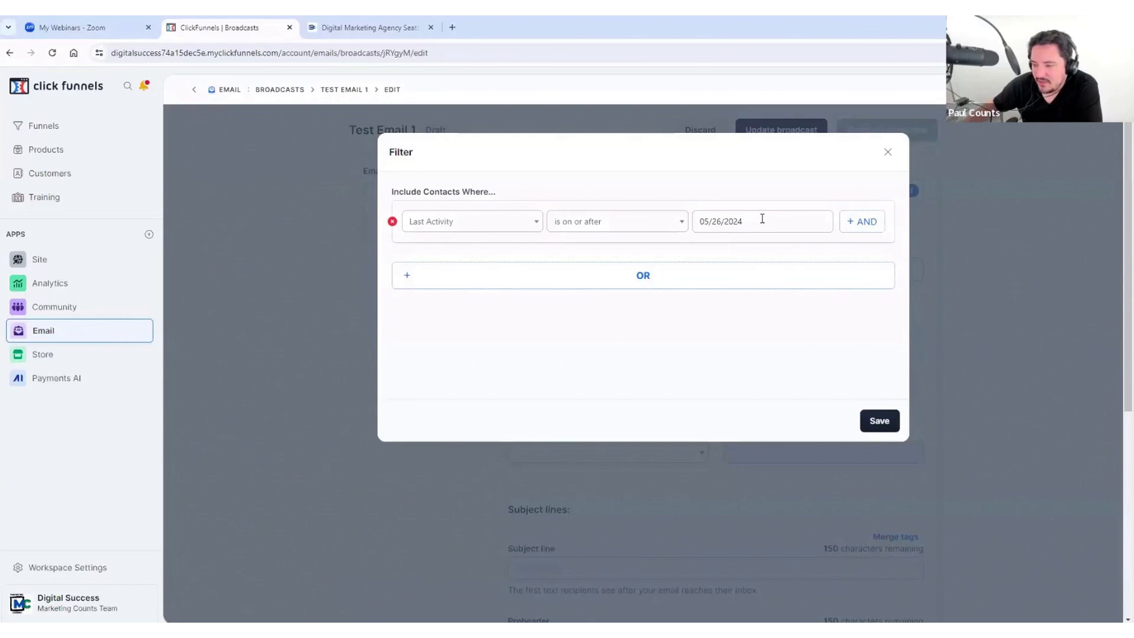
pyautogui.click(500, 220)
pyautogui.click(503, 220)
pyautogui.click(638, 229)
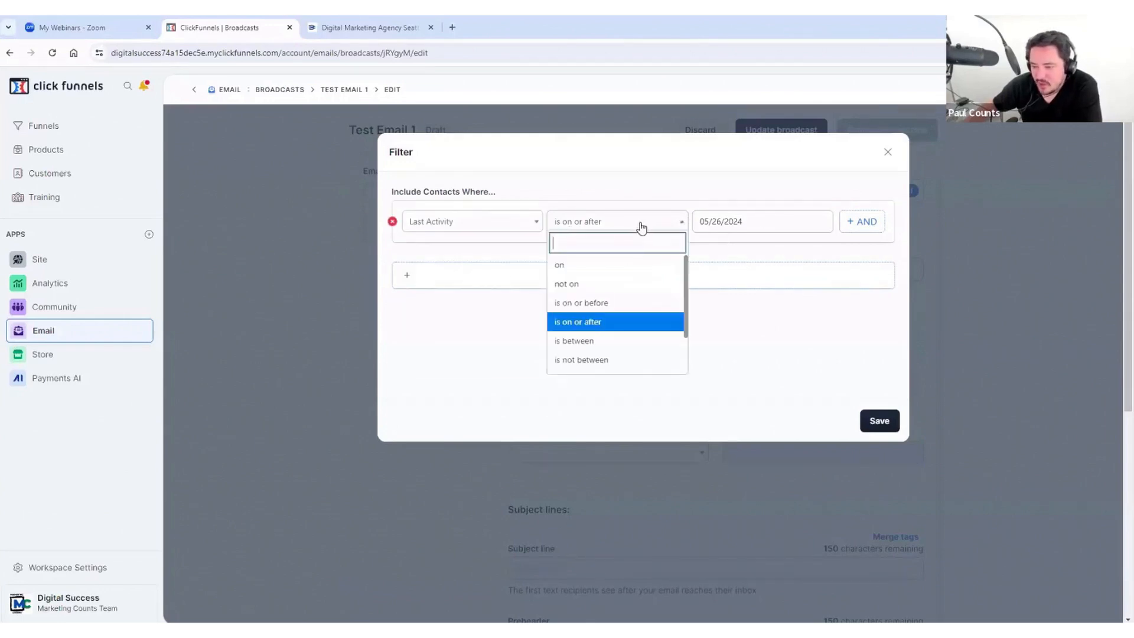
pyautogui.click(639, 229)
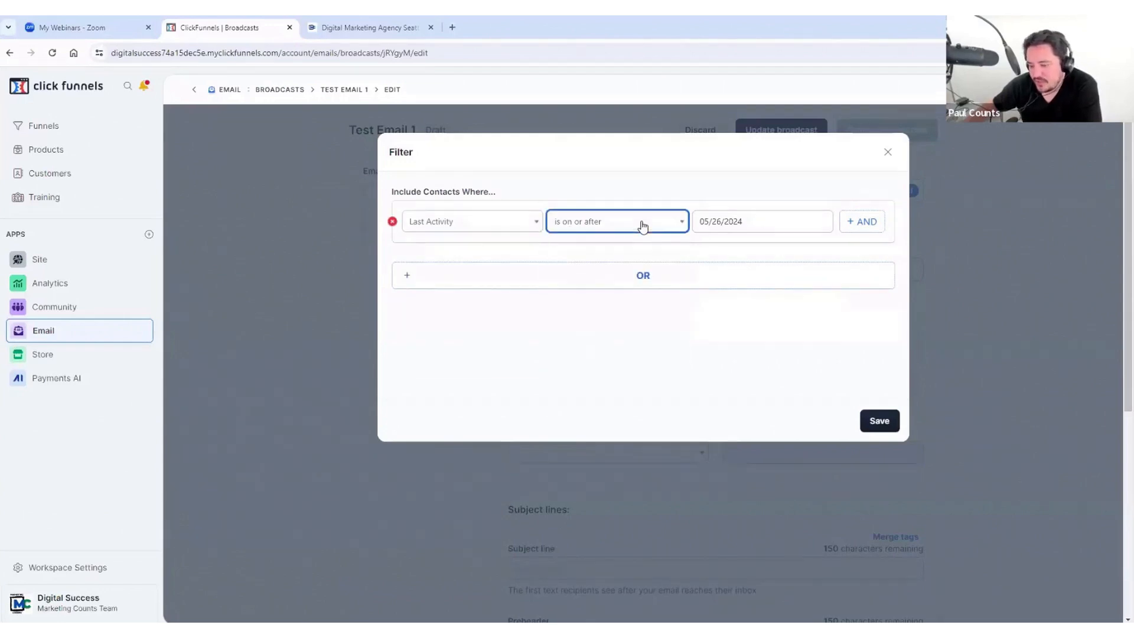
pyautogui.click(392, 222)
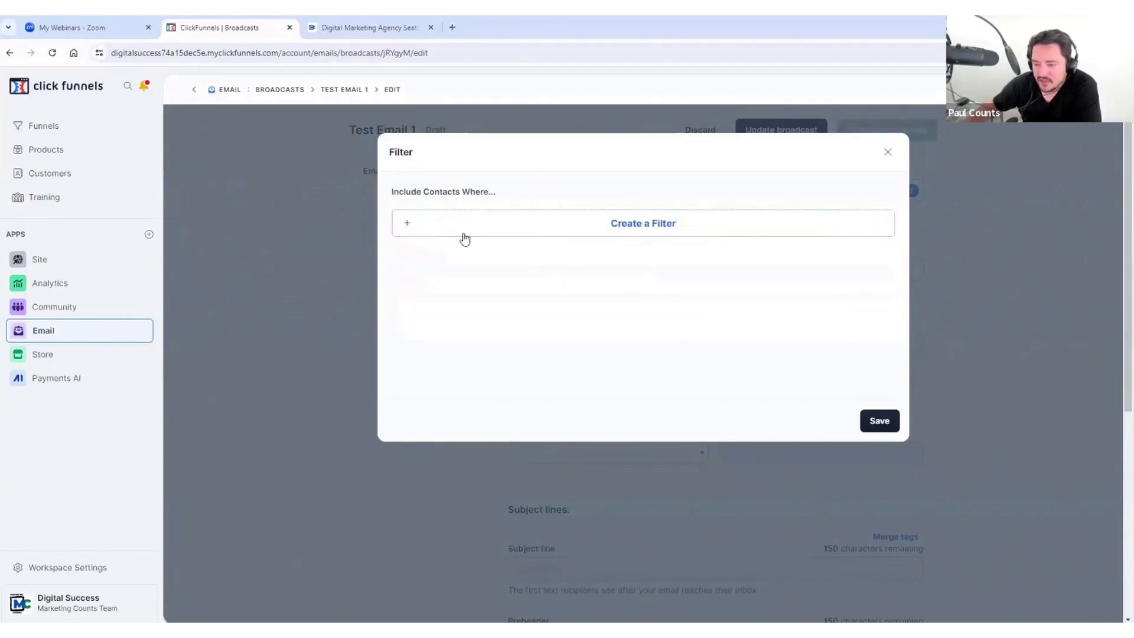
# Step: Start a new filter condition, trying Enrolled in Course before choosing another field
pyautogui.click(654, 224)
pyautogui.click(533, 224)
pyautogui.click(533, 225)
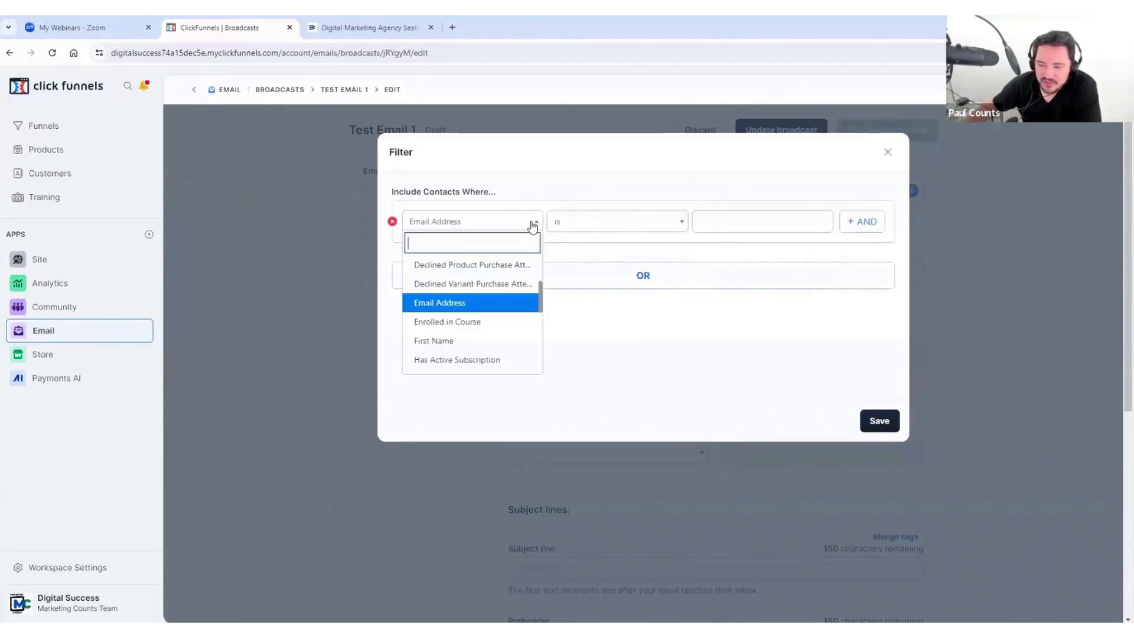
pyautogui.click(474, 322)
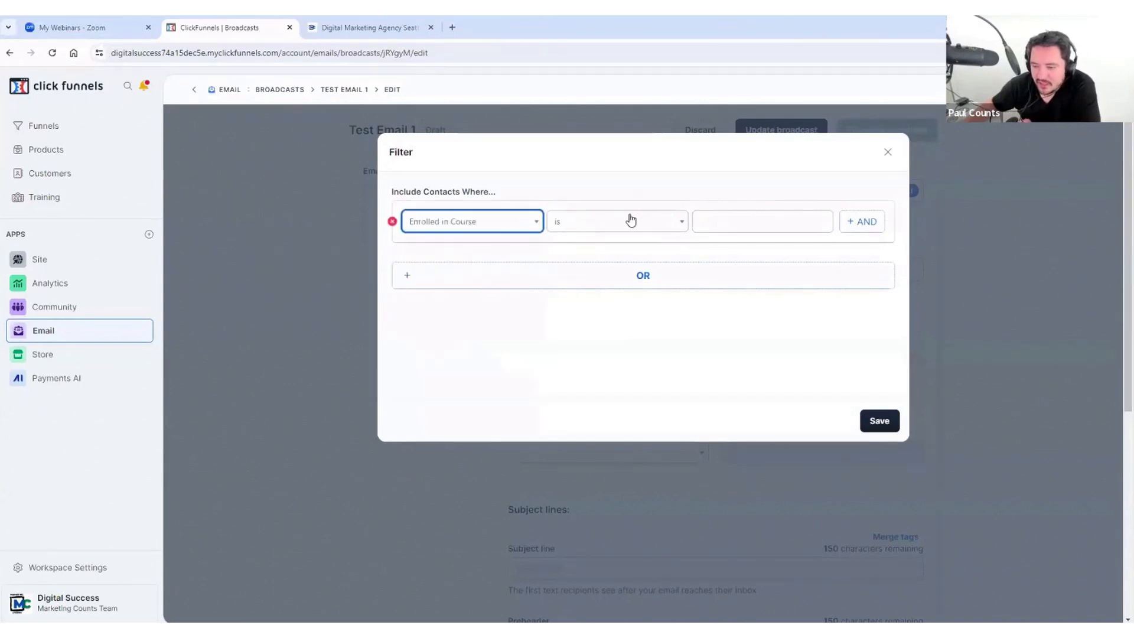
pyautogui.click(749, 225)
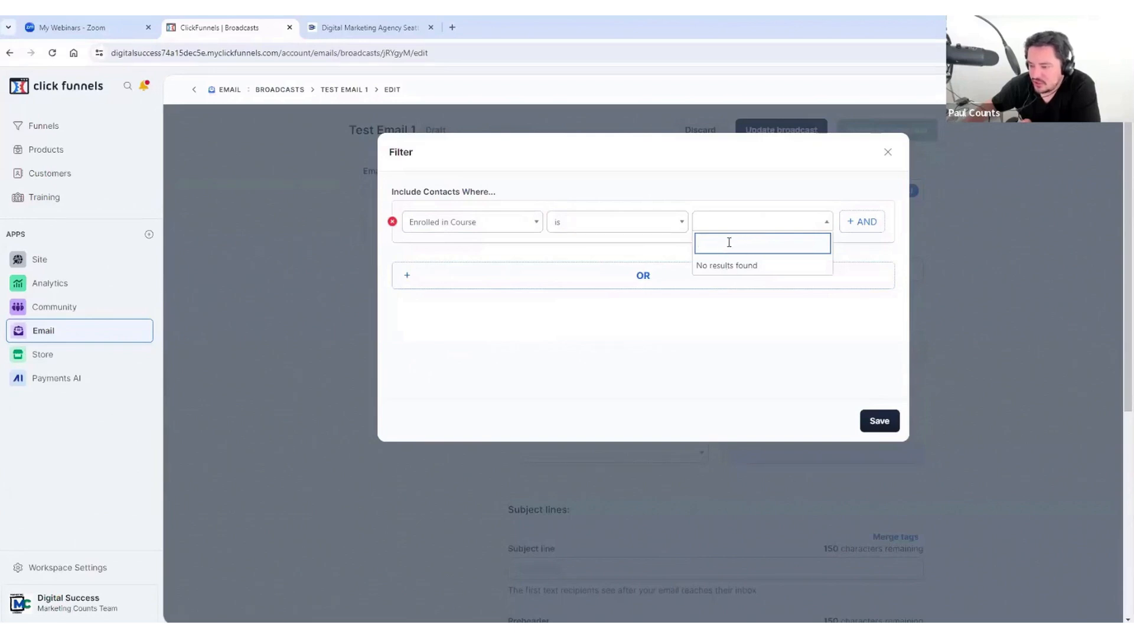
pyautogui.click(491, 230)
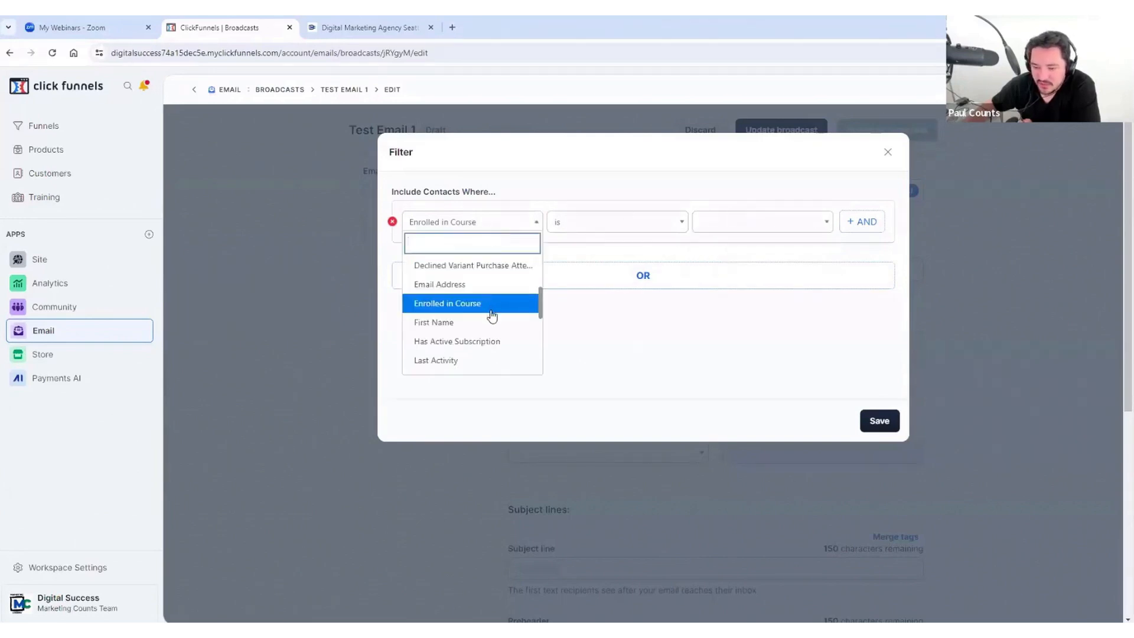
pyautogui.scroll(-5, 493, 313)
pyautogui.scroll(1, 493, 313)
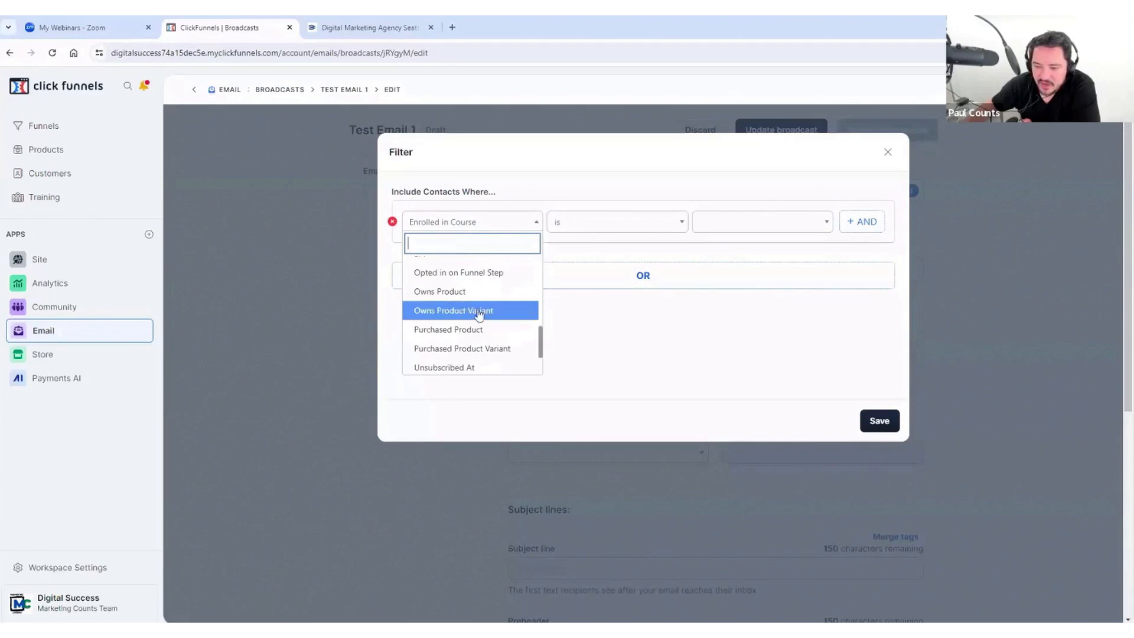
# Step: Set the condition to Owns Product is 12 Winning Leadership Qualities
pyautogui.click(452, 292)
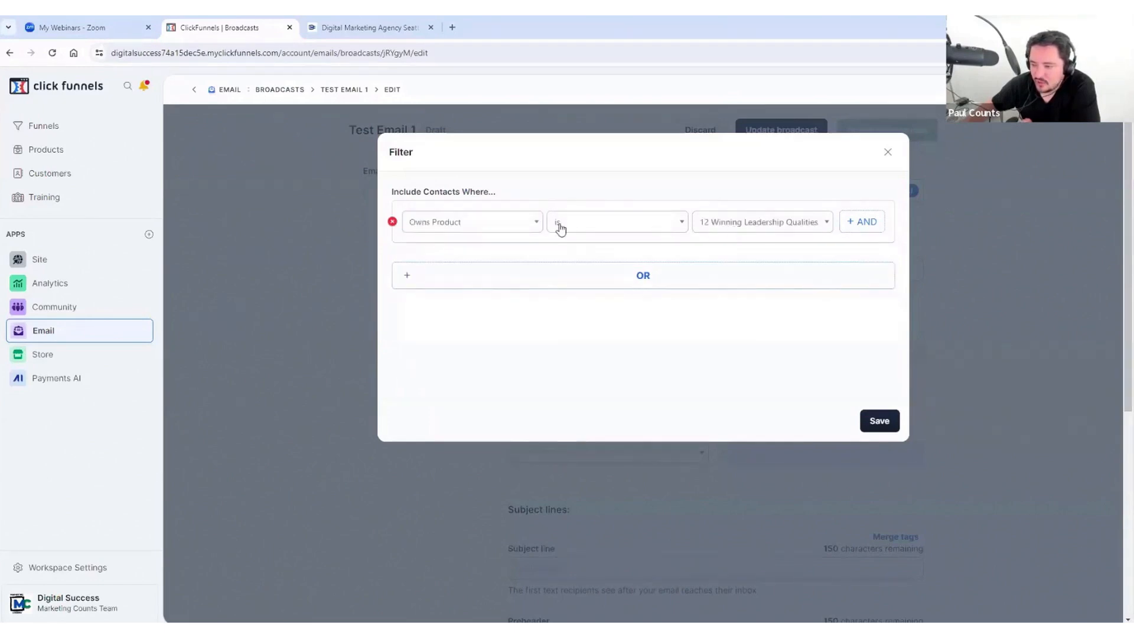
pyautogui.click(755, 228)
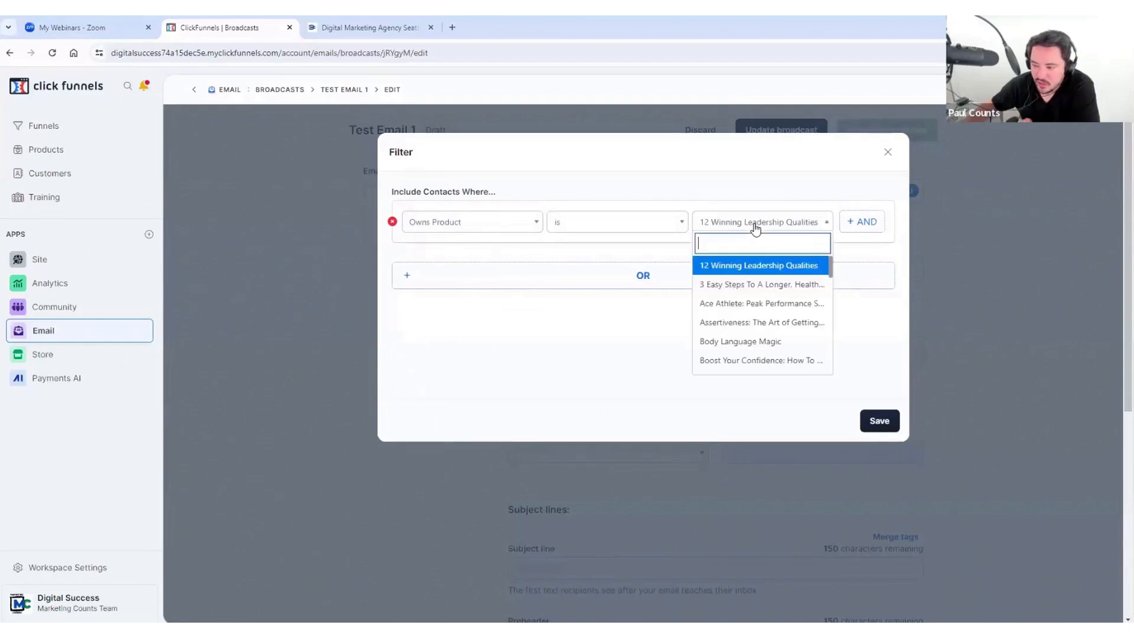
pyautogui.click(751, 269)
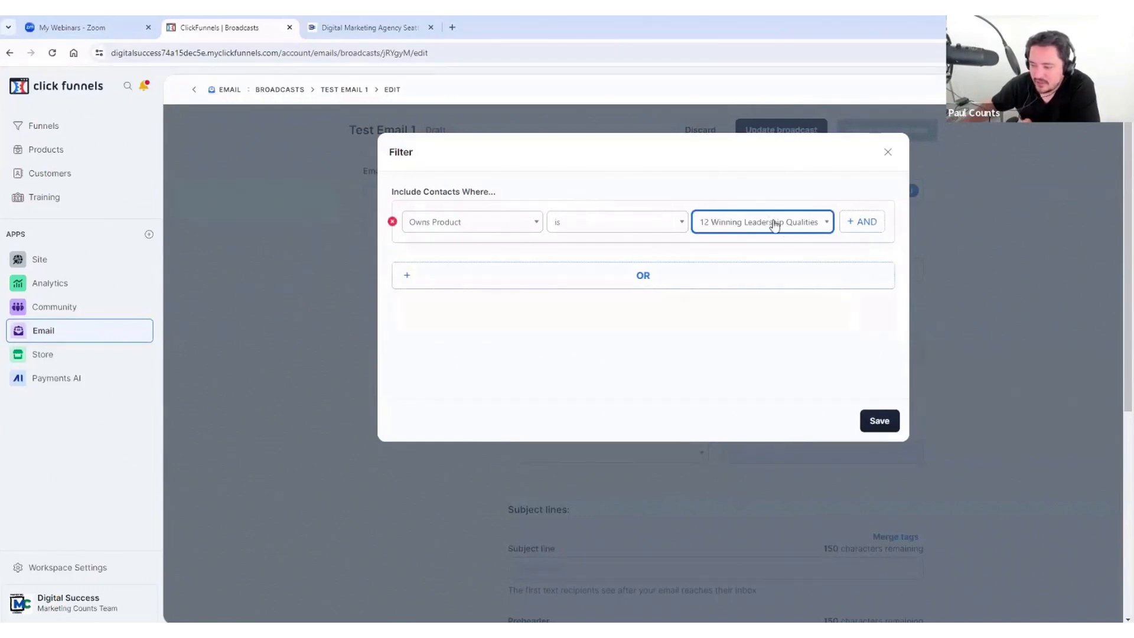
pyautogui.click(610, 181)
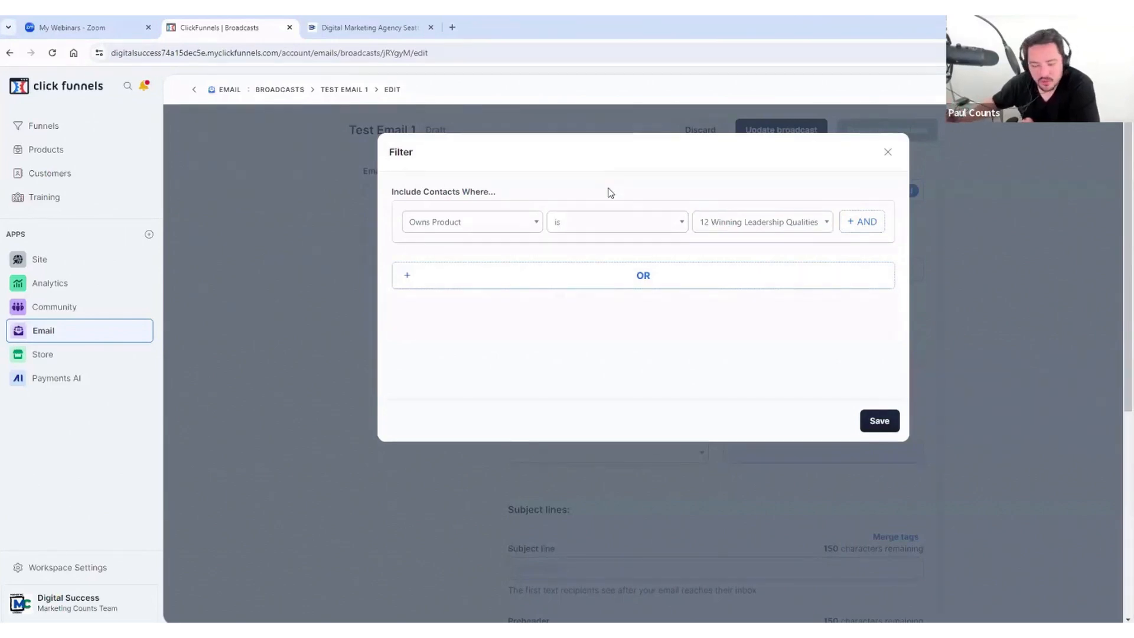
pyautogui.click(519, 224)
pyautogui.scroll(-2, 499, 324)
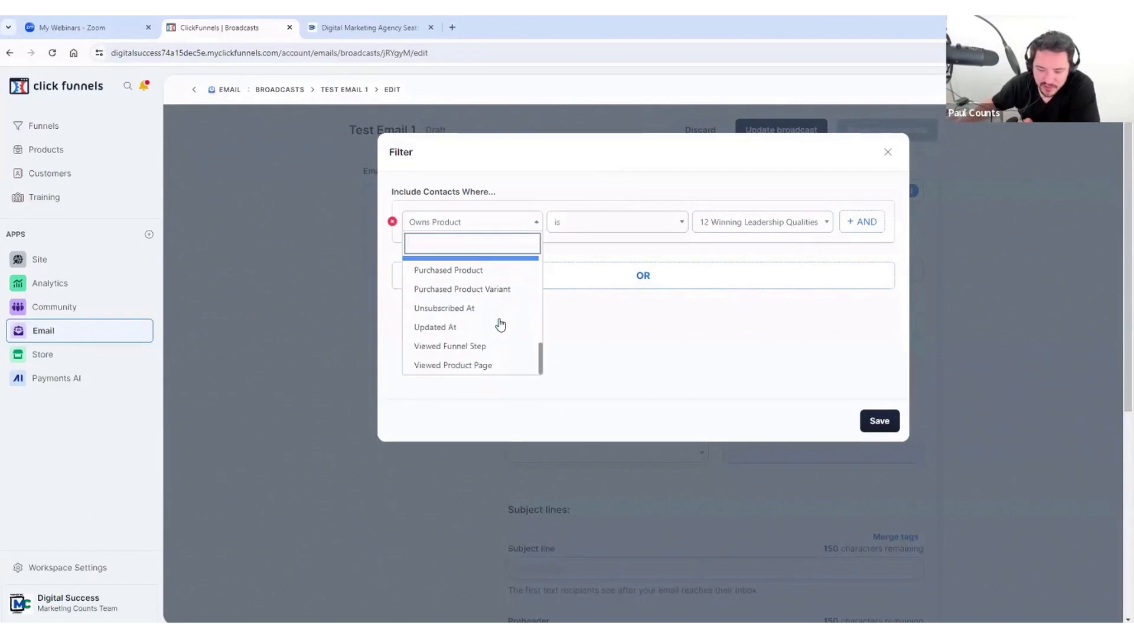
# Step: Switch the condition to Viewed Funnel Step on the Cart Funnel 2 thank-you step
pyautogui.click(483, 347)
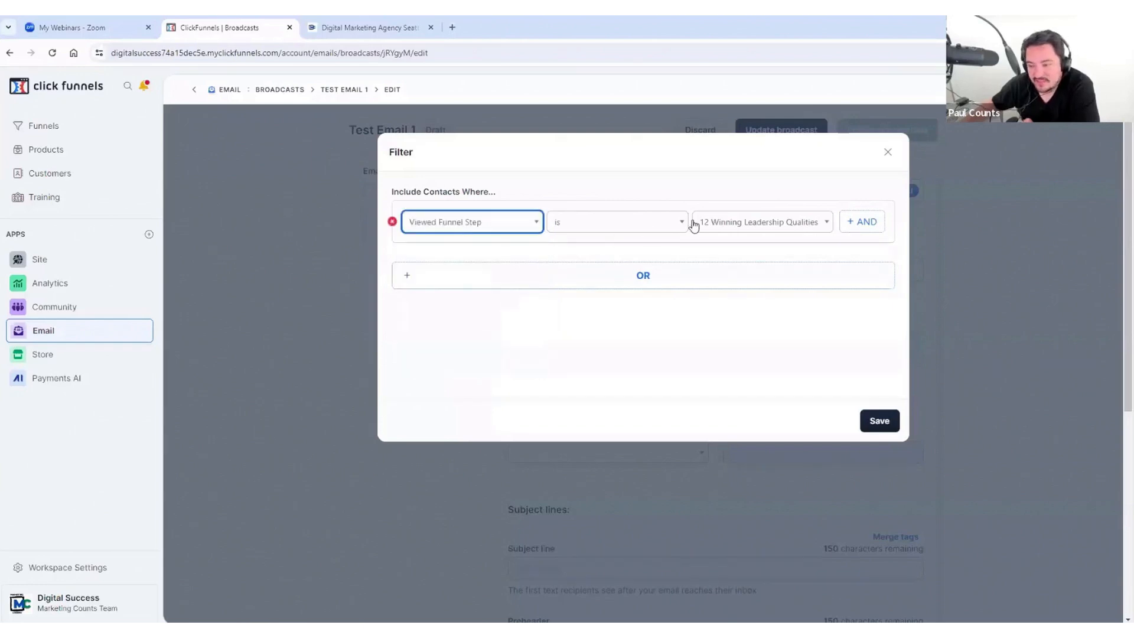
pyautogui.click(727, 223)
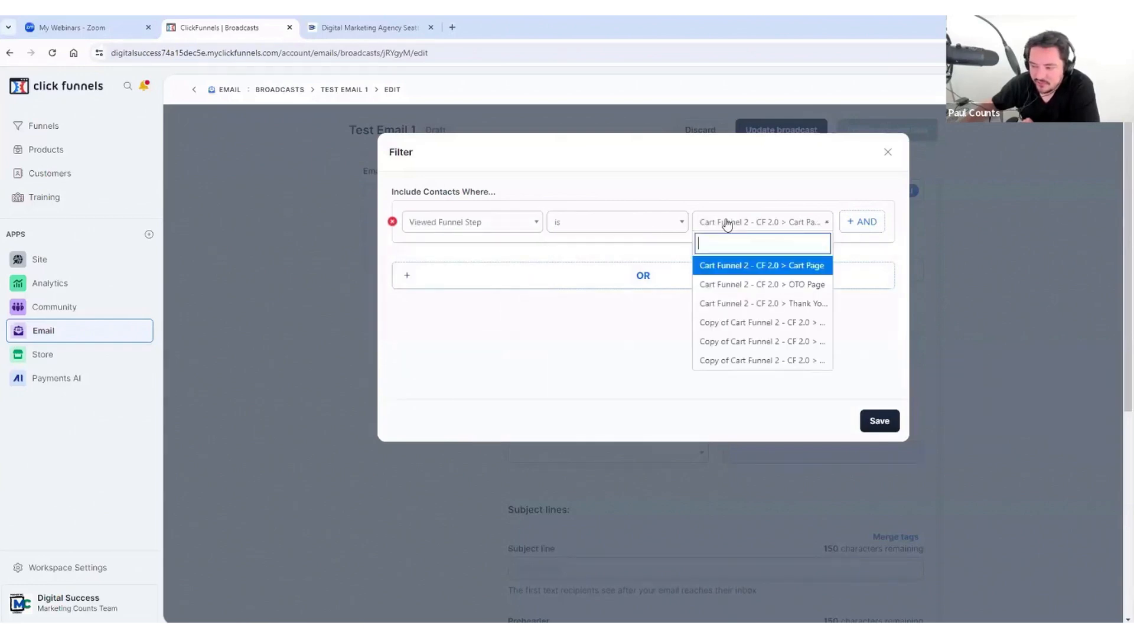
pyautogui.click(746, 315)
# Step: Change the condition to Contact Tags, then remove it from the filter
pyautogui.click(503, 227)
pyautogui.scroll(5, 481, 329)
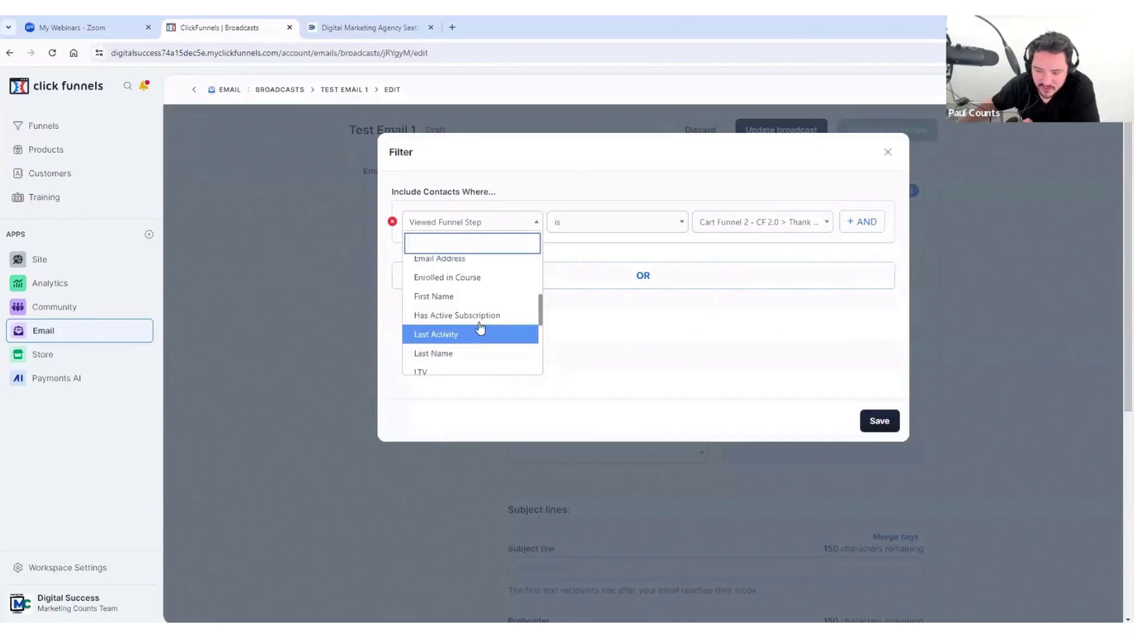
pyautogui.scroll(3, 471, 288)
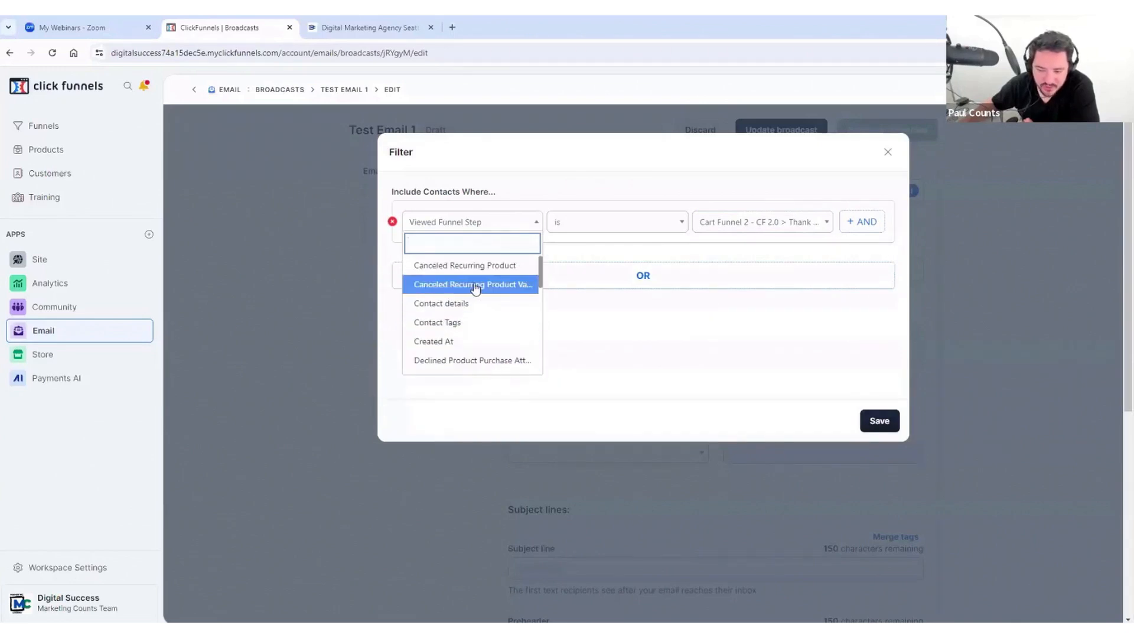
pyautogui.click(452, 322)
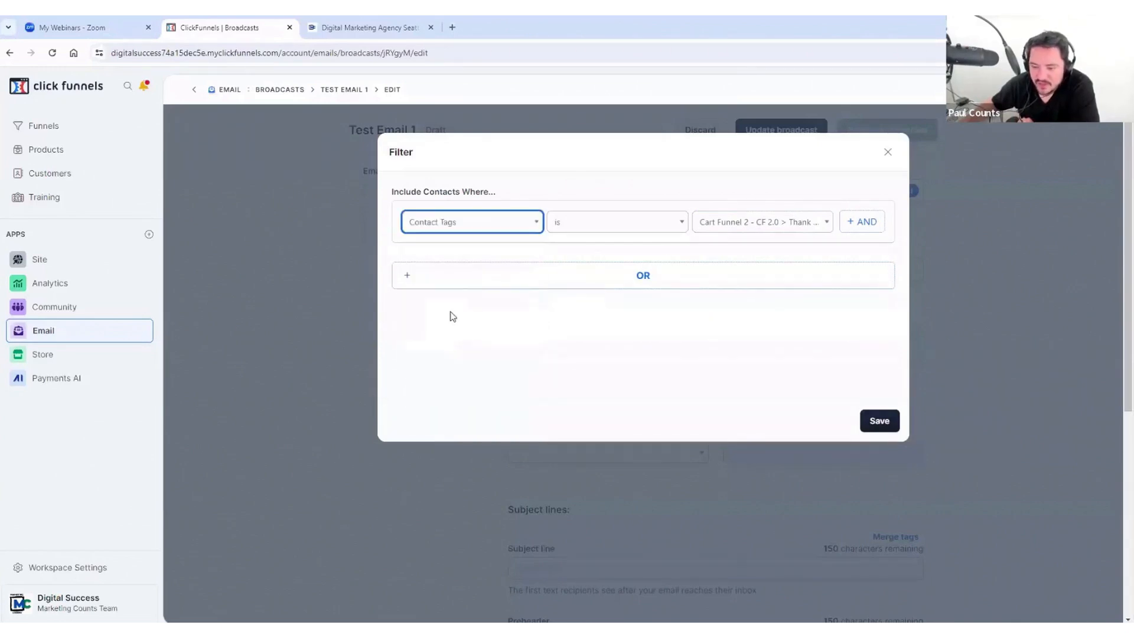
pyautogui.click(745, 228)
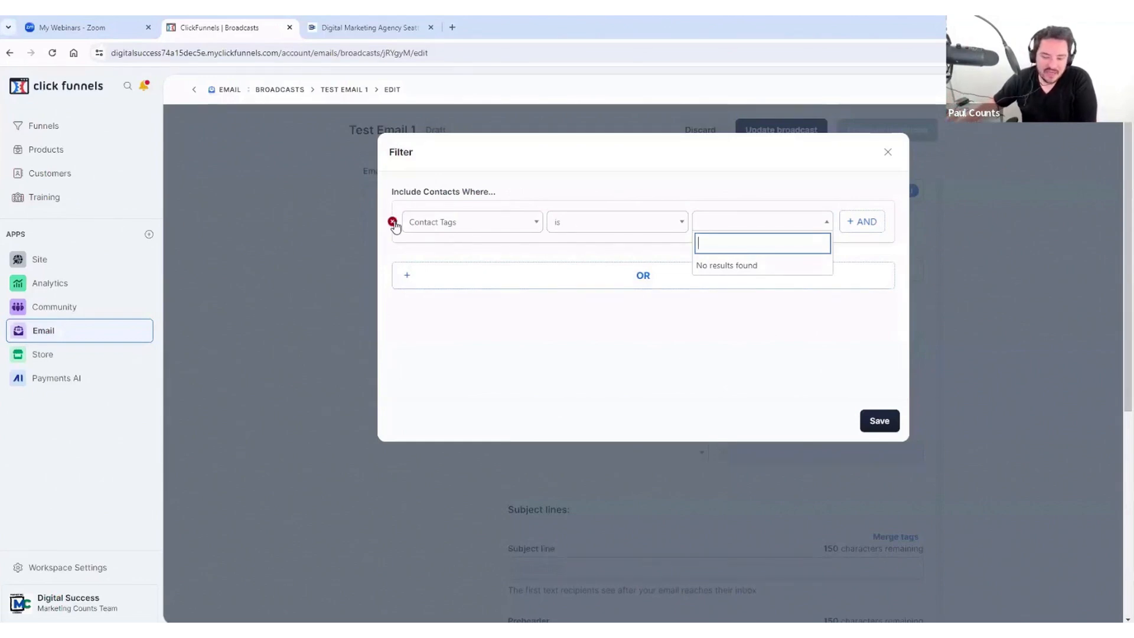
pyautogui.click(395, 223)
pyautogui.click(392, 222)
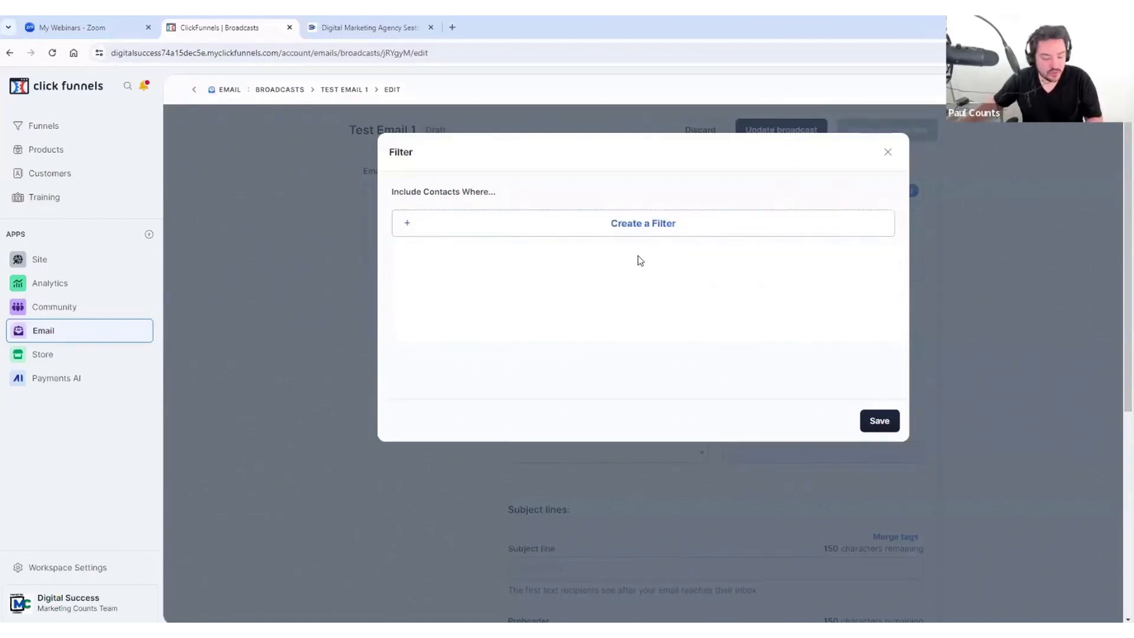
# Step: Save the audience without filters and set the VIP store no-reply address as sender
pyautogui.click(881, 421)
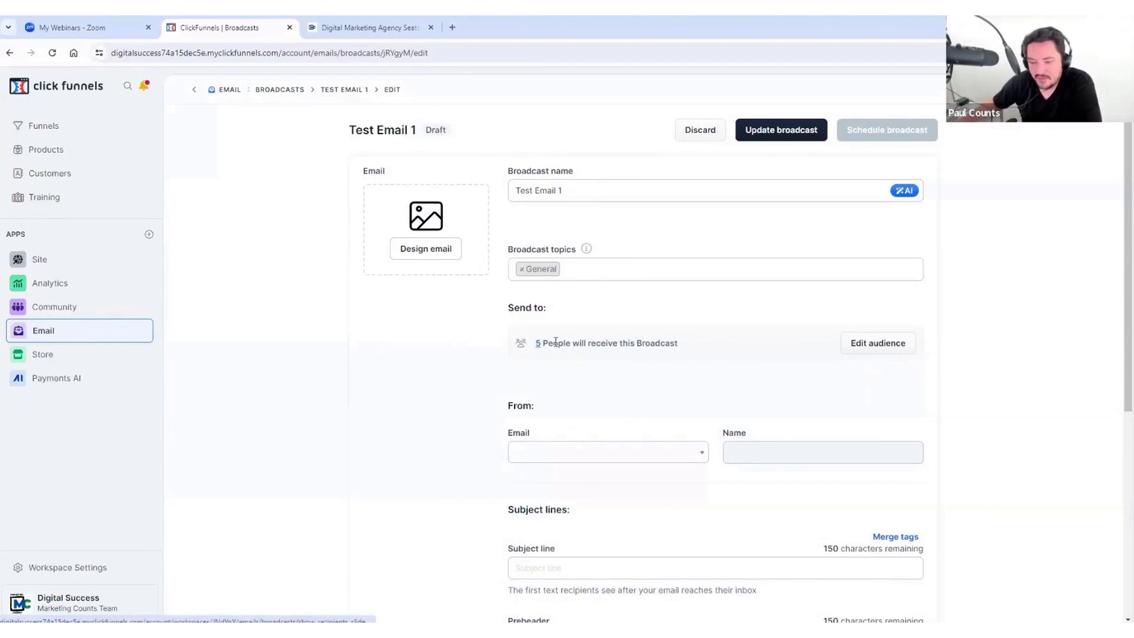
pyautogui.scroll(-2, 768, 326)
pyautogui.click(653, 338)
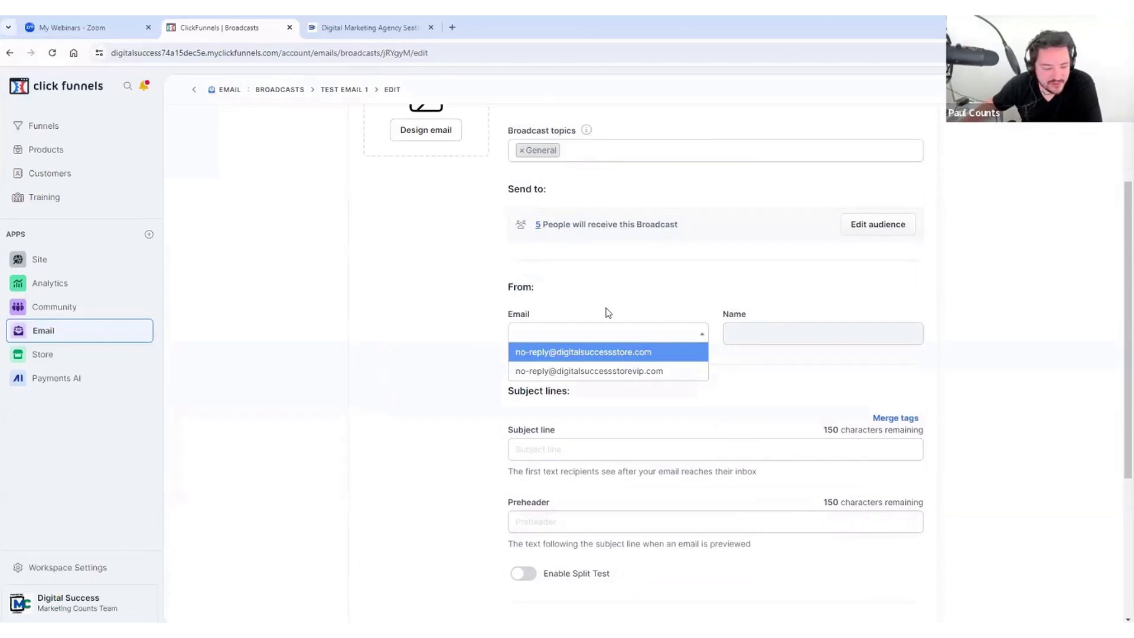
pyautogui.click(584, 374)
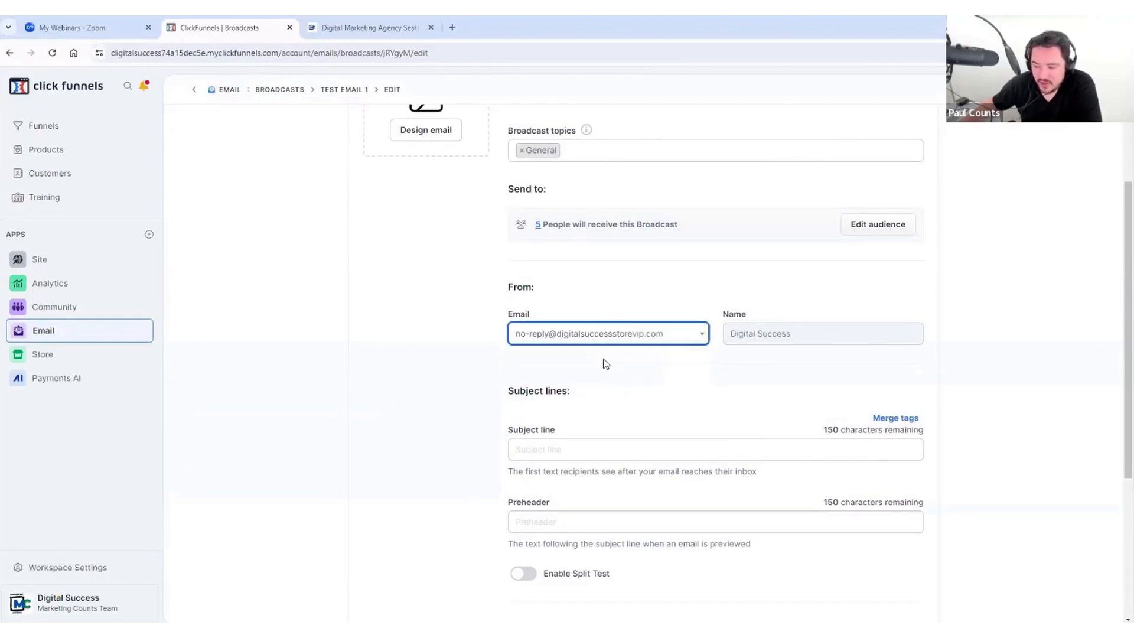
# Step: Scroll through the broadcast page, which shows 5 recipients and Immediately sending
pyautogui.click(749, 332)
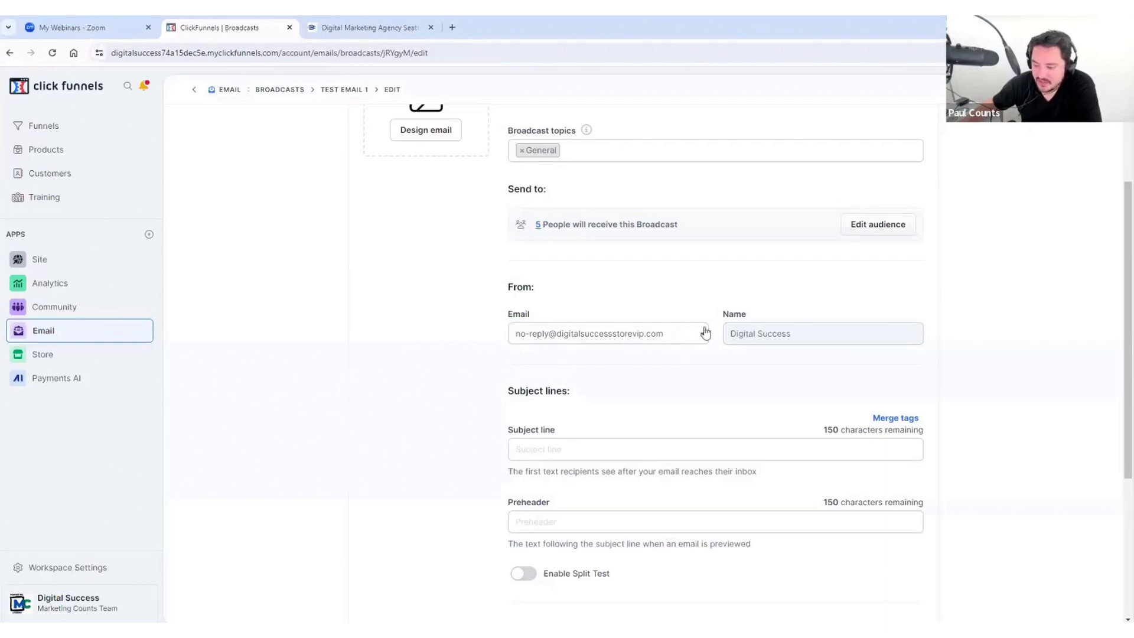
pyautogui.scroll(2, 721, 337)
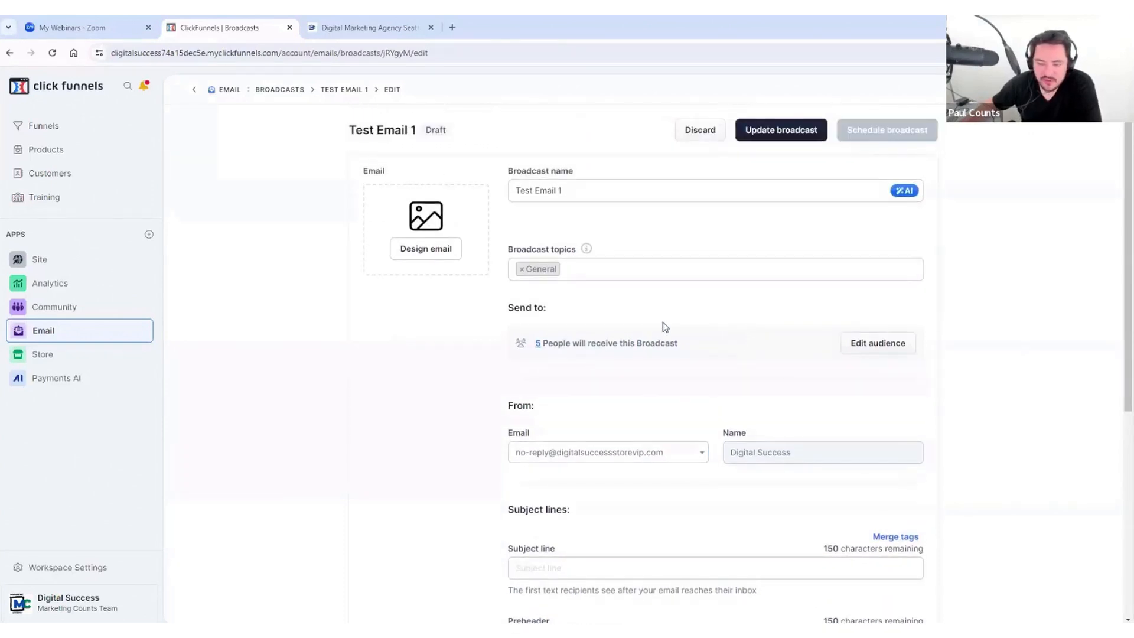
pyautogui.scroll(-1, 612, 419)
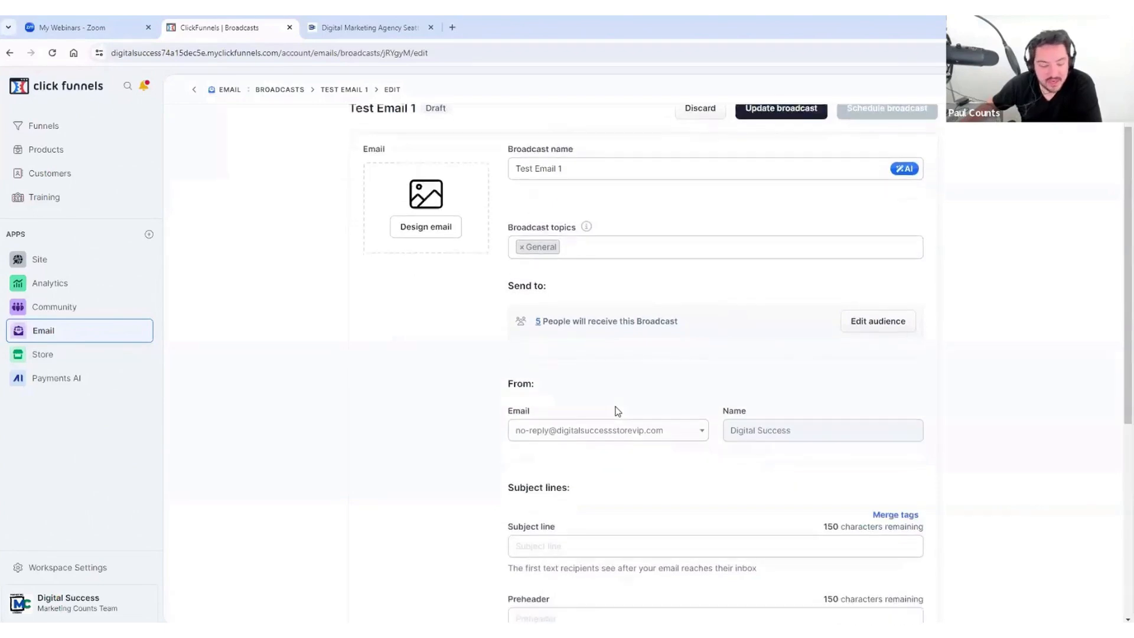
pyautogui.scroll(-1, 619, 408)
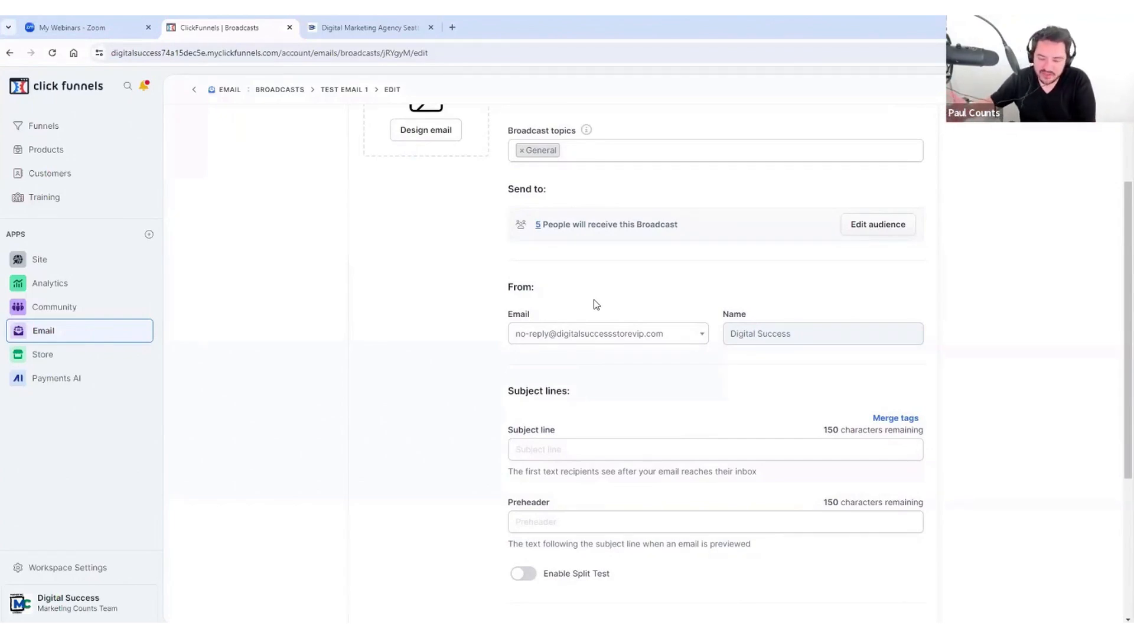
pyautogui.scroll(2, 610, 302)
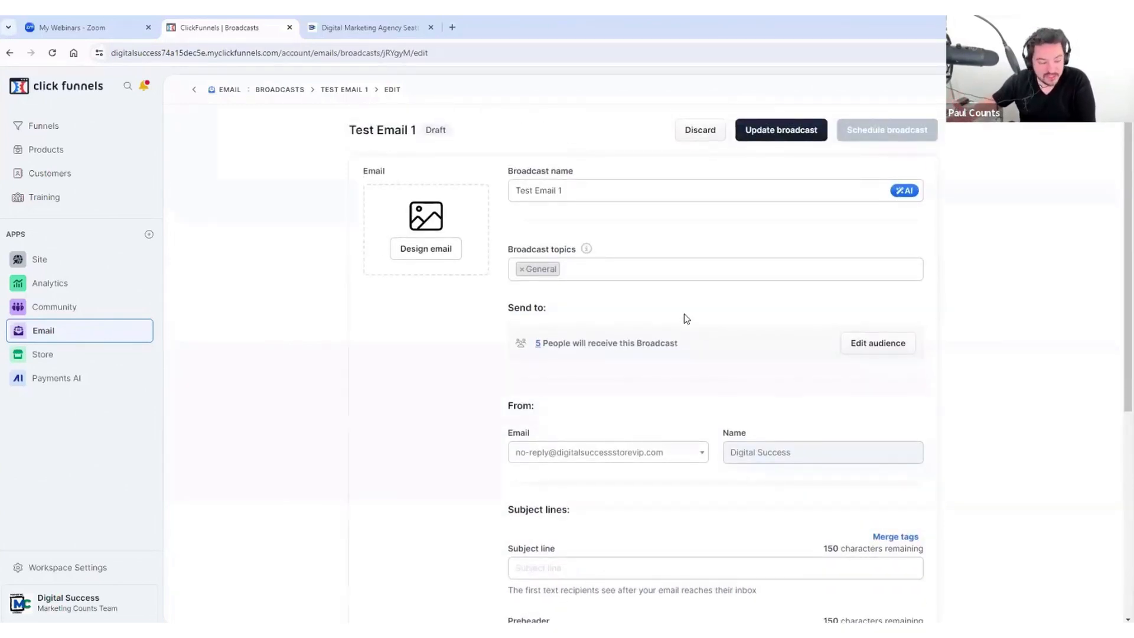
pyautogui.scroll(-2, 685, 319)
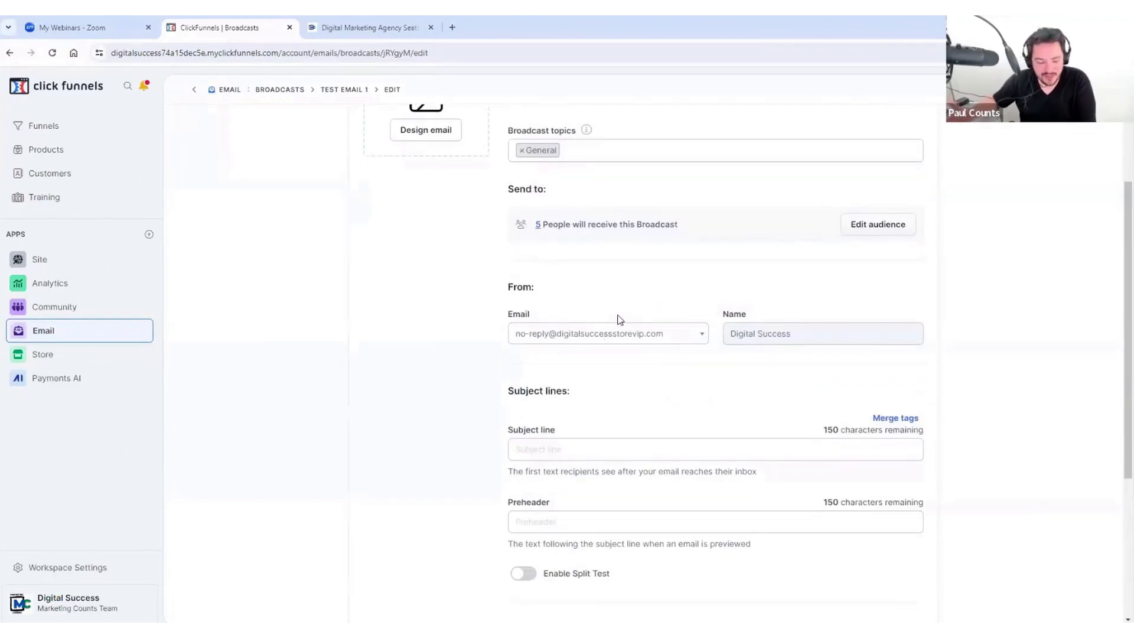
pyautogui.scroll(-2, 619, 319)
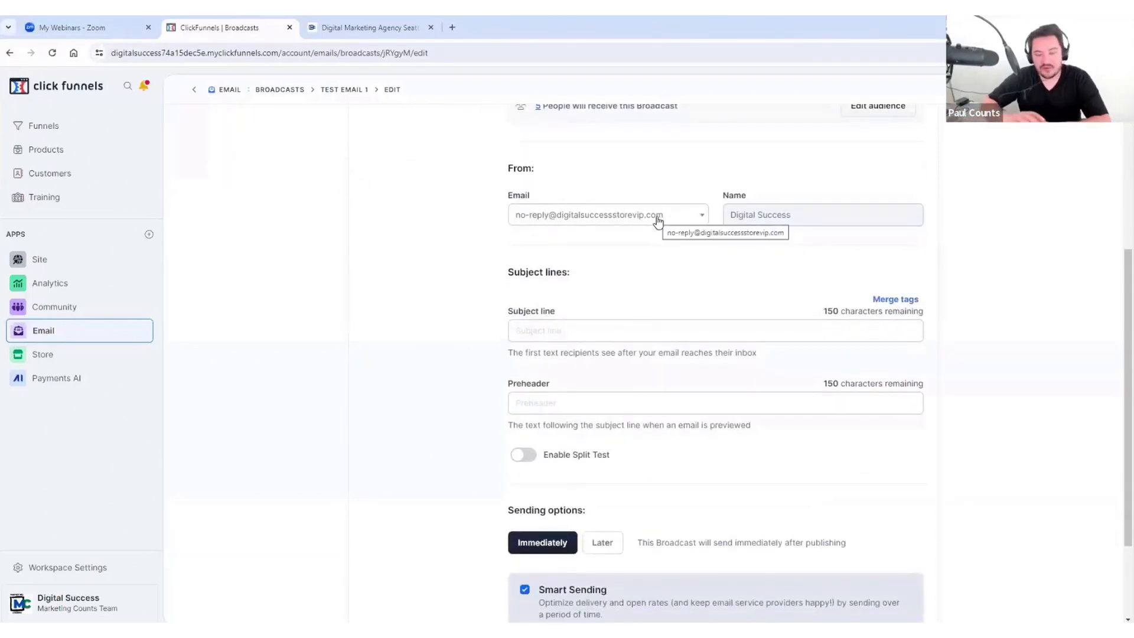
pyautogui.scroll(-1, 707, 246)
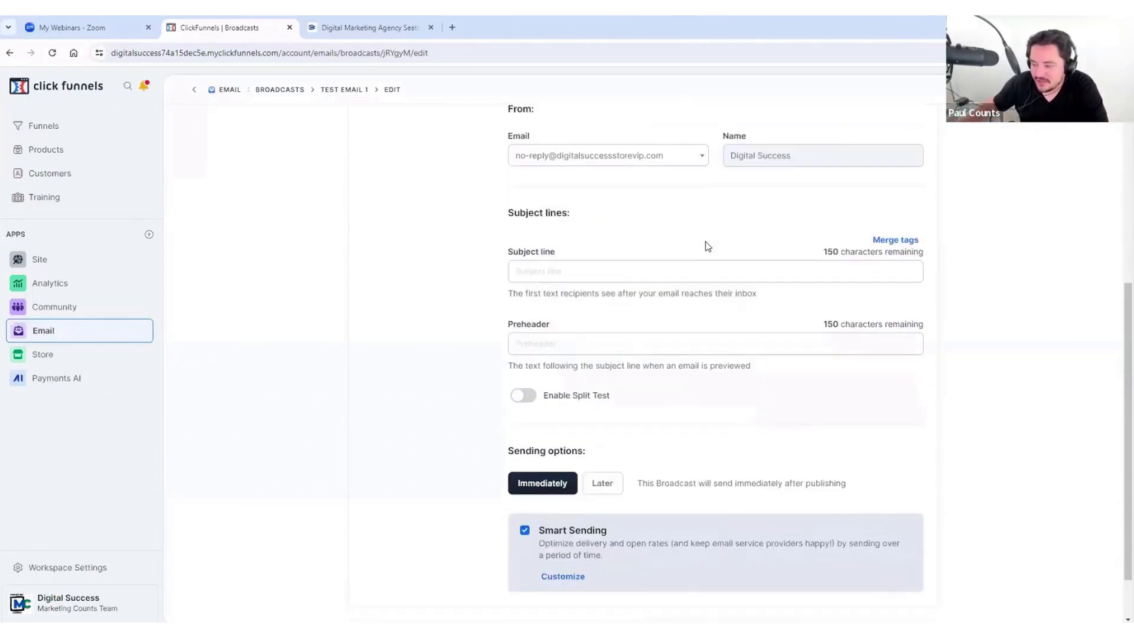
pyautogui.click(559, 270)
pyautogui.scroll(5, 658, 245)
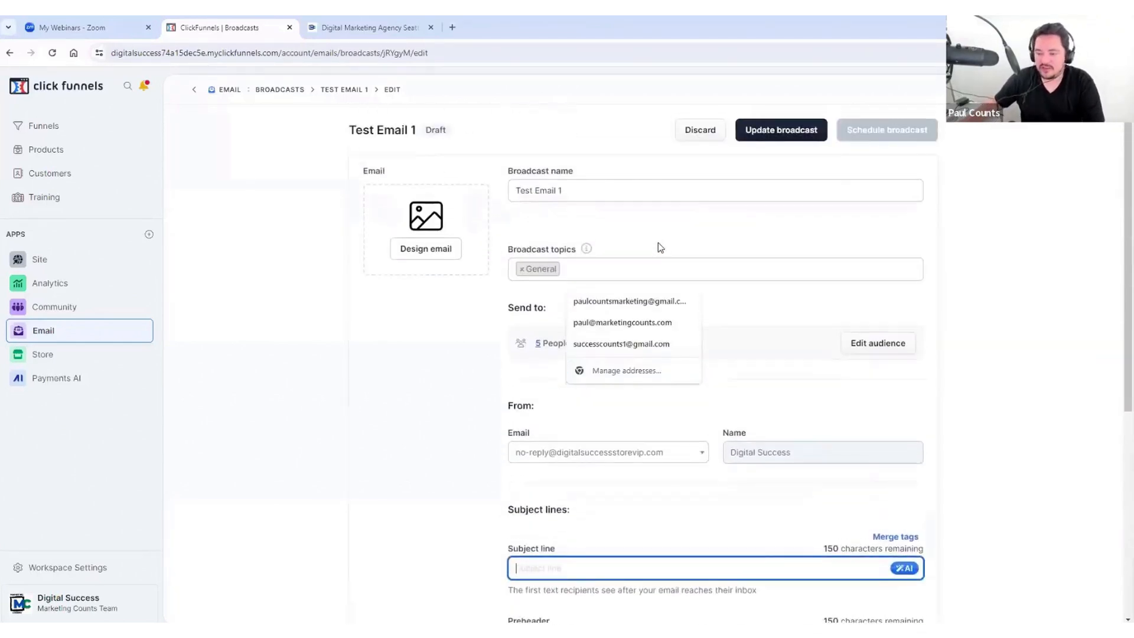
pyautogui.scroll(-6, 660, 247)
pyautogui.click(595, 183)
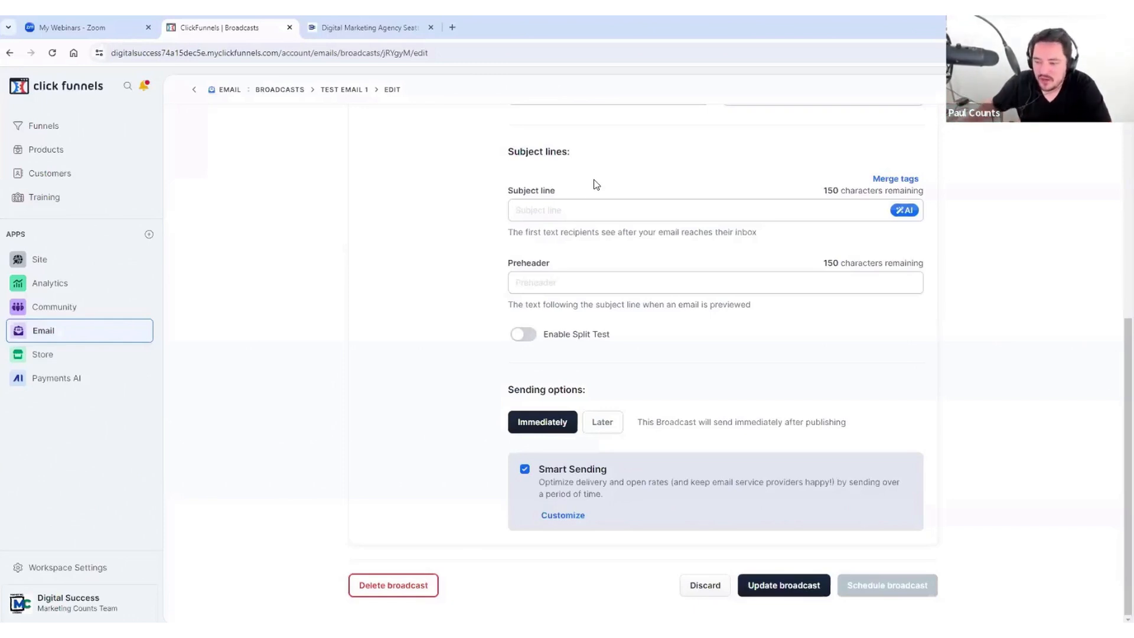
pyautogui.click(573, 207)
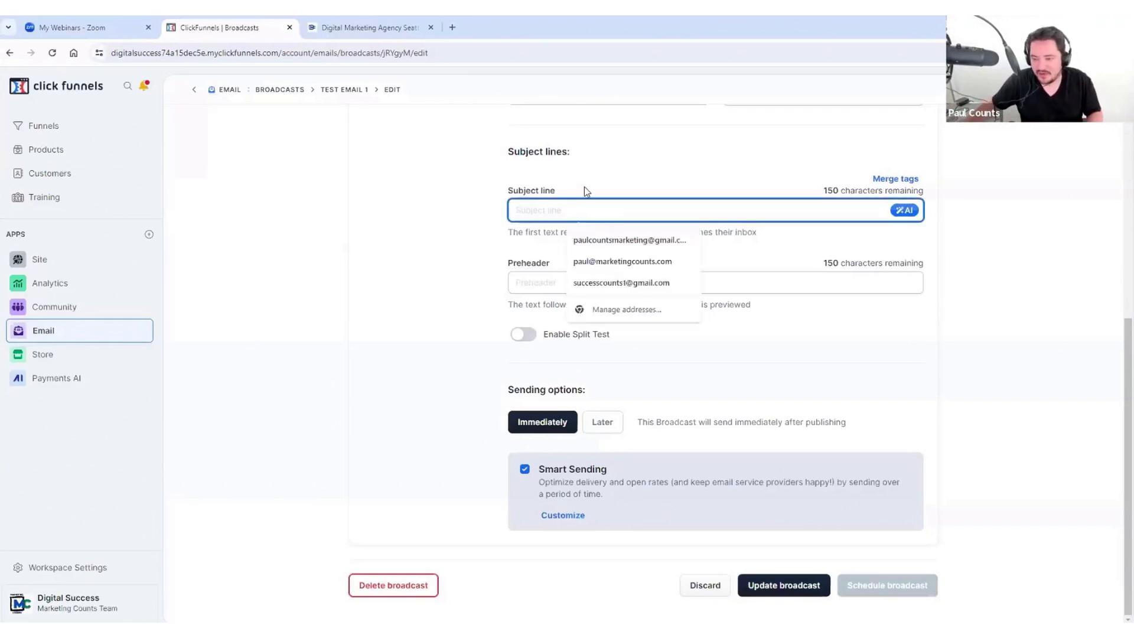
pyautogui.click(584, 187)
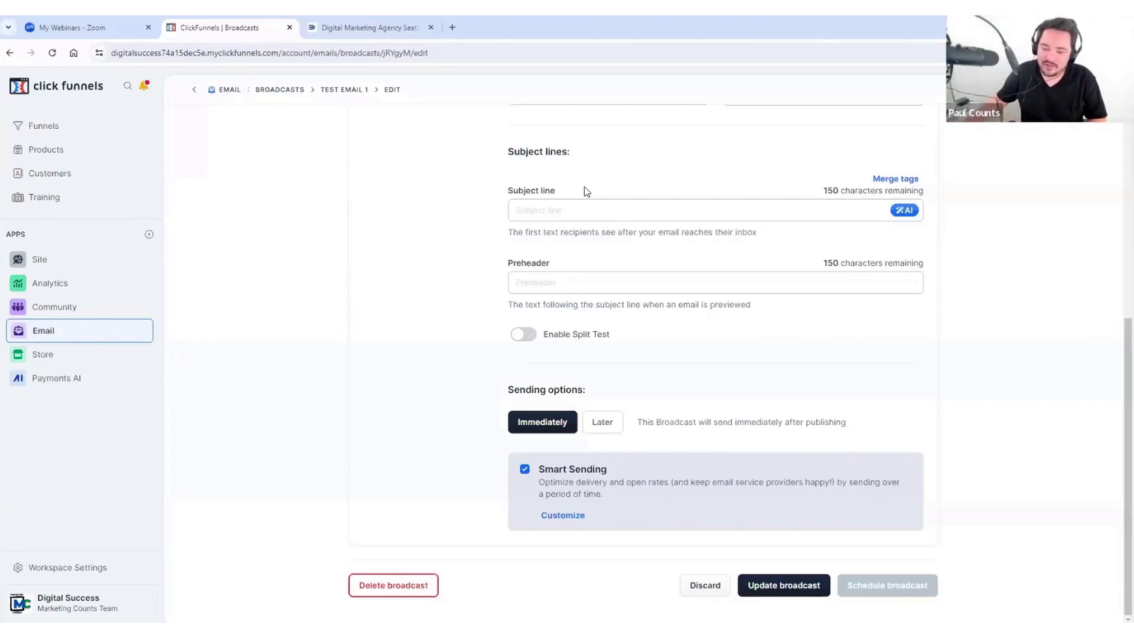
pyautogui.click(551, 204)
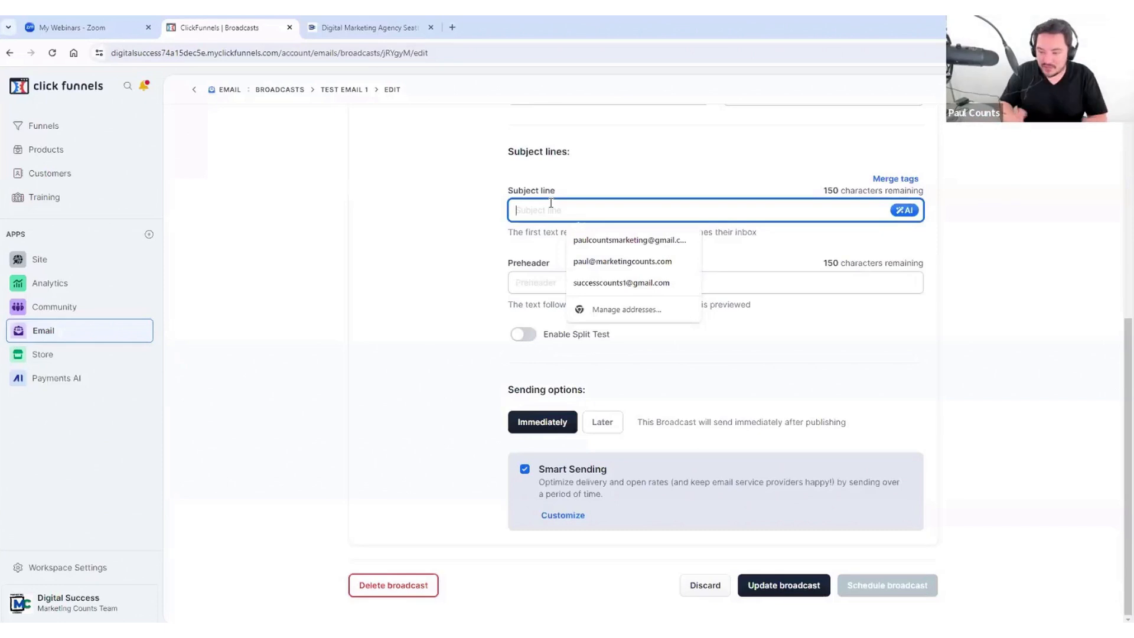
pyautogui.write('"')
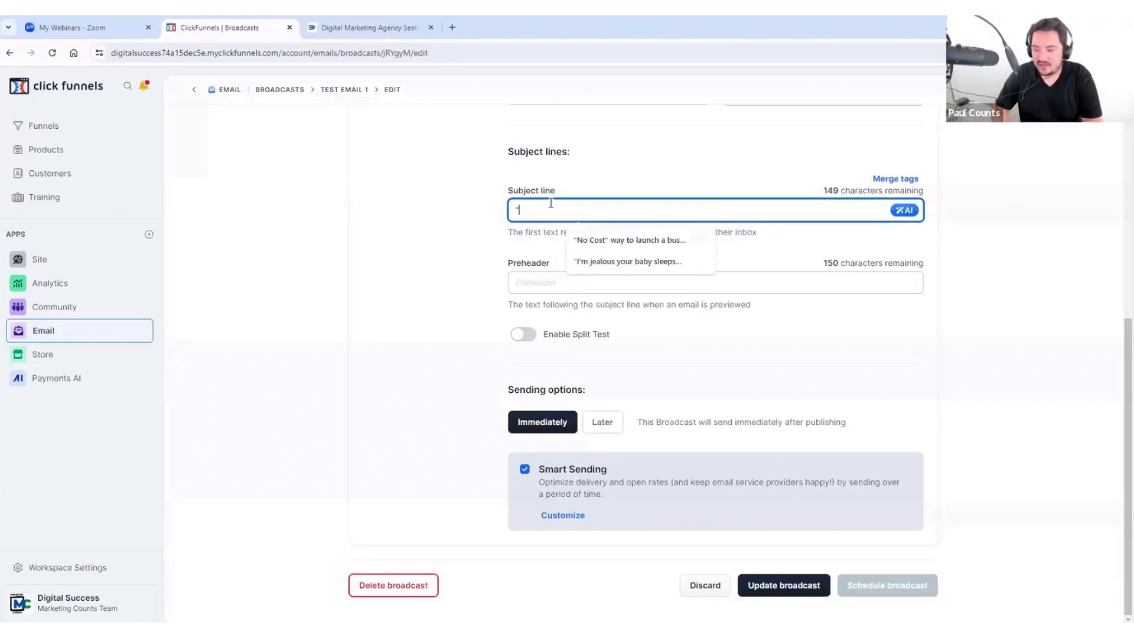
pyautogui.press('BackSpace')
pyautogui.write('They charg')
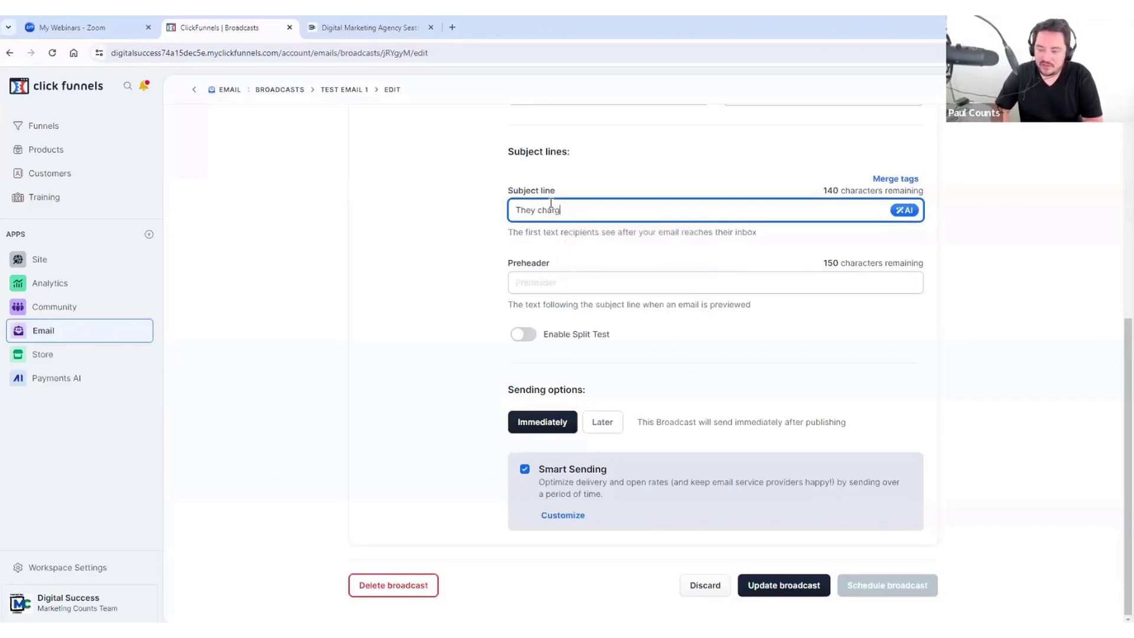
pyautogui.write('e for air!?')
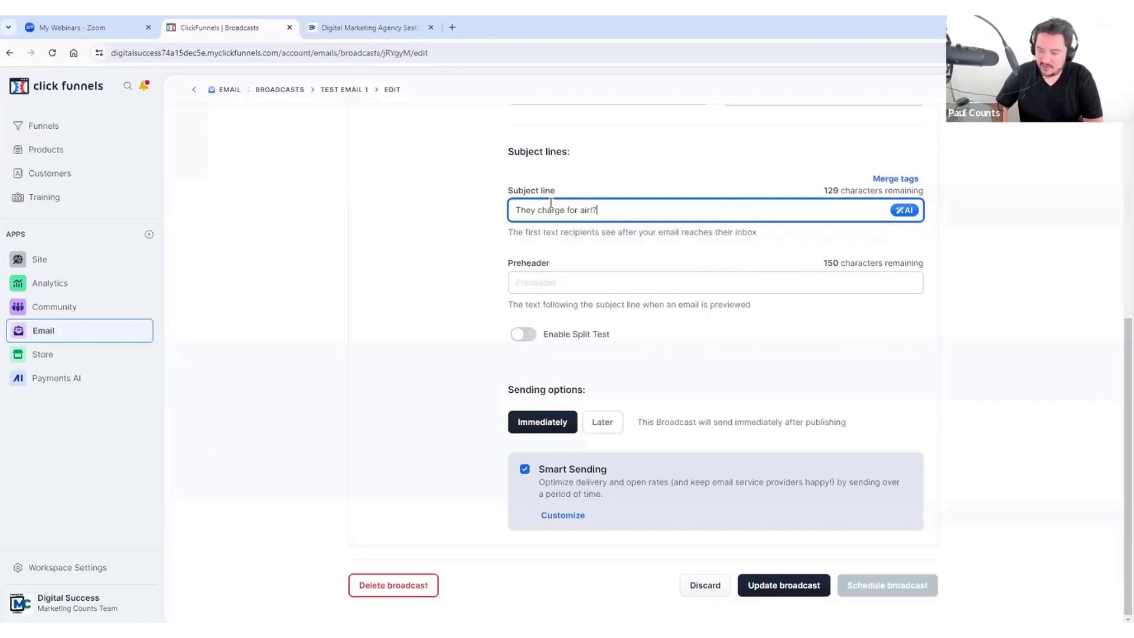
pyautogui.click(680, 182)
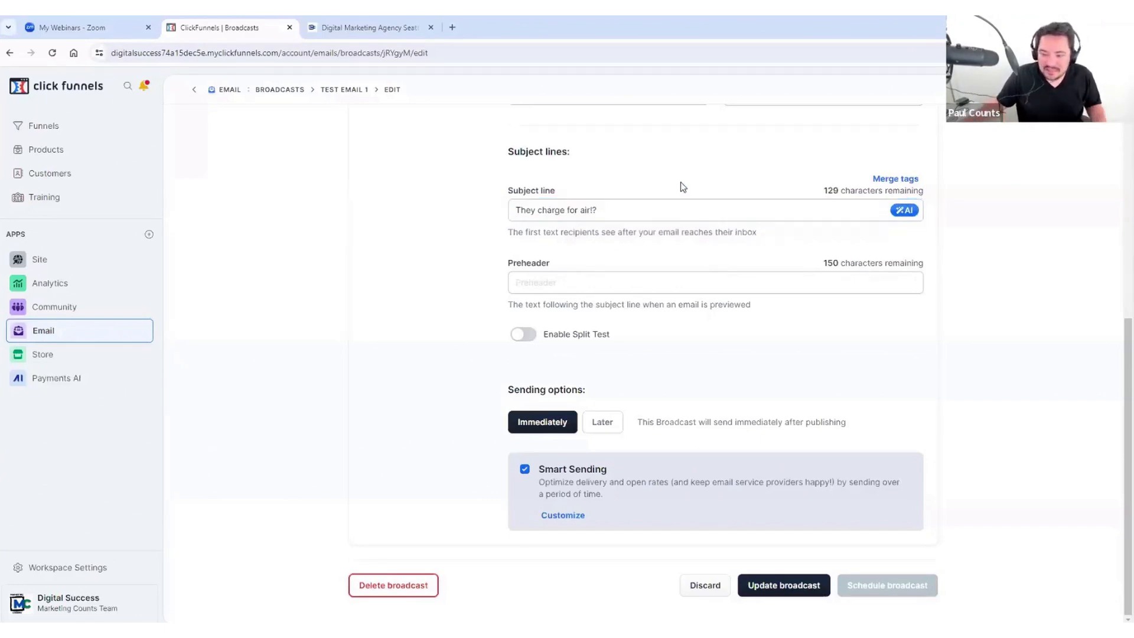
pyautogui.tripleClick(619, 213)
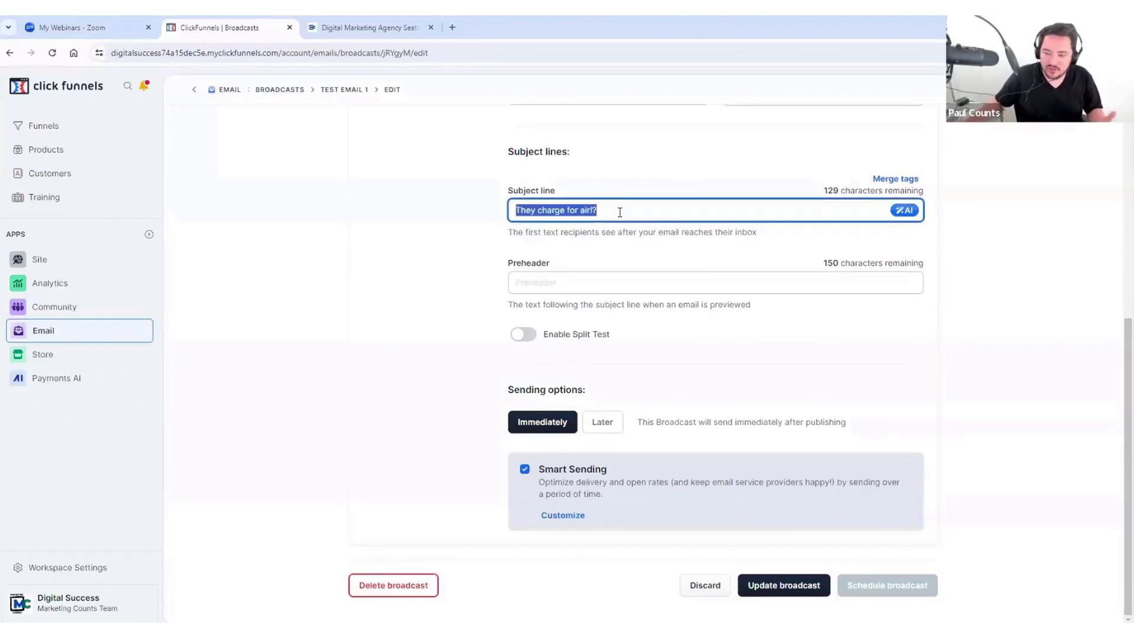
pyautogui.press('BackSpace')
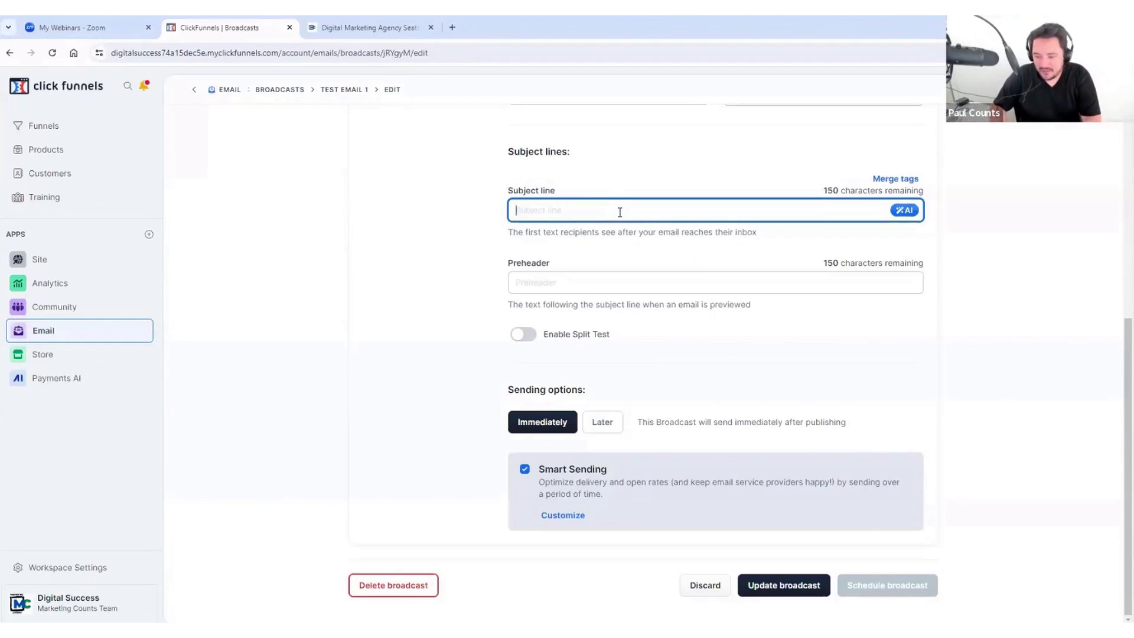
pyautogui.write('Special ')
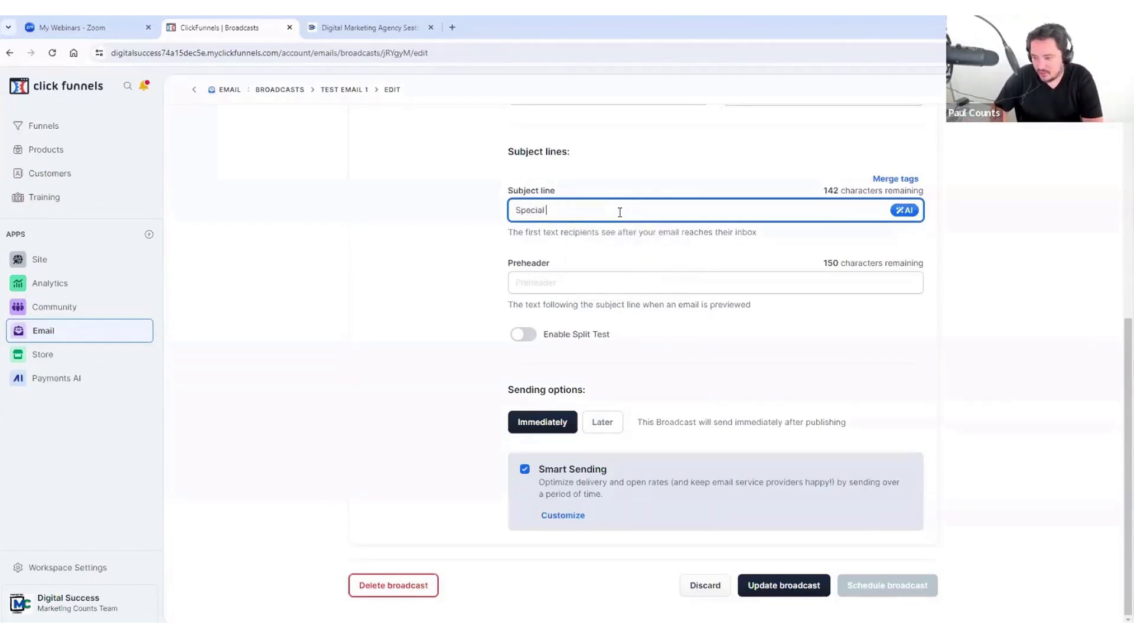
pyautogui.write('offer ending soon!')
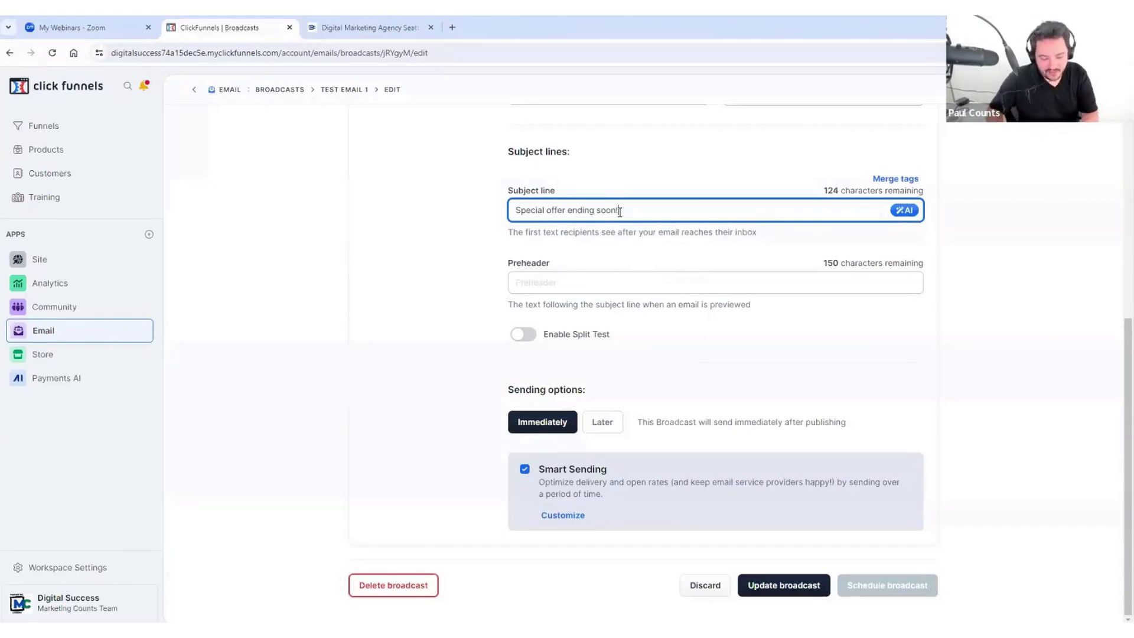
pyautogui.hotkey('ctrl', 'a')
pyautogui.press('BackSpace')
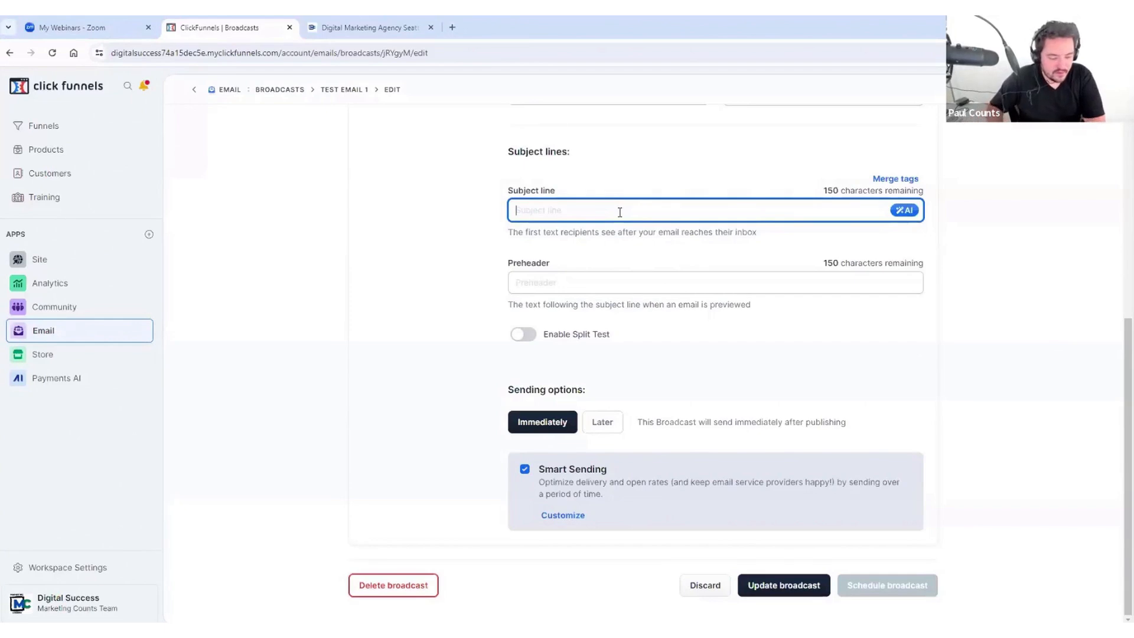
pyautogui.write('They C')
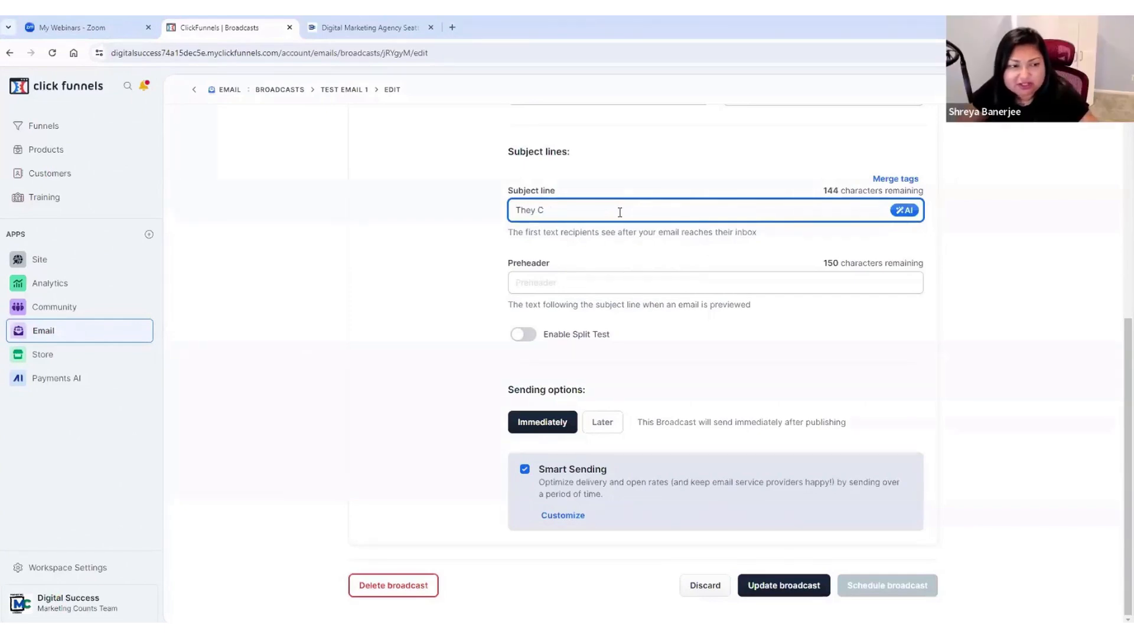
pyautogui.press('BackSpace')
pyautogui.press('BackSpace')
pyautogui.press('BackSpace')
pyautogui.press('BackSpace')
pyautogui.press('BackSpace')
pyautogui.press('BackSpace')
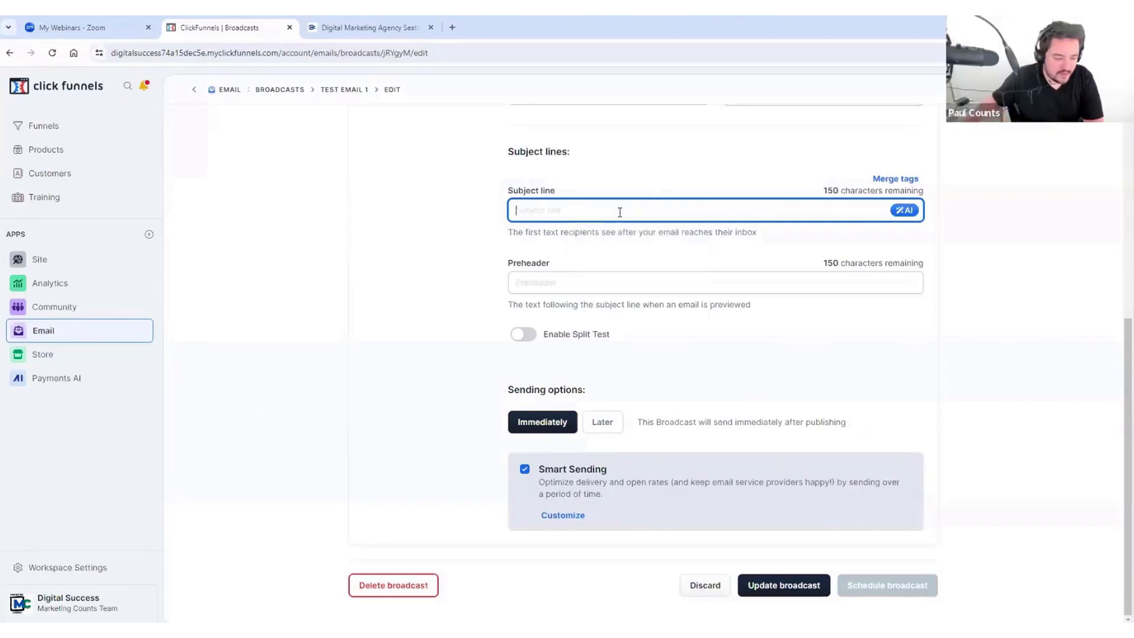
pyautogui.click(904, 212)
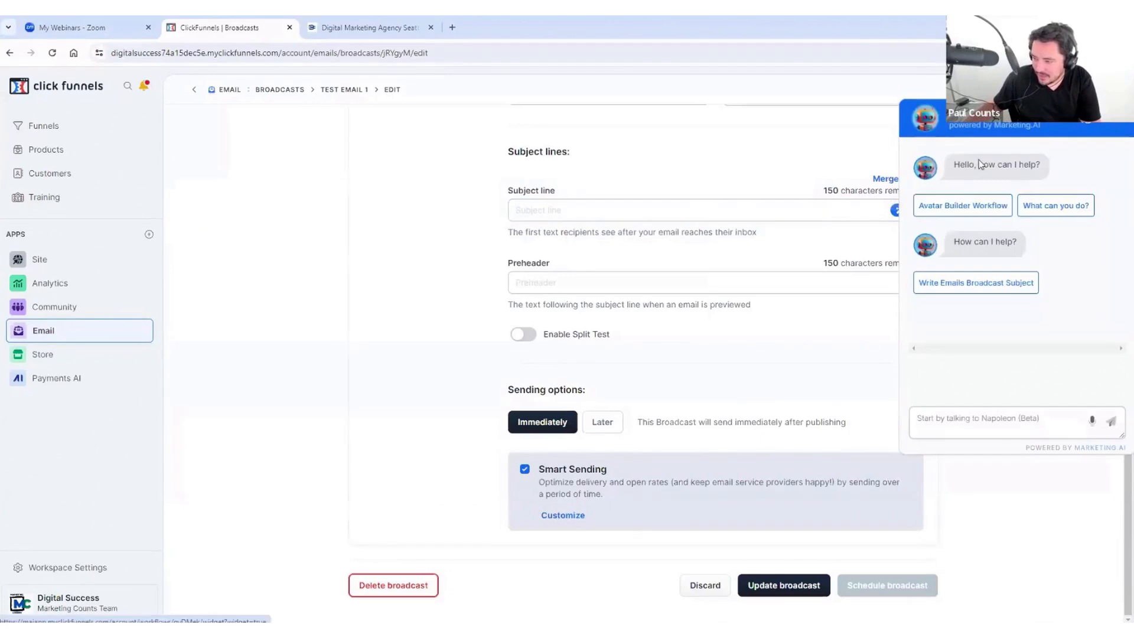
# Step: Ask the AI assistant for a subject line about a new product on making money online
pyautogui.click(976, 283)
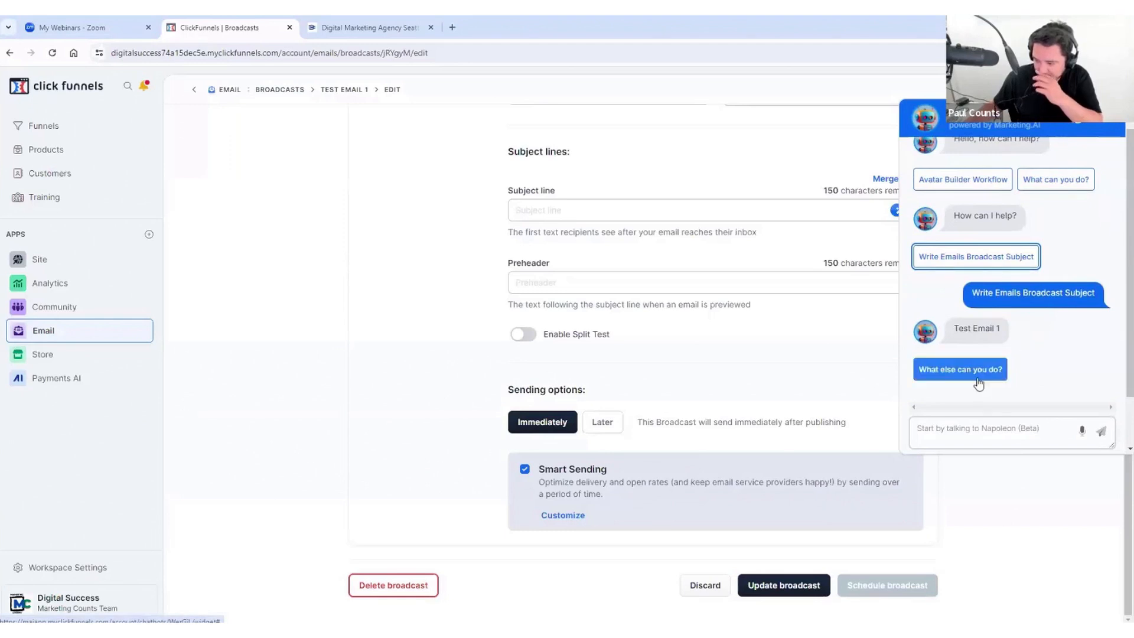
pyautogui.click(979, 382)
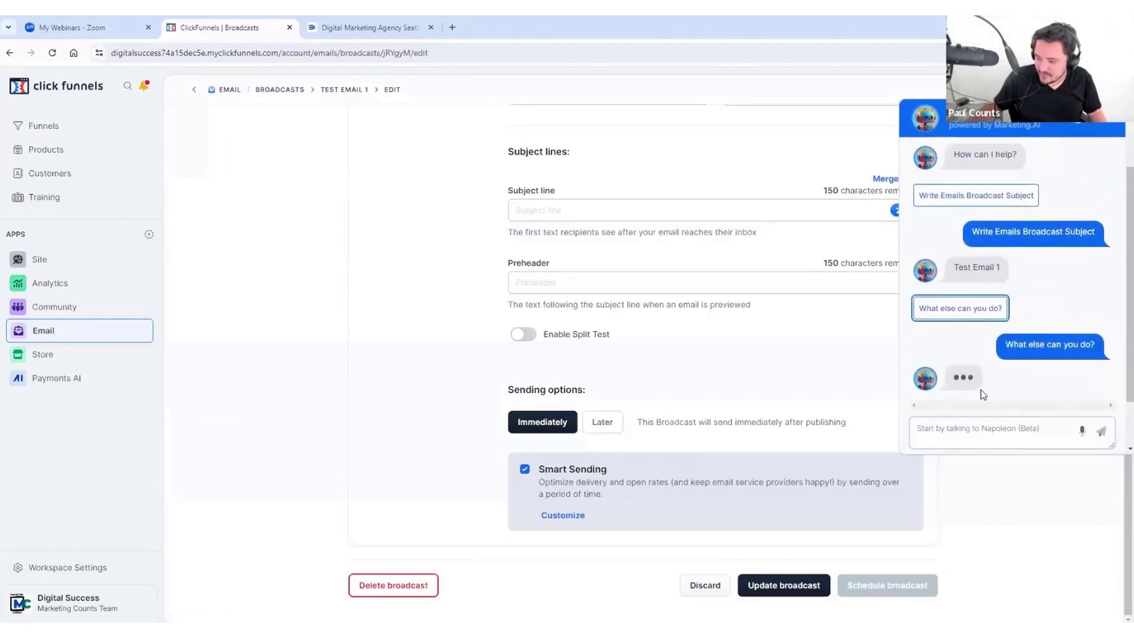
pyautogui.click(965, 427)
pyautogui.write('W')
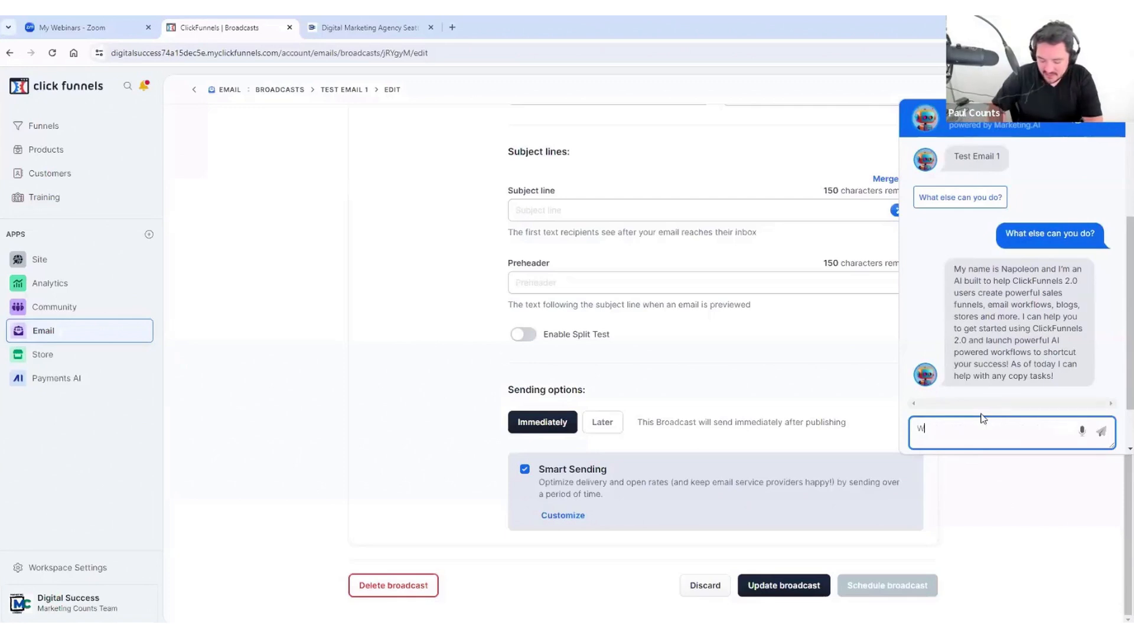
pyautogui.write('rite me a subject line about ')
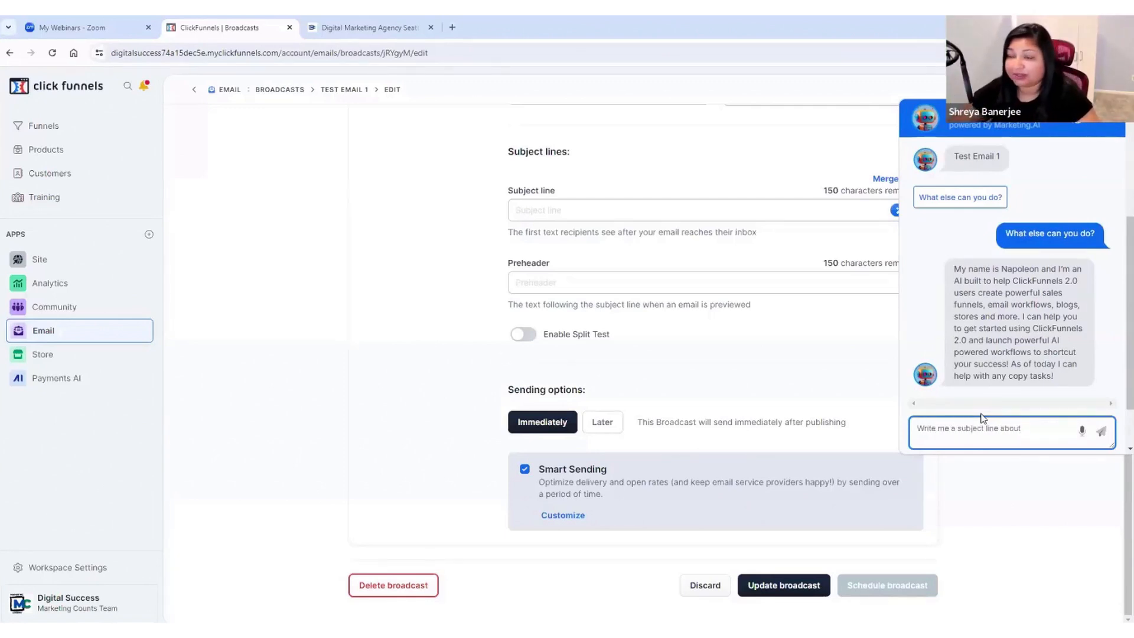
pyautogui.write('my new')
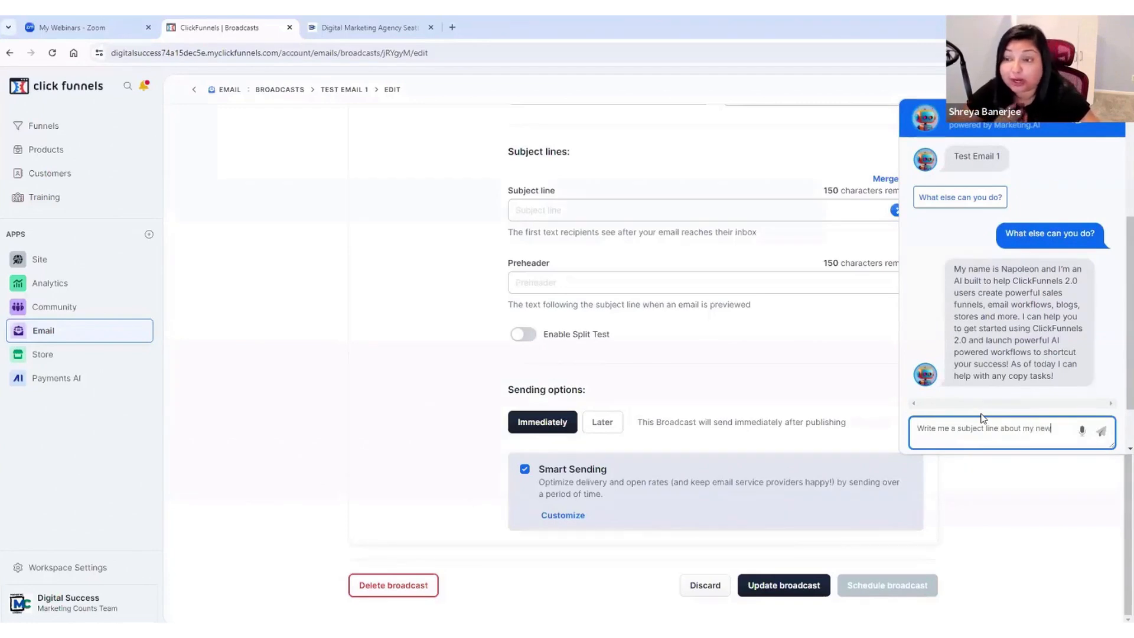
pyautogui.write(' product on making money online.')
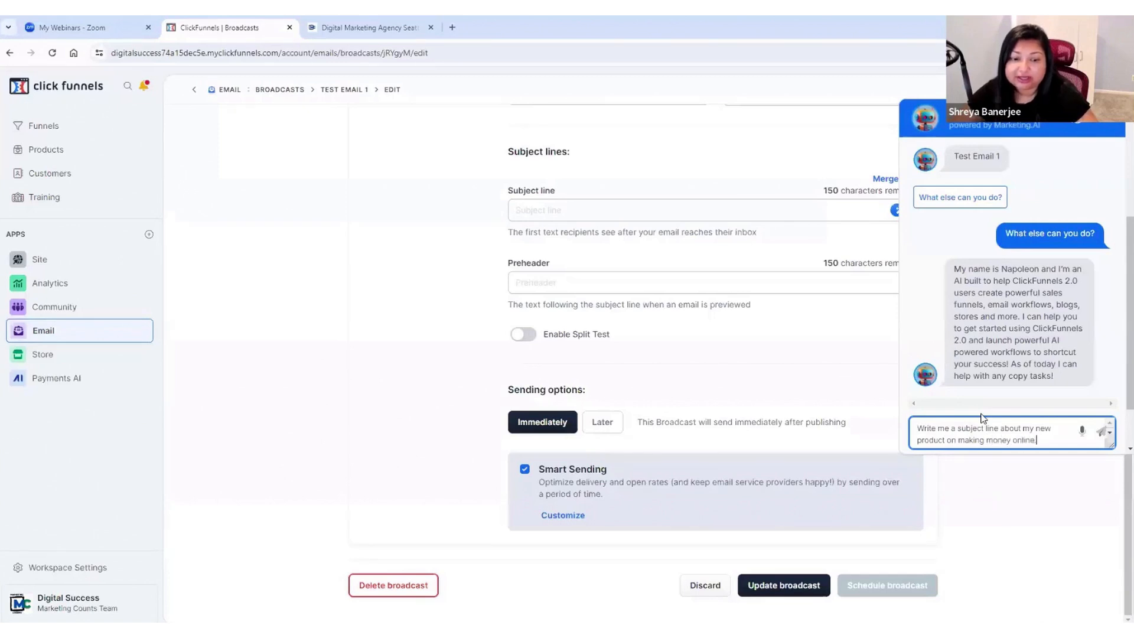
pyautogui.press('Return')
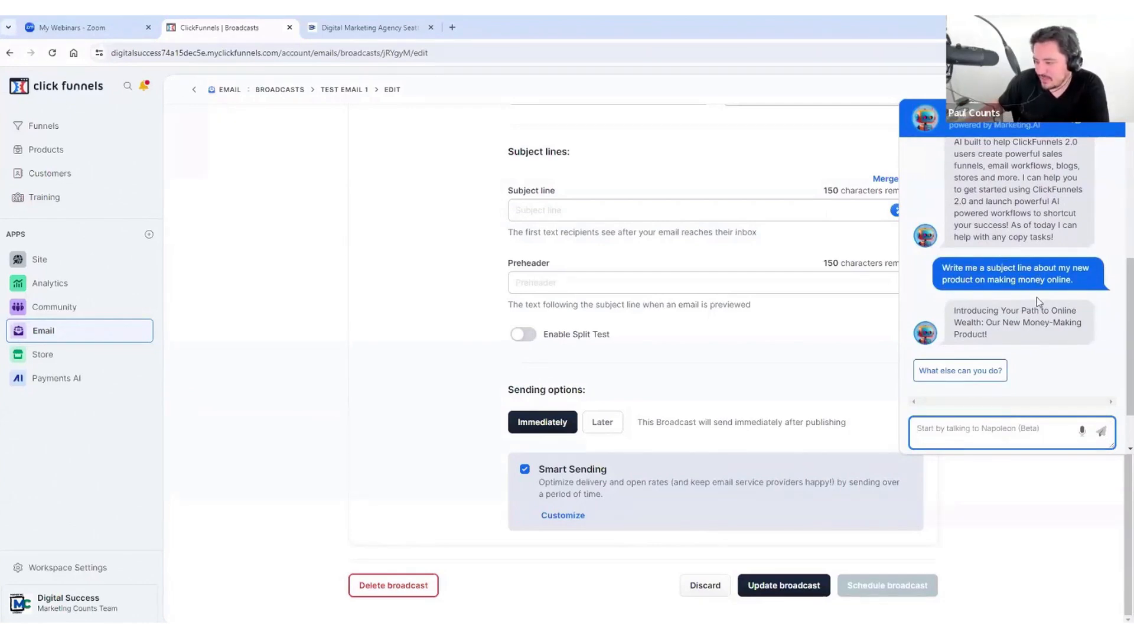
# Step: Close the AI assistant chat
pyautogui.moveTo(977, 324)
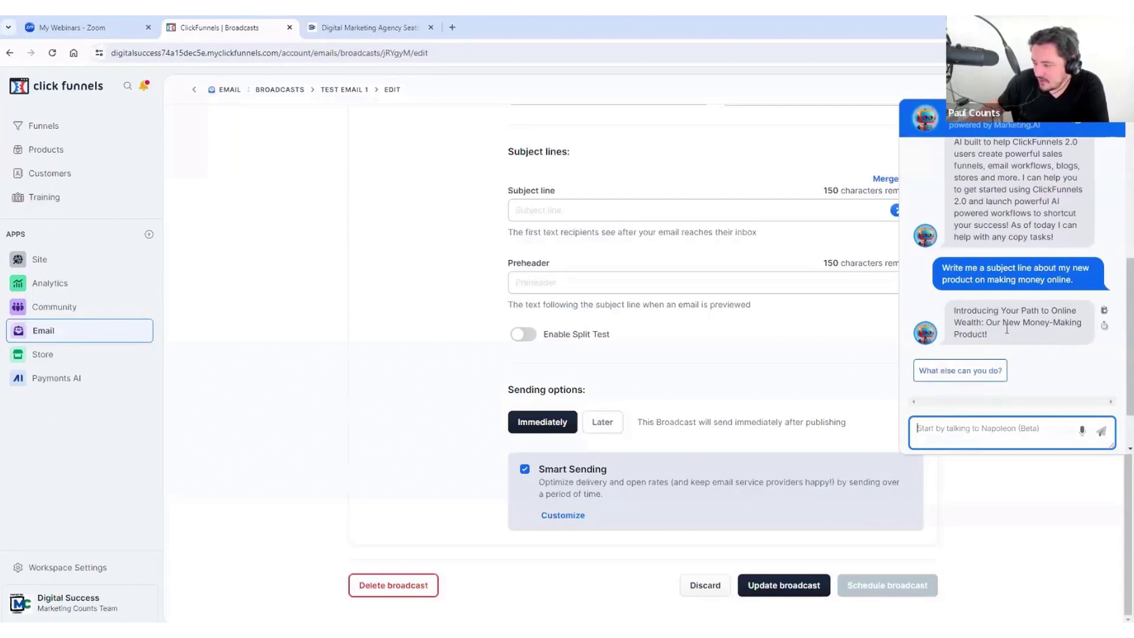
pyautogui.click(1103, 326)
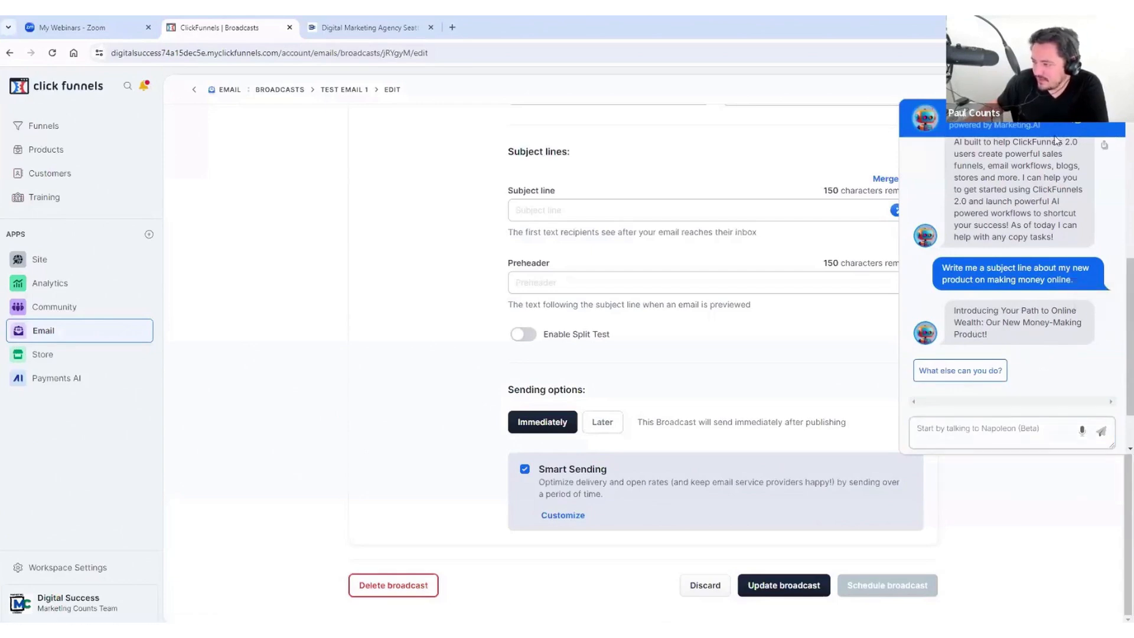
pyautogui.click(1109, 122)
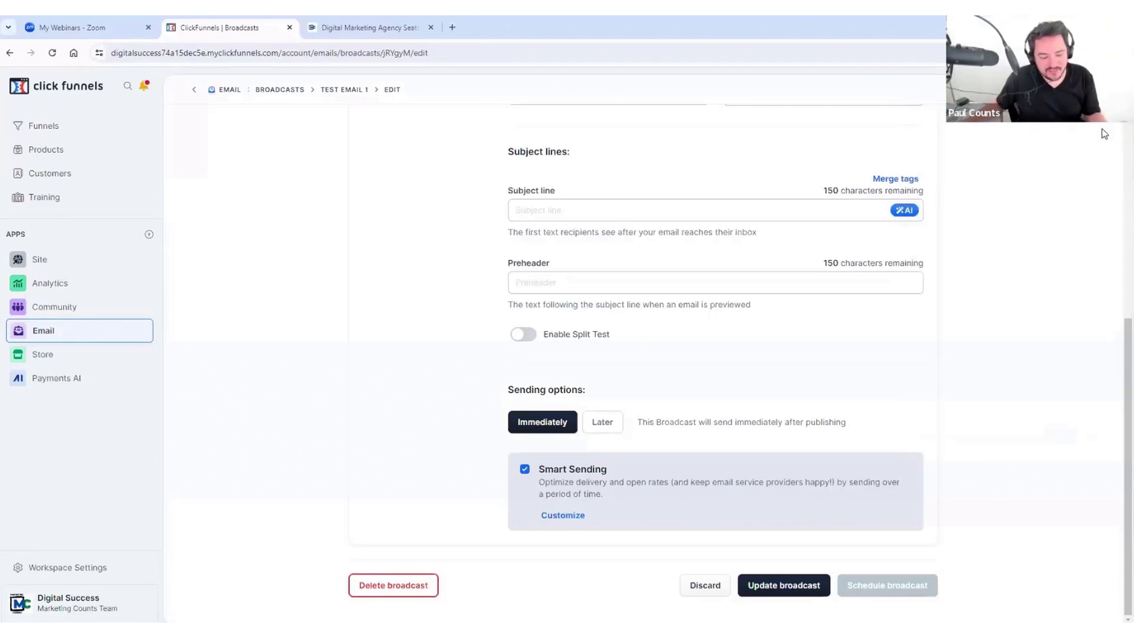
# Step: Enter 'They charge for air now?!' as the subject line, leaving the preheader blank
pyautogui.click(600, 204)
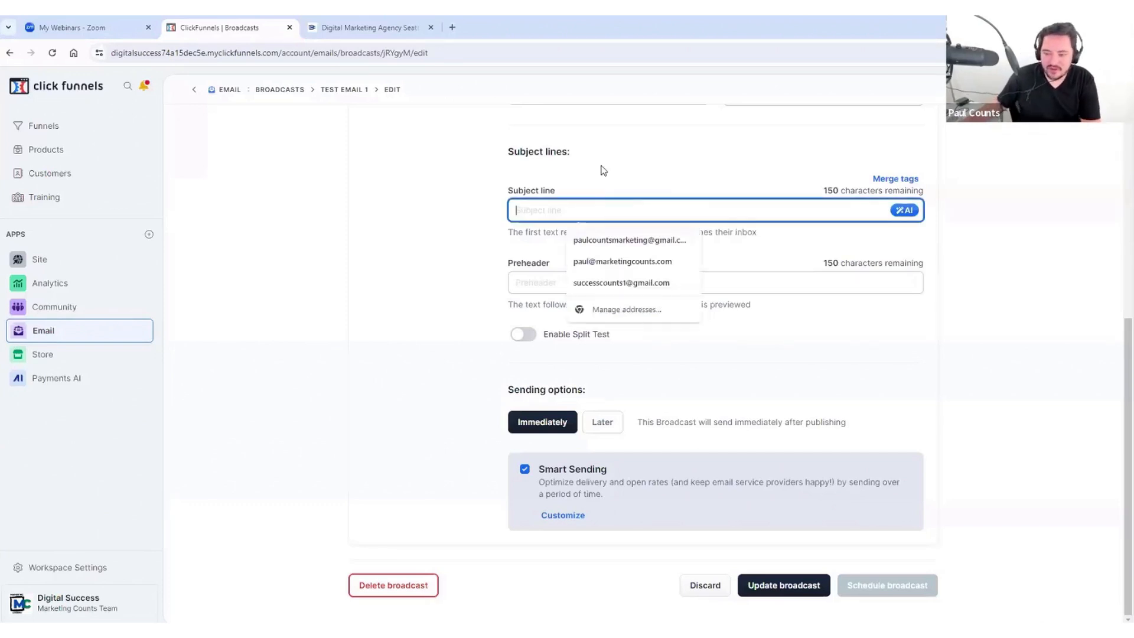
pyautogui.write('They charge for ')
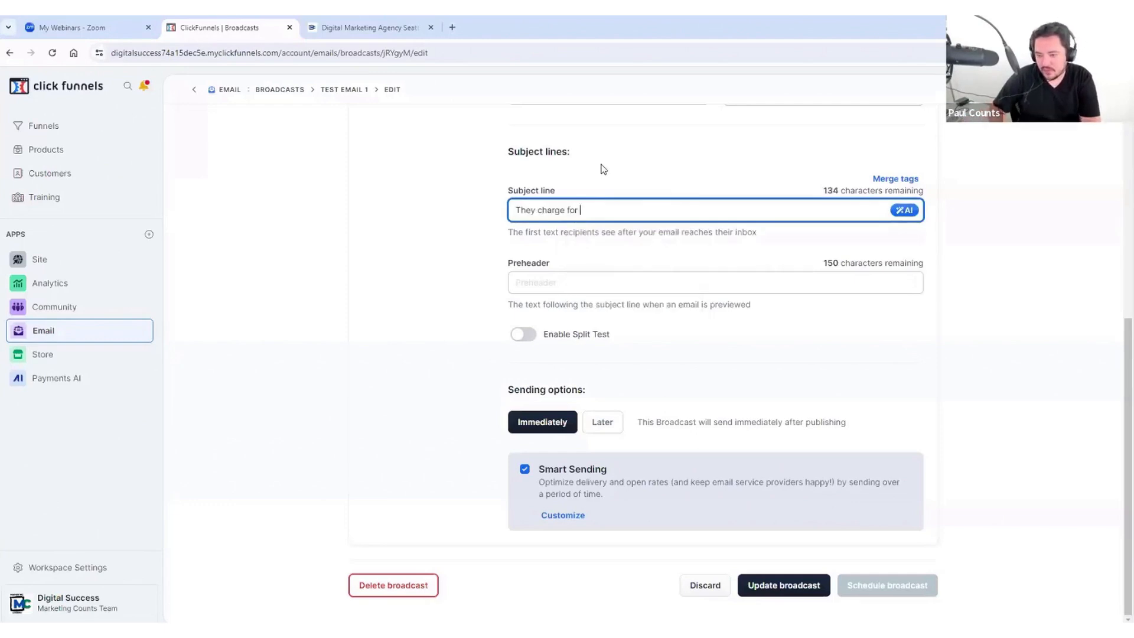
pyautogui.write('air now?!')
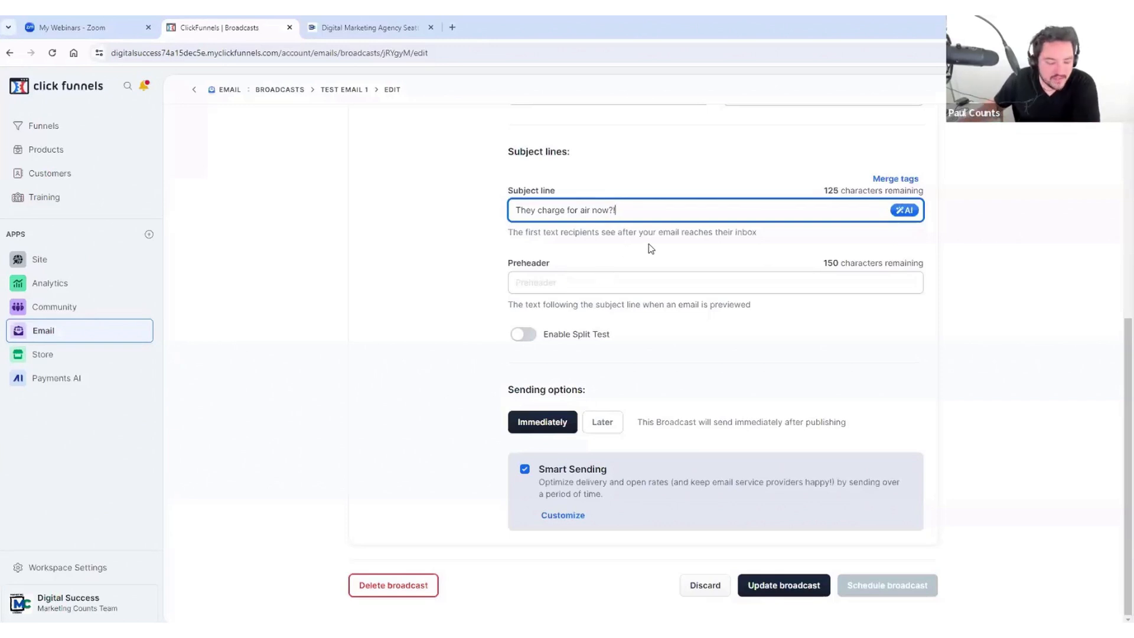
pyautogui.click(586, 286)
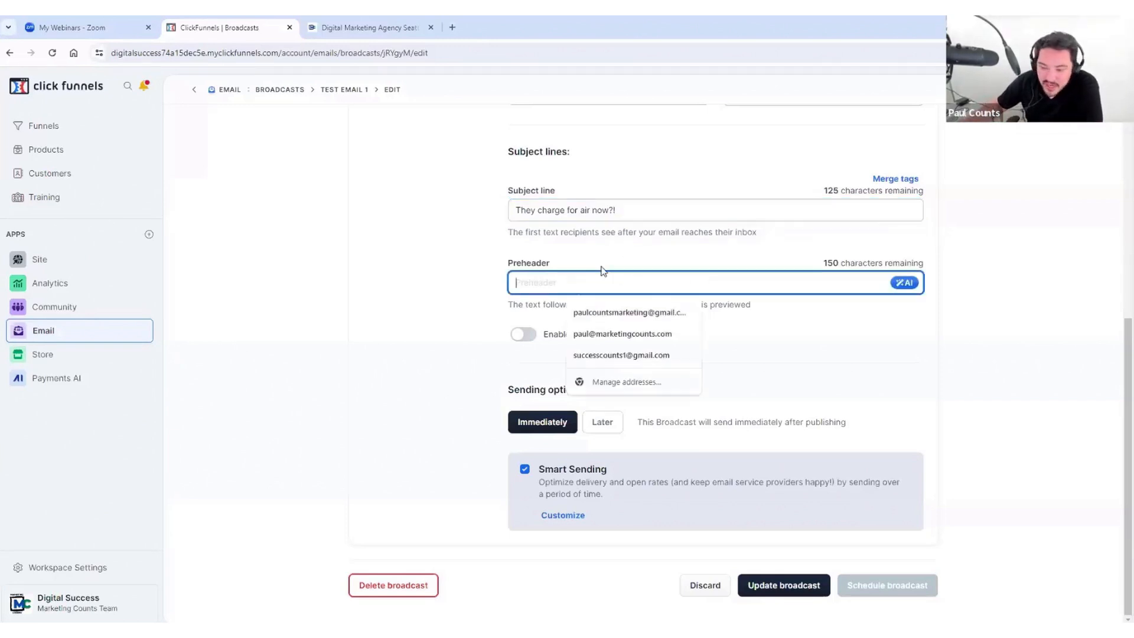
pyautogui.click(662, 246)
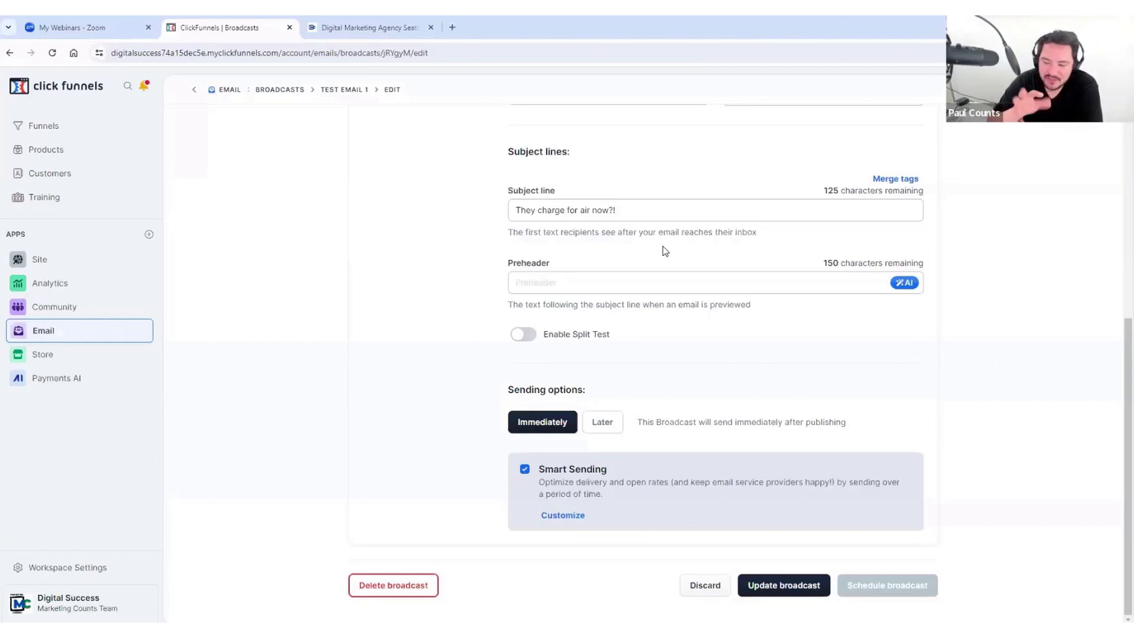
# Step: Replace the draft preheader with 'How real businesses are boosting profits daily...' and enable split testing
pyautogui.click(692, 278)
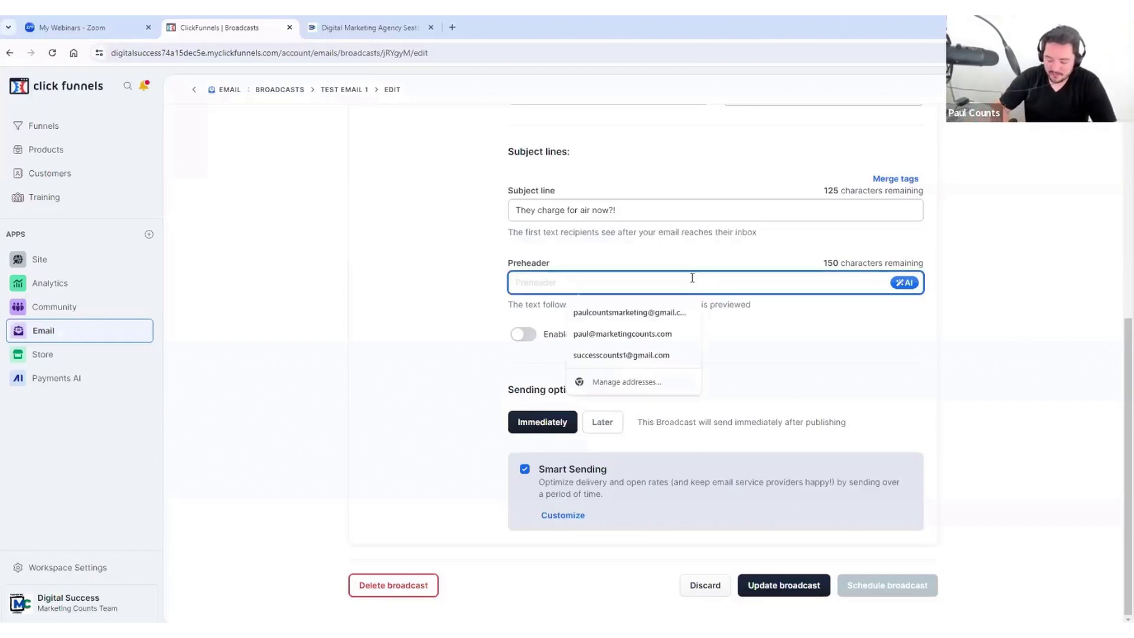
pyautogui.write("You can't")
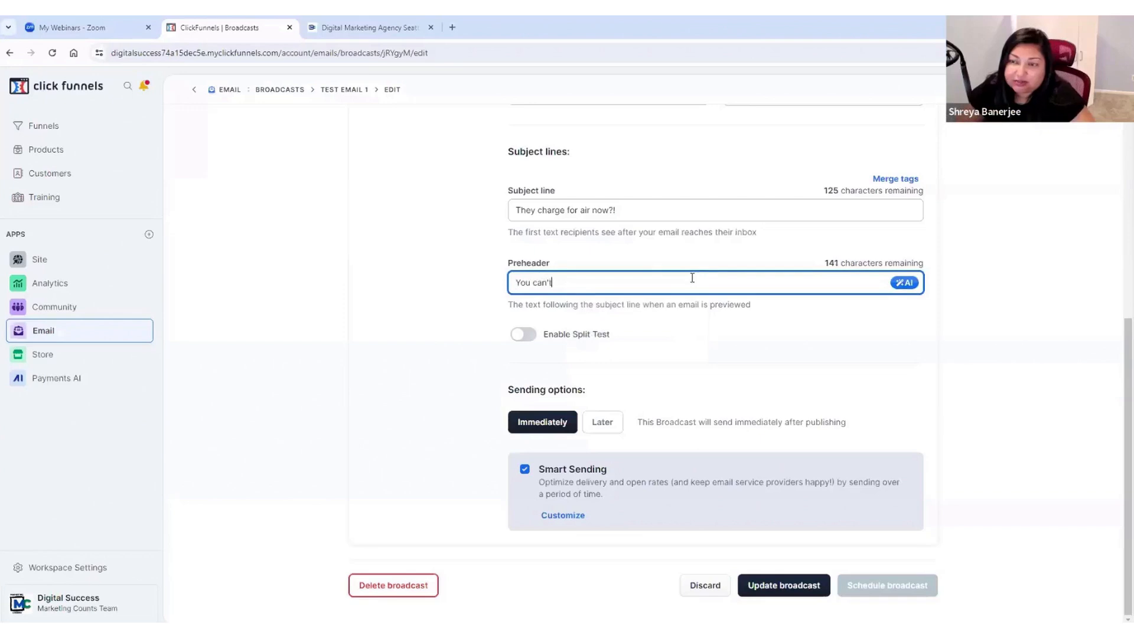
pyautogui.write(' believe')
pyautogui.press('BackSpace')
pyautogui.press('BackSpace')
pyautogui.press('BackSpace')
pyautogui.press('BackSpace')
pyautogui.press('BackSpace')
pyautogui.press('BackSpace')
pyautogui.press('BackSpace')
pyautogui.press('BackSpace')
pyautogui.press('BackSpace')
pyautogui.press('BackSpace')
pyautogui.press('BackSpace')
pyautogui.press('BackSpace')
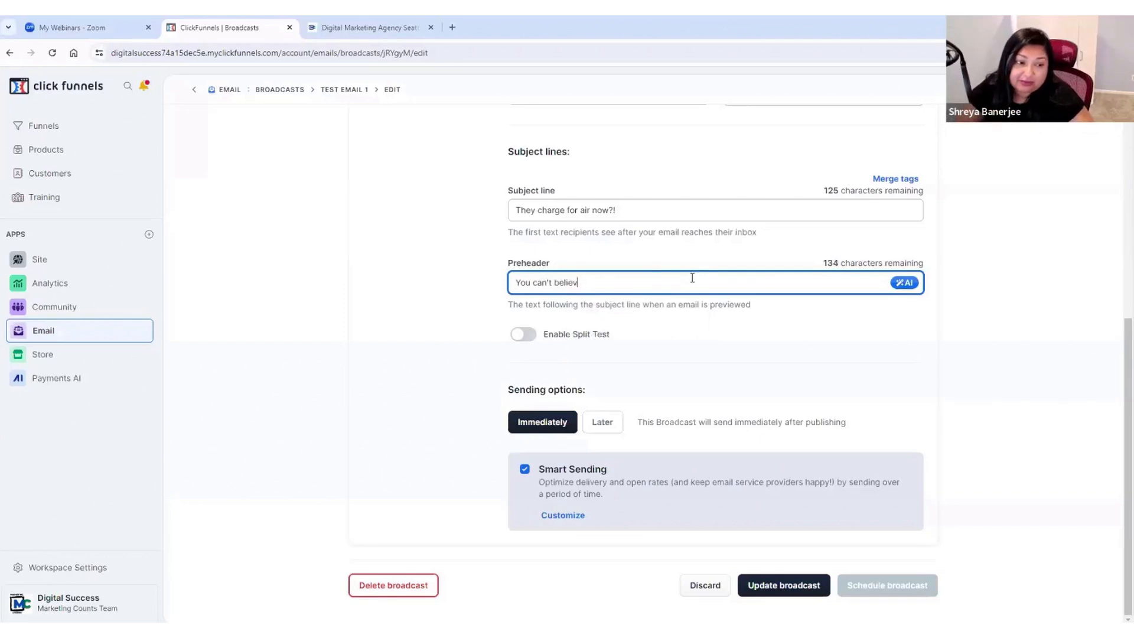
pyautogui.press('BackSpace')
pyautogui.press('BackSpace')
pyautogui.press('BackSpace')
pyautogui.press('BackSpace')
pyautogui.press('BackSpace')
pyautogui.write('Ho')
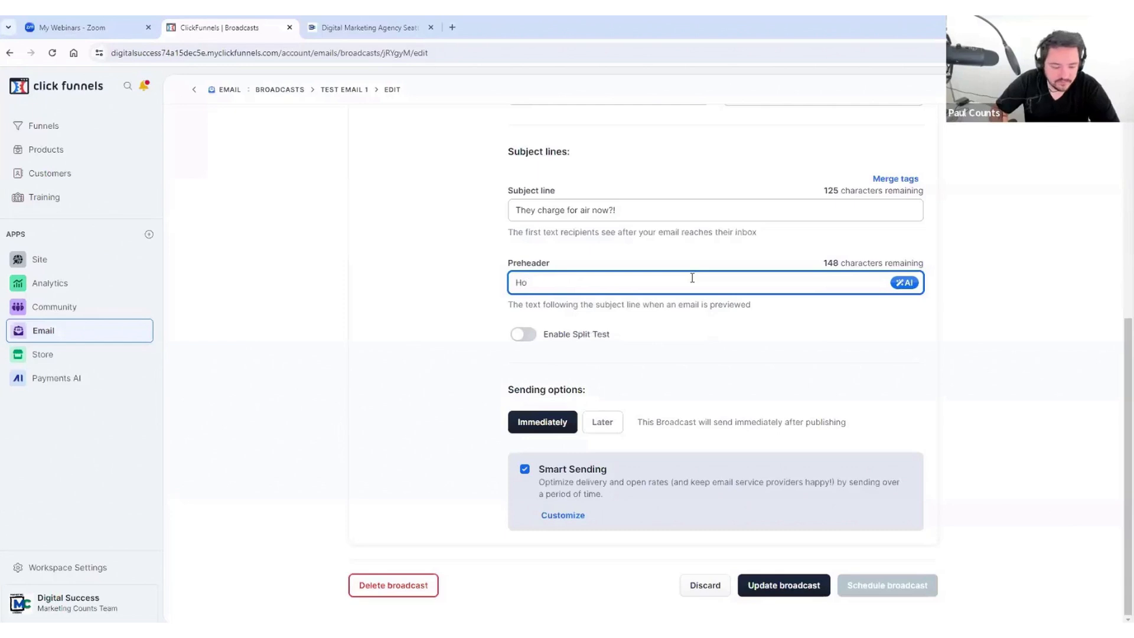
pyautogui.write('w real businesses')
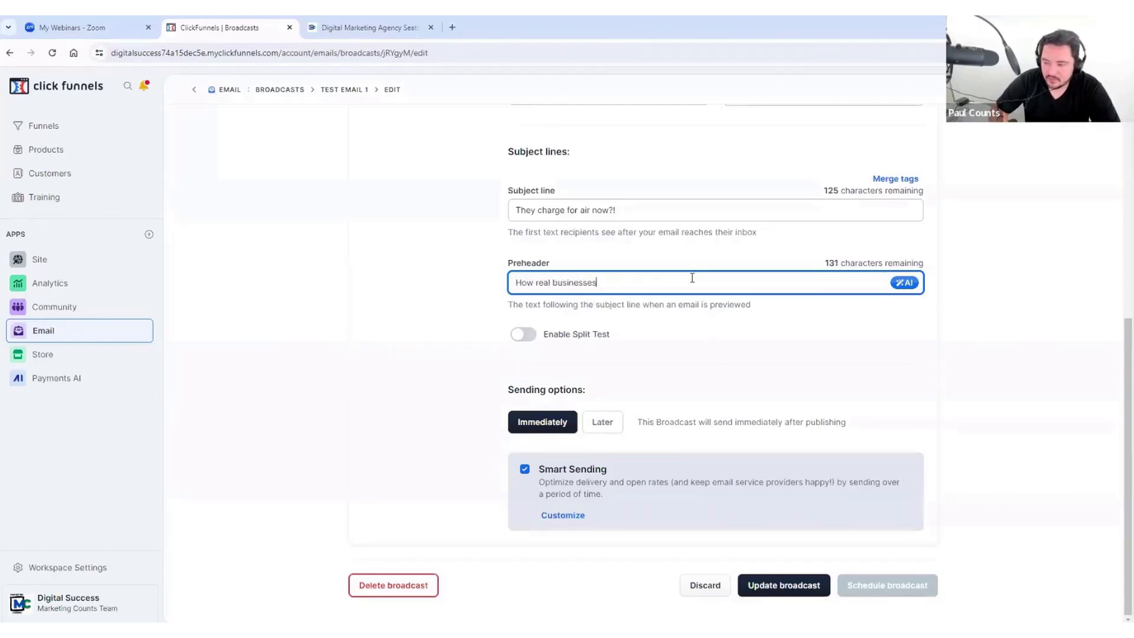
pyautogui.write(' are boosting profit')
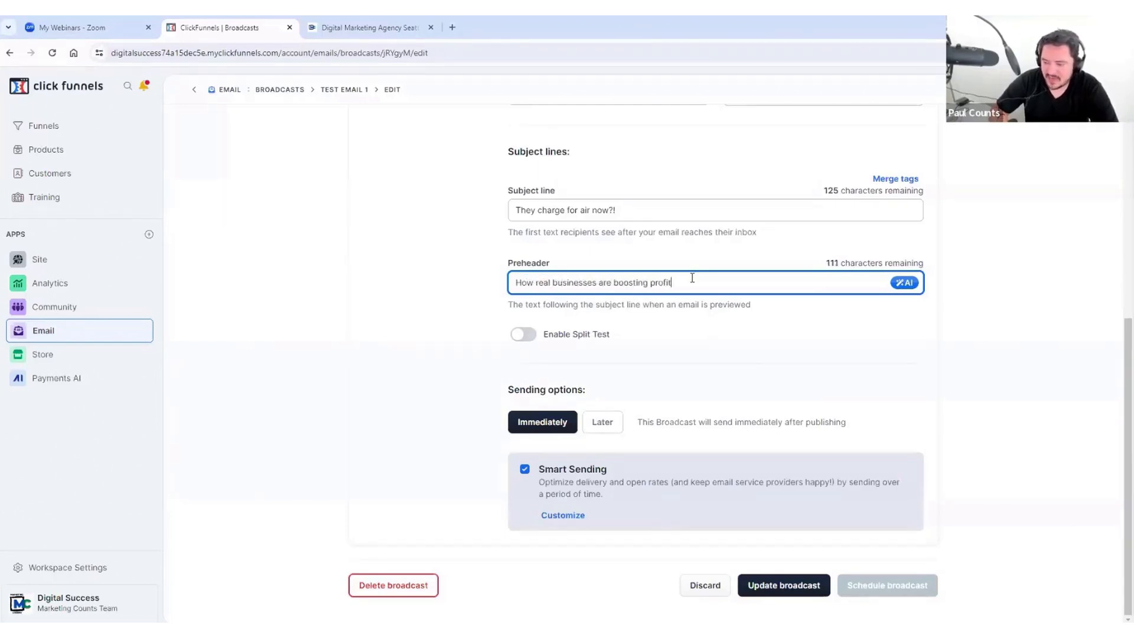
pyautogui.write('s daily.')
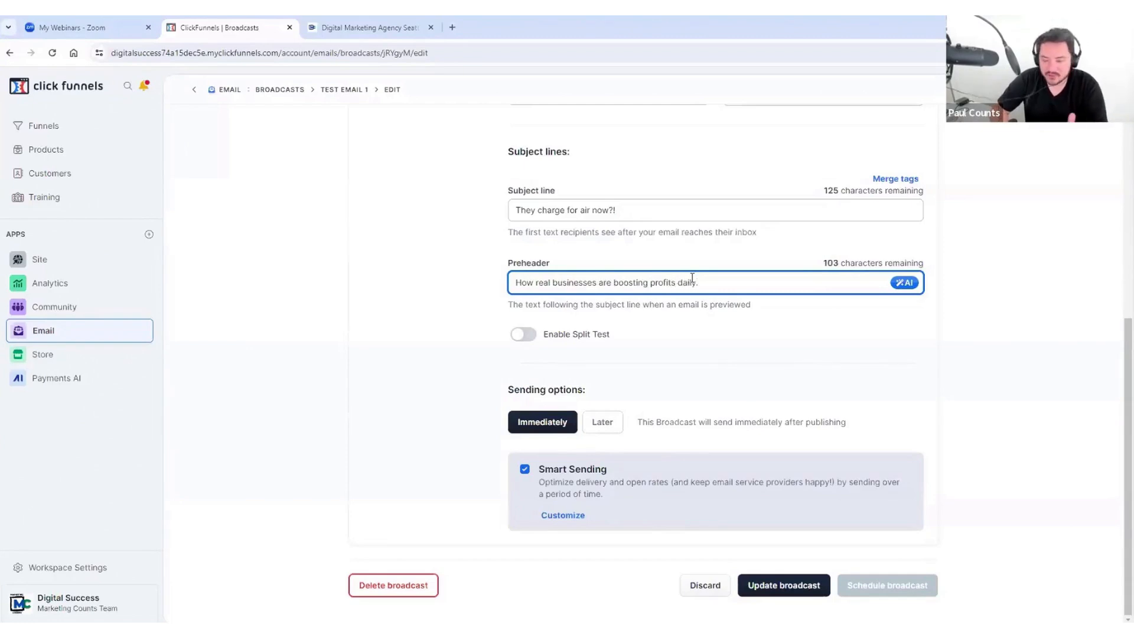
pyautogui.write('..')
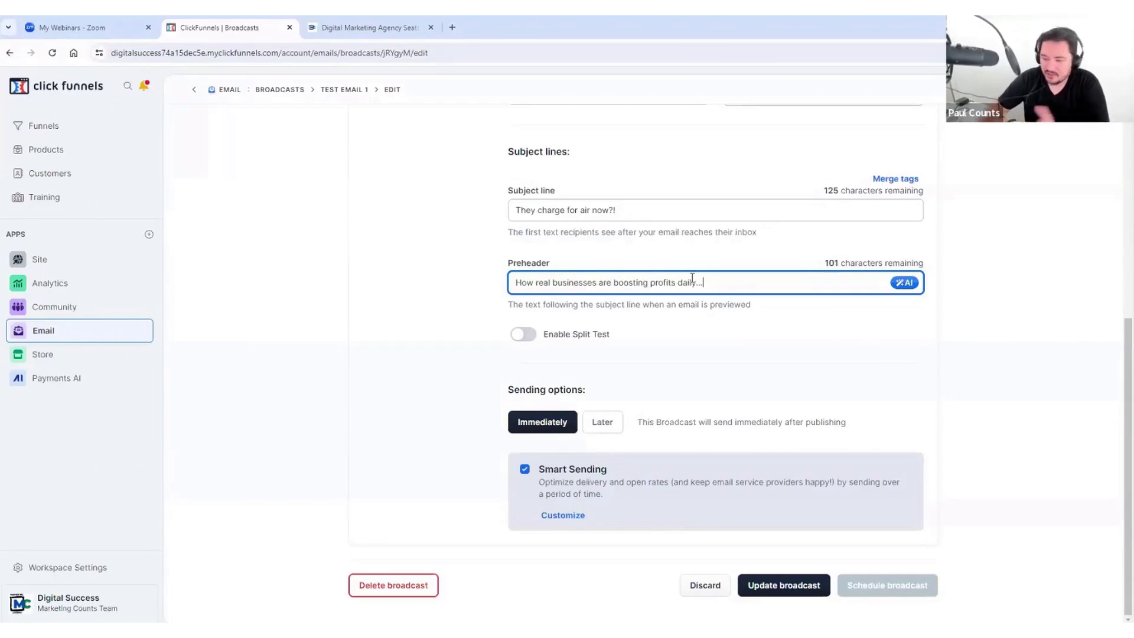
pyautogui.click(524, 335)
# Step: Review the alternate subject, preheader, audience slider and winning-hours settings, then disable split testing
pyautogui.scroll(-2, 800, 325)
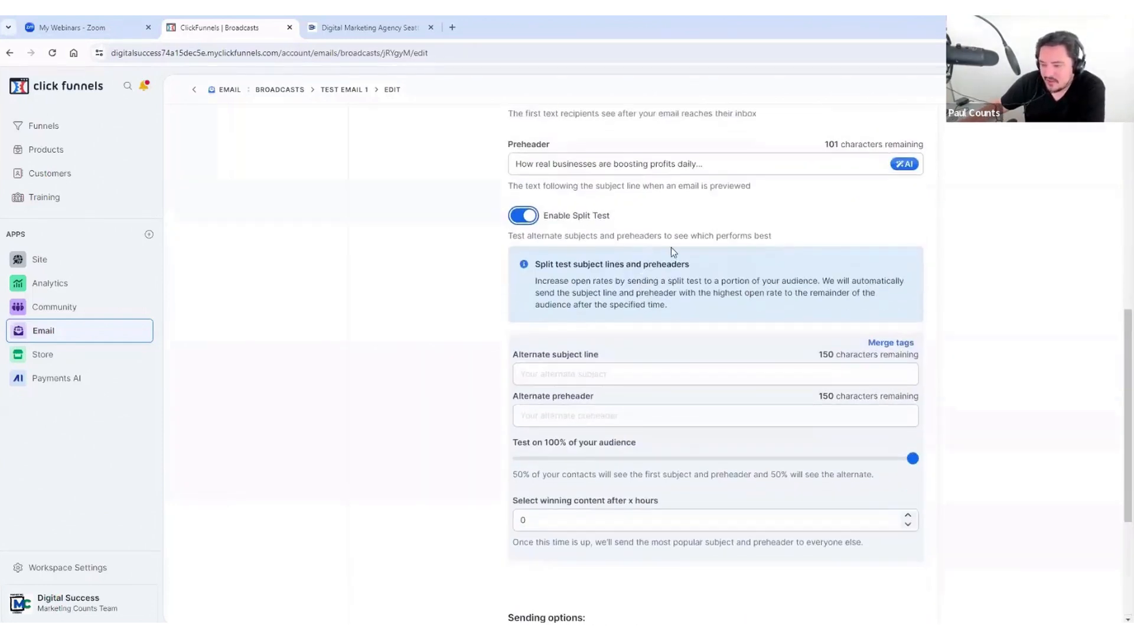
pyautogui.scroll(-1, 628, 269)
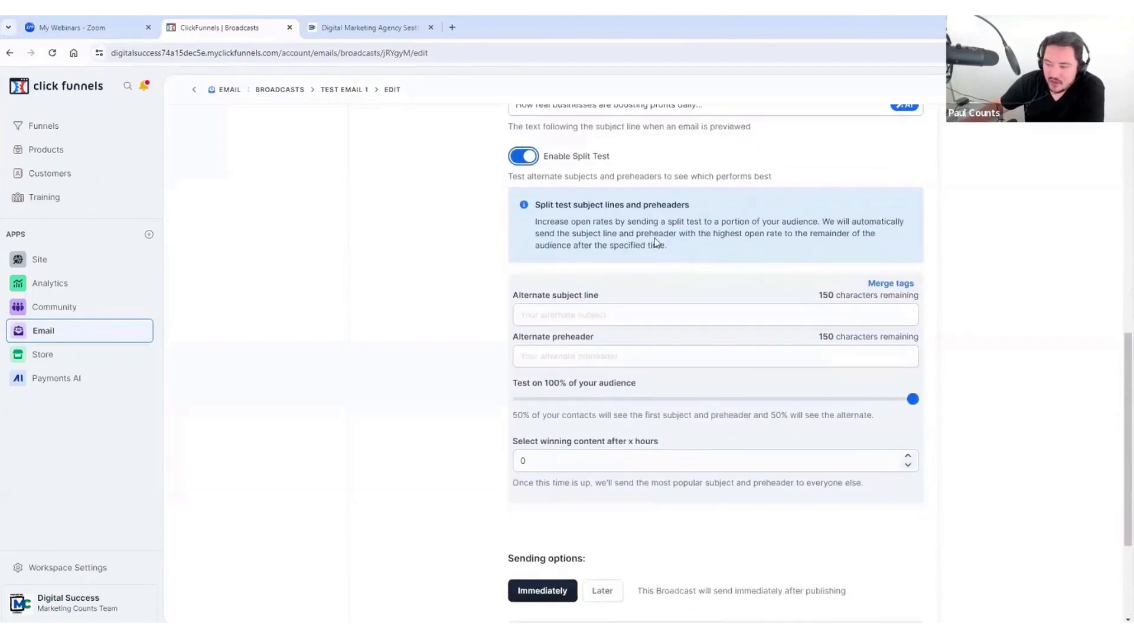
pyautogui.scroll(-1, 655, 242)
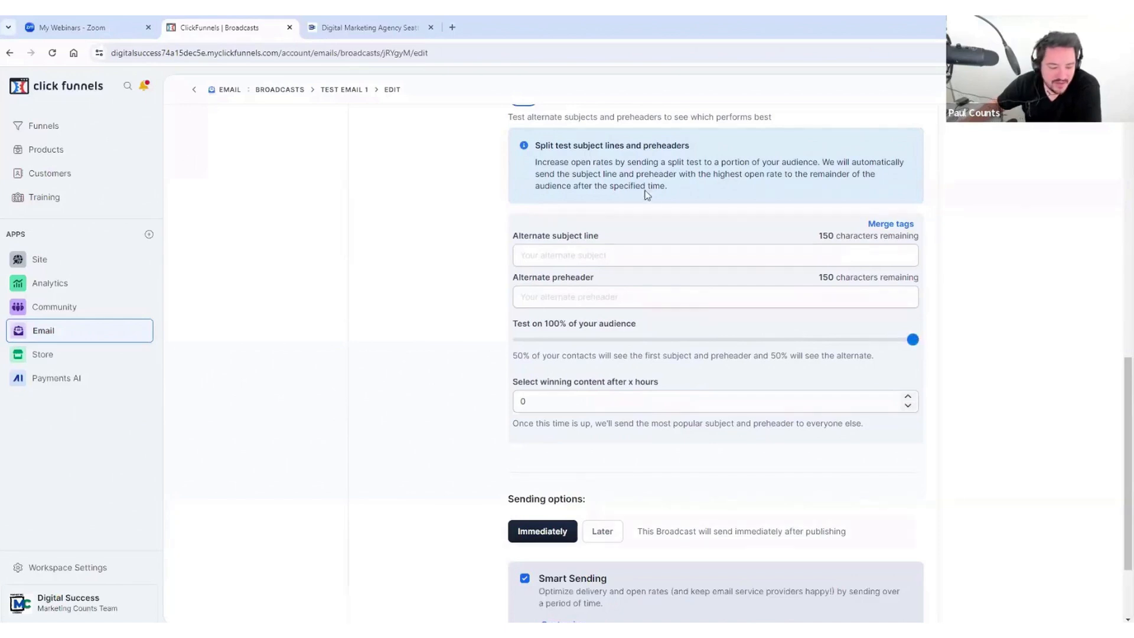
pyautogui.scroll(2, 649, 201)
pyautogui.scroll(-2, 655, 270)
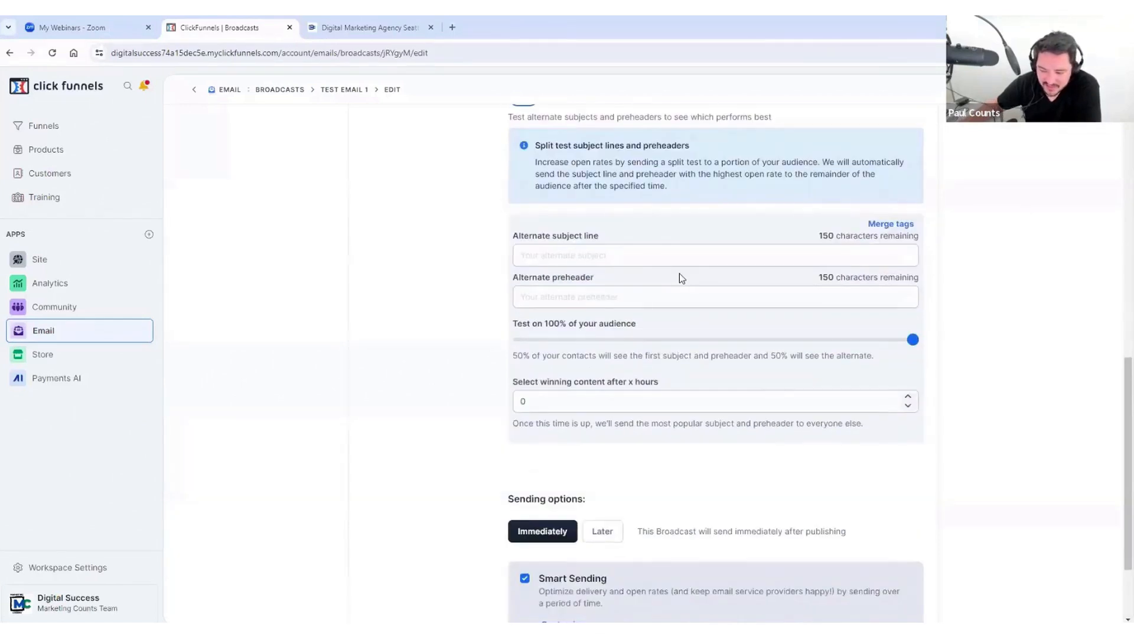
pyautogui.scroll(3, 680, 274)
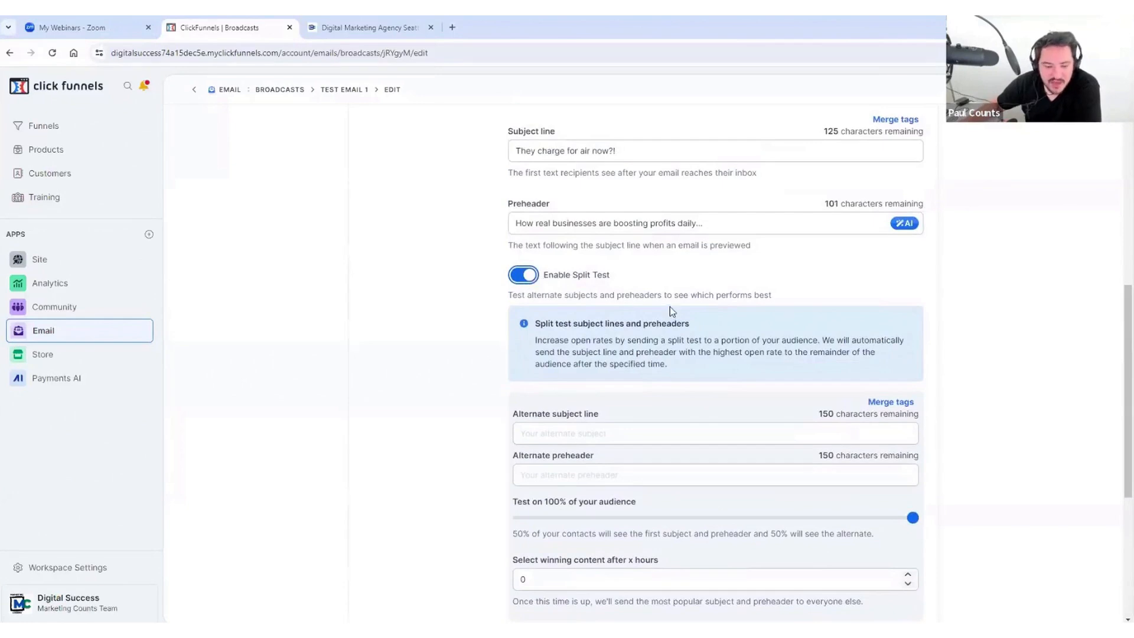
pyautogui.scroll(-2, 669, 307)
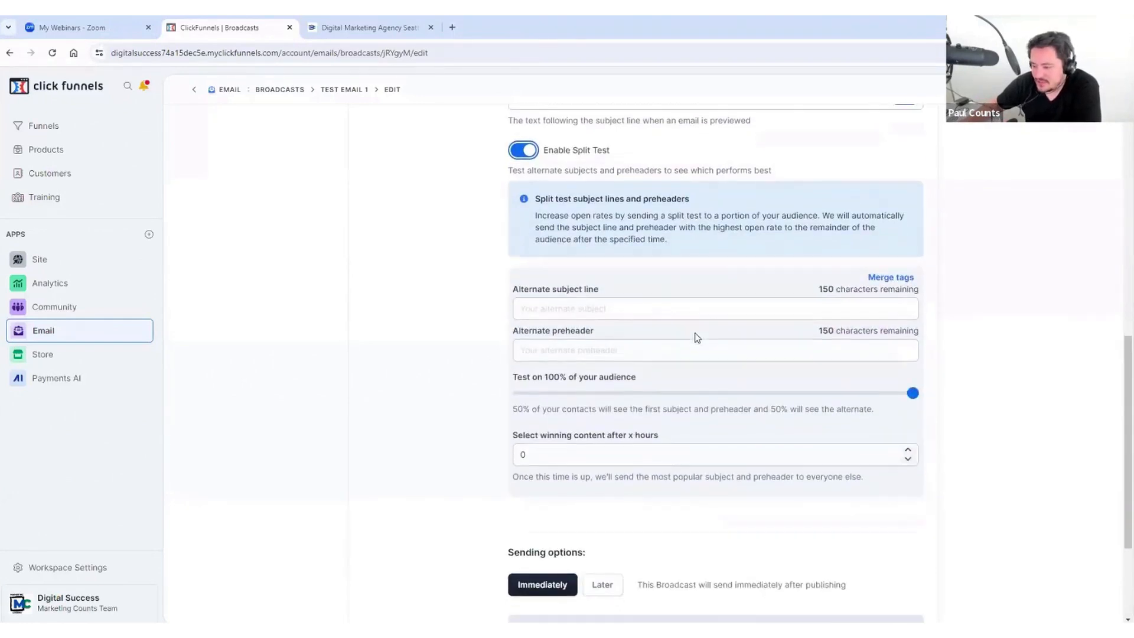
pyautogui.scroll(-3, 695, 331)
pyautogui.scroll(4, 702, 331)
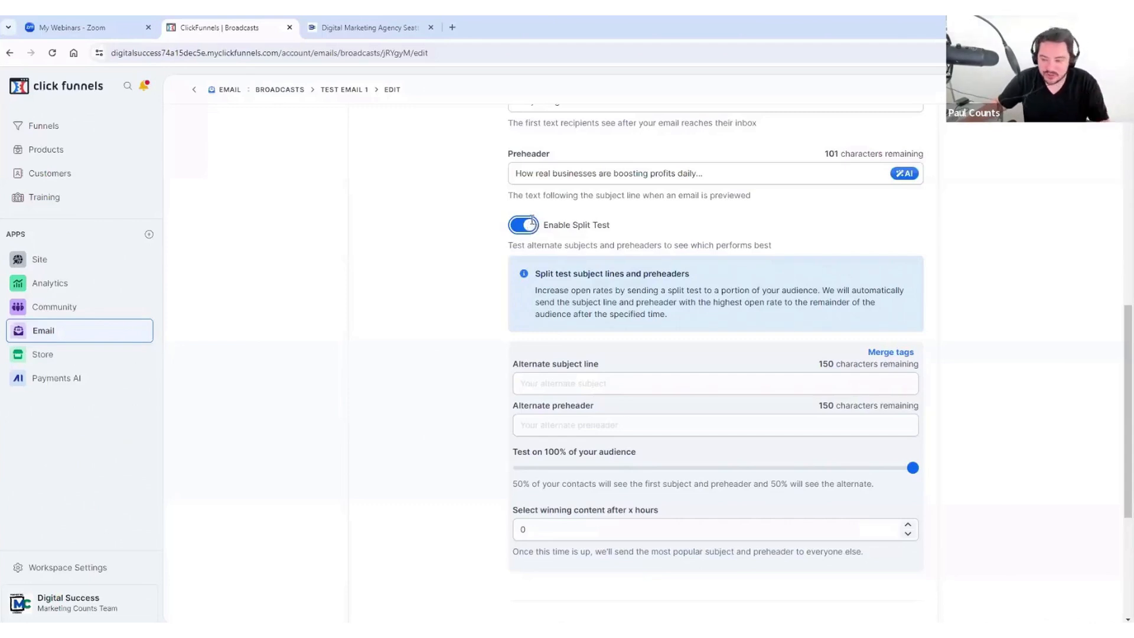
pyautogui.click(530, 225)
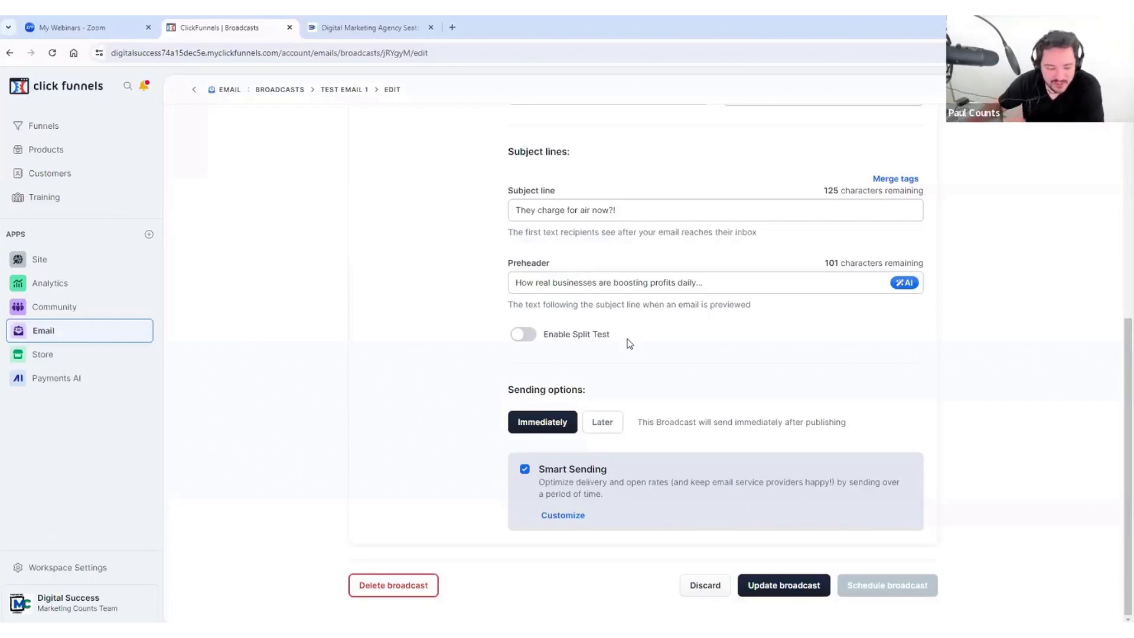
pyautogui.scroll(3, 806, 332)
pyautogui.scroll(-3, 773, 329)
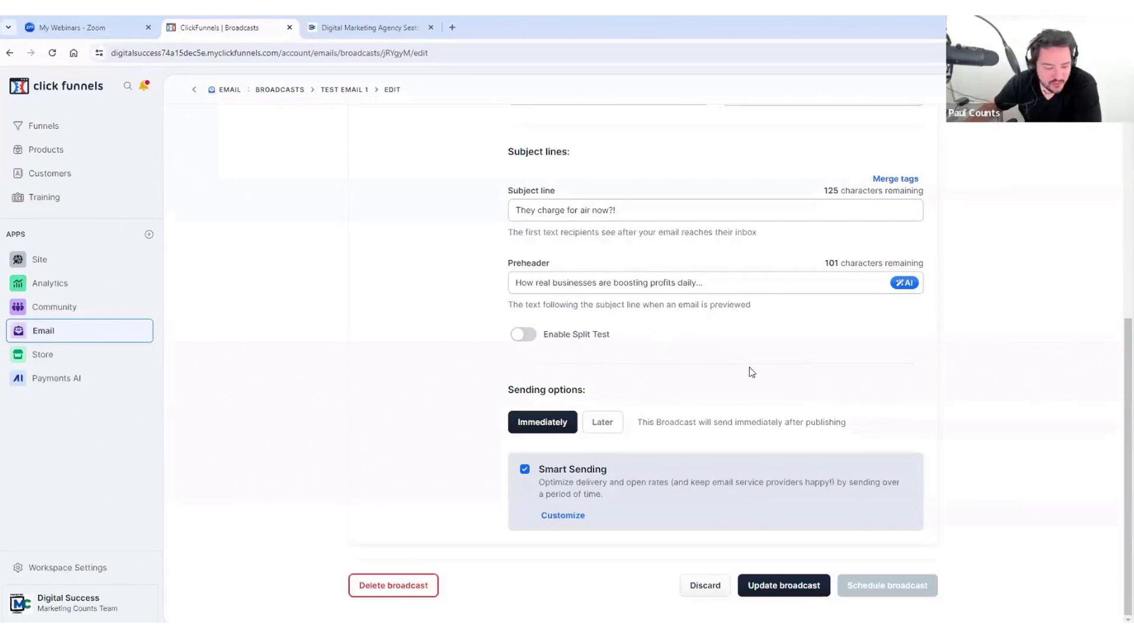
pyautogui.scroll(3, 666, 382)
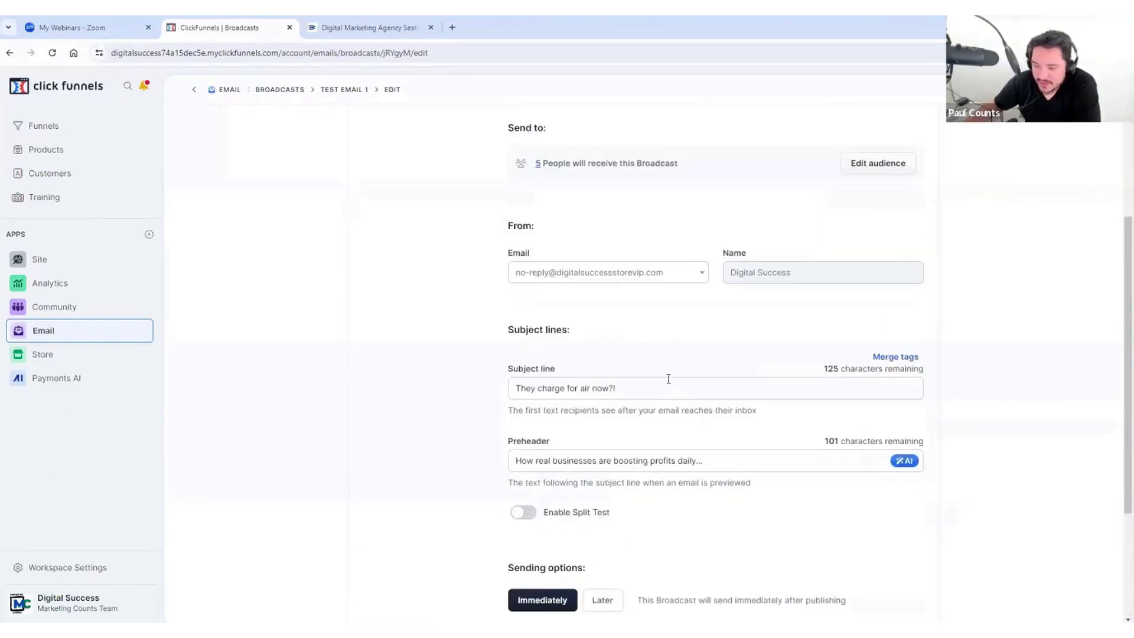
pyautogui.scroll(-3, 666, 380)
pyautogui.scroll(6, 655, 340)
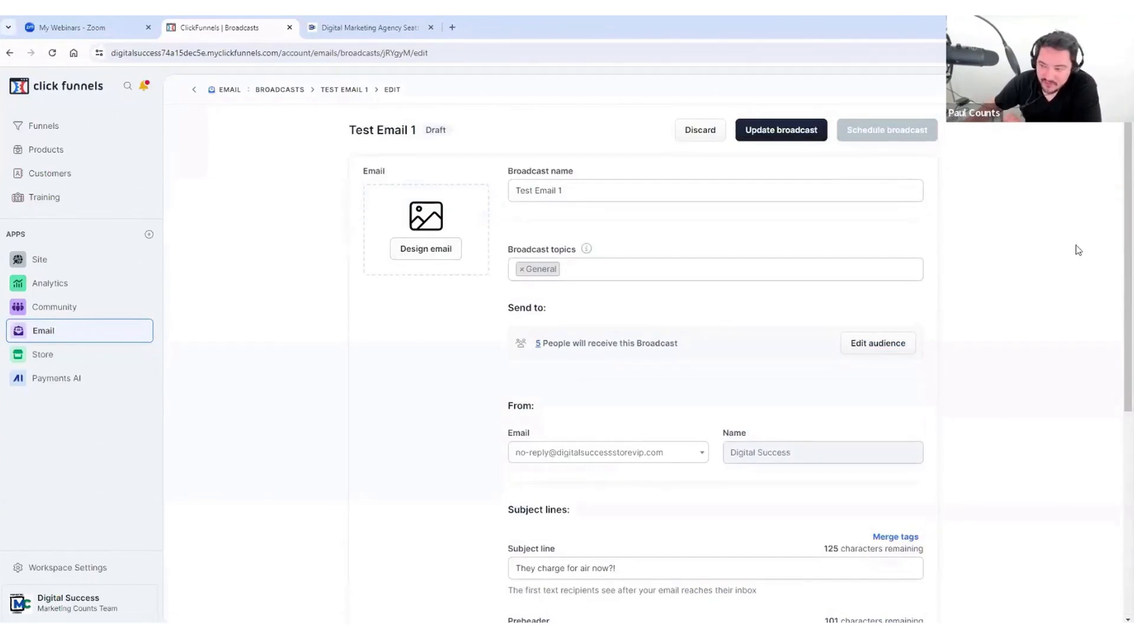
pyautogui.scroll(-5, 964, 322)
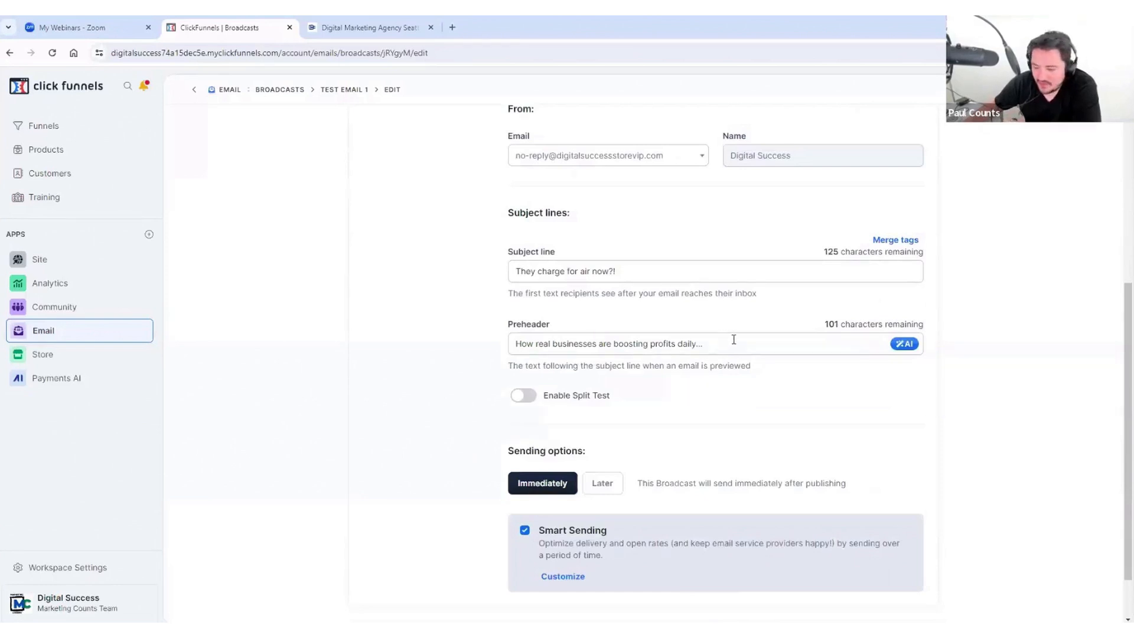
pyautogui.scroll(-1, 733, 340)
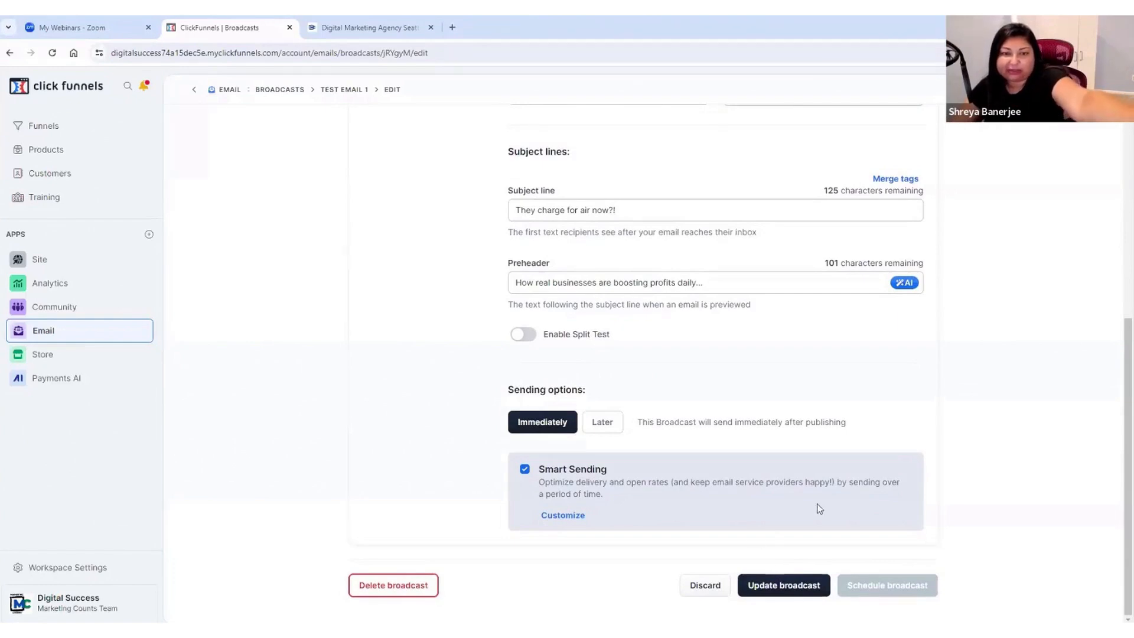
pyautogui.scroll(5, 806, 296)
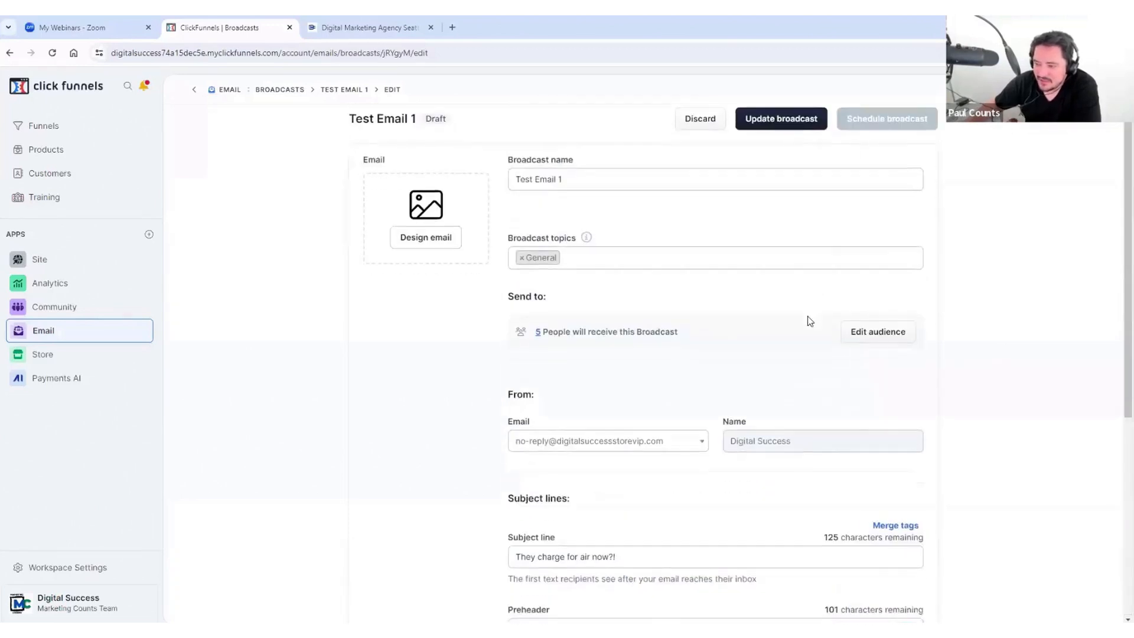
pyautogui.scroll(-6, 807, 315)
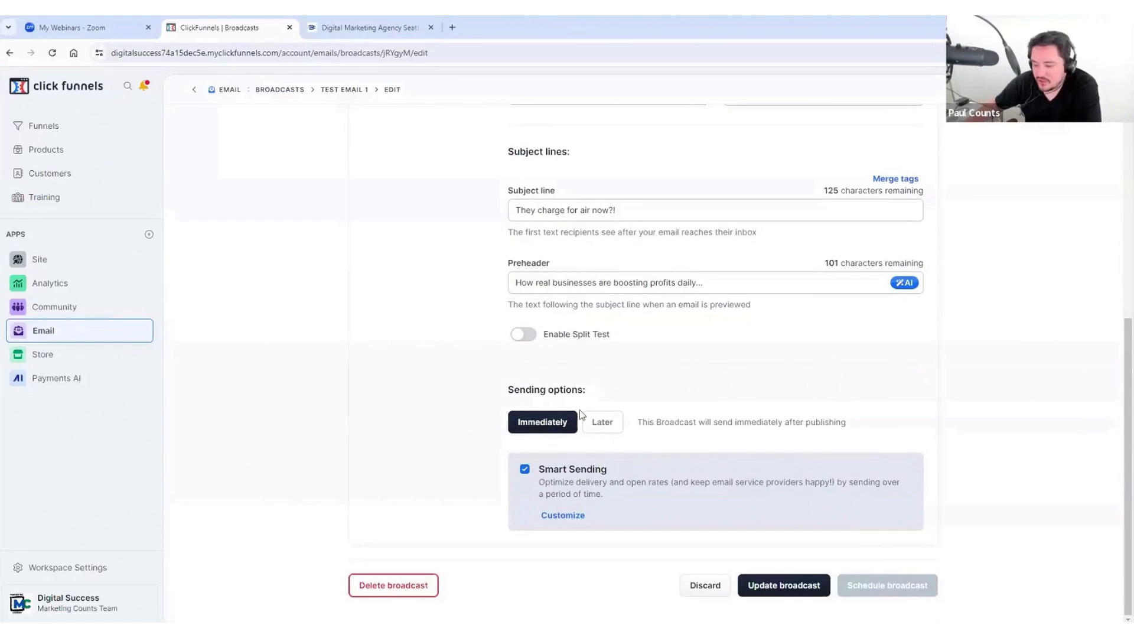
pyautogui.click(598, 425)
# Step: Change sending to Later, which defaults to 06/26/2024 at 12:00 AM local time
pyautogui.click(562, 423)
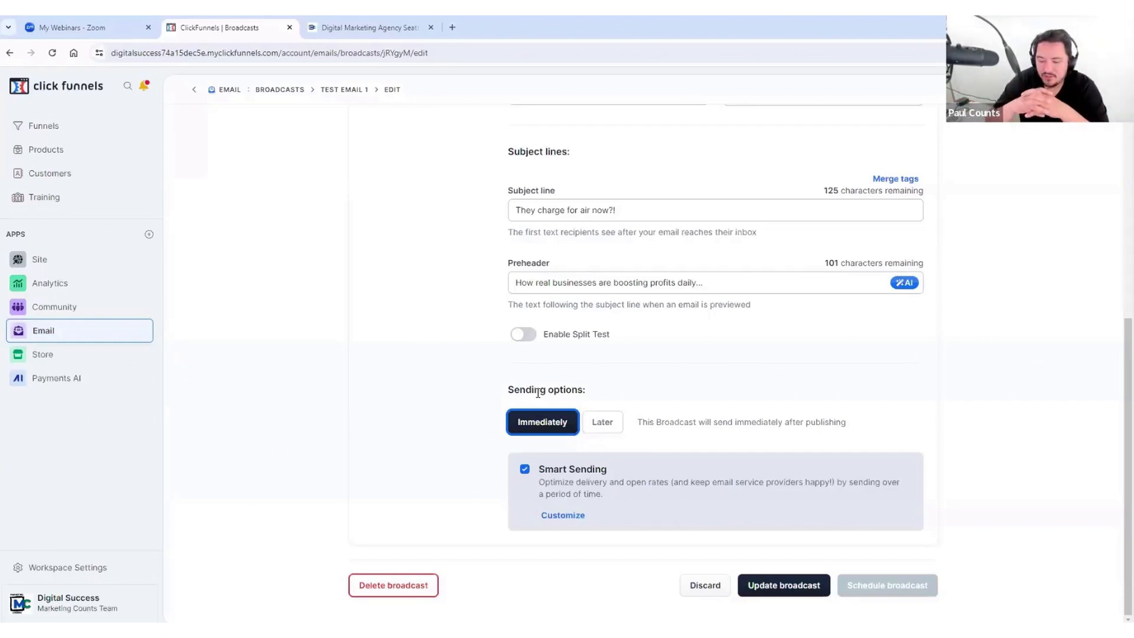
pyautogui.click(602, 424)
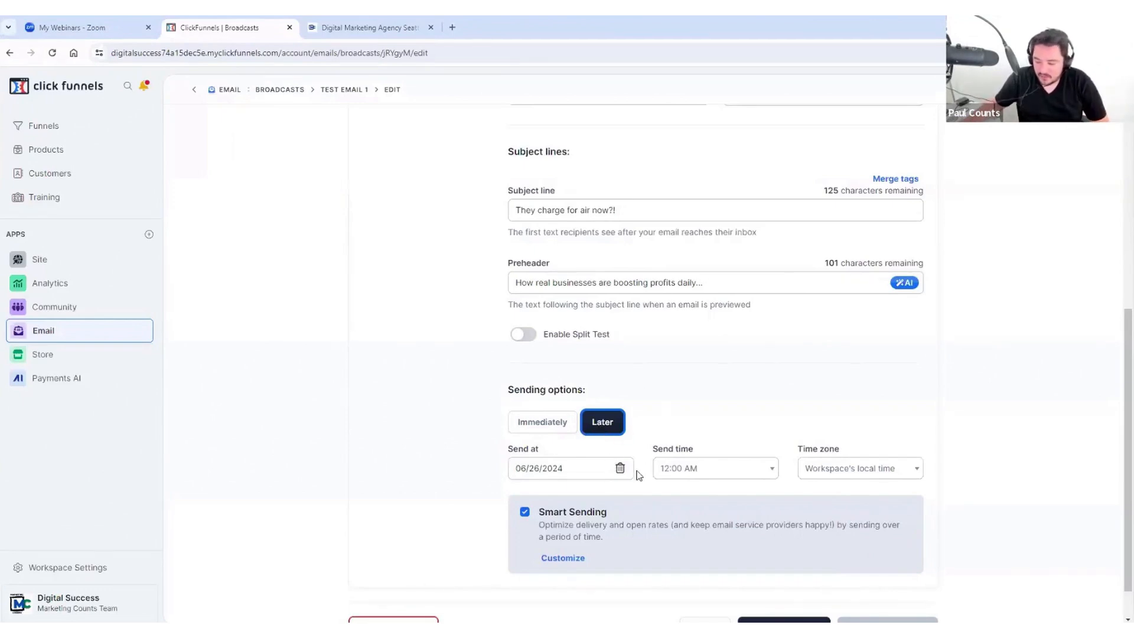
# Step: Set the send date to July 3, 2024 and the send time to 7:00 AM
pyautogui.scroll(-1, 638, 476)
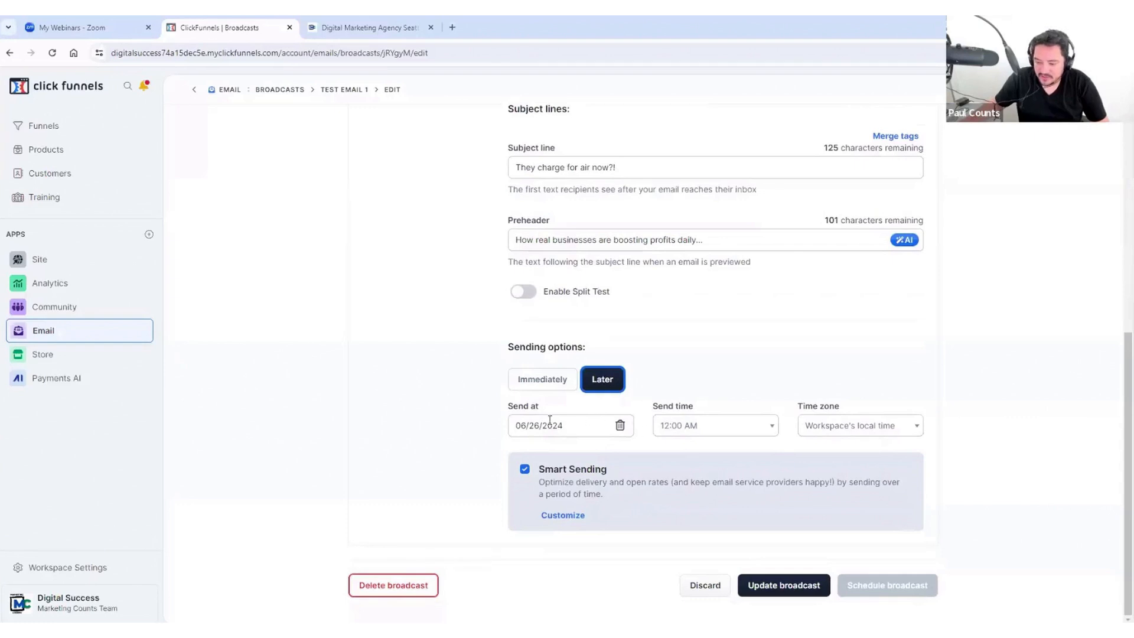
pyautogui.click(569, 424)
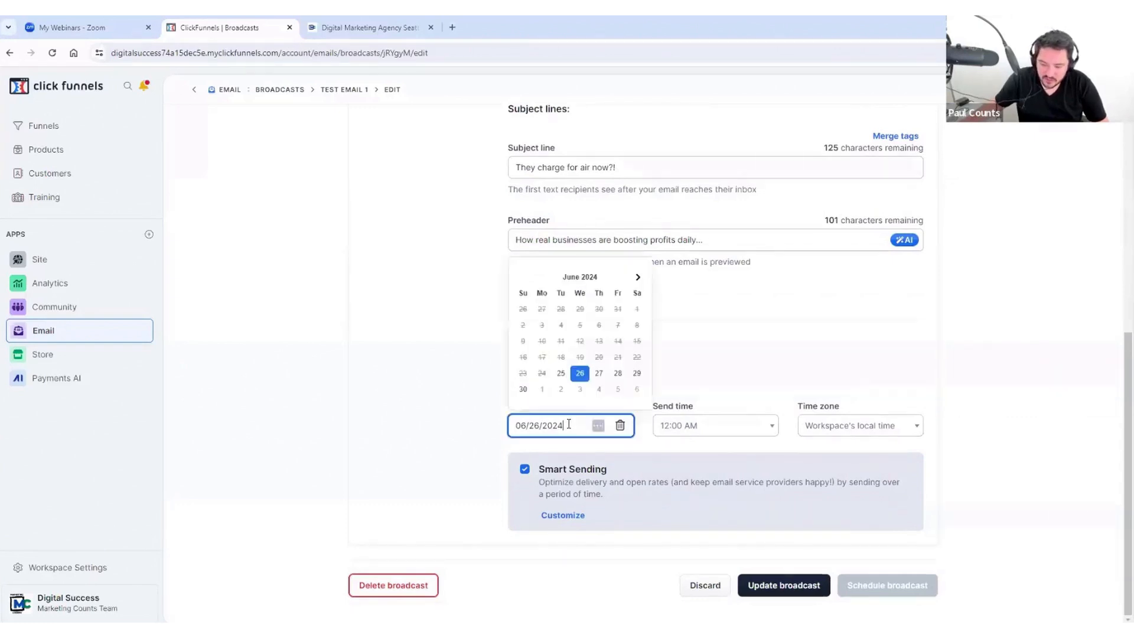
pyautogui.click(581, 391)
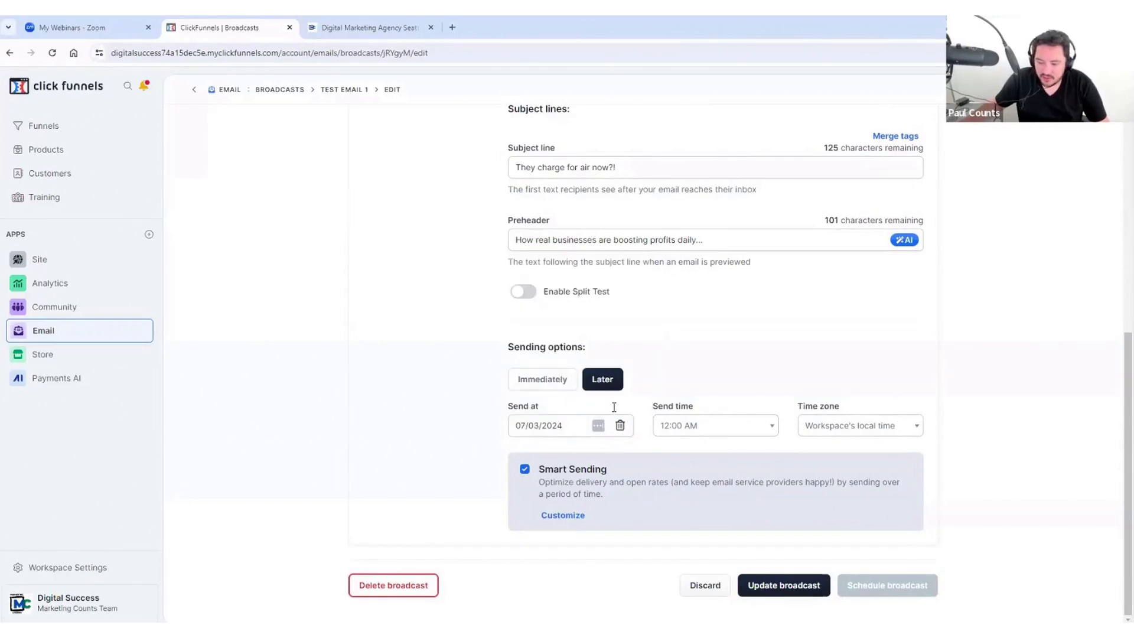
pyautogui.click(567, 425)
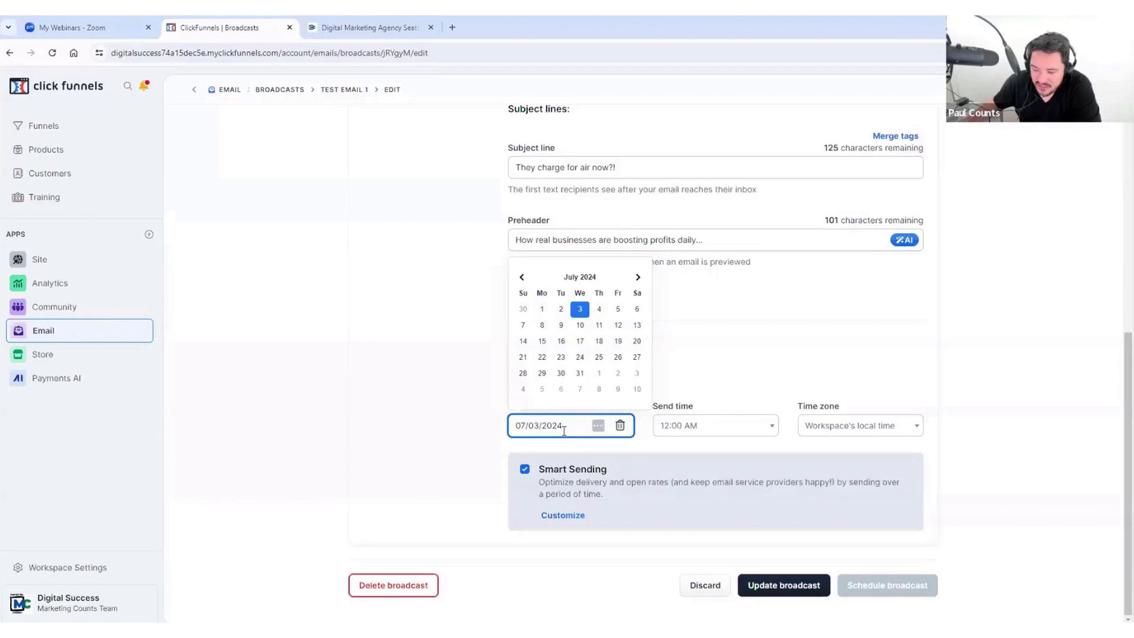
pyautogui.click(698, 403)
pyautogui.click(722, 428)
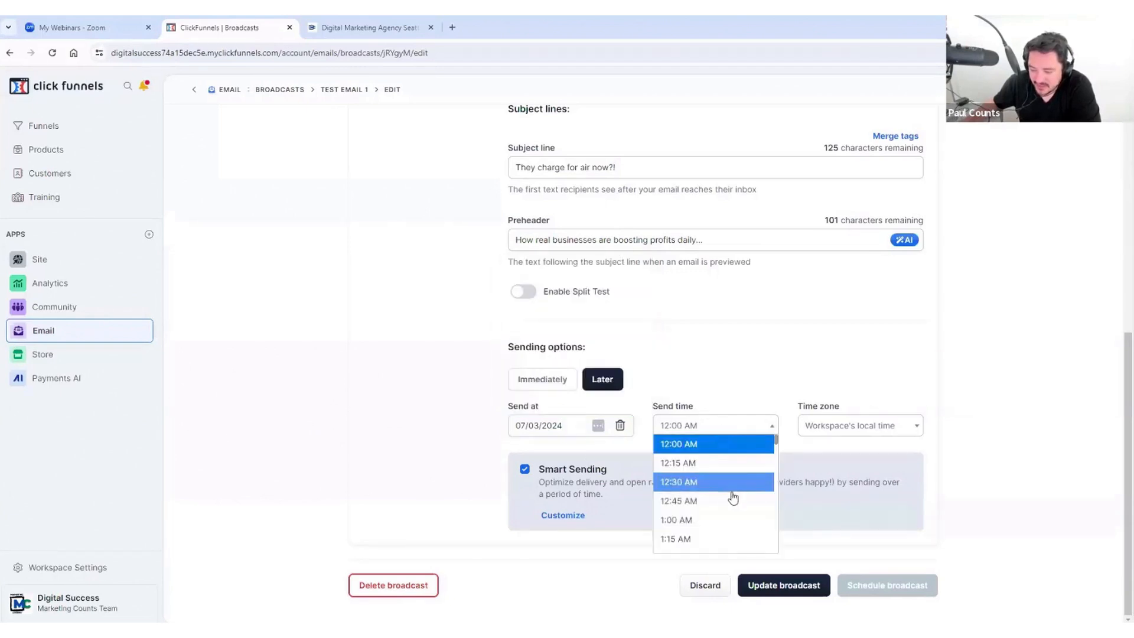
pyautogui.scroll(-10, 733, 498)
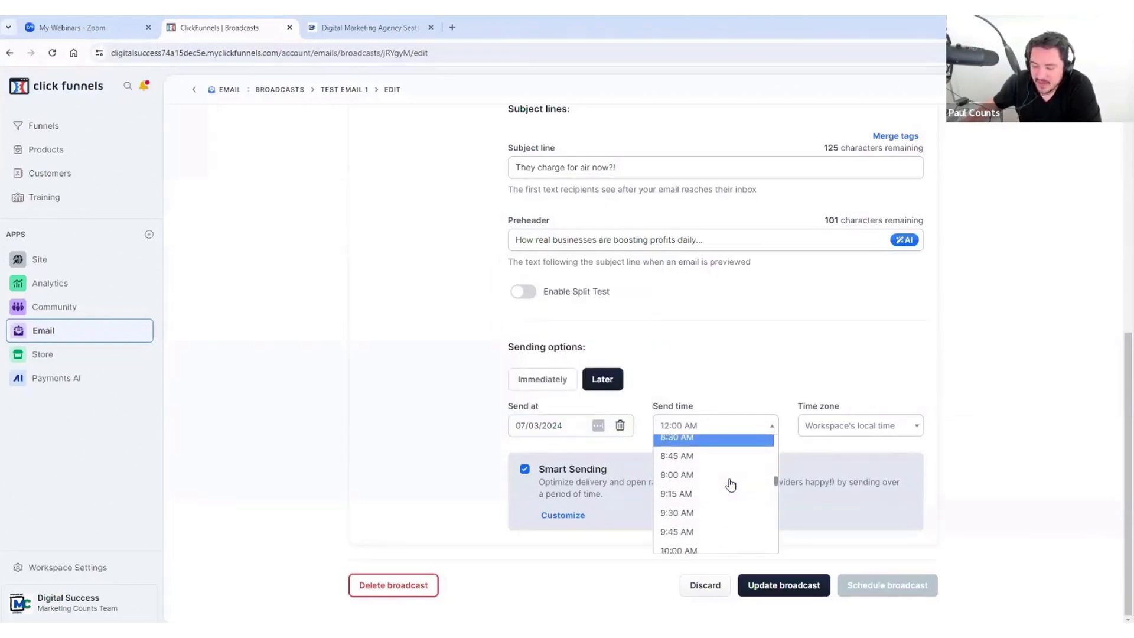
pyautogui.scroll(-3, 730, 484)
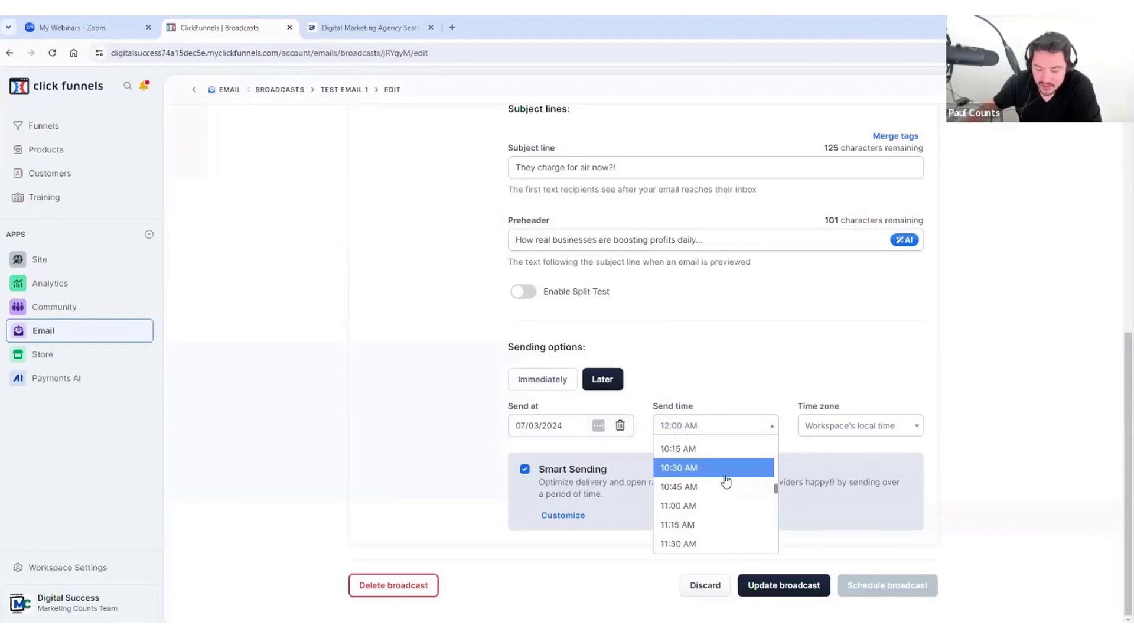
pyautogui.scroll(4, 728, 485)
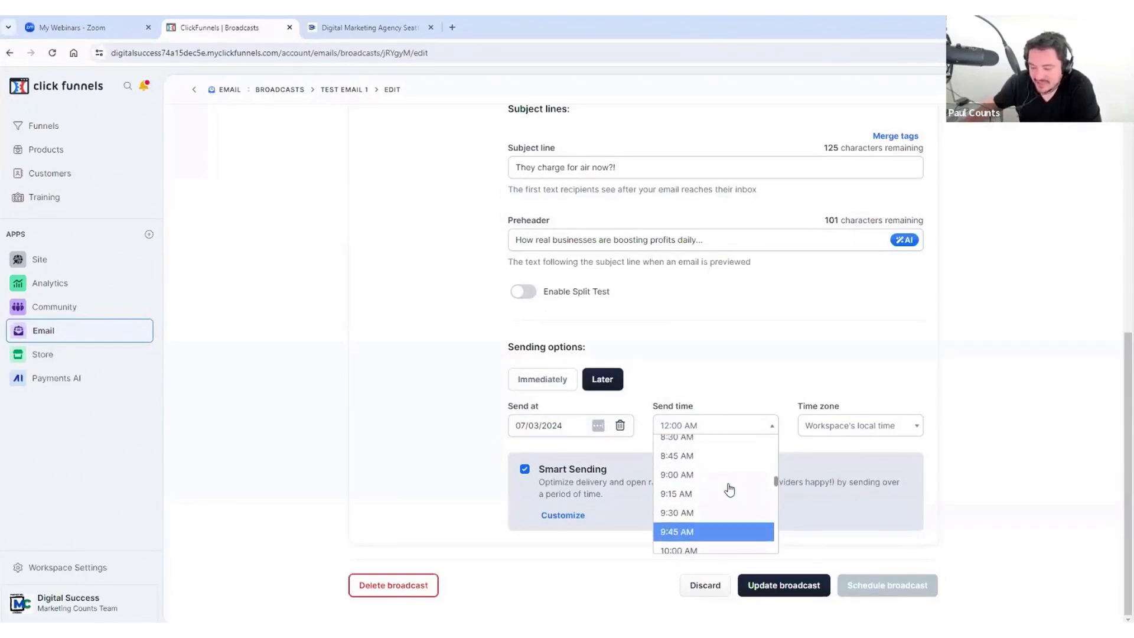
pyautogui.scroll(4, 730, 490)
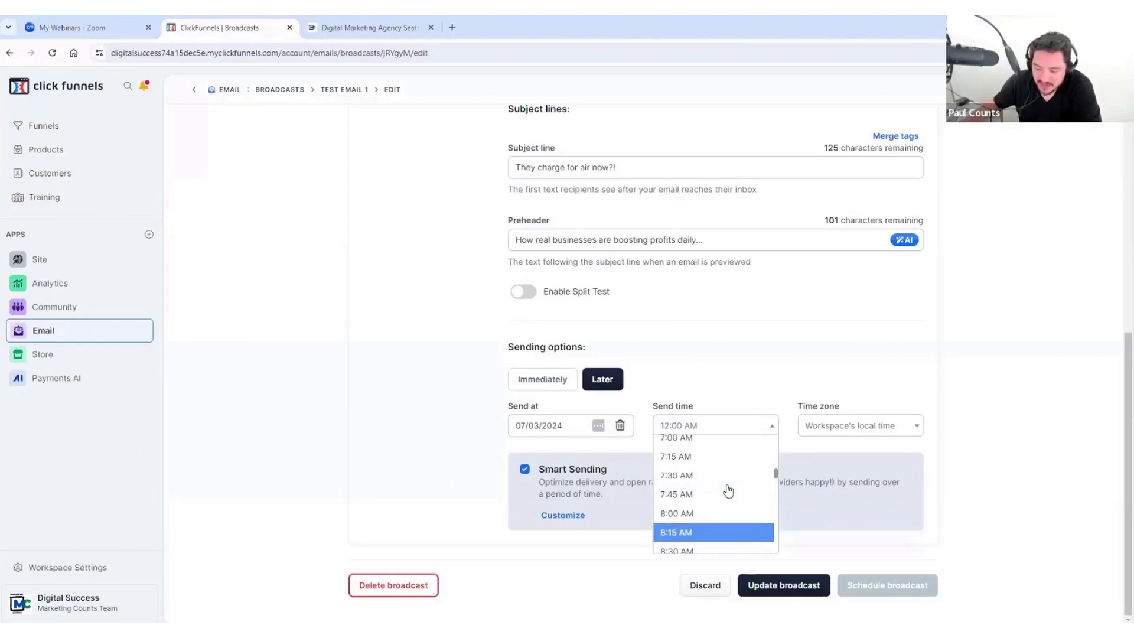
pyautogui.click(703, 444)
# Step: Choose (GMT-04:00) Eastern Time as the time zone and change the send time to 7:30 AM
pyautogui.click(858, 425)
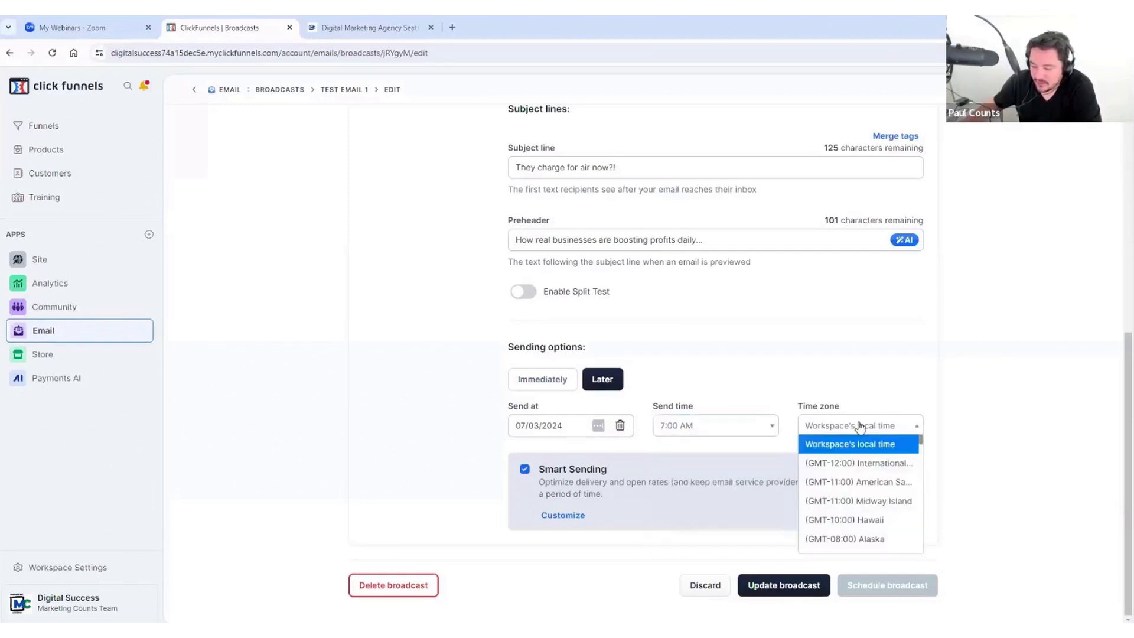
pyautogui.scroll(-2, 879, 520)
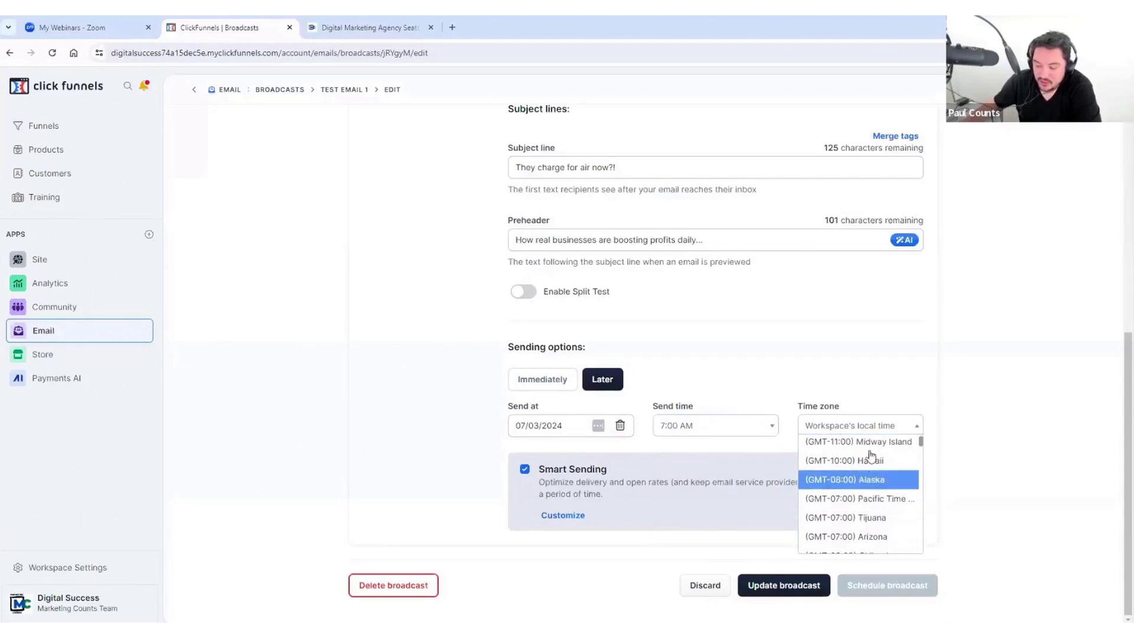
pyautogui.scroll(2, 875, 502)
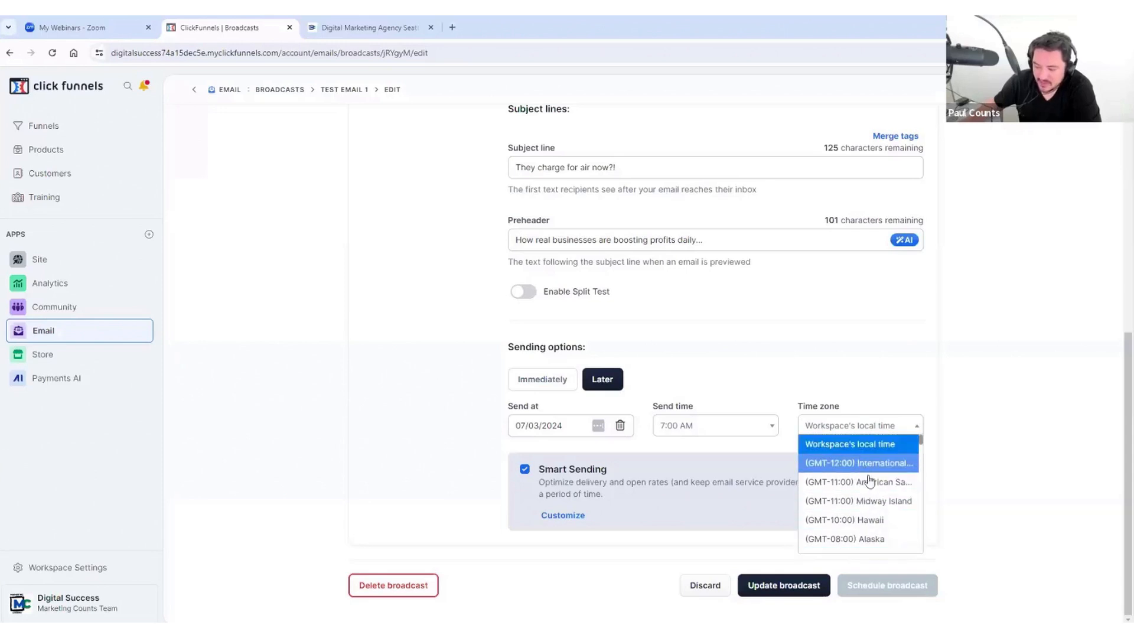
pyautogui.scroll(-4, 873, 494)
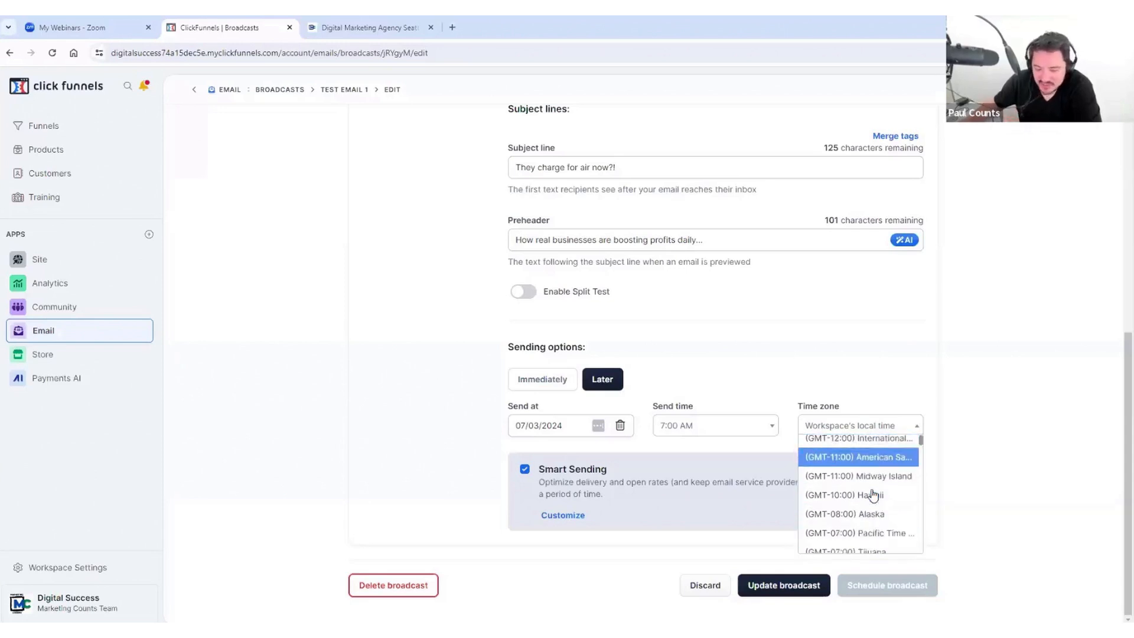
pyautogui.scroll(-5, 879, 466)
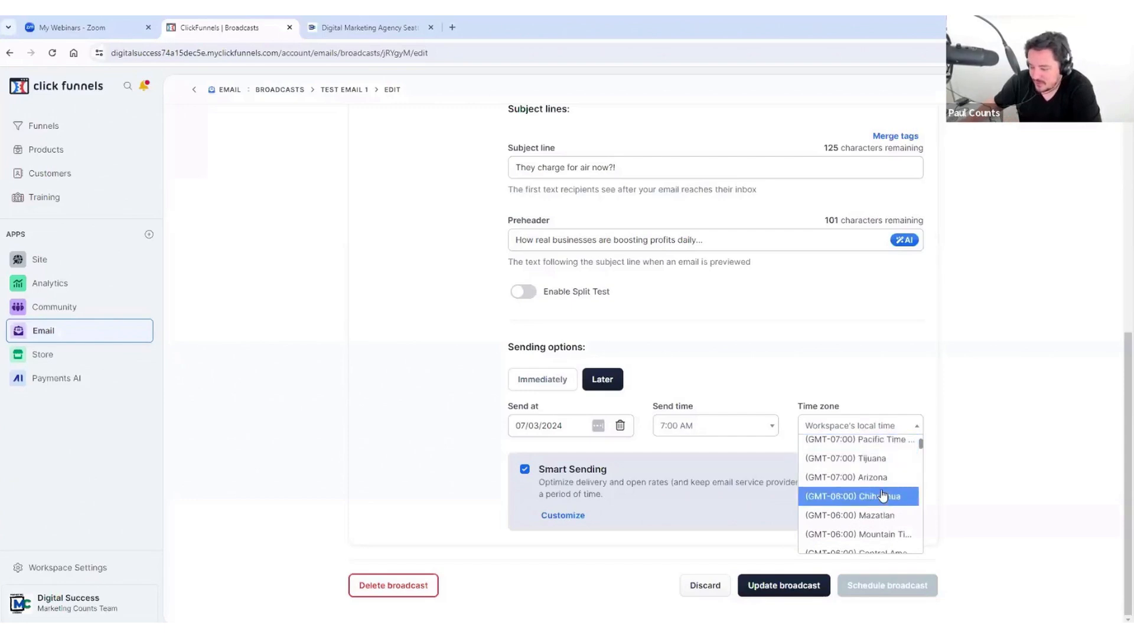
pyautogui.scroll(-1, 880, 473)
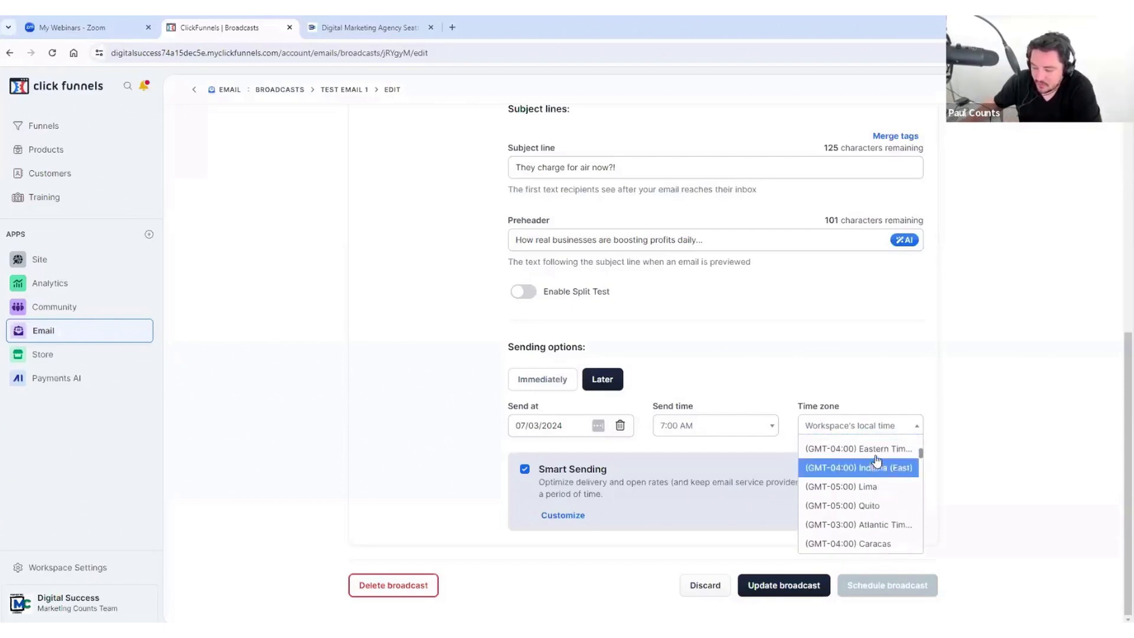
pyautogui.click(875, 466)
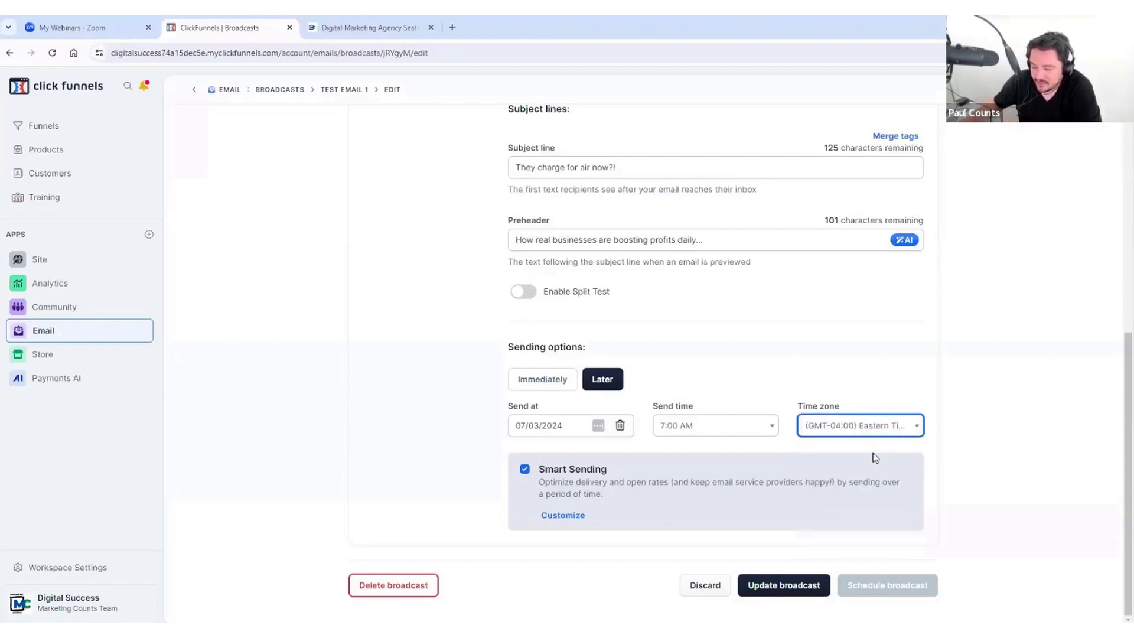
pyautogui.click(720, 428)
pyautogui.click(718, 500)
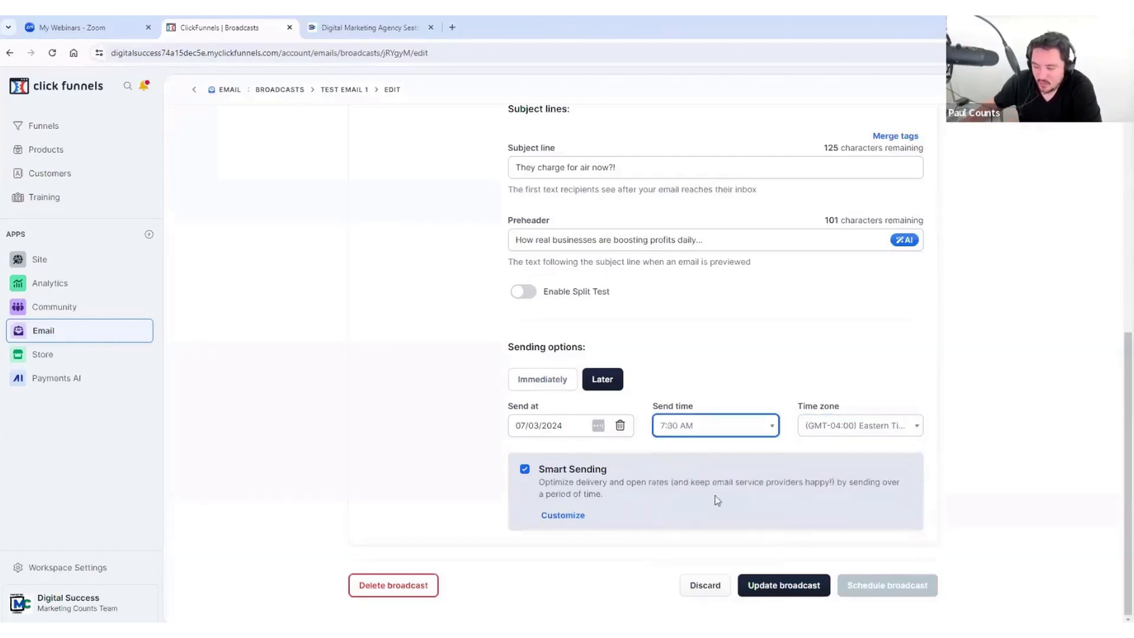
pyautogui.click(728, 391)
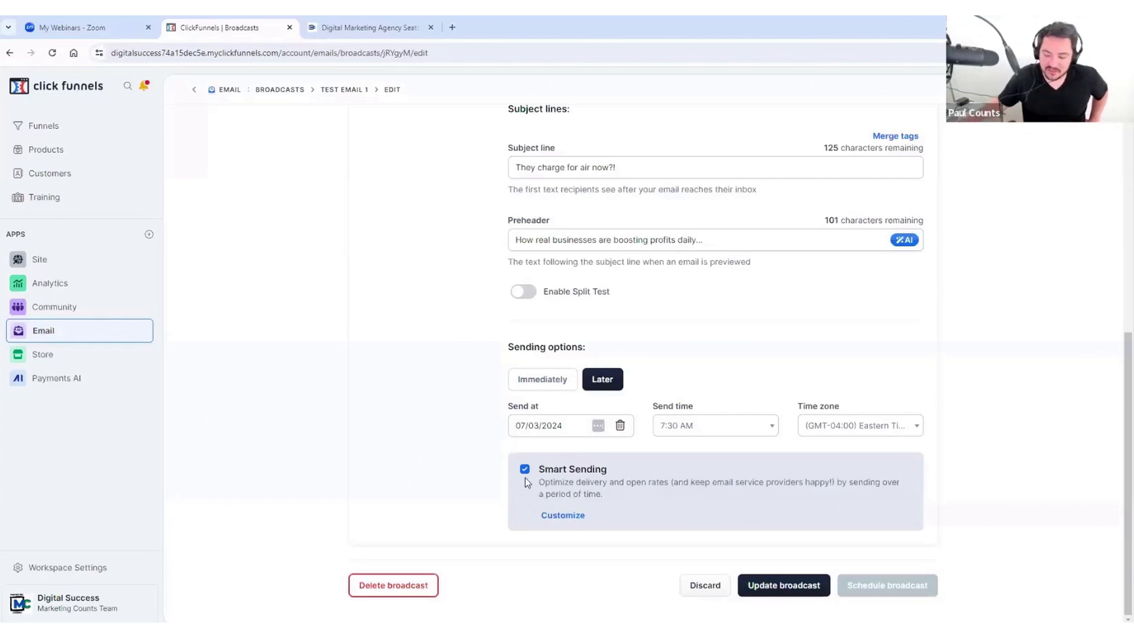
# Step: Leave Smart Sending checked and update the broadcast to save its 07/03/2024 schedule
pyautogui.click(526, 469)
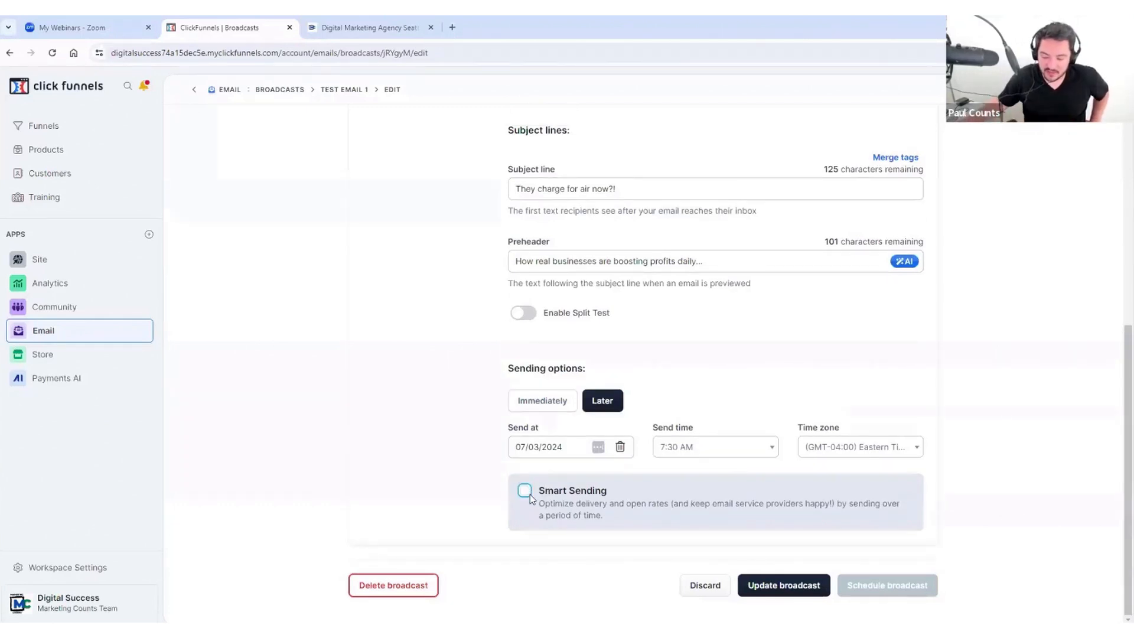
pyautogui.click(529, 493)
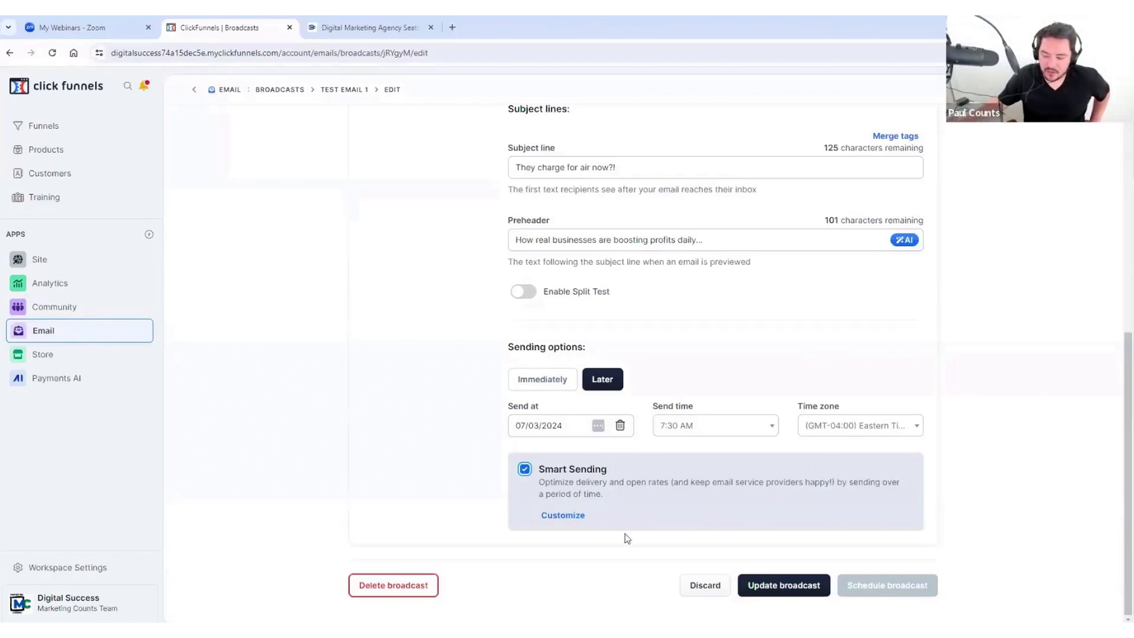
pyautogui.click(791, 585)
# Step: Save the broadcast, then reopen Test Email 1's settings for editing from its overview
pyautogui.click(778, 583)
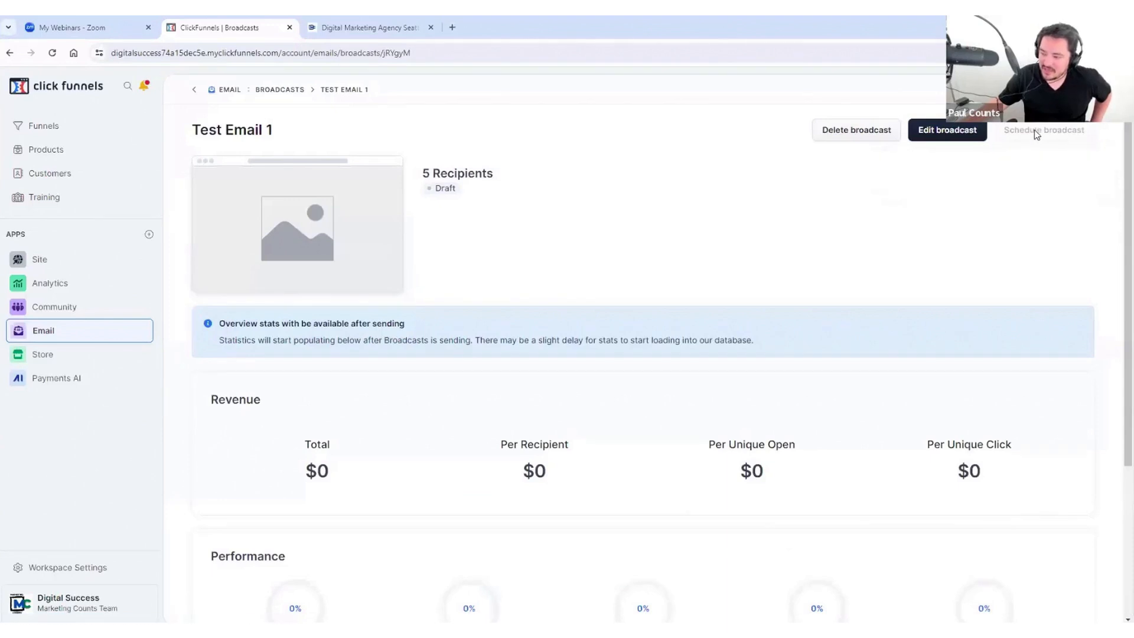
pyautogui.scroll(-3, 736, 222)
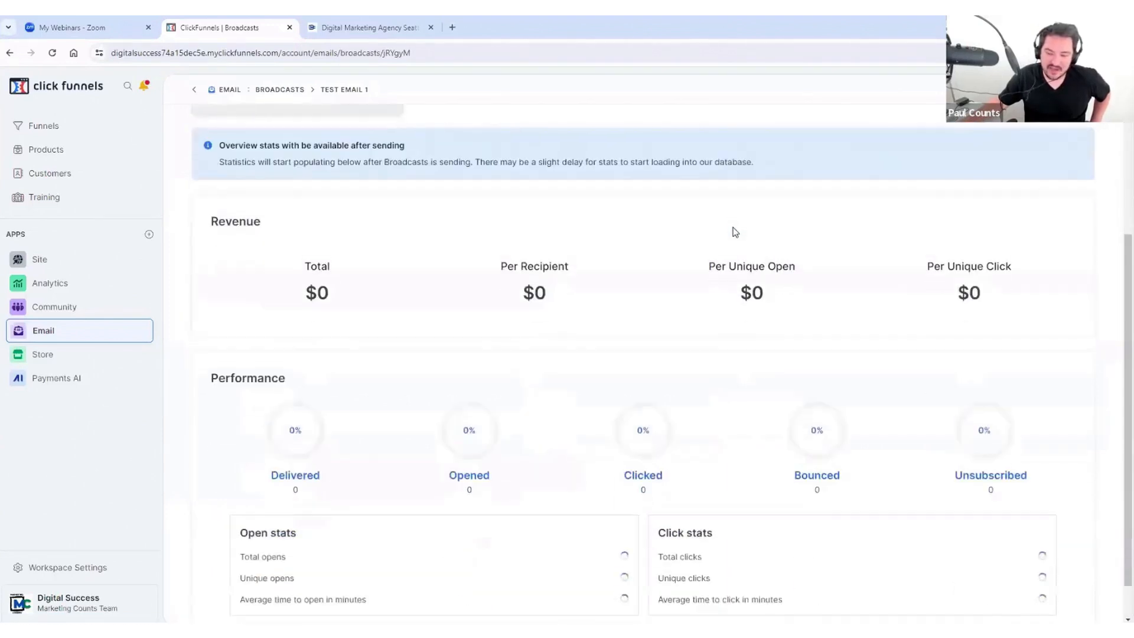
pyautogui.scroll(3, 734, 230)
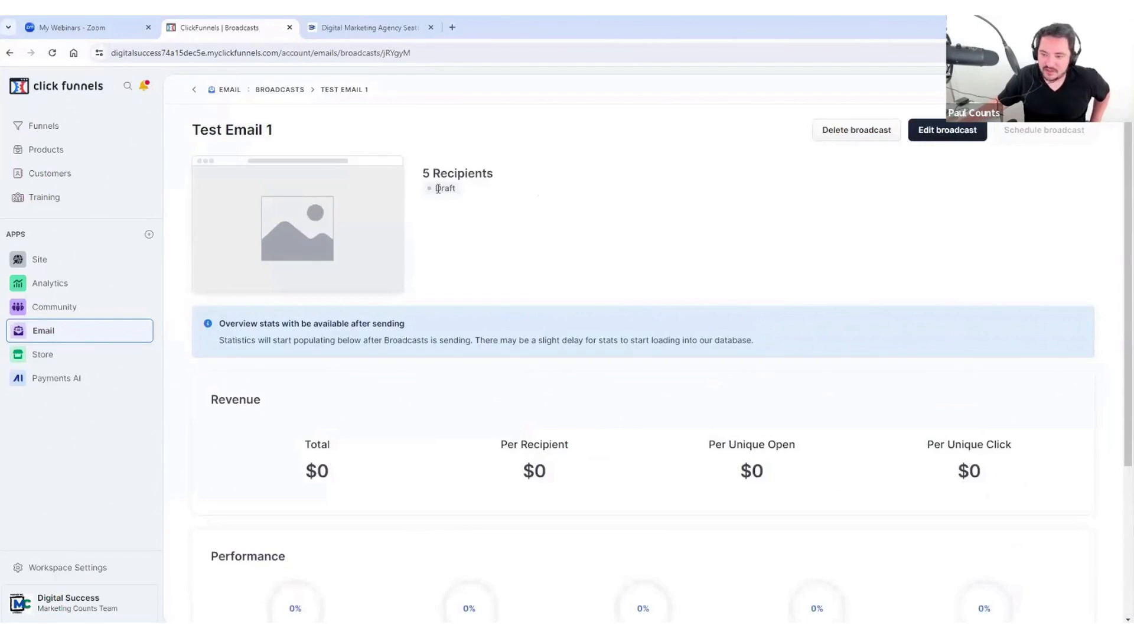
pyautogui.click(938, 136)
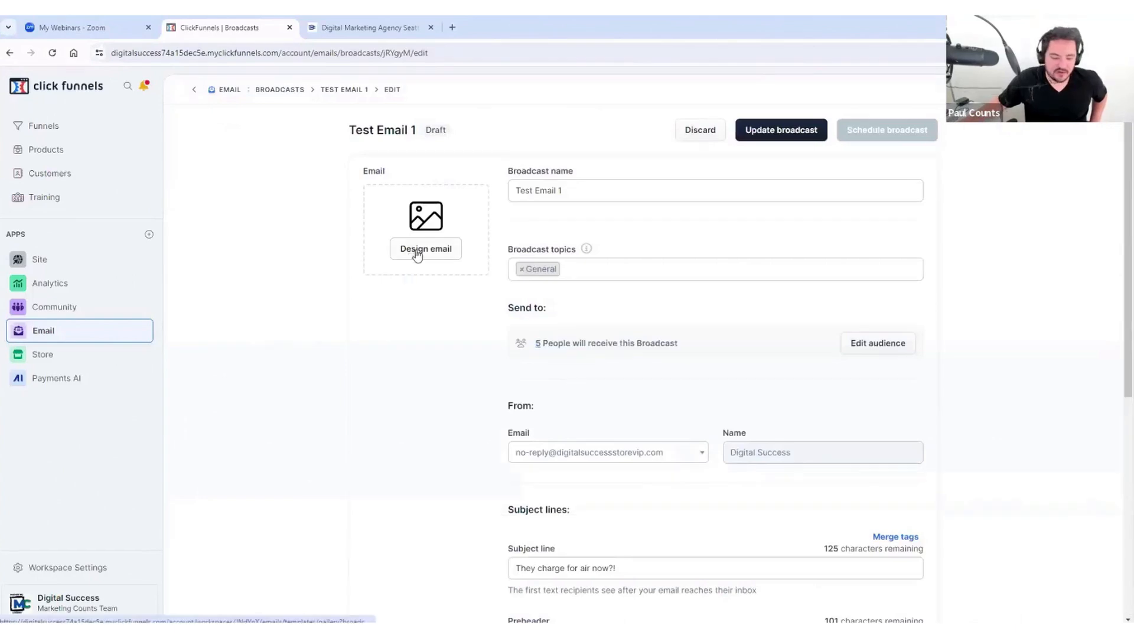
pyautogui.scroll(-6, 426, 313)
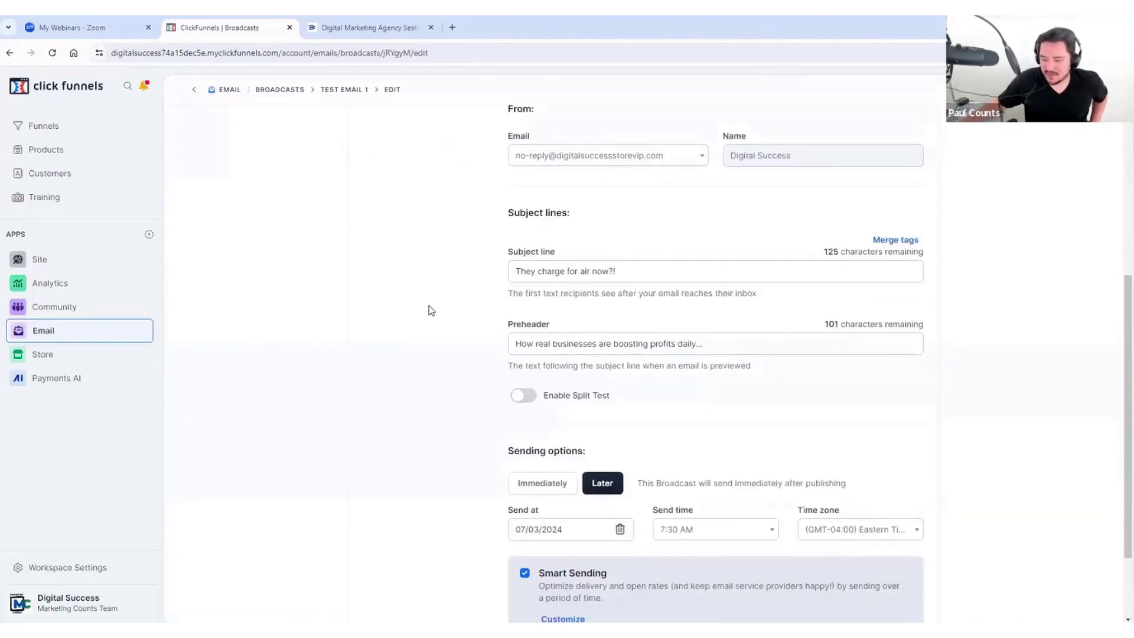
pyautogui.scroll(6, 429, 295)
# Step: Open the email template gallery and jump to the last page of templates
pyautogui.click(425, 258)
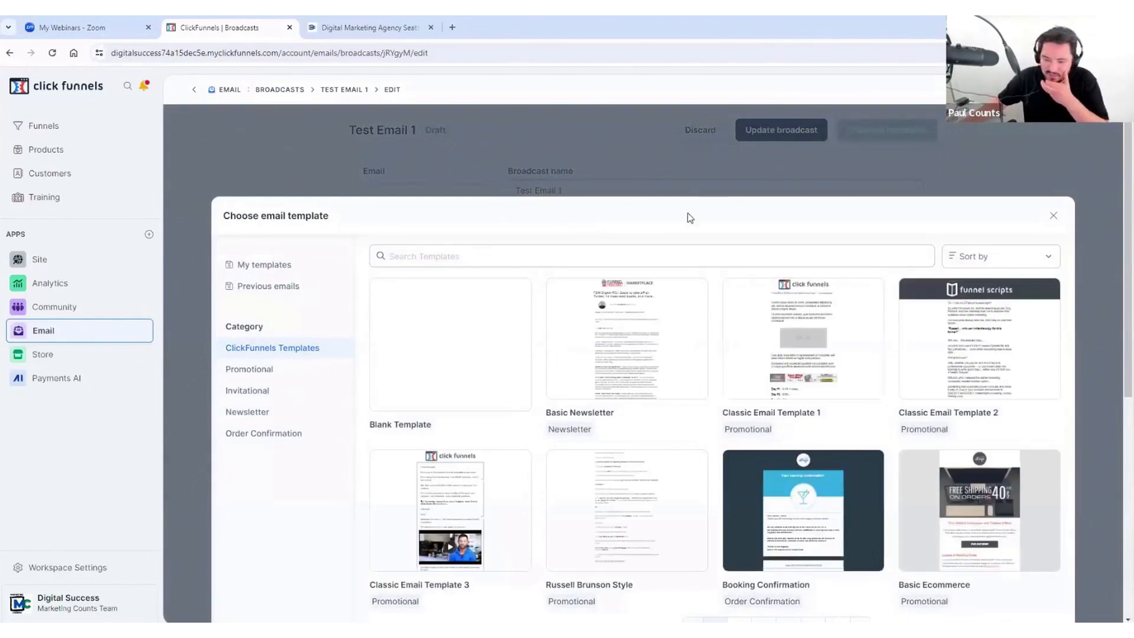
pyautogui.scroll(-4, 756, 396)
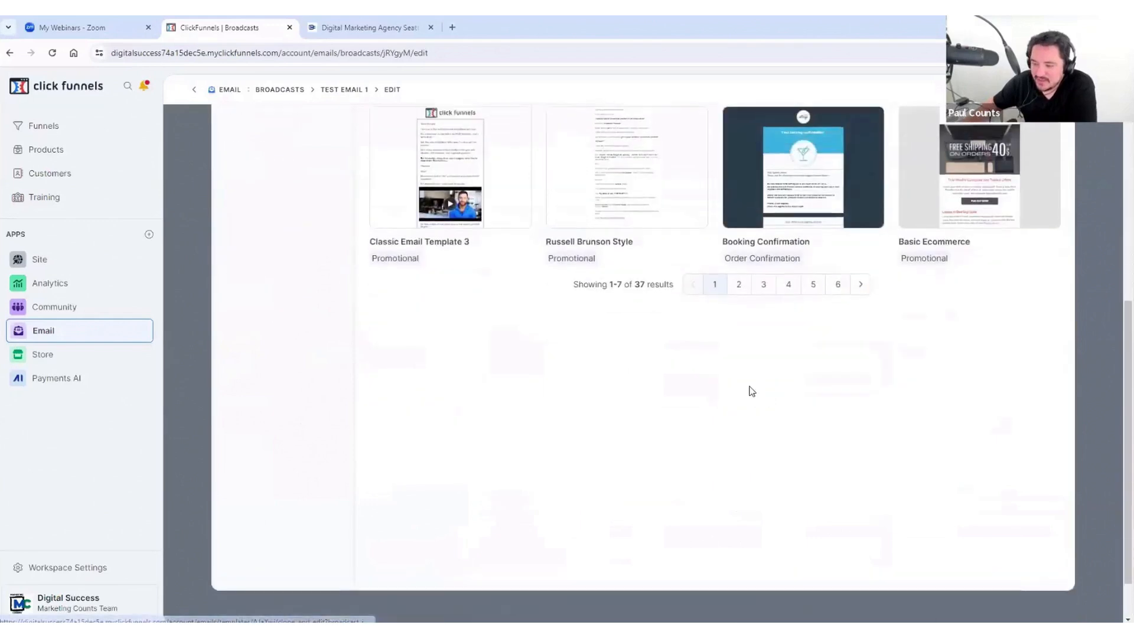
pyautogui.scroll(1, 788, 378)
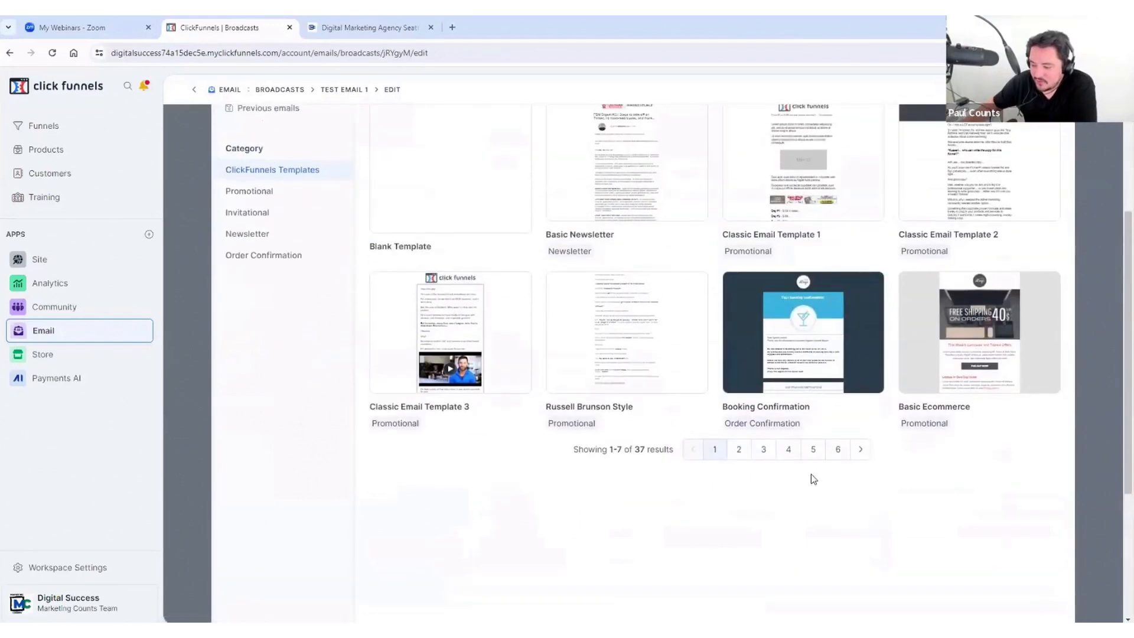
pyautogui.click(836, 449)
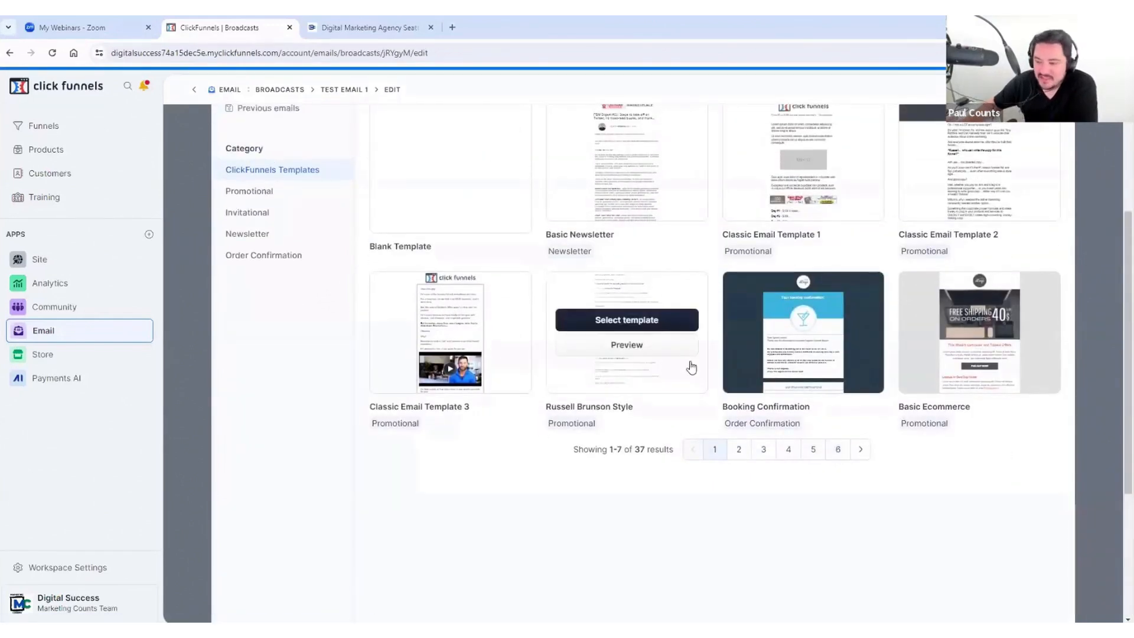
pyautogui.scroll(1, 565, 147)
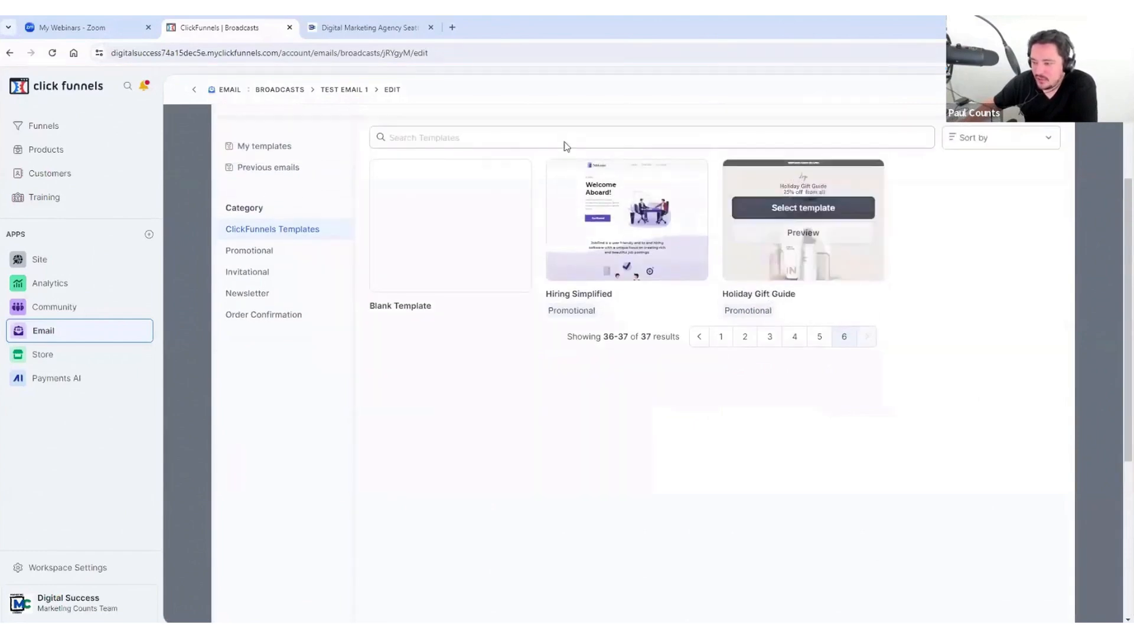
# Step: Preview the Holiday Gift Guide and Hiring Simplified templates, then browse to template page 4
pyautogui.click(815, 235)
pyautogui.scroll(-9, 777, 326)
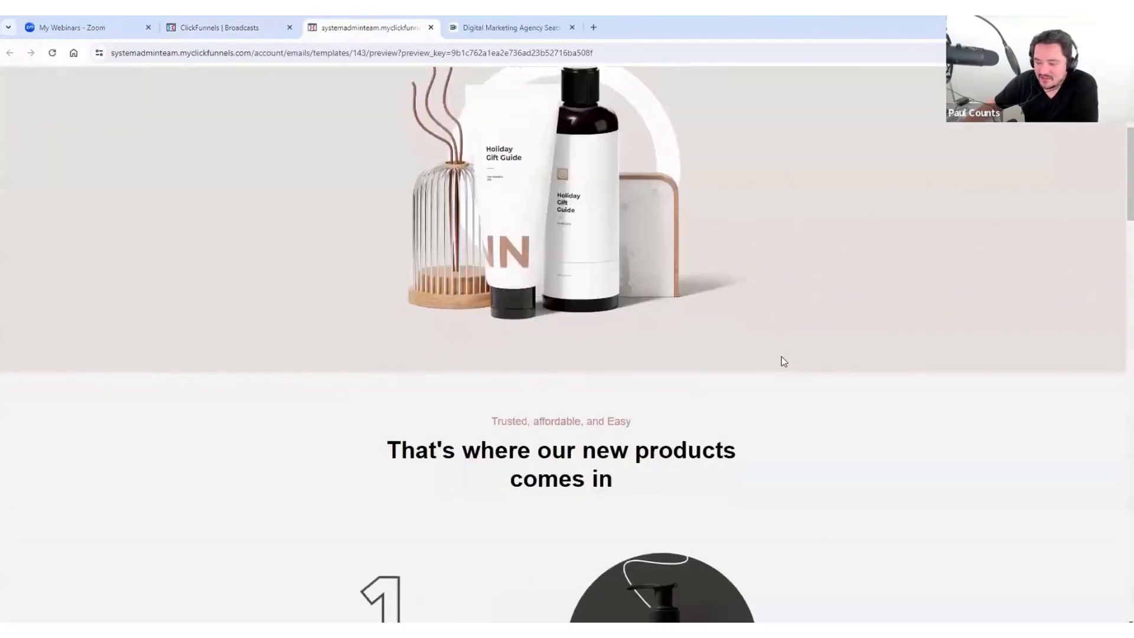
pyautogui.scroll(-6, 778, 362)
pyautogui.scroll(15, 777, 361)
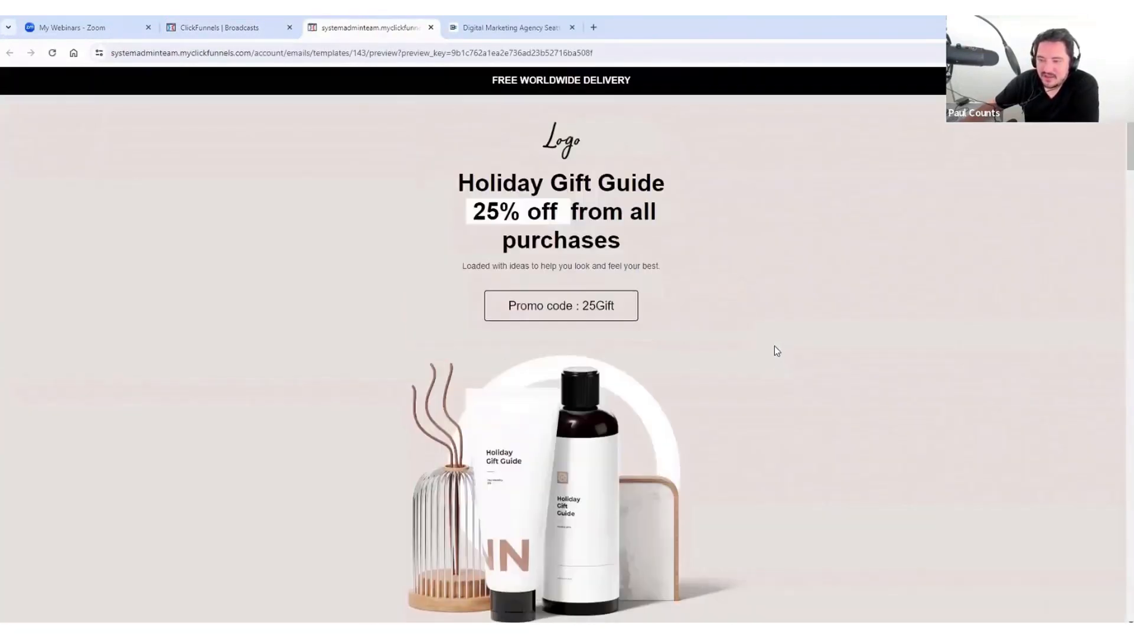
pyautogui.click(430, 27)
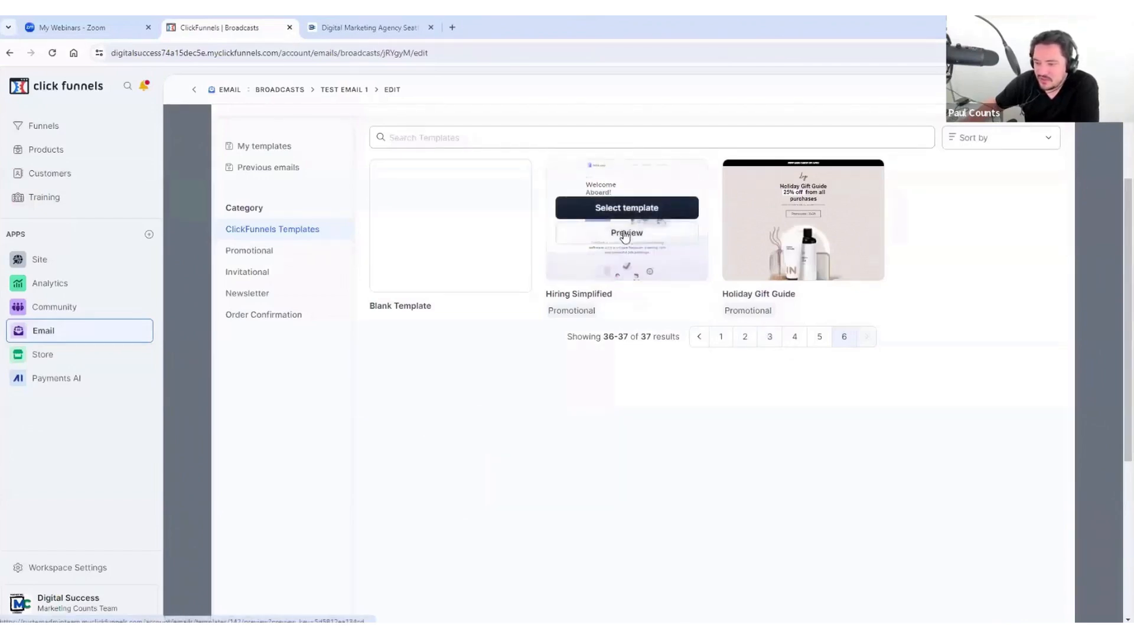
pyautogui.click(625, 233)
pyautogui.scroll(-5, 582, 366)
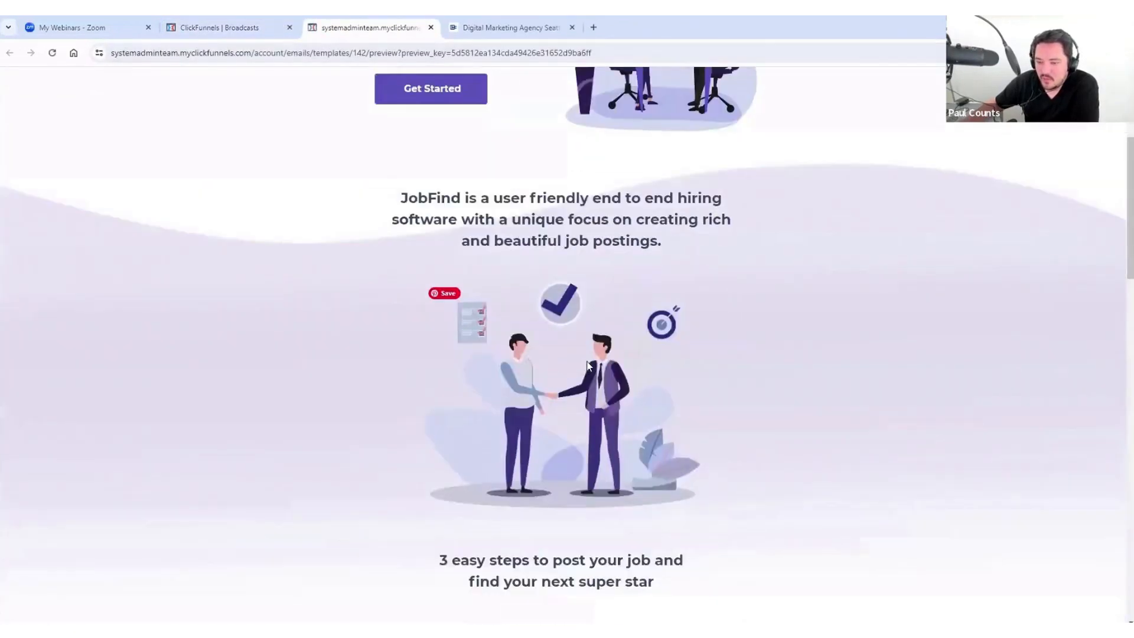
pyautogui.scroll(-5, 591, 355)
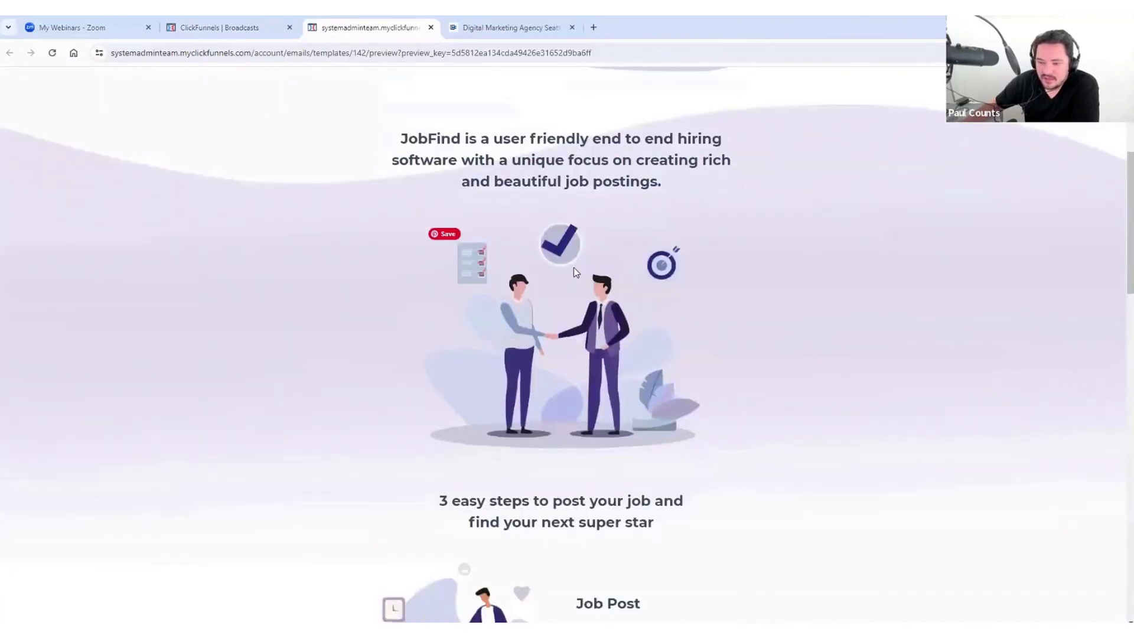
pyautogui.scroll(-15, 572, 275)
pyautogui.scroll(15, 579, 284)
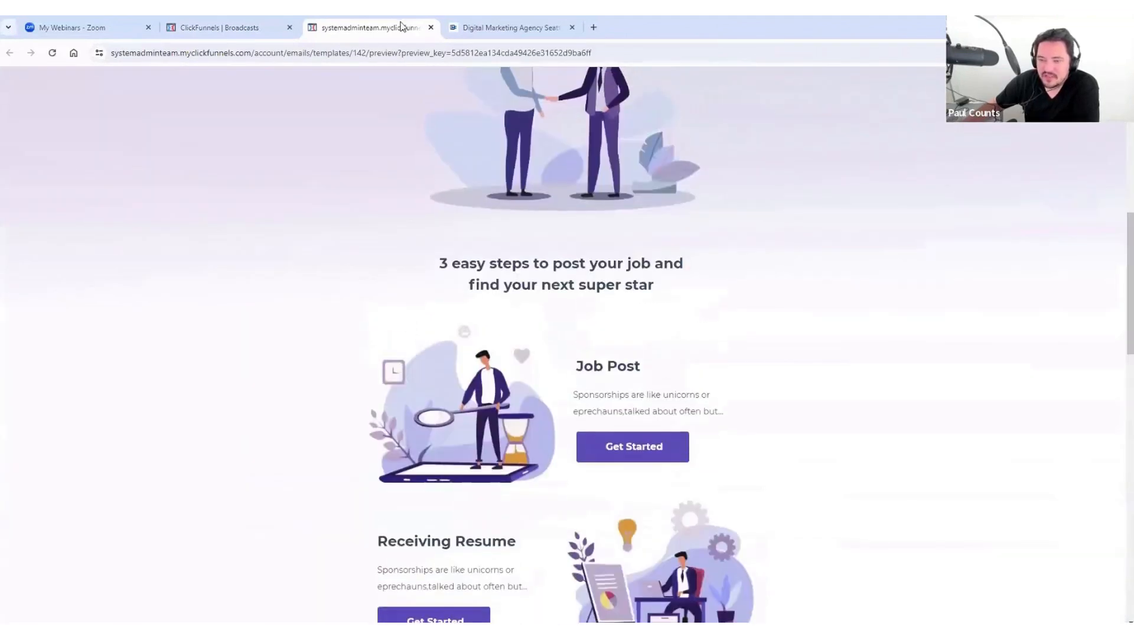
pyautogui.click(431, 27)
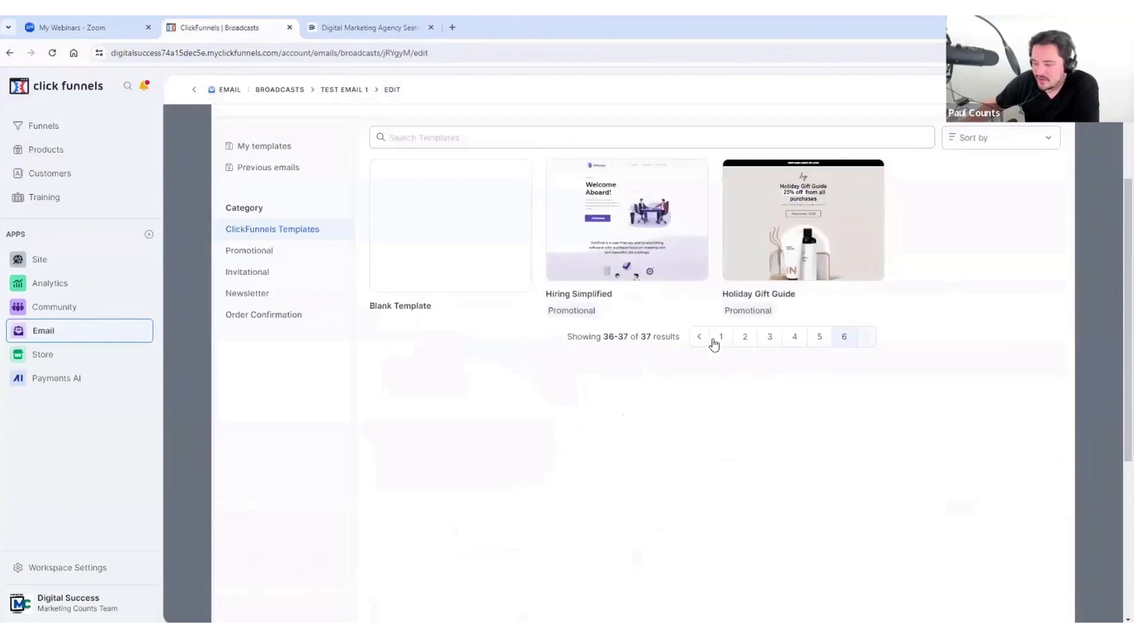
pyautogui.click(794, 336)
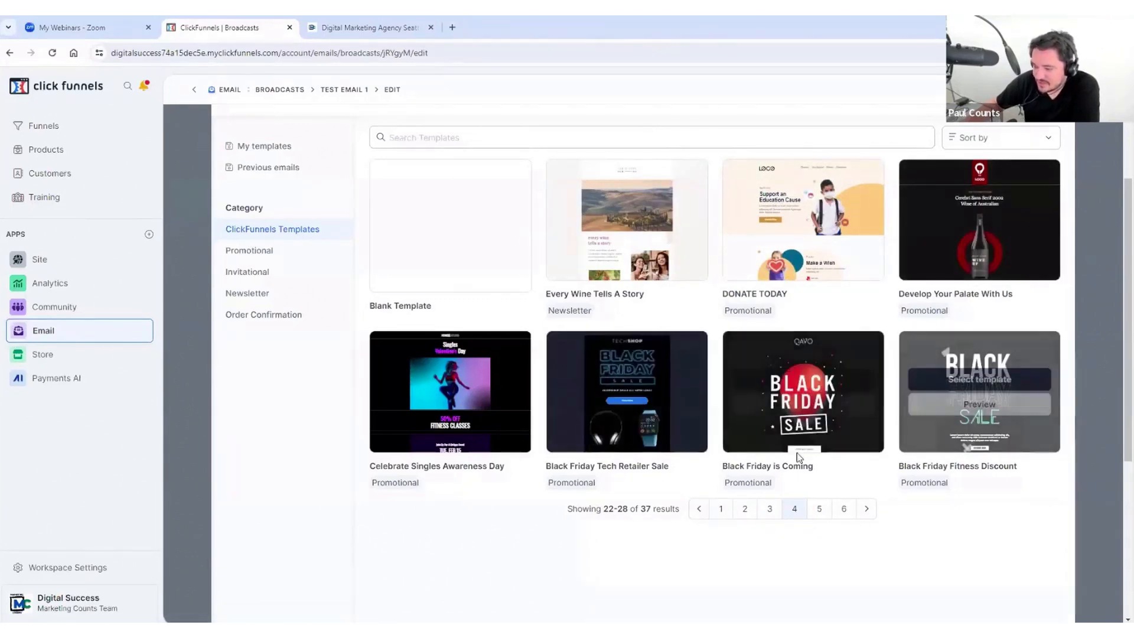
# Step: Preview the Russell Brunson Style template on page 1 and select it for the email
pyautogui.click(720, 509)
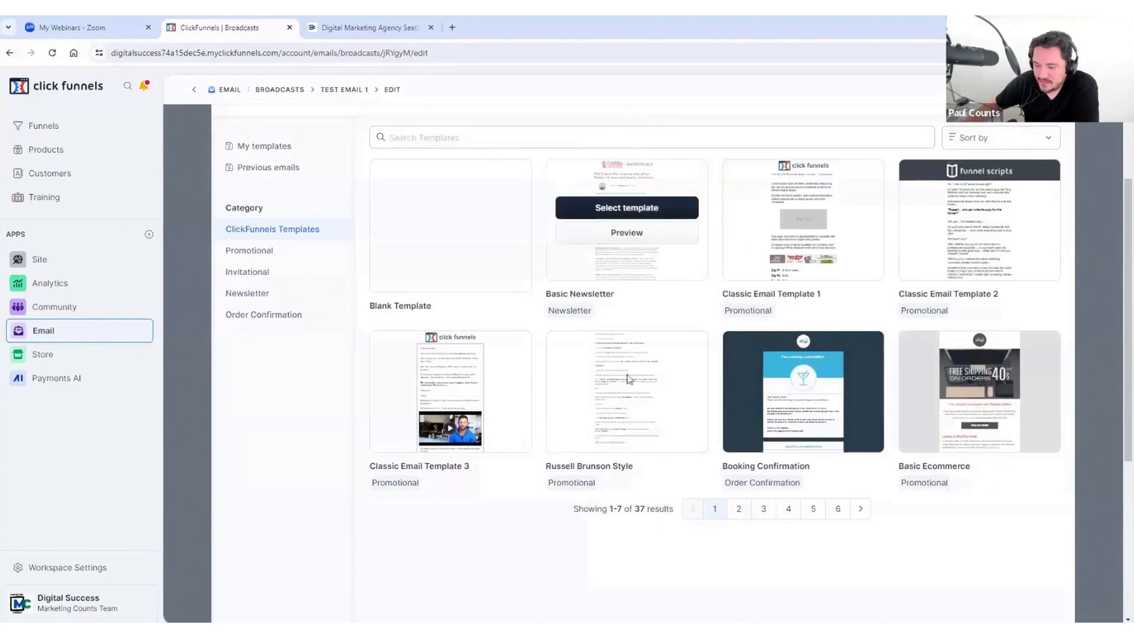
pyautogui.click(635, 405)
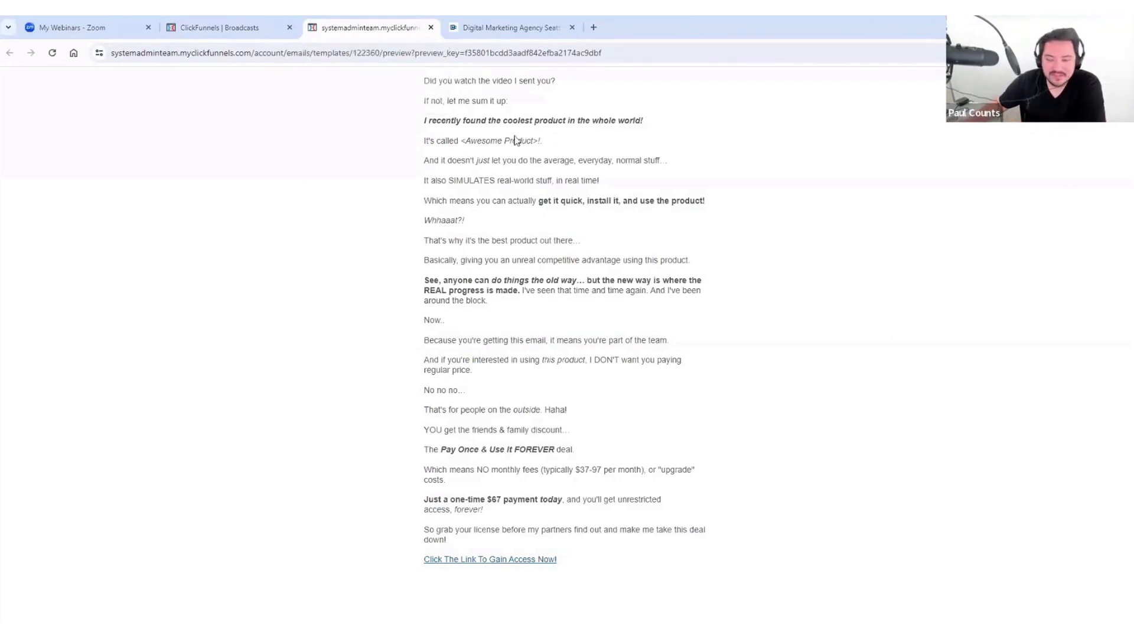
pyautogui.click(431, 28)
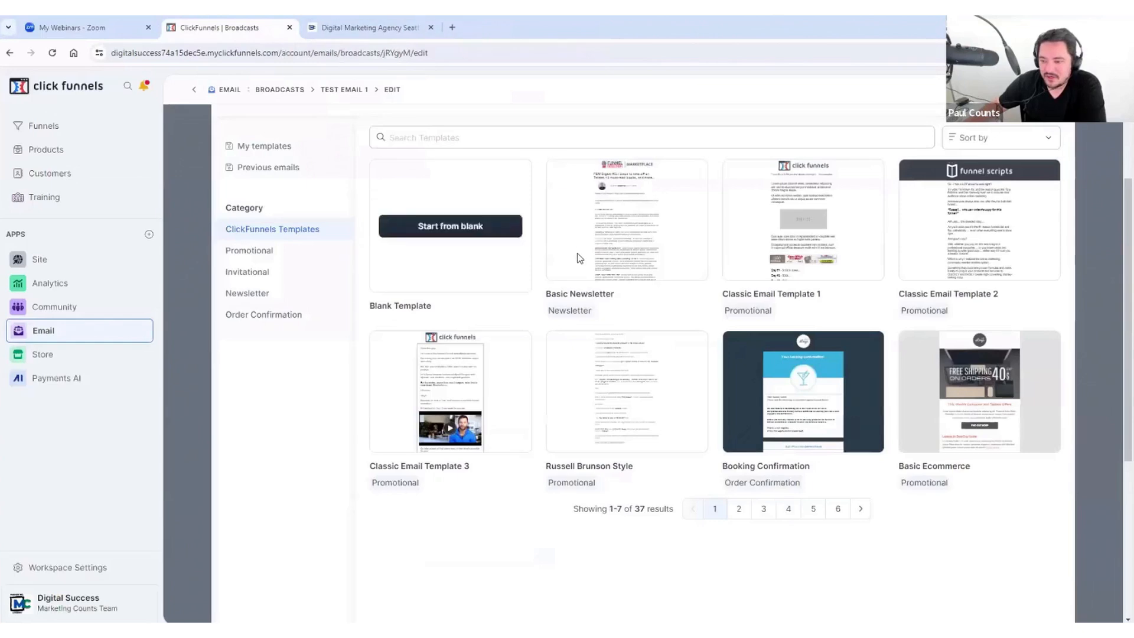
pyautogui.moveTo(623, 382)
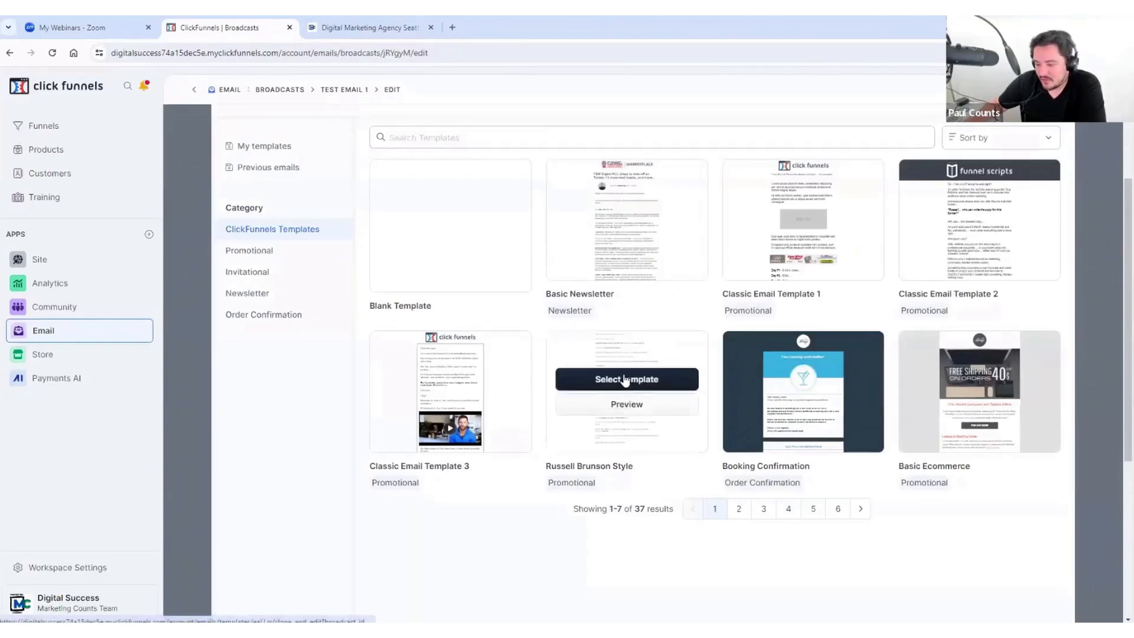
pyautogui.click(623, 383)
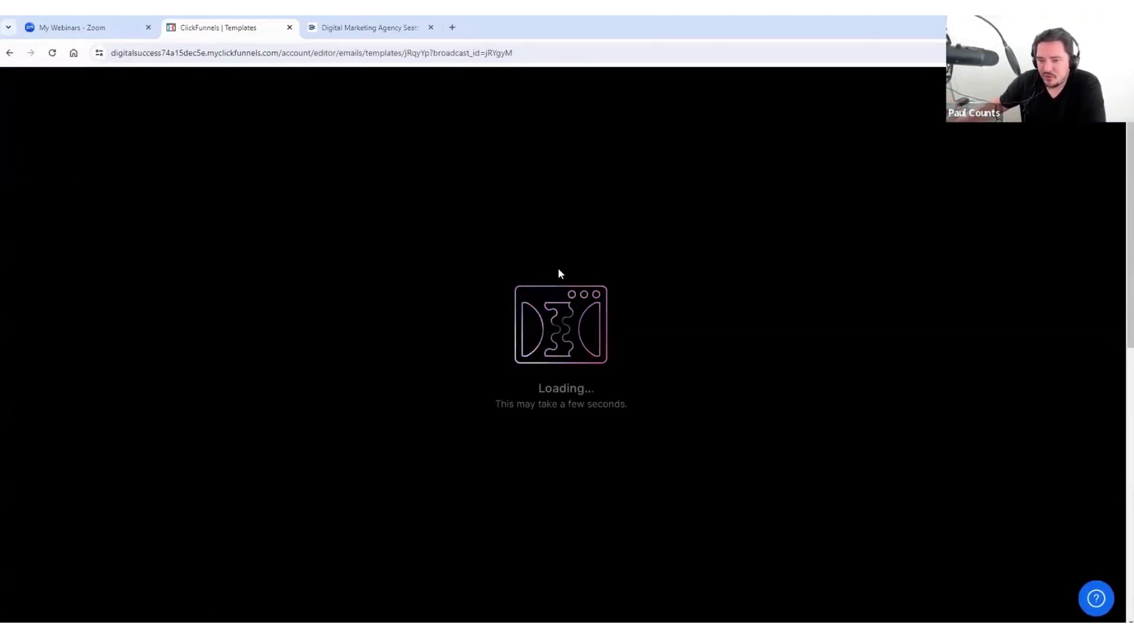
pyautogui.click(148, 27)
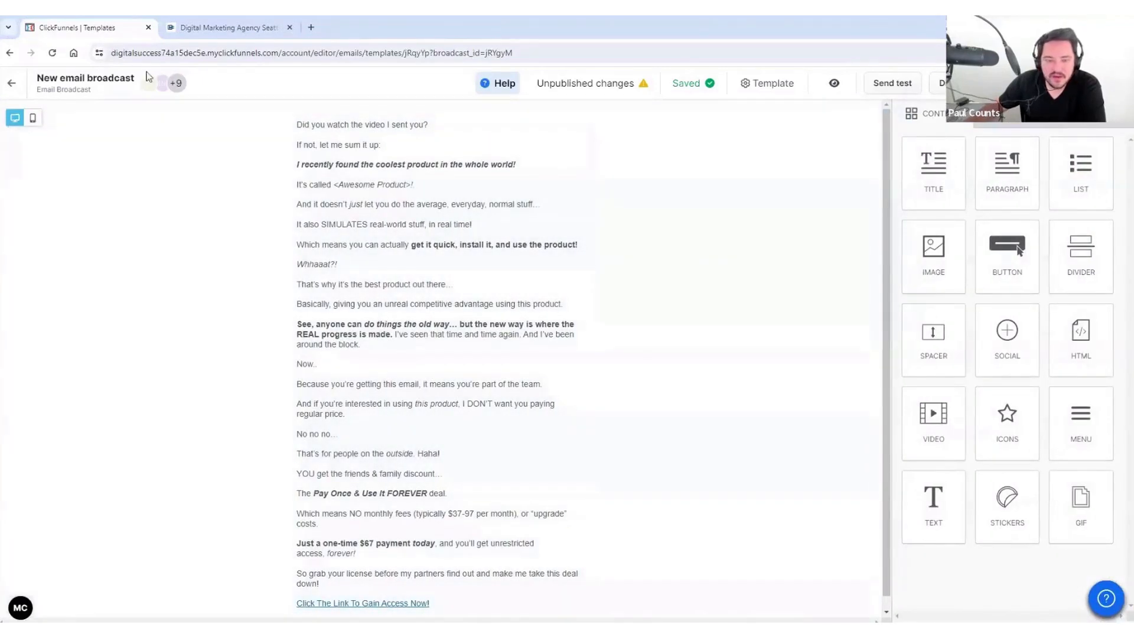
# Step: Try selecting text in the email body, including the <Awesome Product> placeholder
pyautogui.click(320, 124)
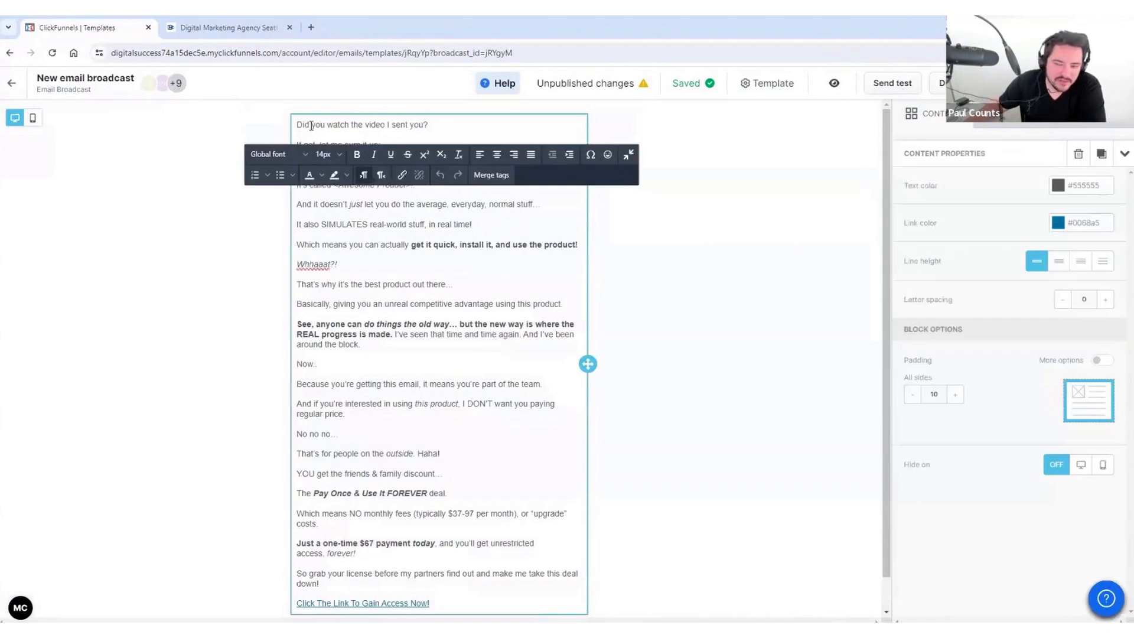
pyautogui.moveTo(312, 125); pyautogui.dragTo(409, 123)
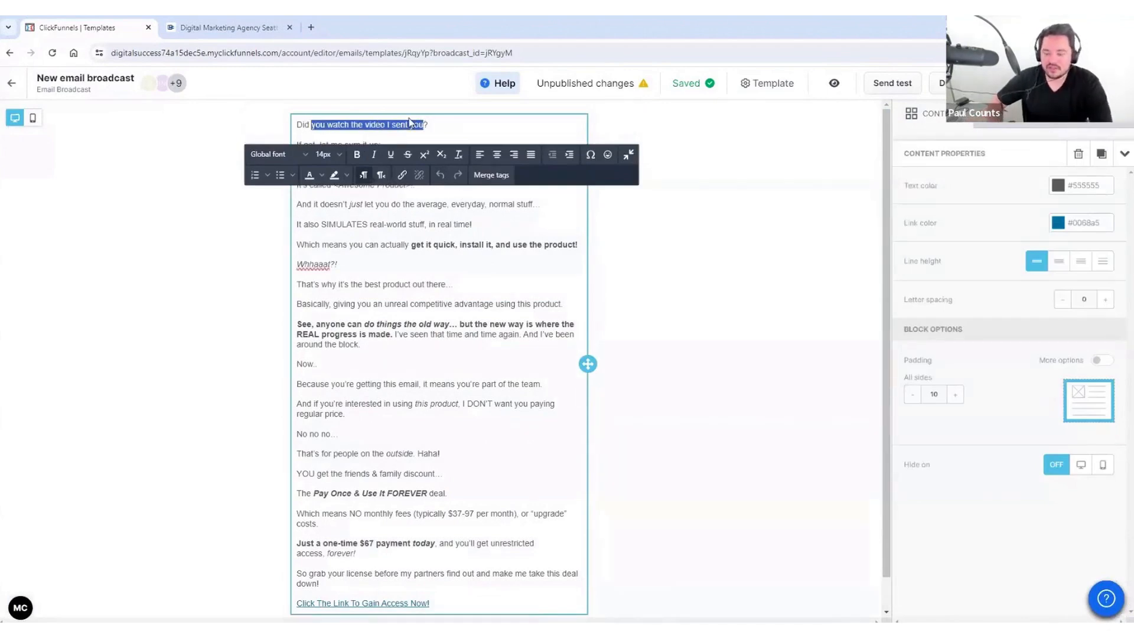
pyautogui.click(417, 234)
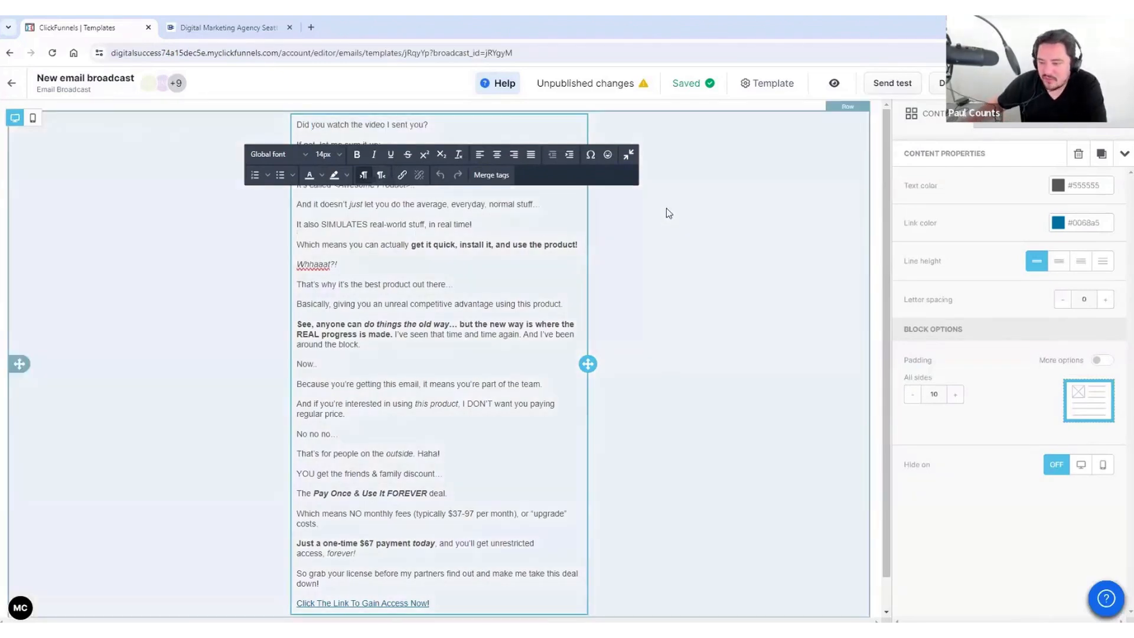
pyautogui.click(680, 237)
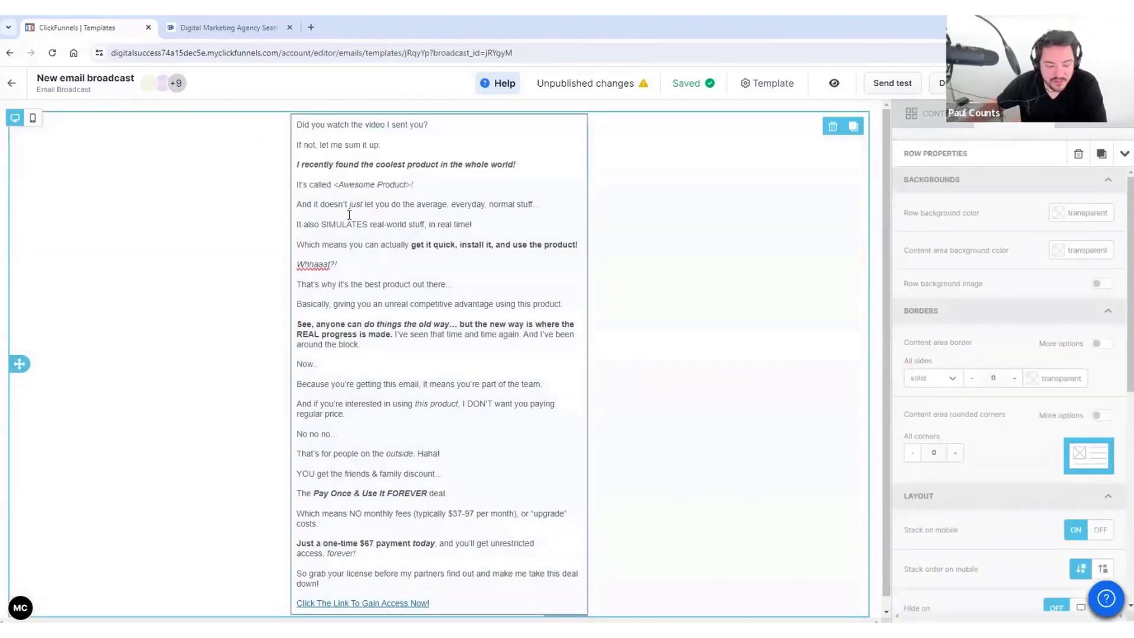
pyautogui.scroll(-1, 349, 215)
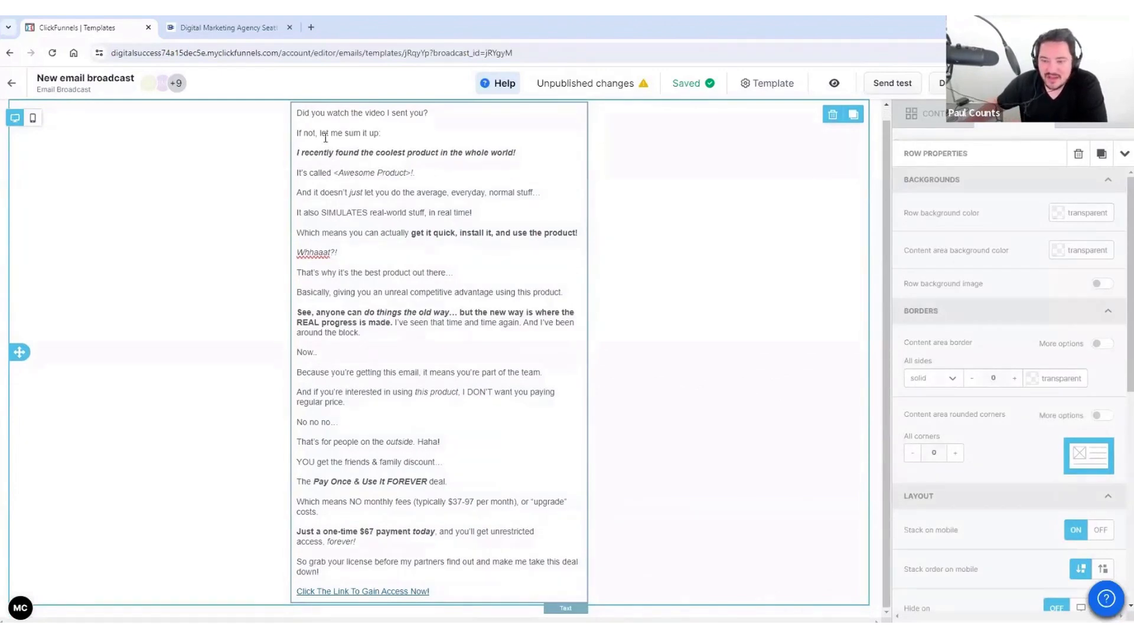
pyautogui.moveTo(336, 171); pyautogui.dragTo(406, 172)
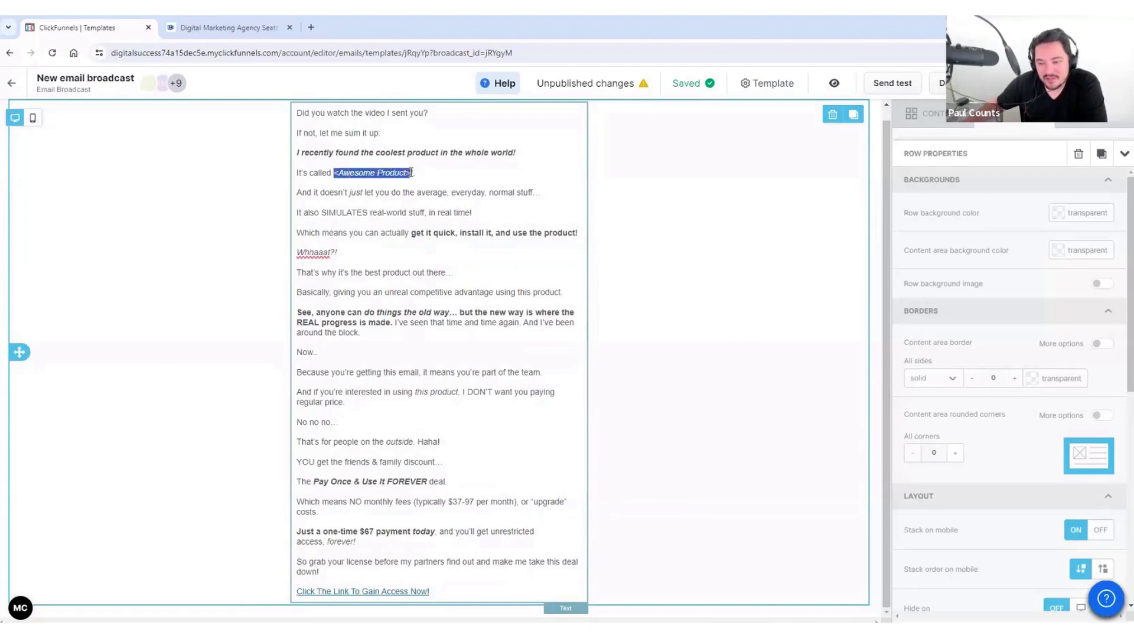
pyautogui.click(347, 253)
pyautogui.scroll(1, 429, 242)
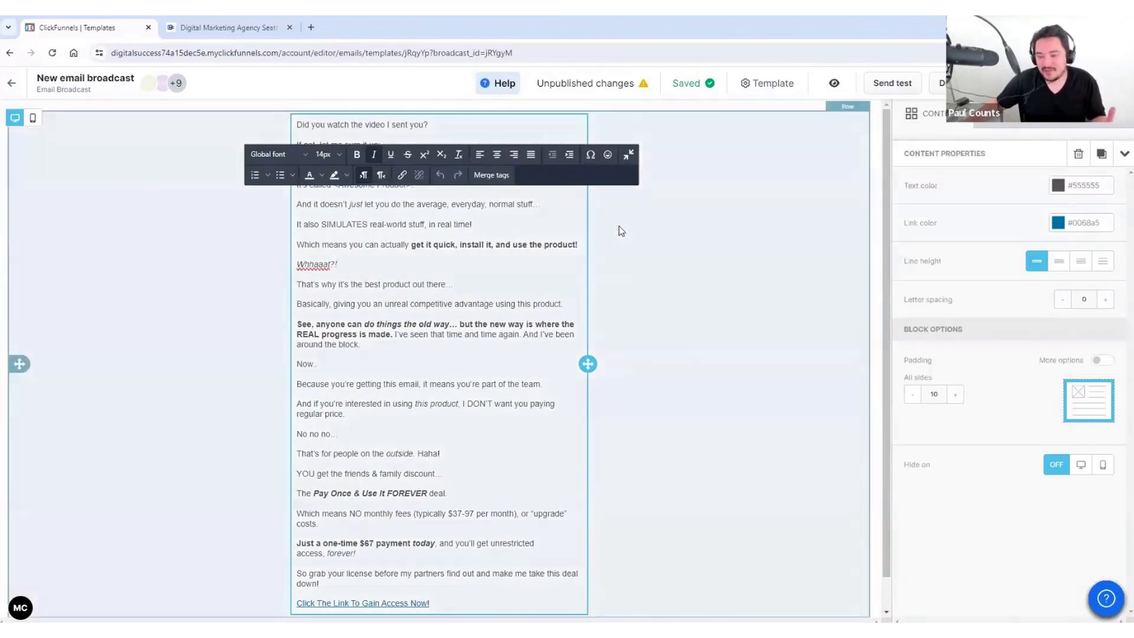
pyautogui.click(619, 229)
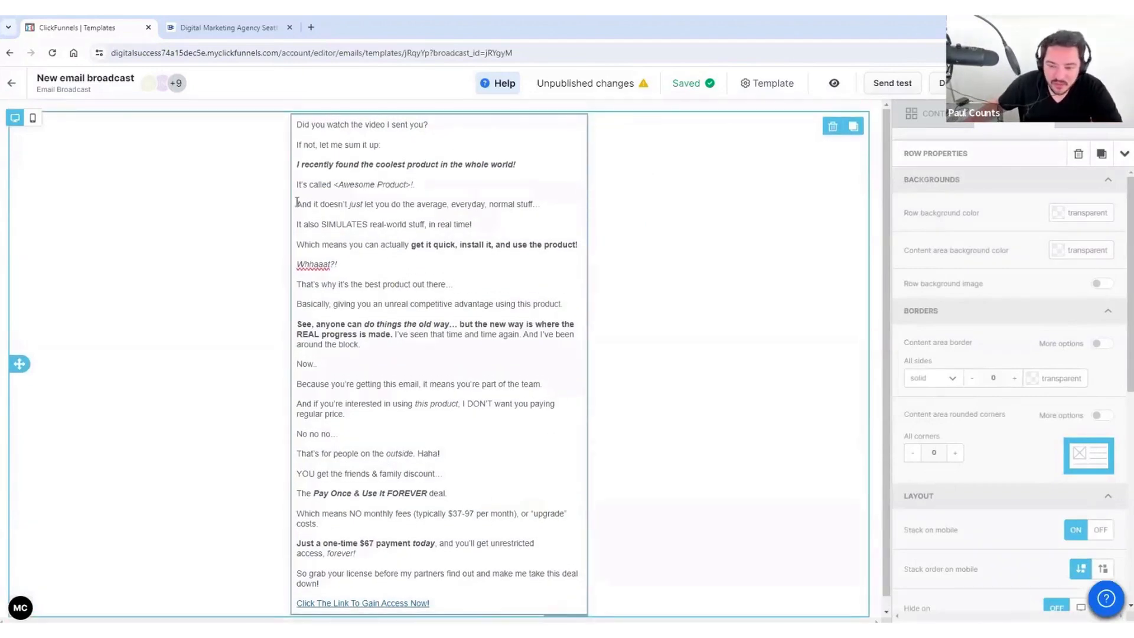
# Step: Bold the line "And it doesn't just let you…", undoing trial italic and blue text
pyautogui.moveTo(300, 204); pyautogui.dragTo(540, 205)
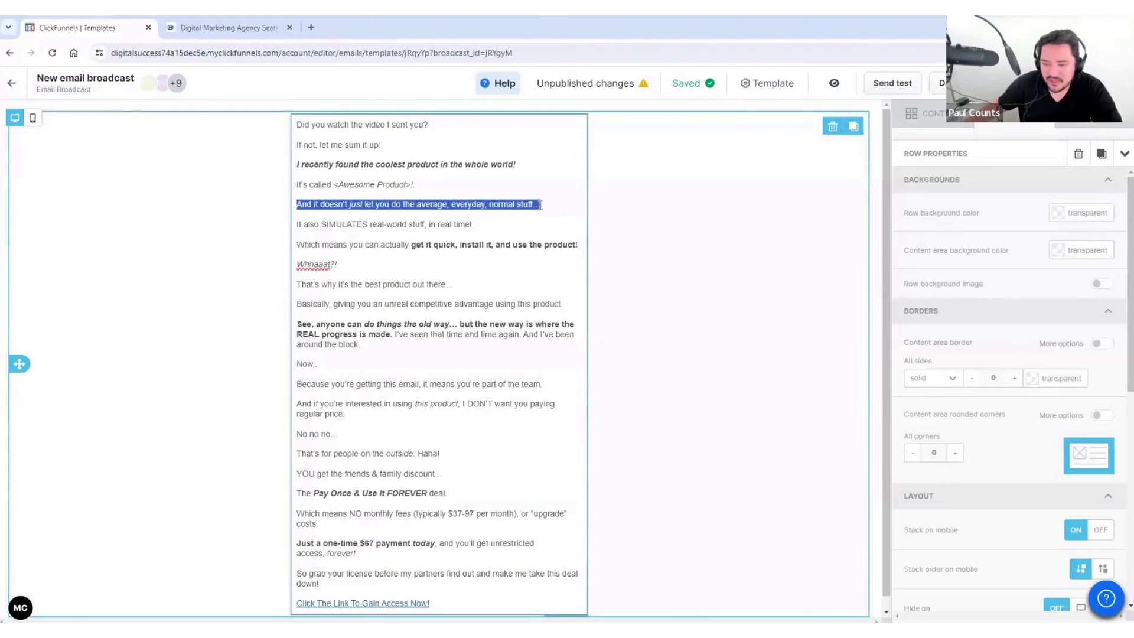
pyautogui.click(357, 154)
pyautogui.click(374, 154)
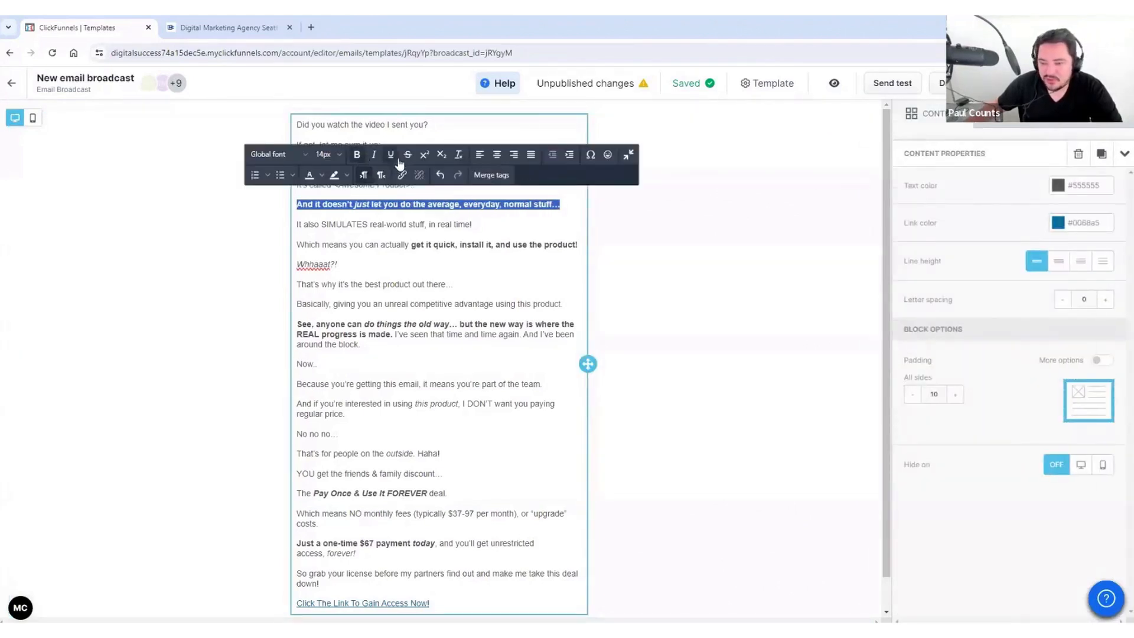
pyautogui.click(430, 232)
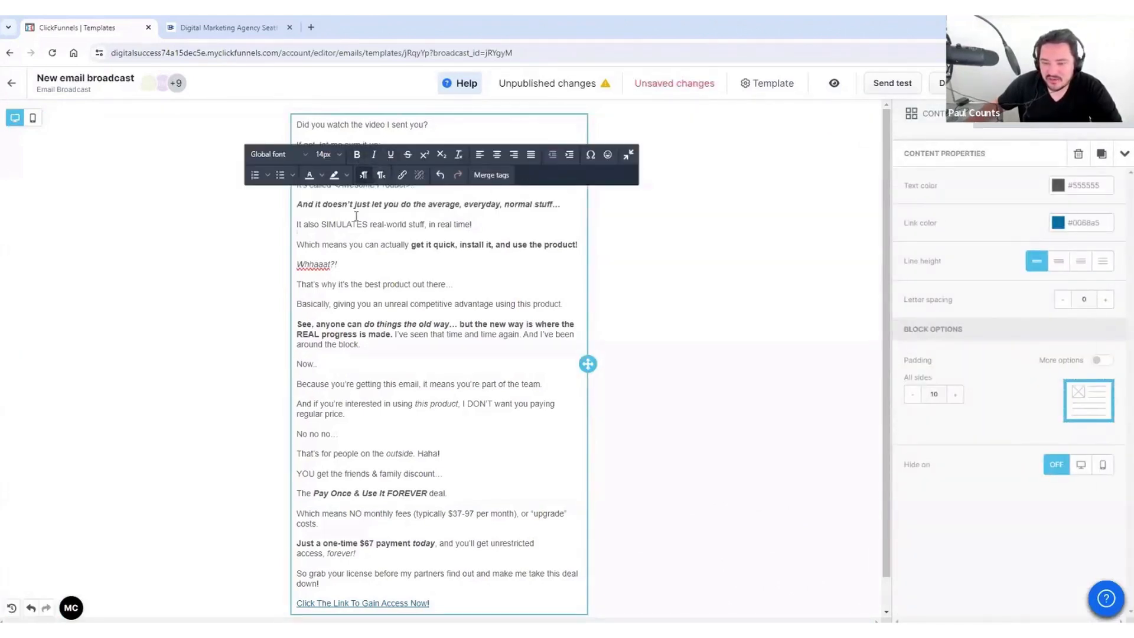
pyautogui.moveTo(317, 204); pyautogui.dragTo(494, 214)
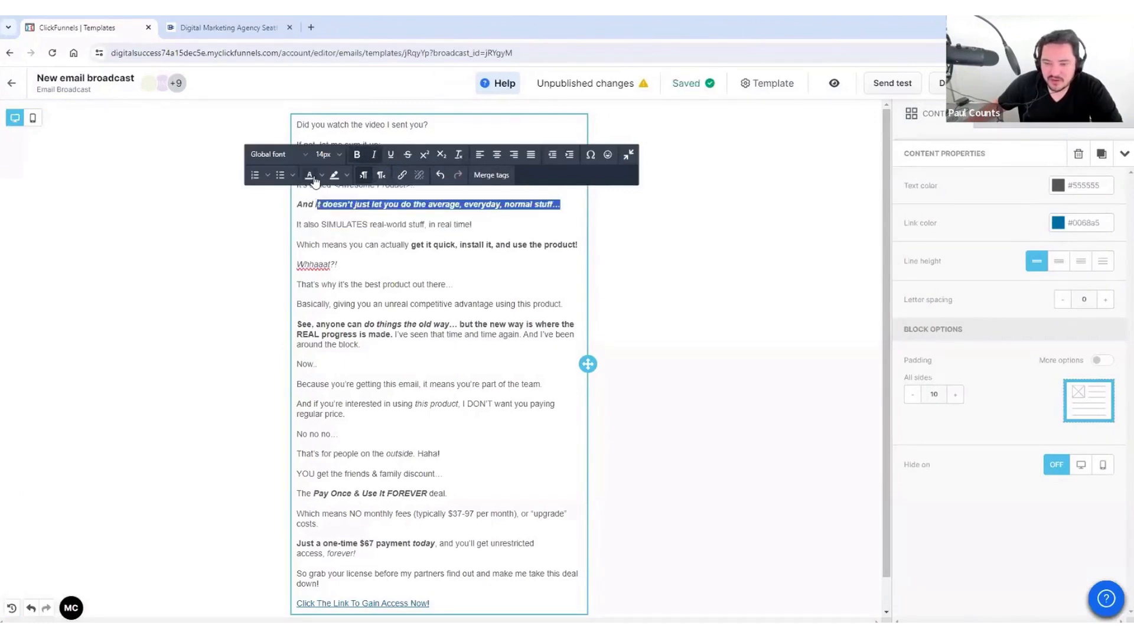
pyautogui.click(320, 176)
pyautogui.click(357, 195)
pyautogui.click(425, 234)
pyautogui.hotkey('ctrl', 'z')
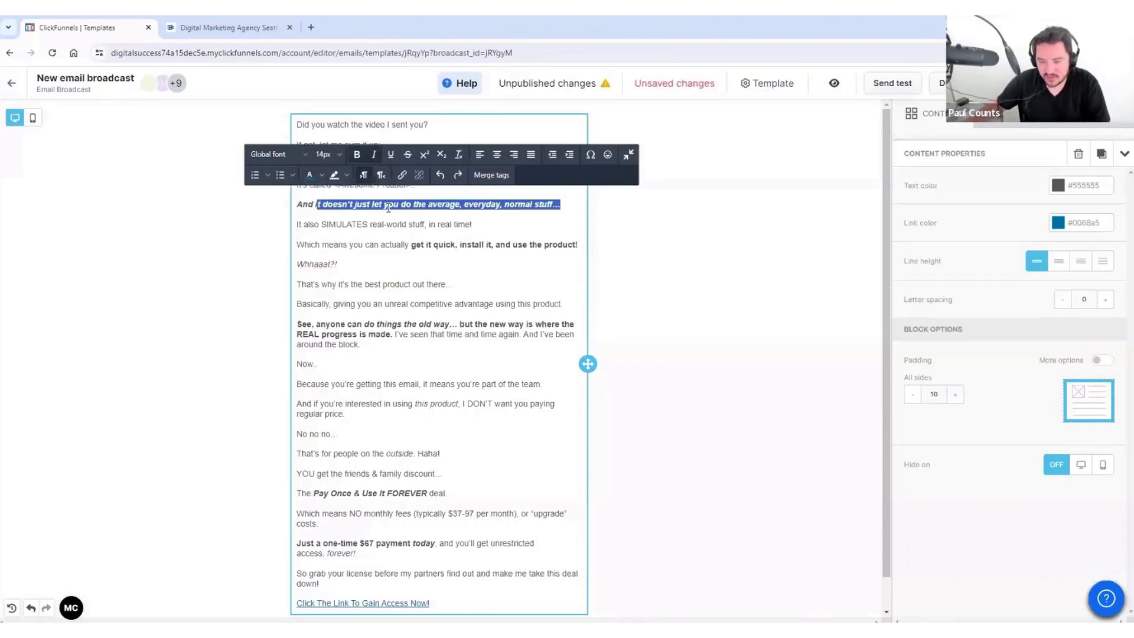
pyautogui.hotkey('ctrl', 'z')
pyautogui.click(425, 221)
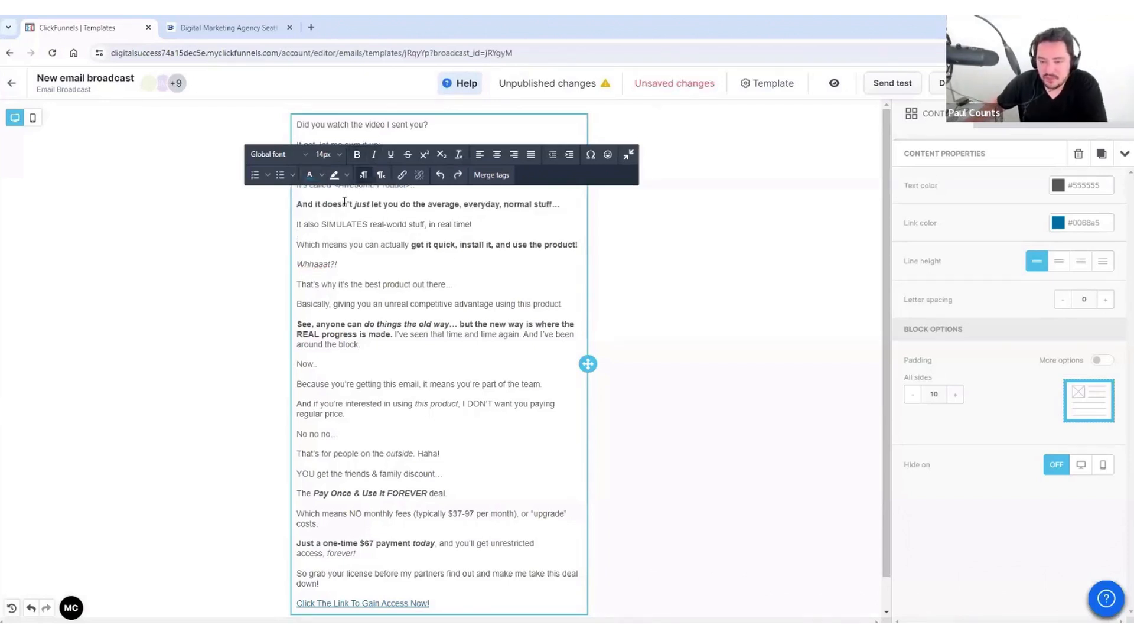
# Step: Give the "And it doesn't just let you…" line a custom #ffee00 yellow highlight
pyautogui.tripleClick(328, 200)
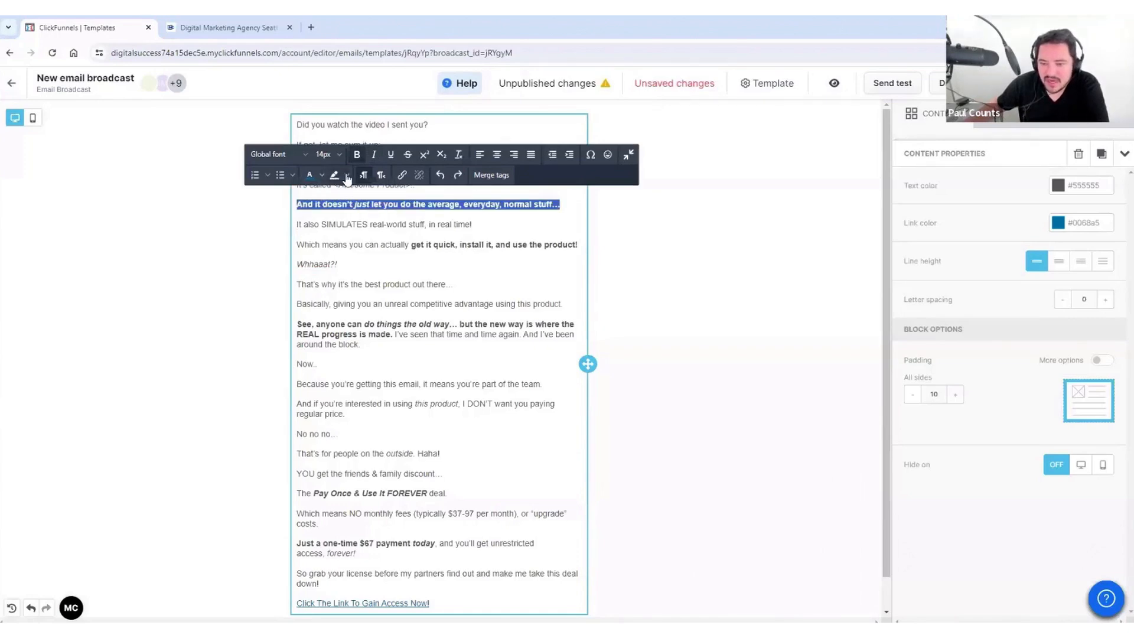
pyautogui.click(346, 175)
pyautogui.click(415, 194)
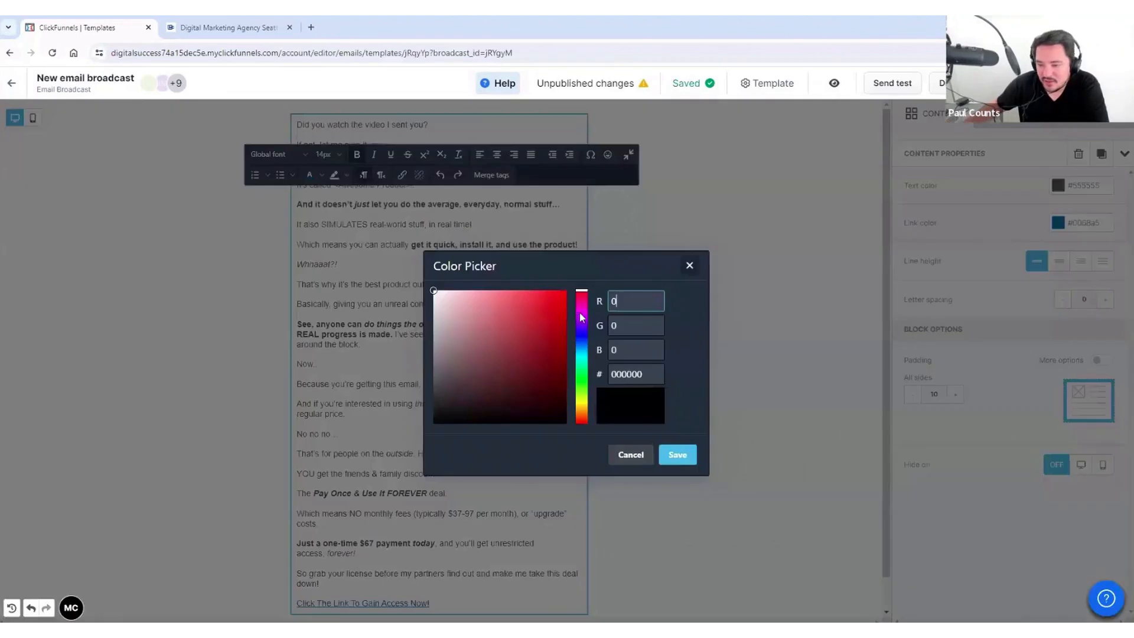
pyautogui.click(583, 404)
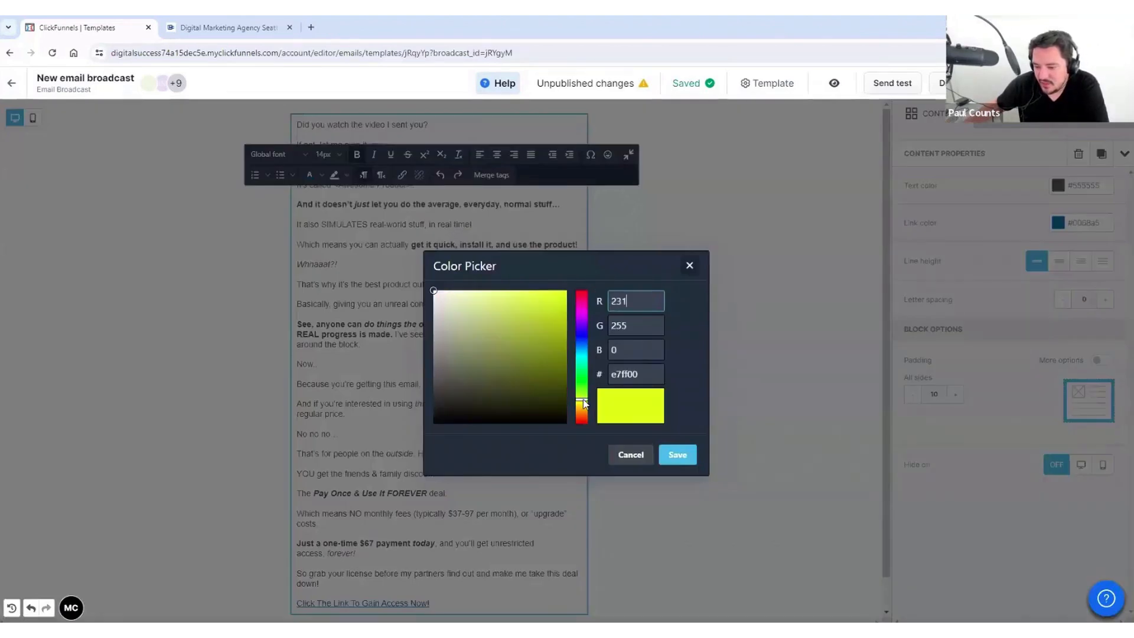
pyautogui.moveTo(582, 403); pyautogui.dragTo(582, 407)
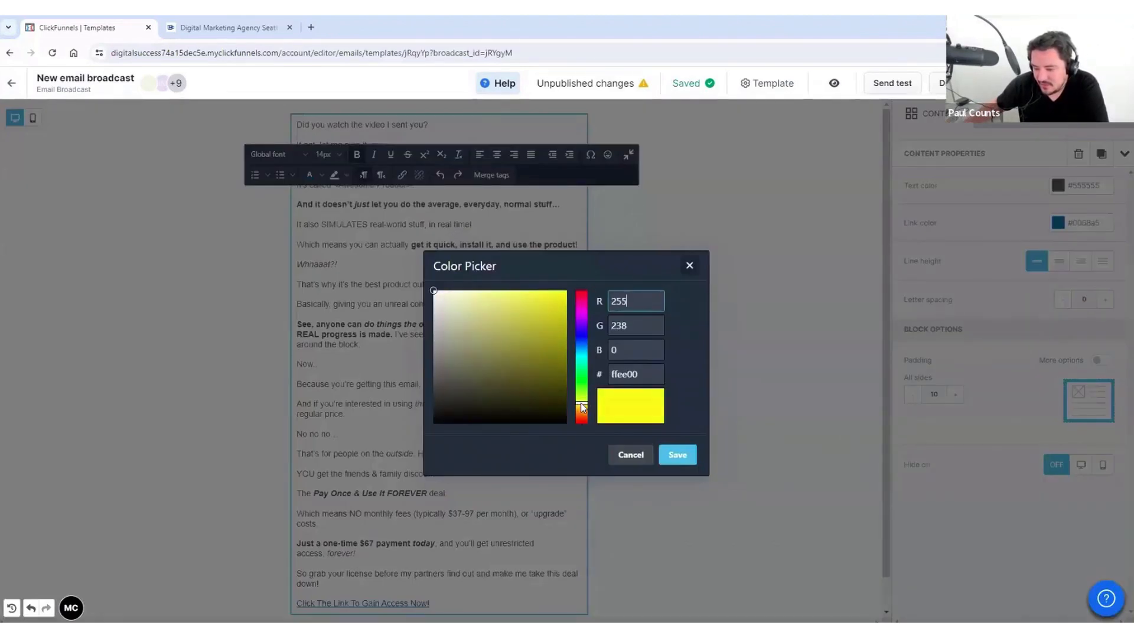
pyautogui.click(687, 462)
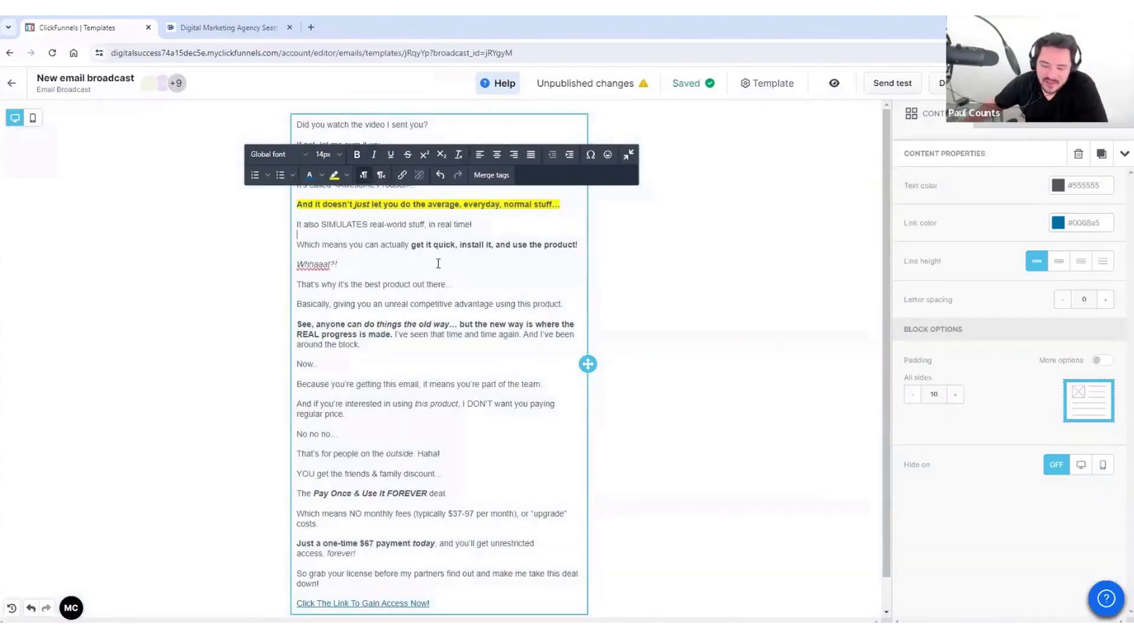
pyautogui.scroll(-1, 438, 263)
pyautogui.moveTo(299, 353); pyautogui.dragTo(417, 346)
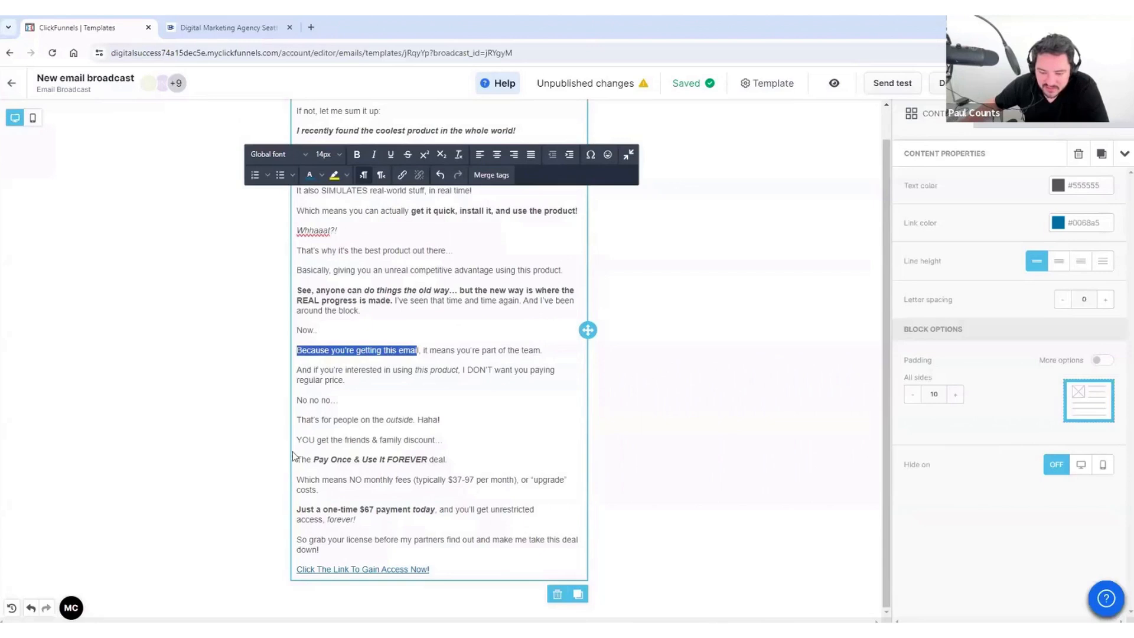
pyautogui.moveTo(301, 460); pyautogui.dragTo(446, 458)
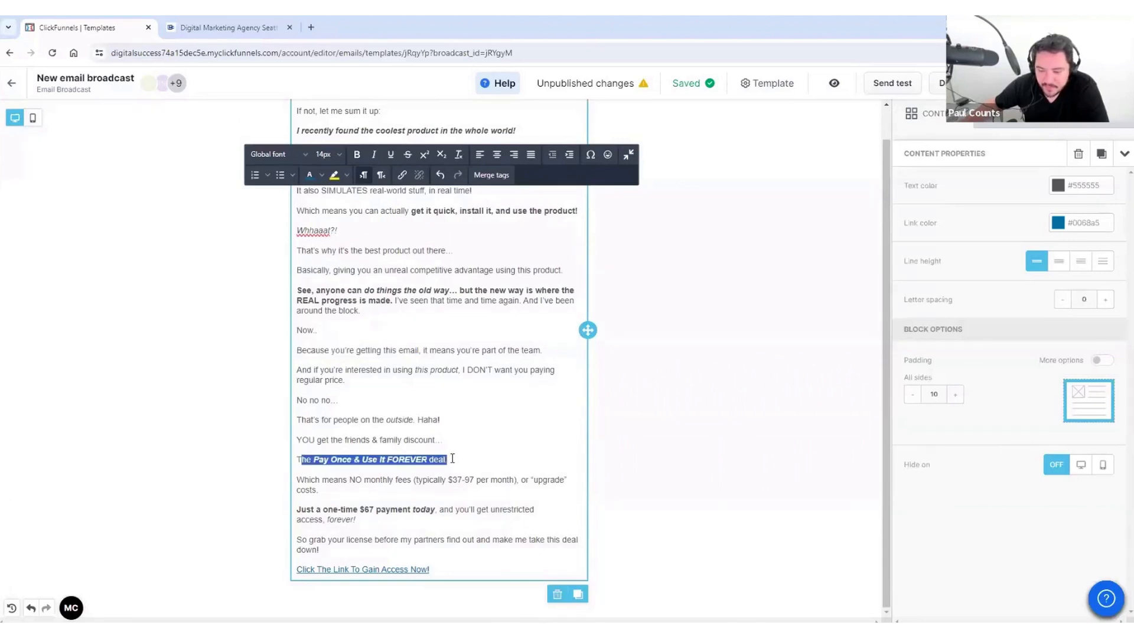
pyautogui.click(402, 175)
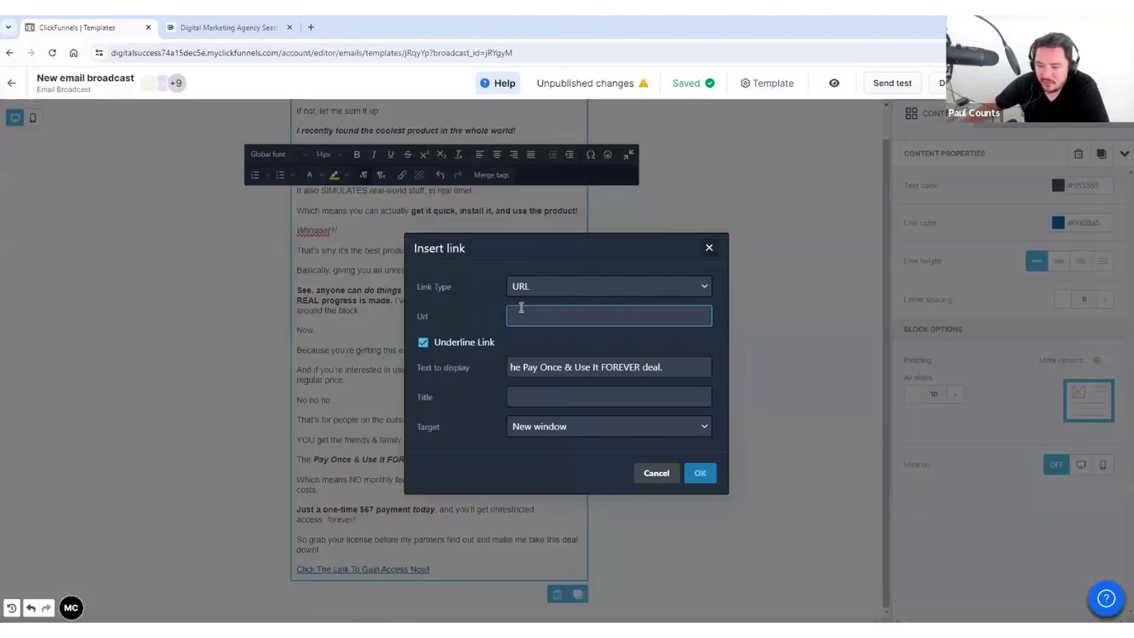
pyautogui.write('https')
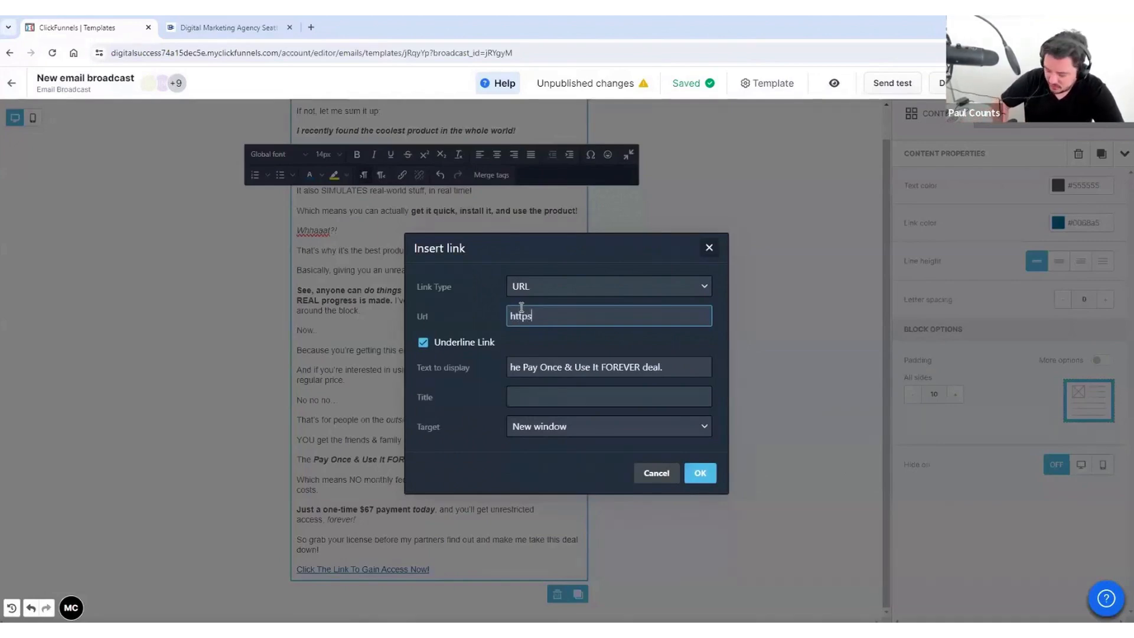
pyautogui.write('://www.yo')
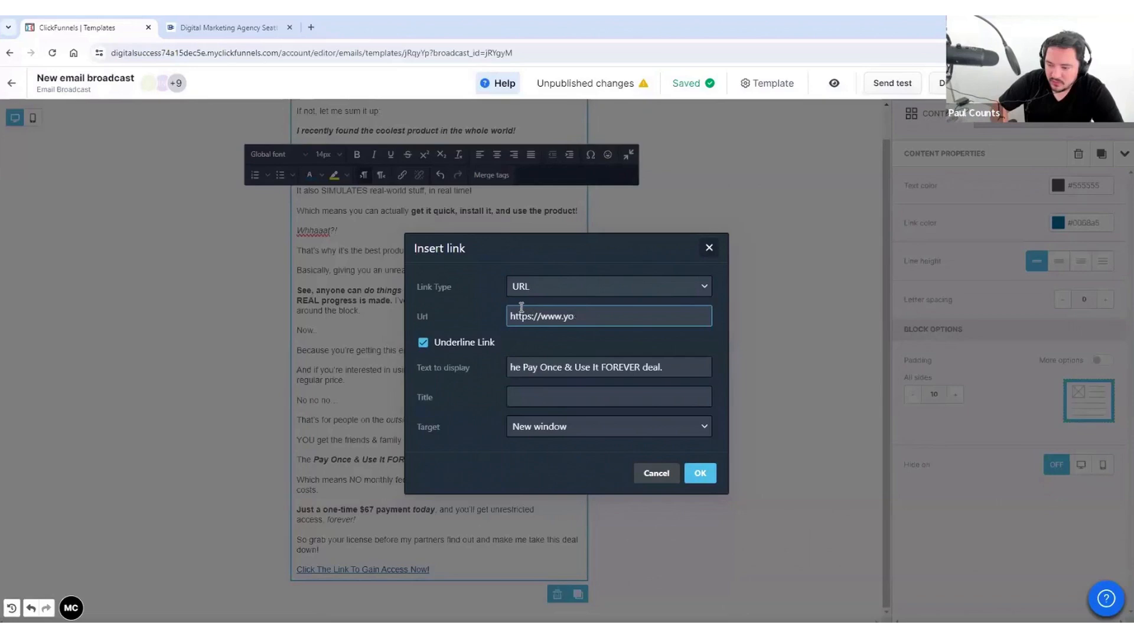
pyautogui.write('urlinkhere.com')
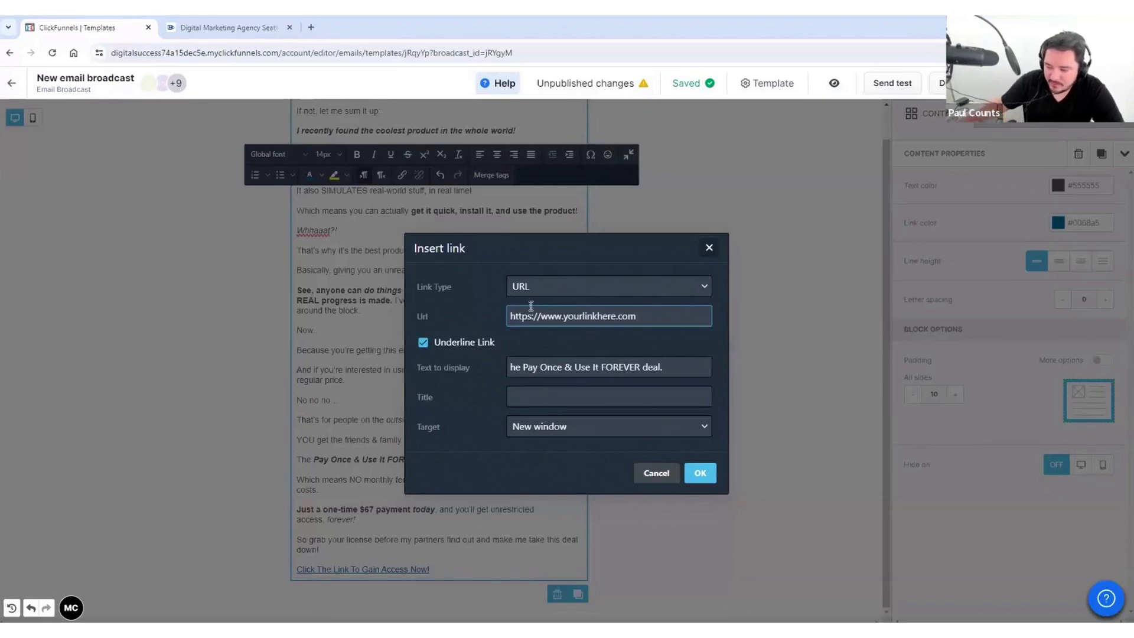
pyautogui.write('https')
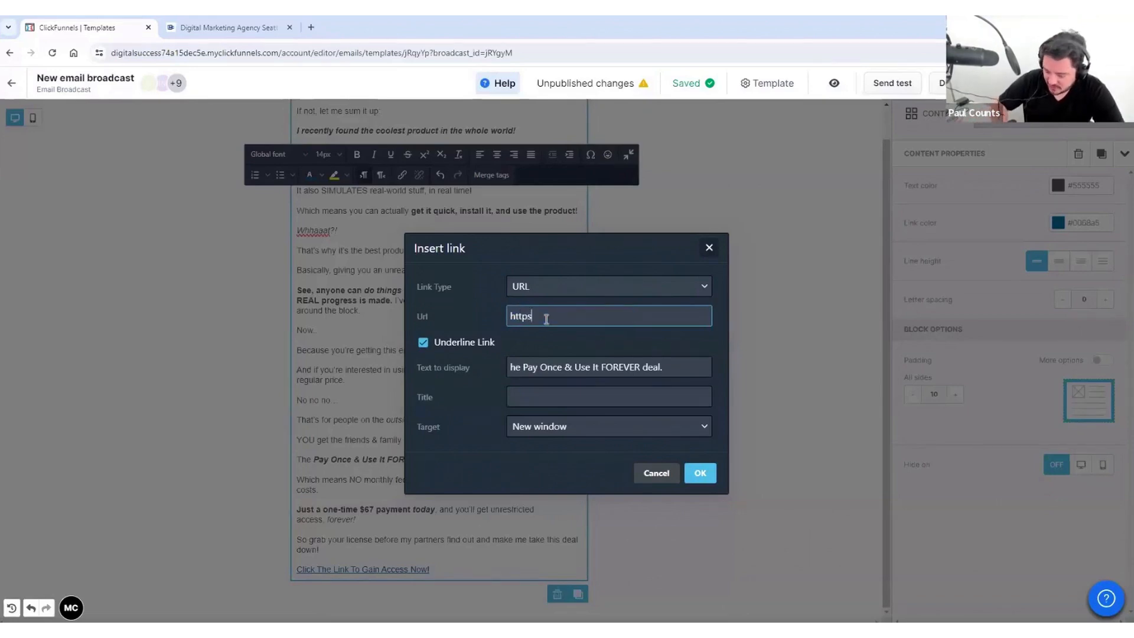
pyautogui.write('://www.6figur')
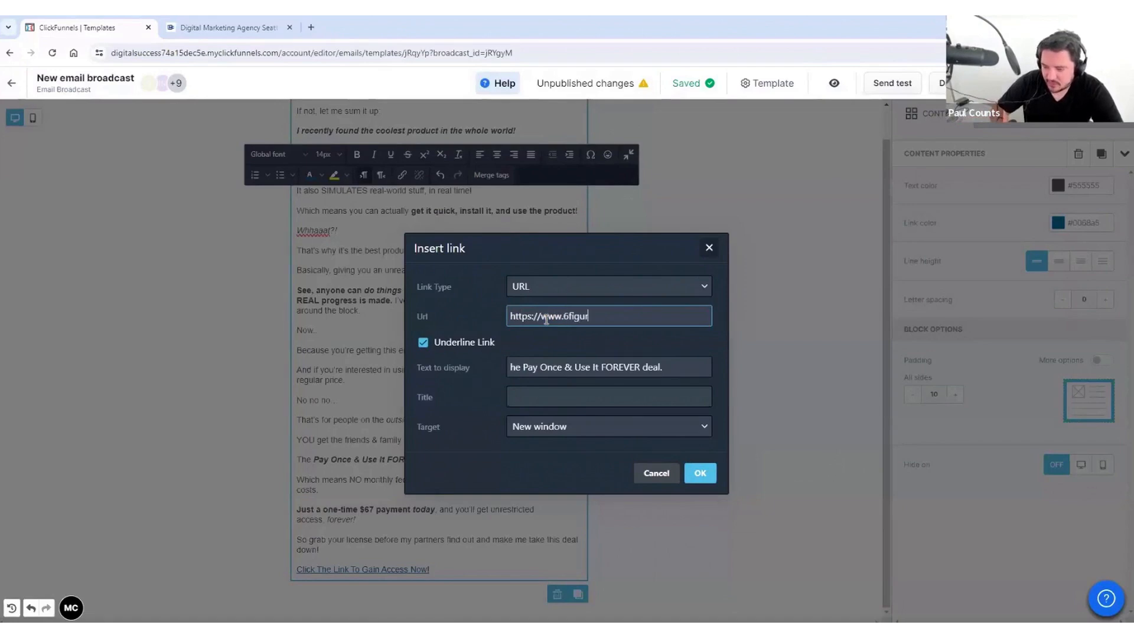
pyautogui.write('einsider.com')
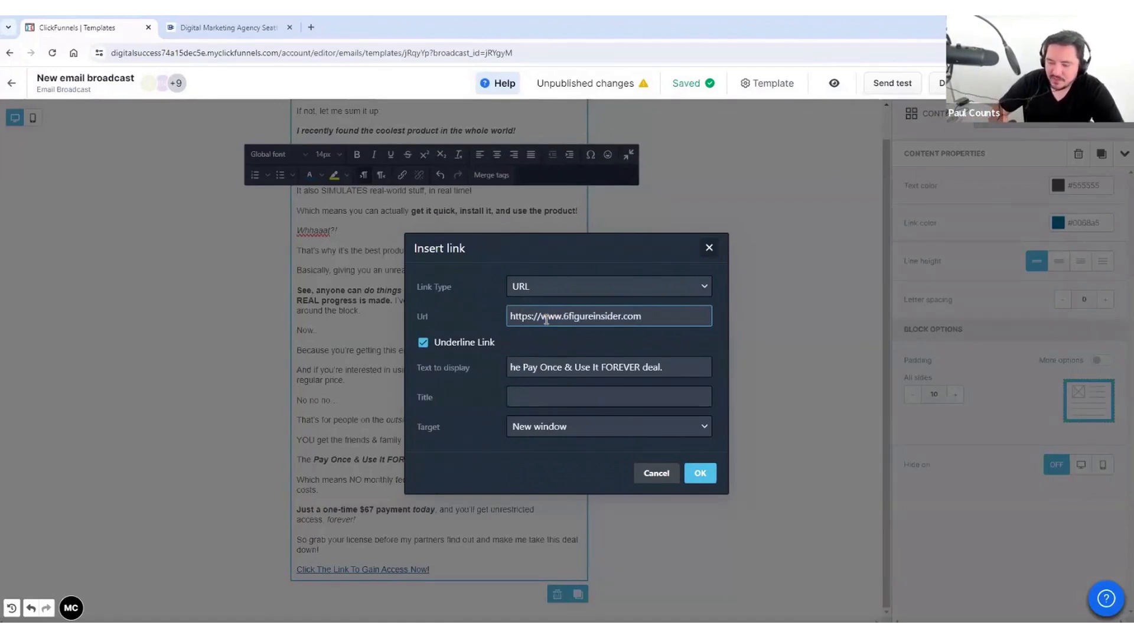
pyautogui.click(630, 343)
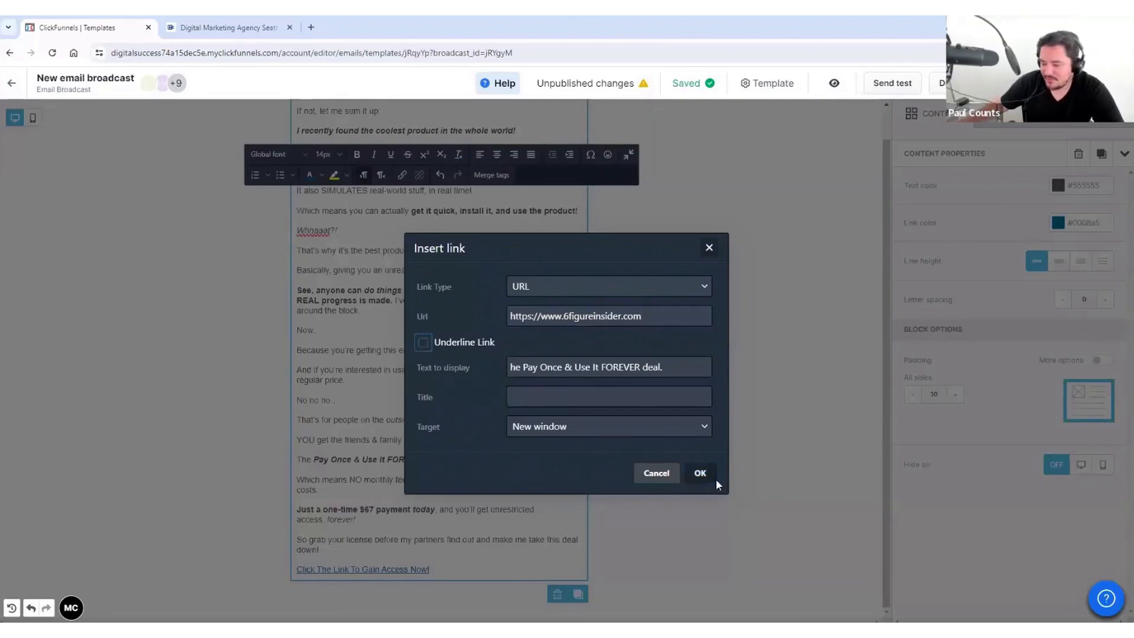
pyautogui.click(699, 474)
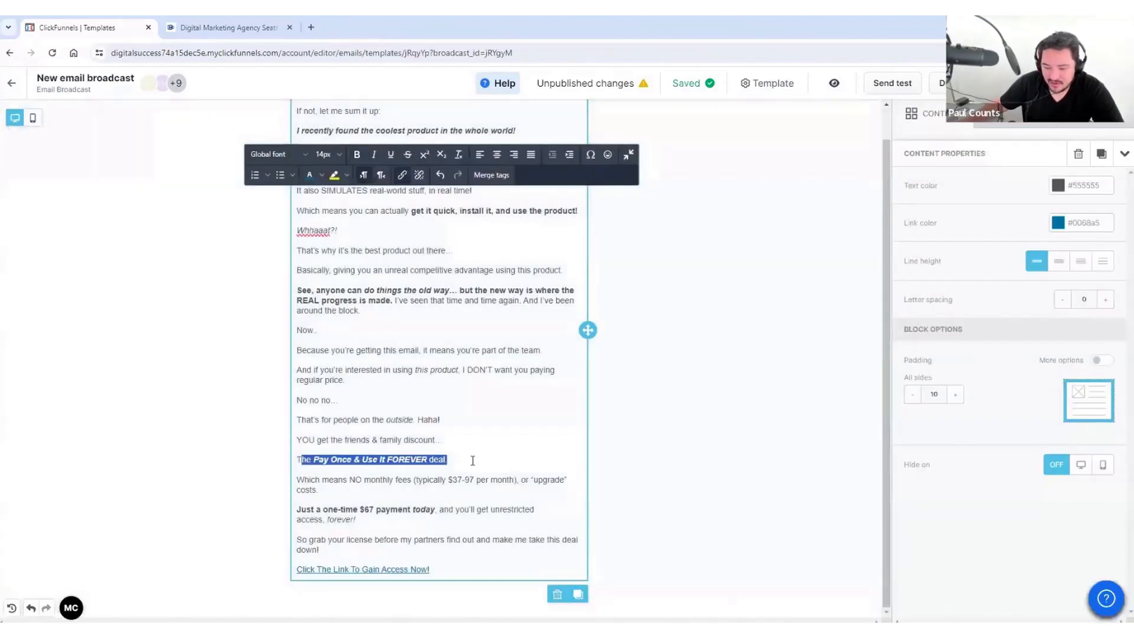
pyautogui.moveTo(473, 461); pyautogui.dragTo(275, 464)
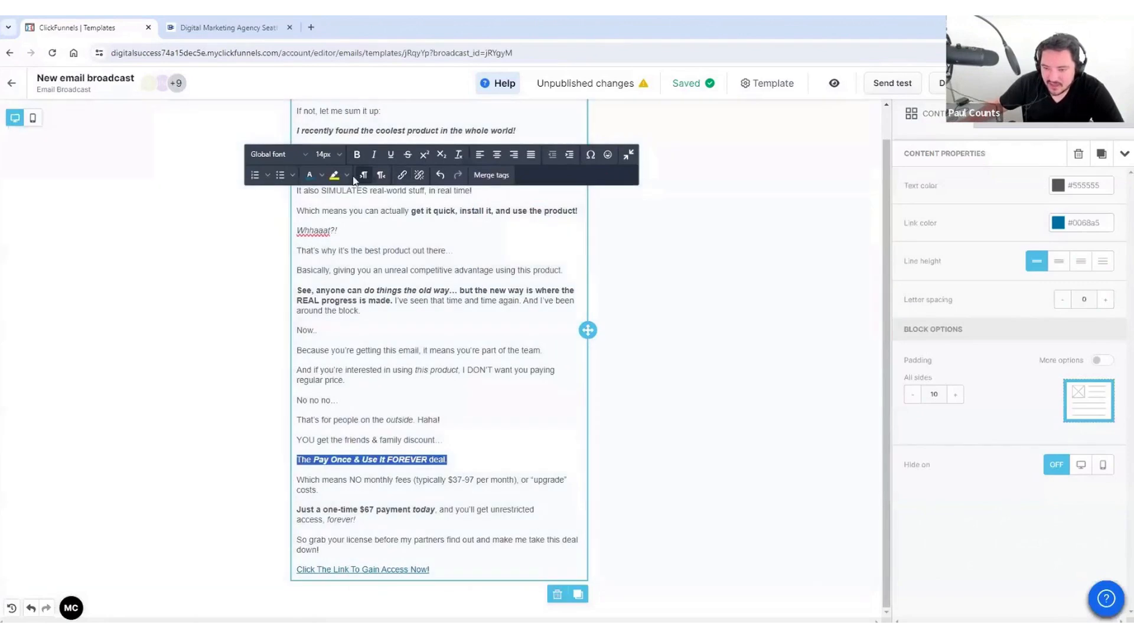
pyautogui.click(357, 154)
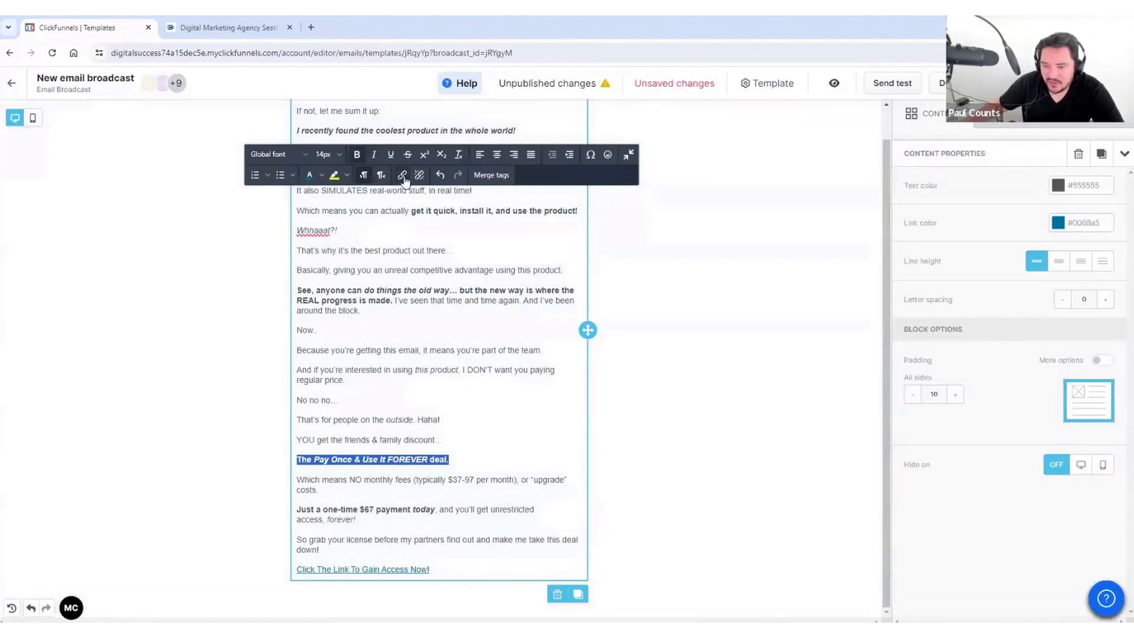
pyautogui.click(376, 155)
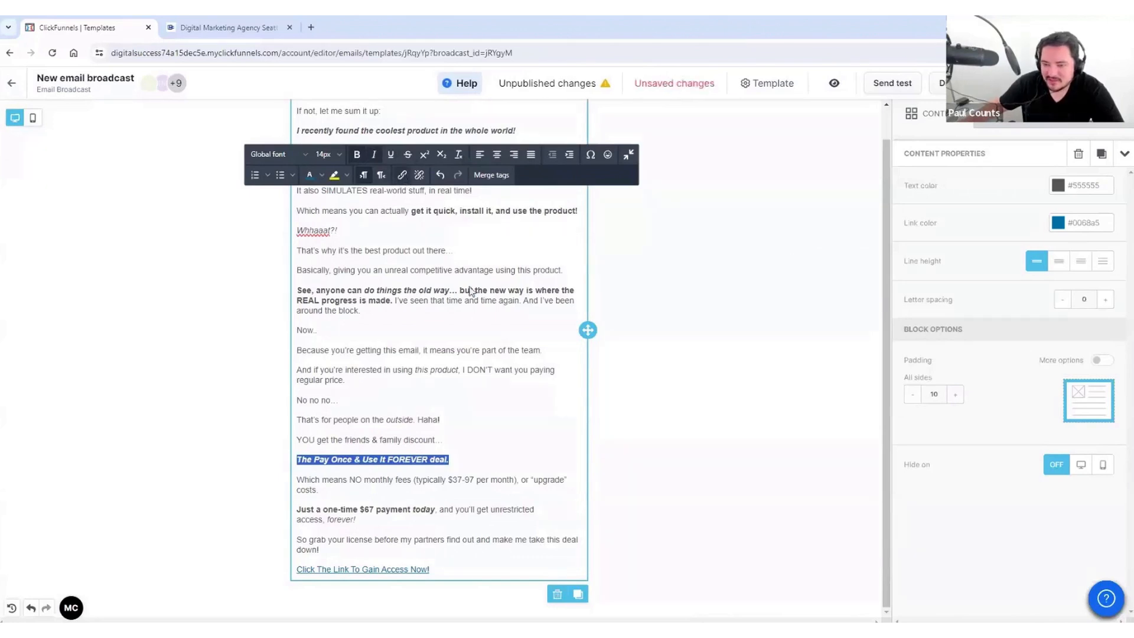
pyautogui.click(402, 176)
pyautogui.write('https://www.6figuresind')
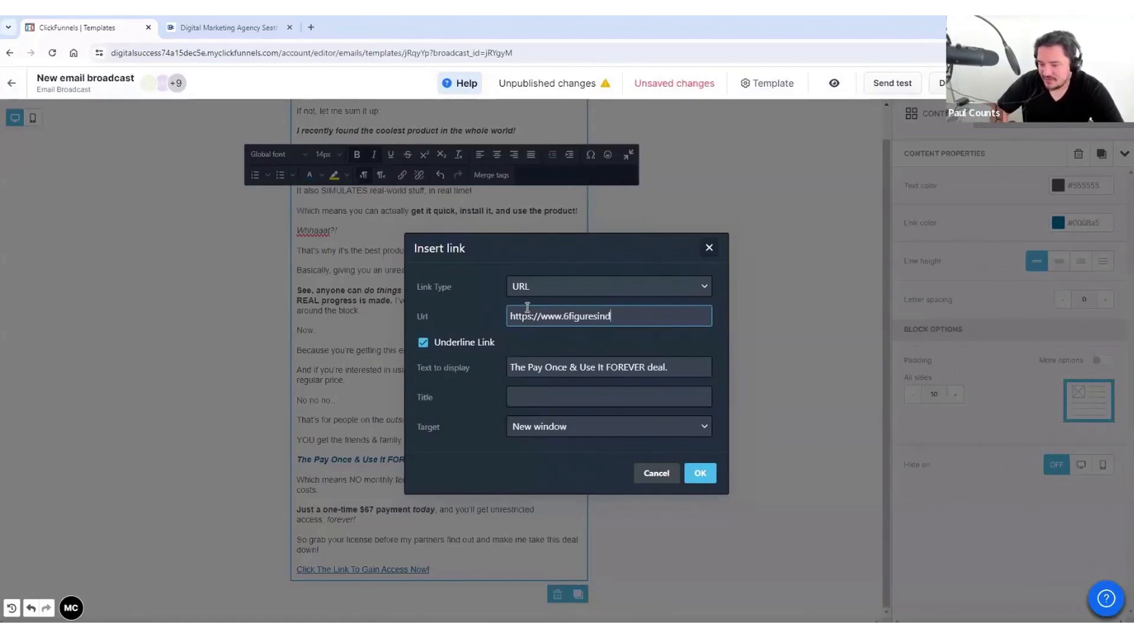
pyautogui.write('er')
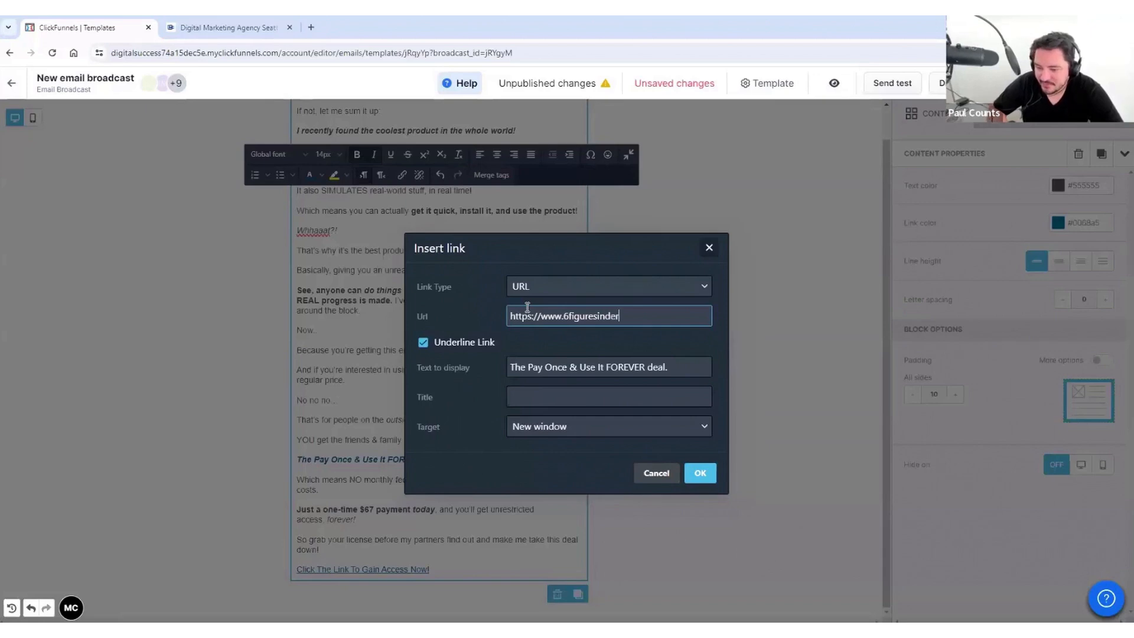
pyautogui.write('.com')
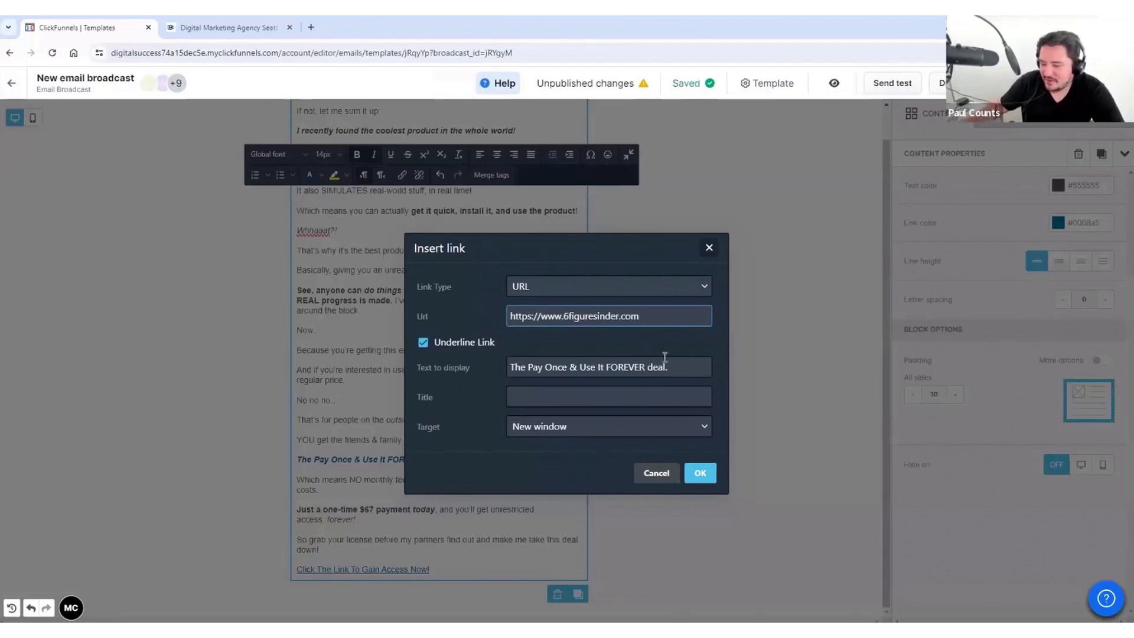
pyautogui.click(701, 474)
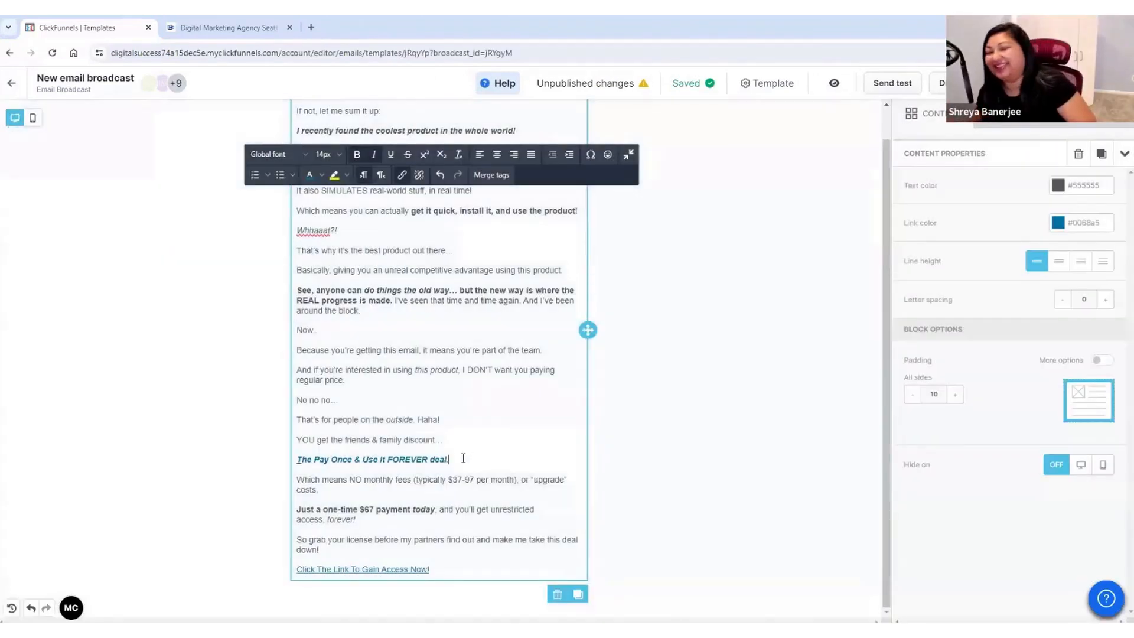
# Step: Underline 'The Pay Once & Use It FOREVER deal.' and deselect the text
pyautogui.keyDown('shift'); pyautogui.click(294, 460); pyautogui.keyUp('shift')
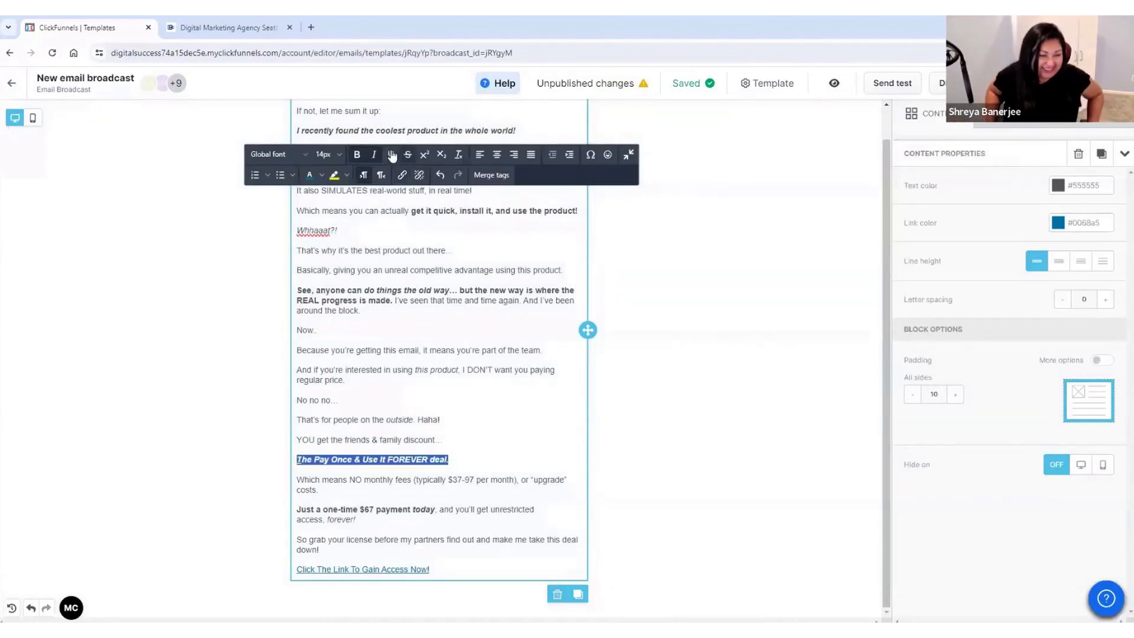
pyautogui.click(458, 425)
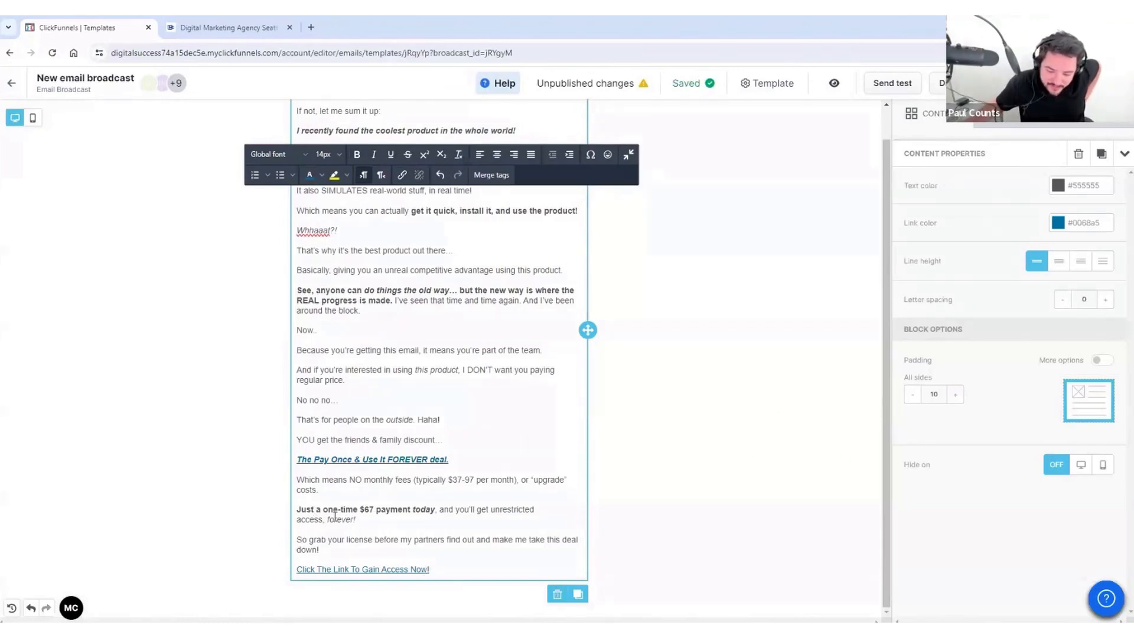
pyautogui.moveTo(298, 509); pyautogui.dragTo(393, 520)
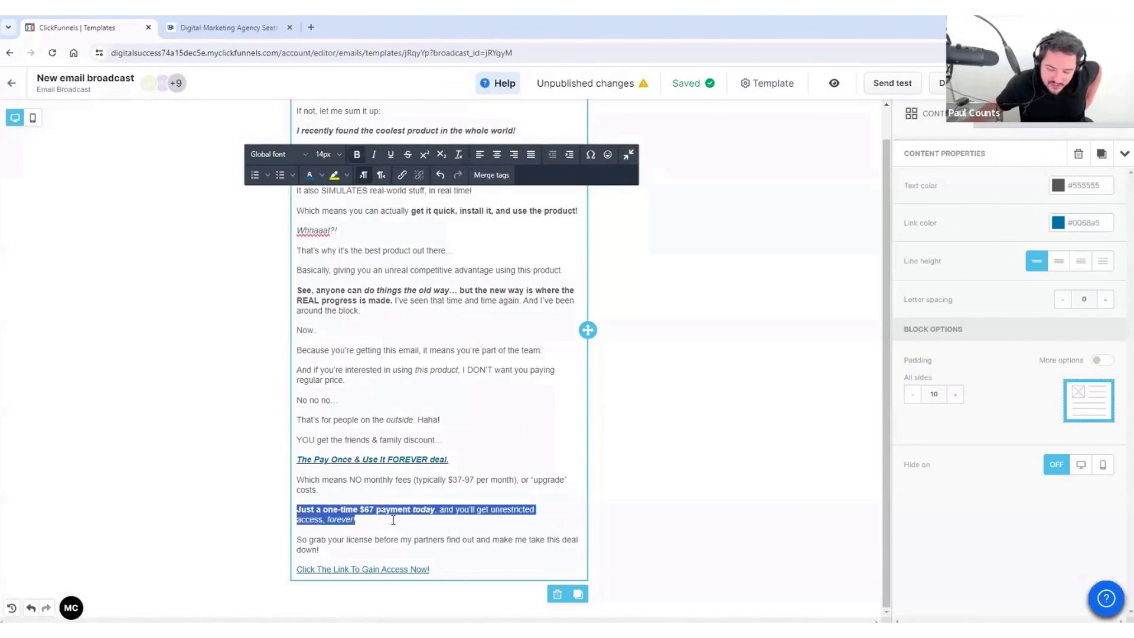
pyautogui.click(407, 521)
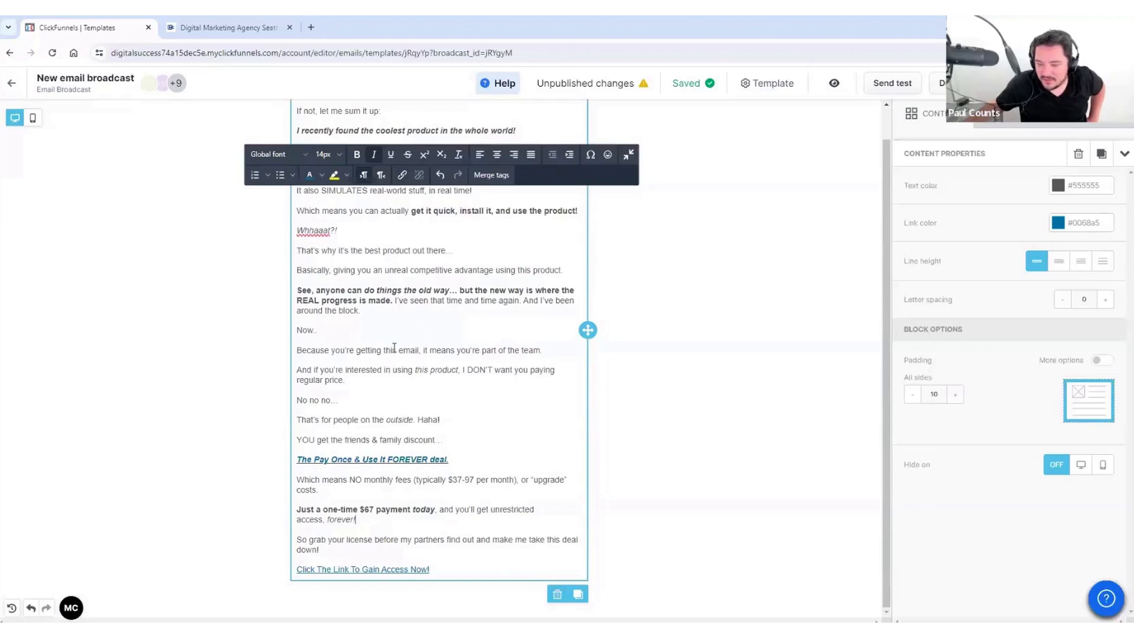
pyautogui.scroll(1, 394, 348)
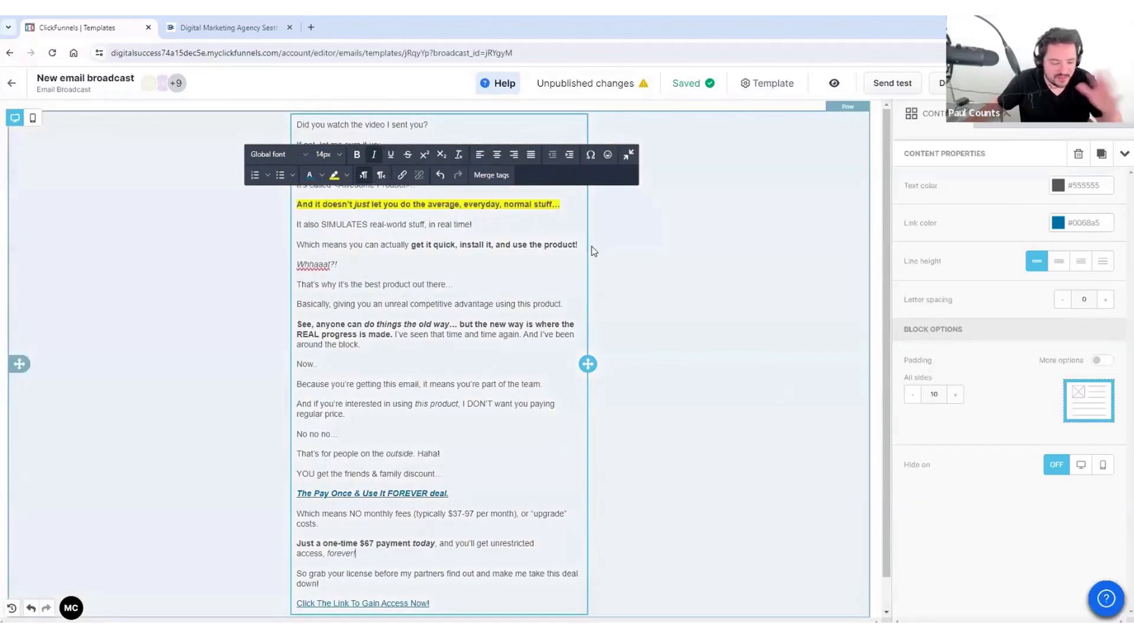
pyautogui.scroll(-1, 590, 296)
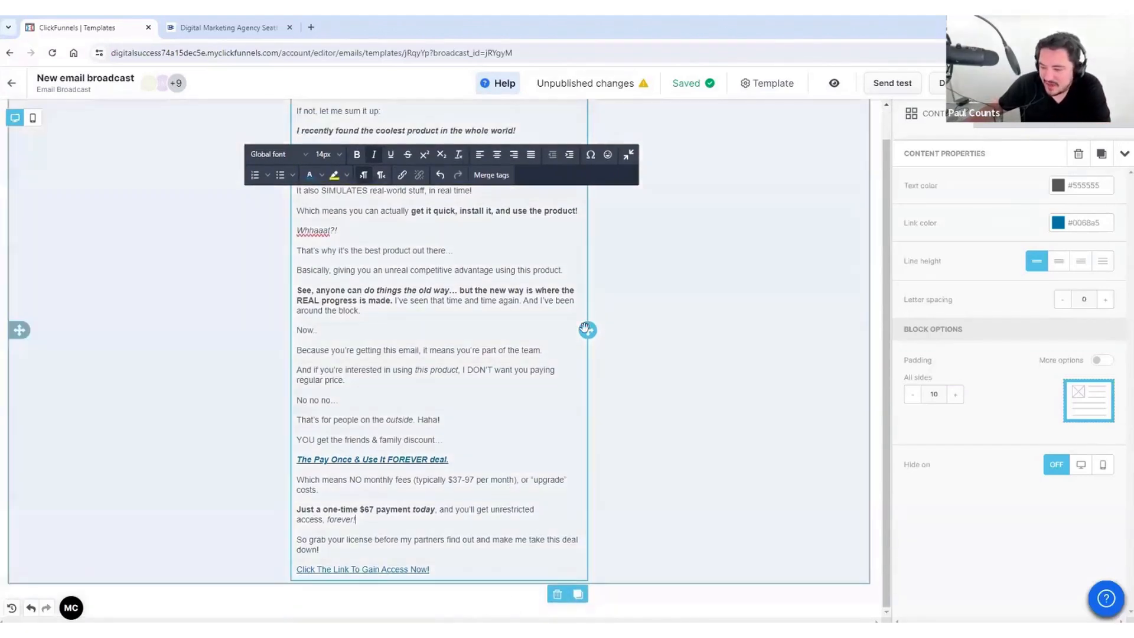
pyautogui.scroll(1, 585, 329)
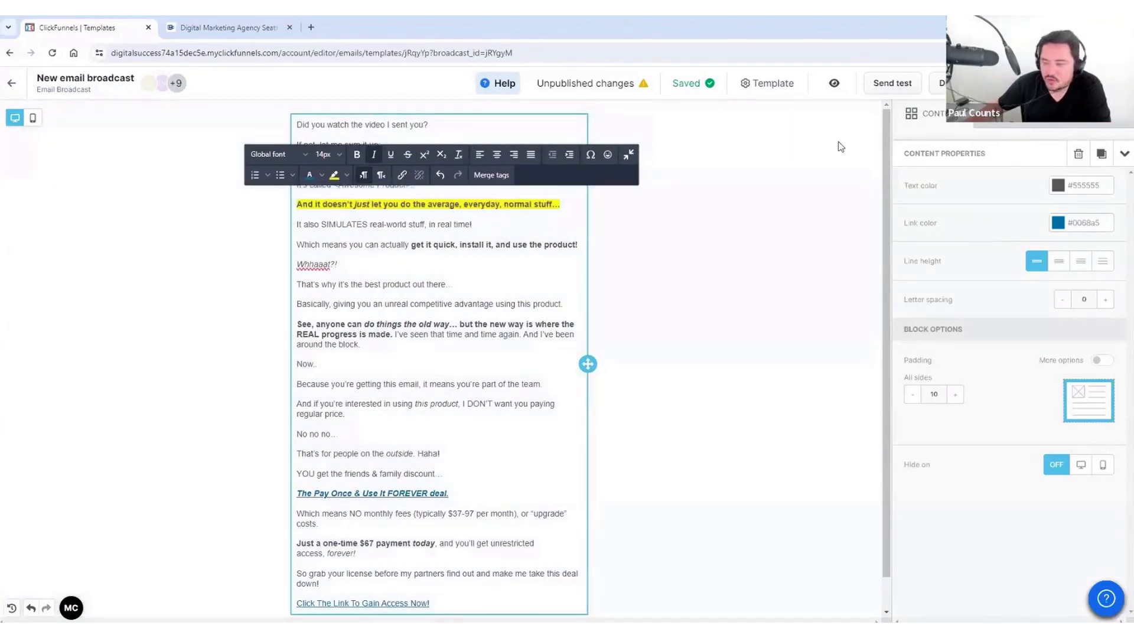
# Step: Add an Image block at the bottom of the email, below the last link
pyautogui.click(1024, 120)
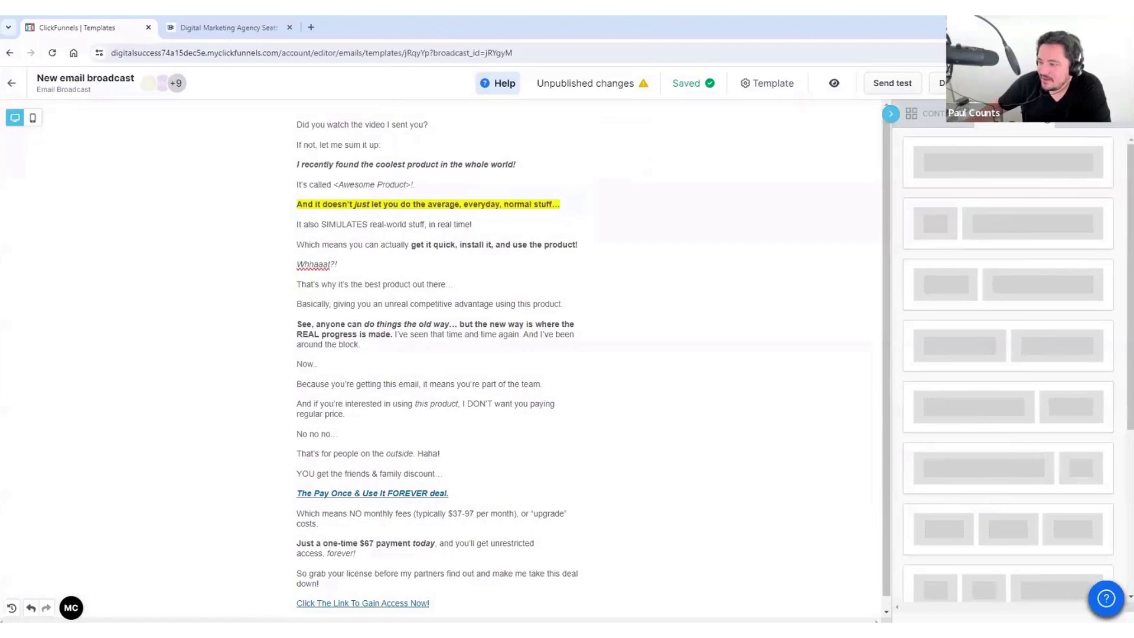
pyautogui.click(1010, 125)
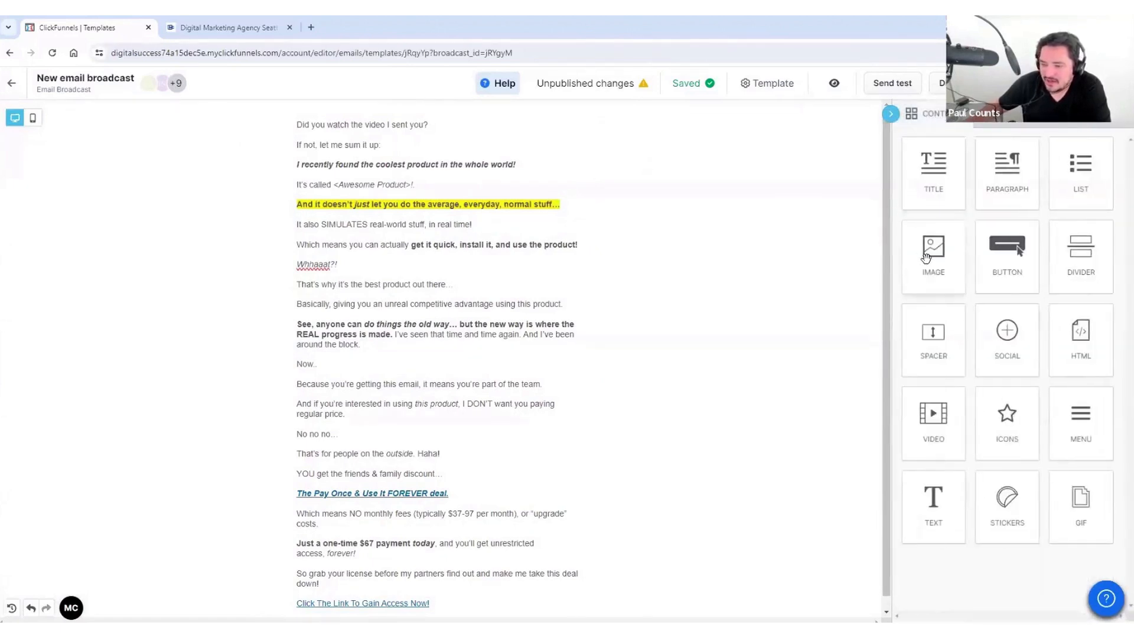
pyautogui.moveTo(927, 260); pyautogui.dragTo(440, 577)
pyautogui.click(402, 508)
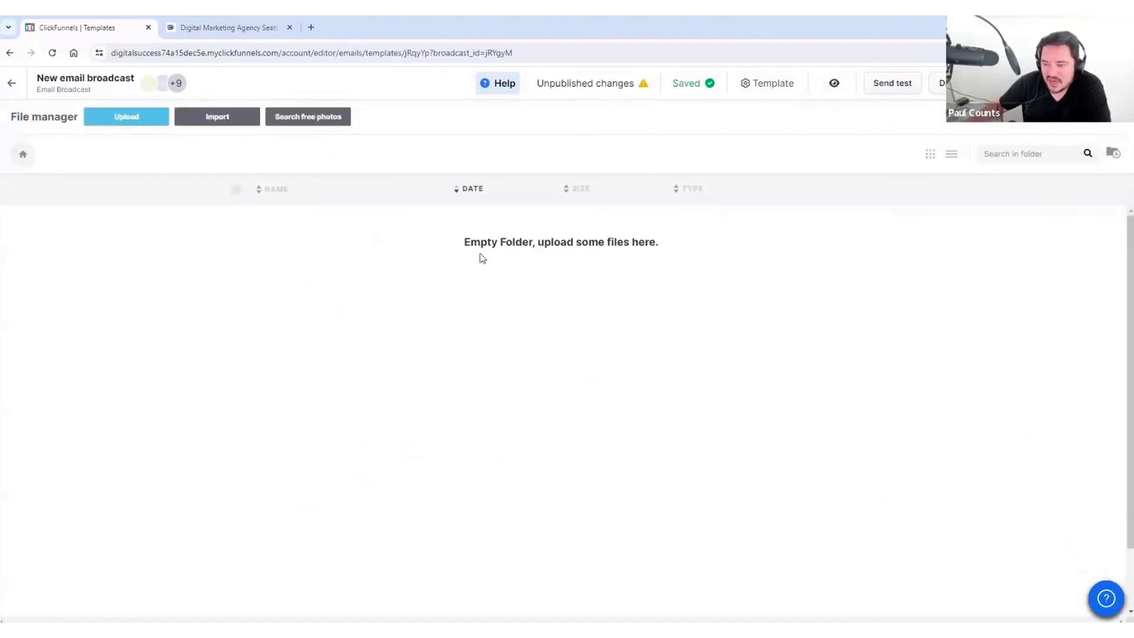
# Step: Search free stock photos for 'paptop' and insert the first laptop photo
pyautogui.click(314, 117)
pyautogui.click(541, 380)
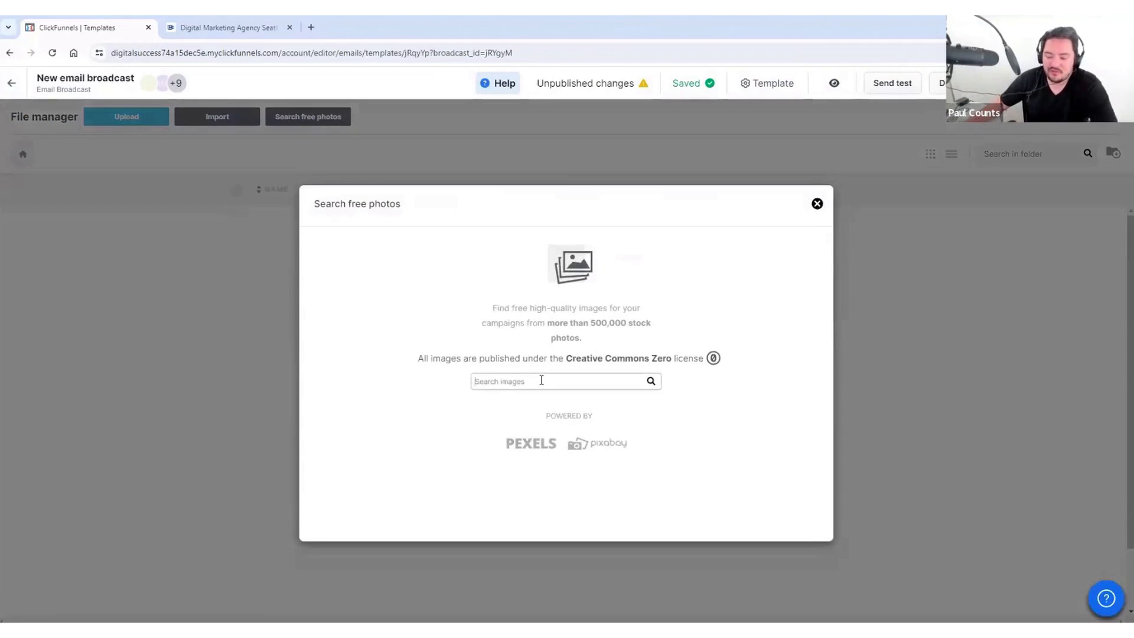
pyautogui.write('pap')
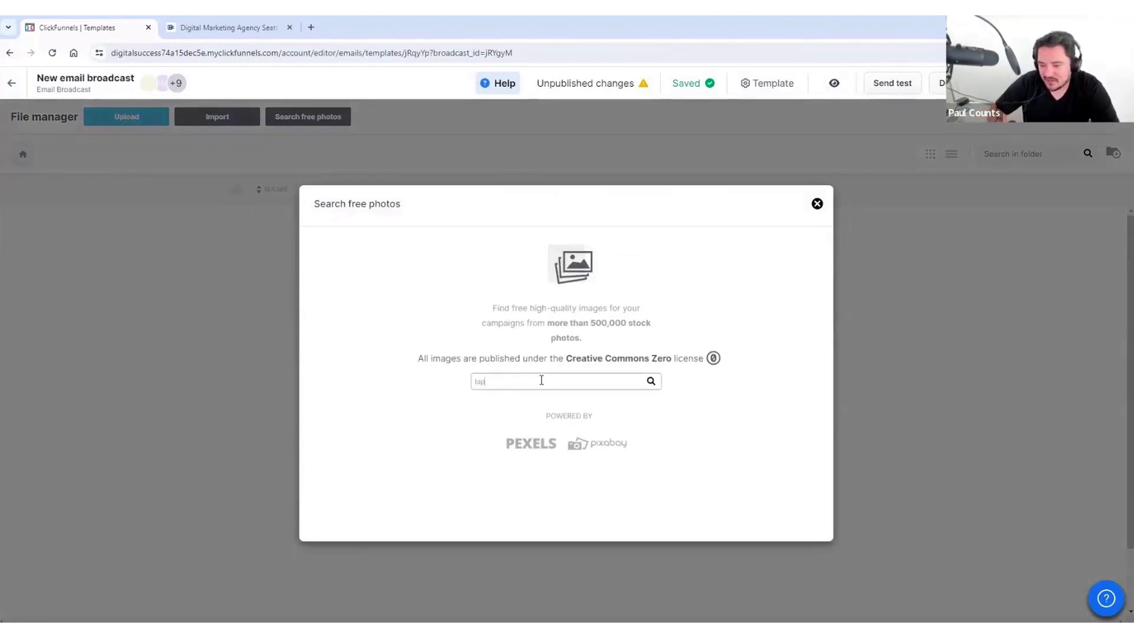
pyautogui.write('top')
pyautogui.press('Return')
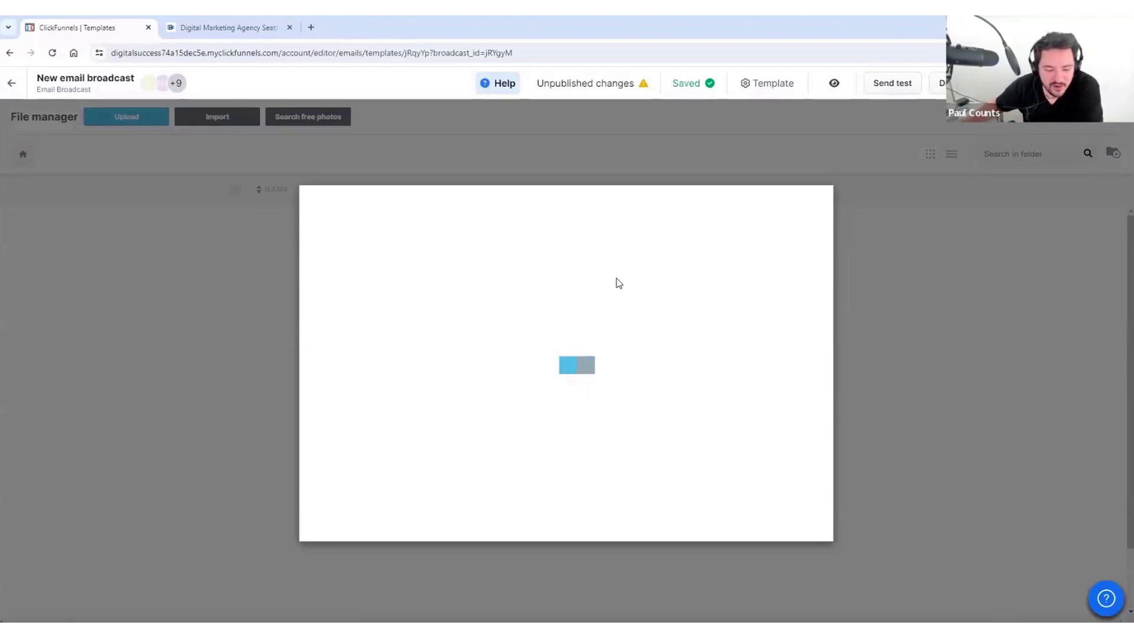
pyautogui.click(384, 326)
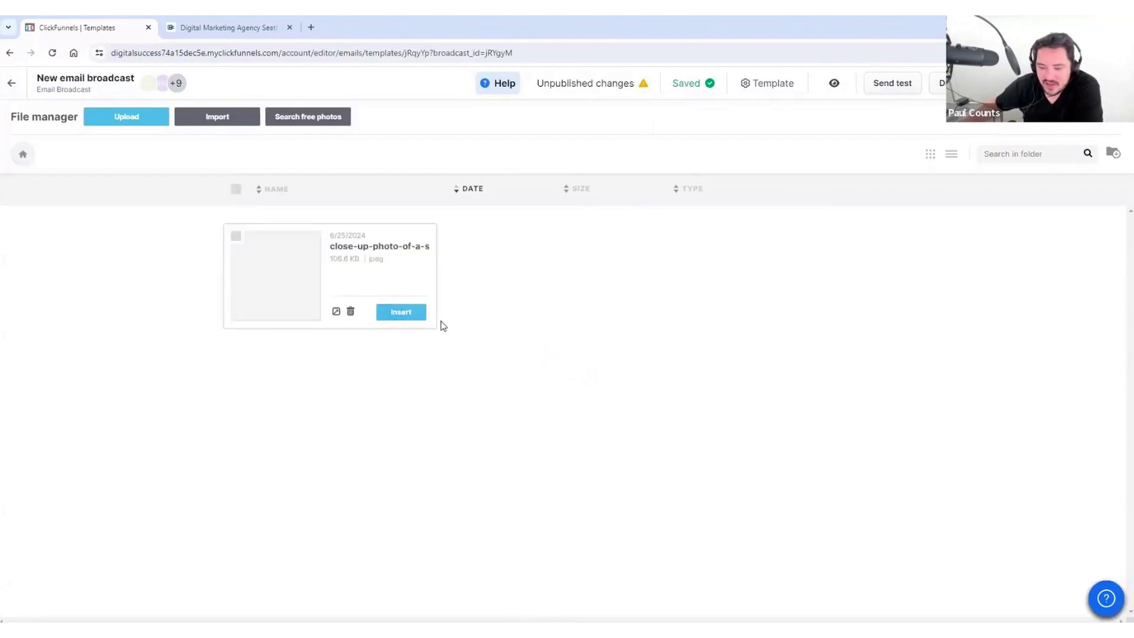
pyautogui.click(423, 313)
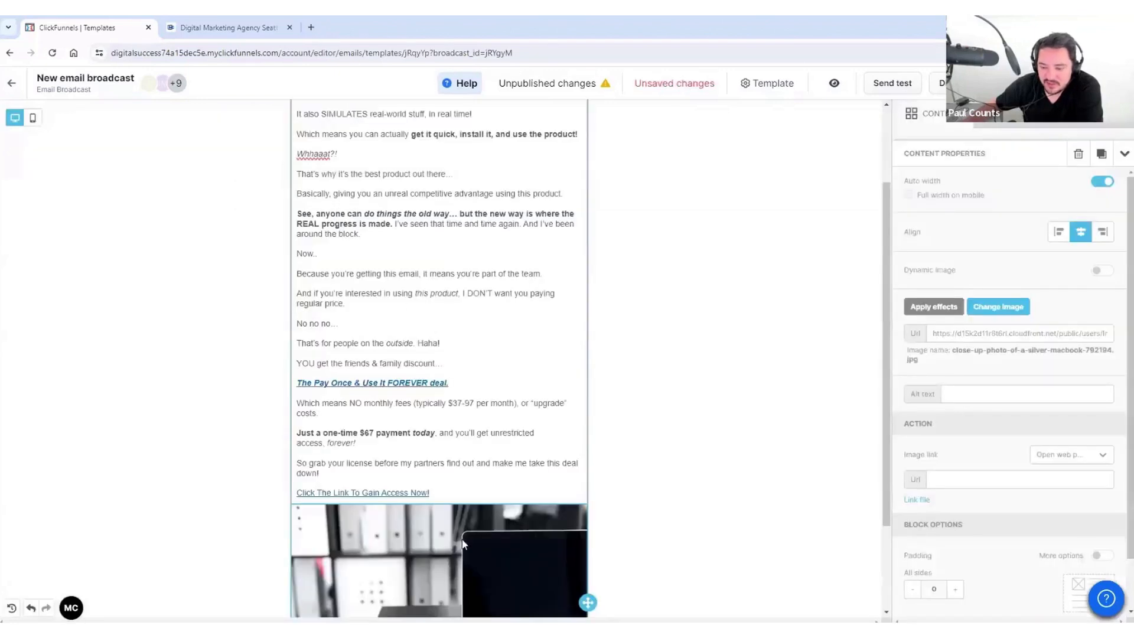
pyautogui.scroll(-3, 468, 453)
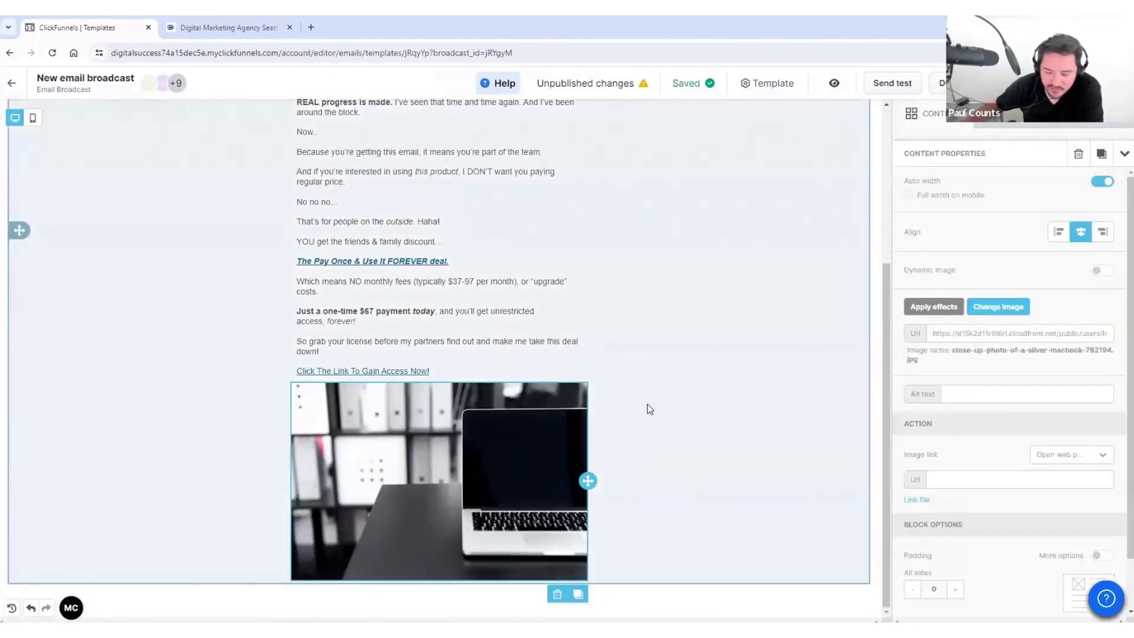
pyautogui.click(647, 409)
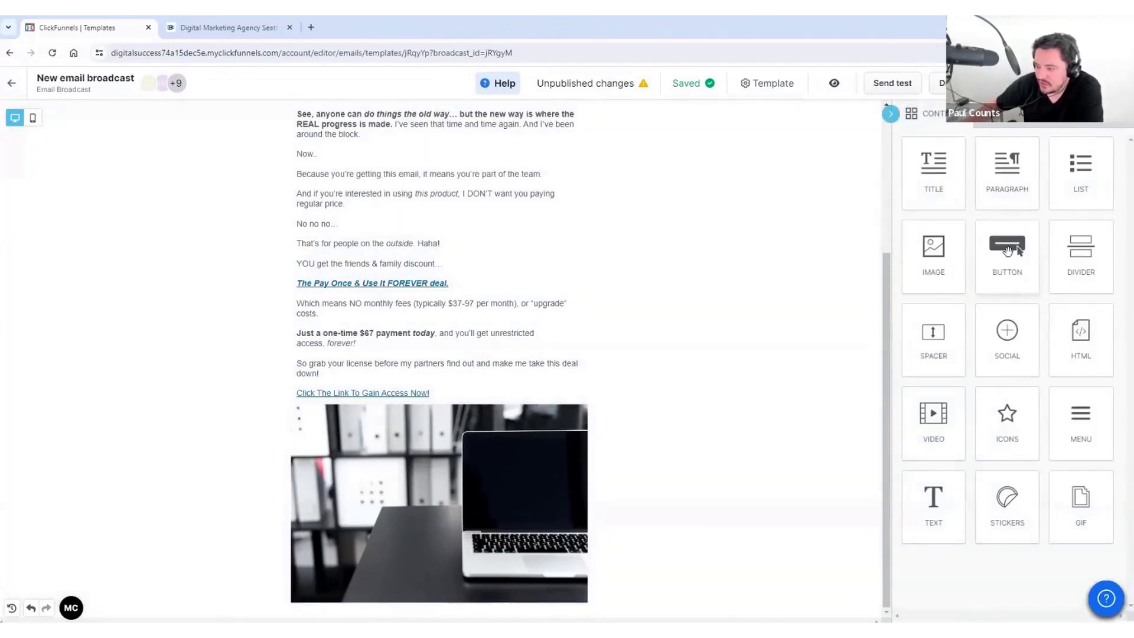
# Step: Add a button above the laptop photo with a dark blue #0068a5 background
pyautogui.moveTo(1007, 251); pyautogui.dragTo(452, 434)
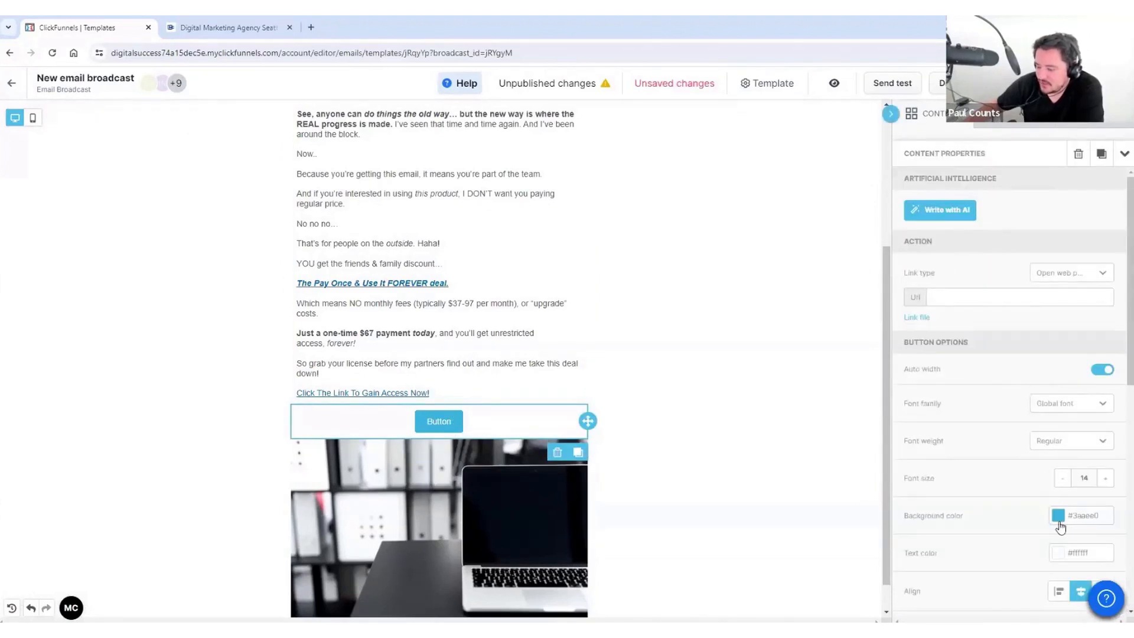
pyautogui.click(1058, 522)
pyautogui.scroll(-2, 975, 582)
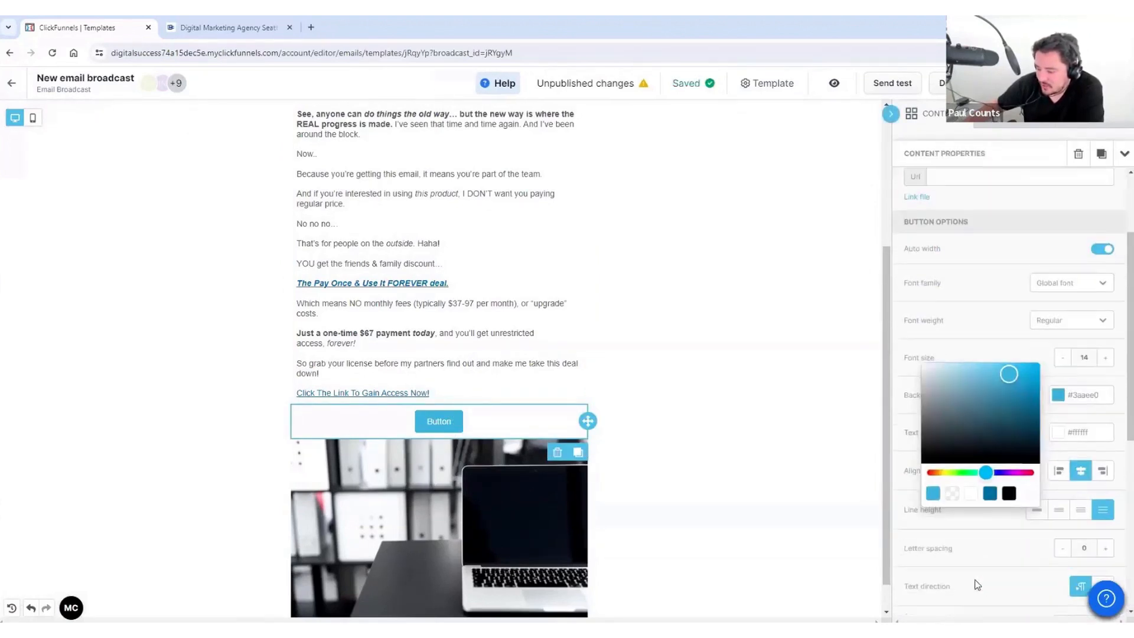
pyautogui.click(990, 493)
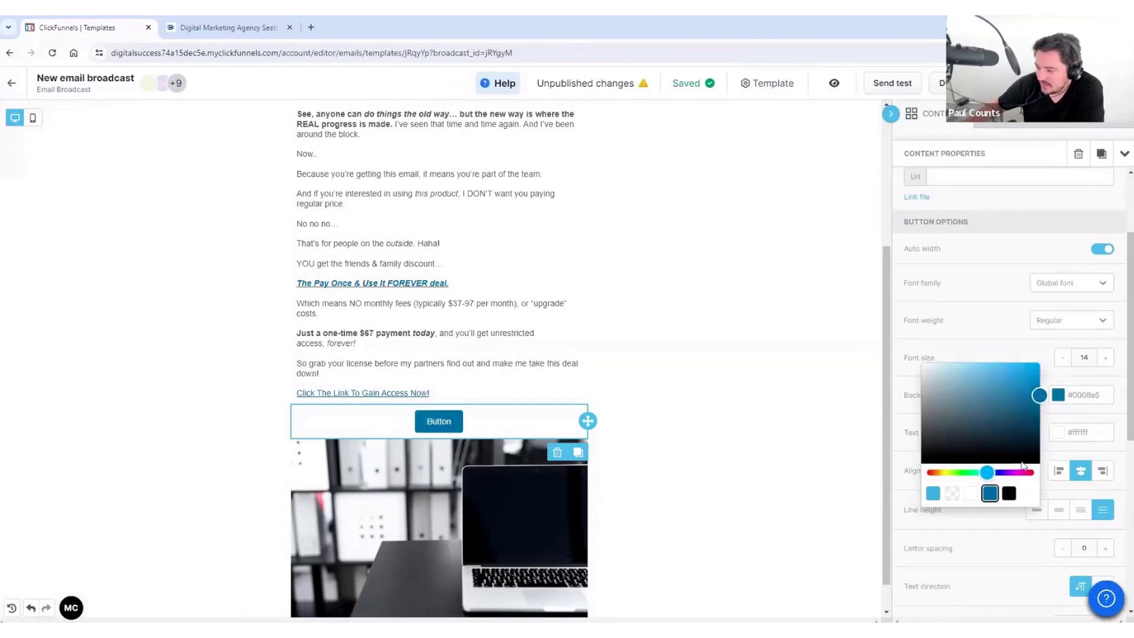
pyautogui.click(1017, 349)
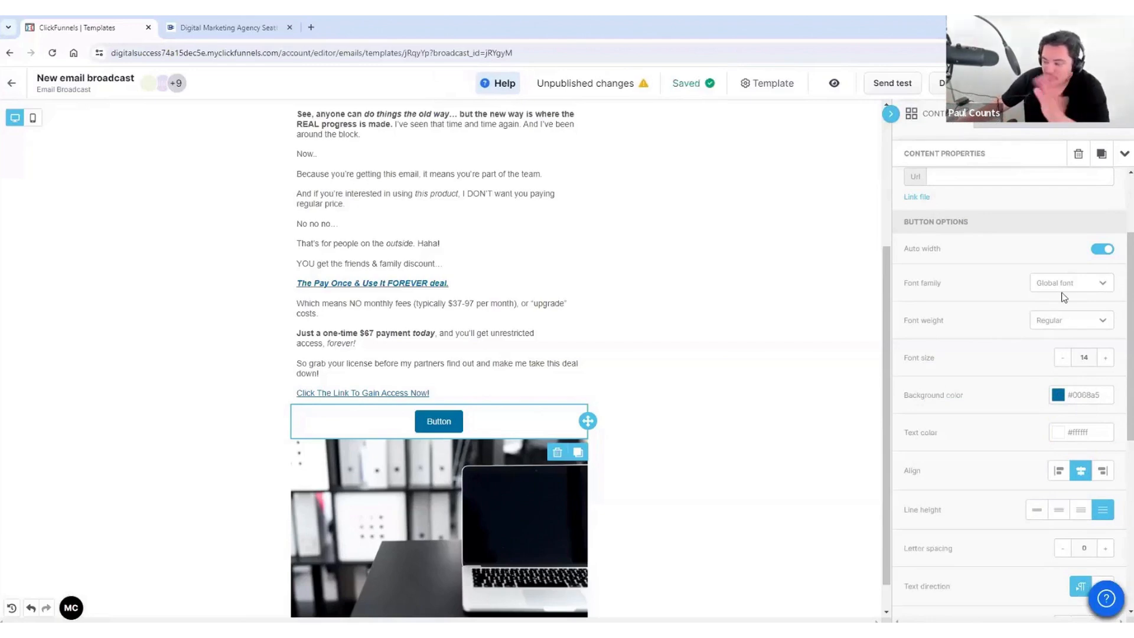
pyautogui.scroll(-5, 1004, 426)
pyautogui.scroll(7, 1011, 393)
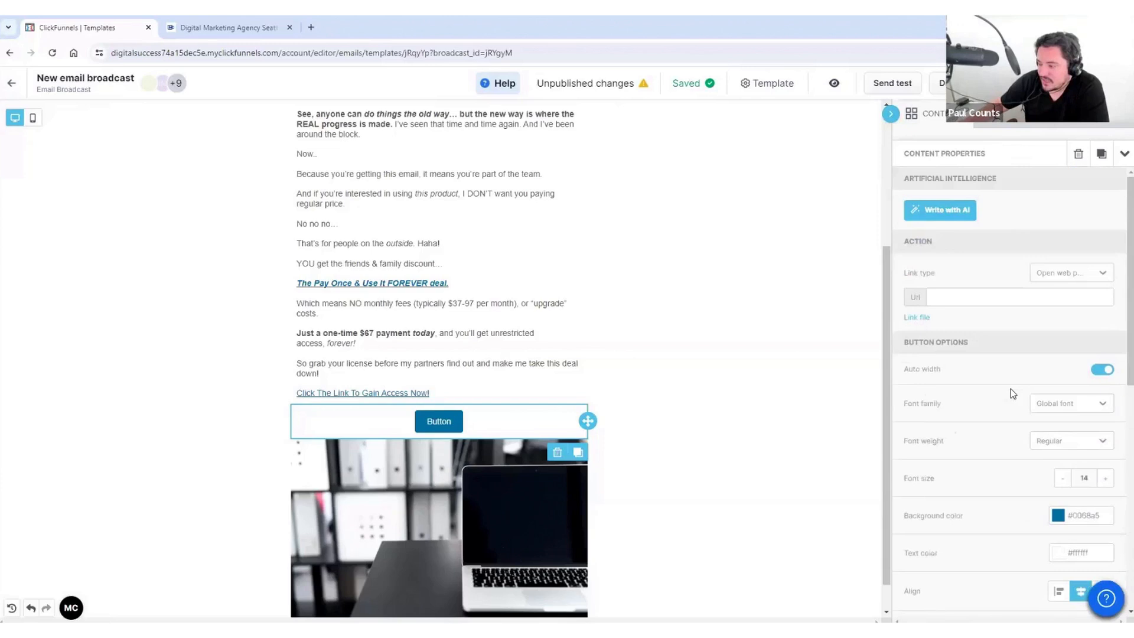
pyautogui.scroll(-2, 1020, 362)
pyautogui.scroll(2, 961, 279)
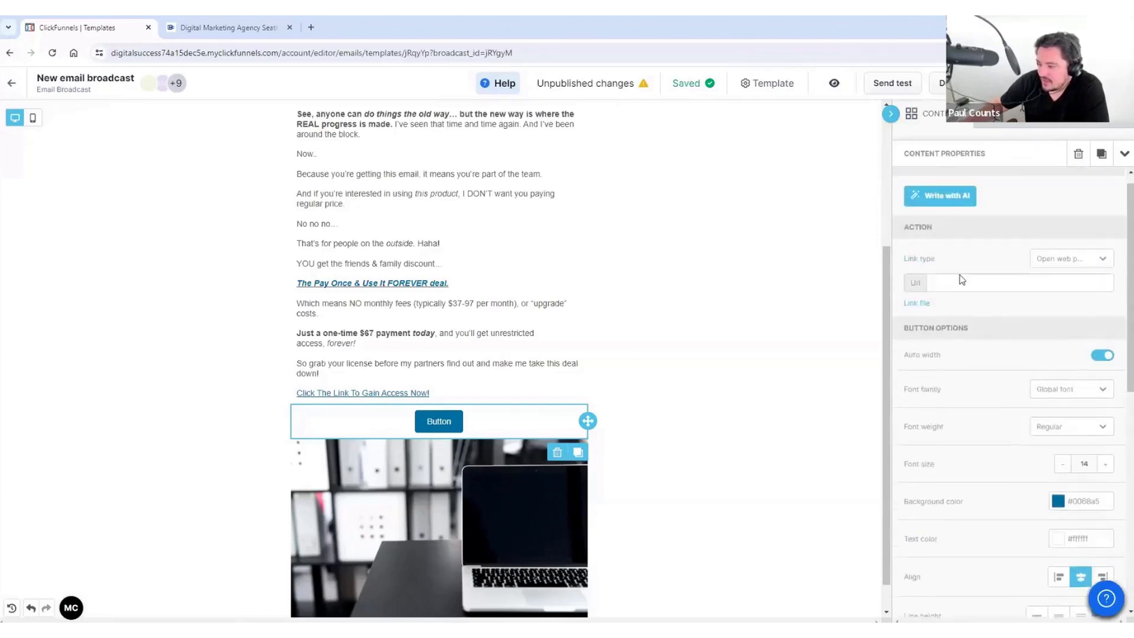
pyautogui.scroll(1, 962, 279)
pyautogui.click(964, 298)
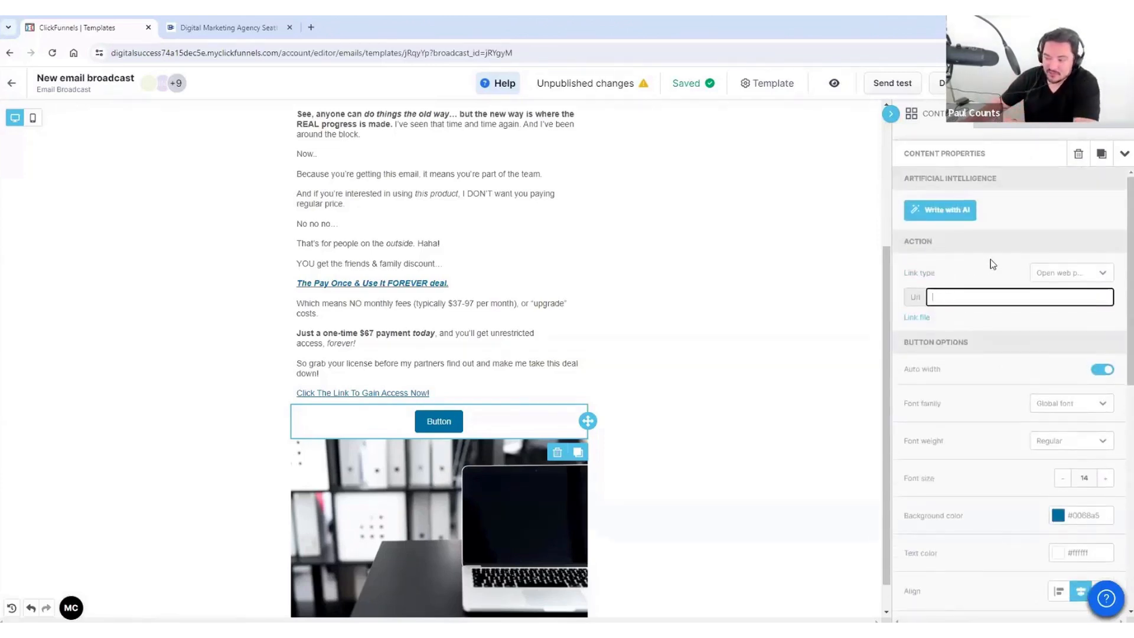
pyautogui.click(1075, 273)
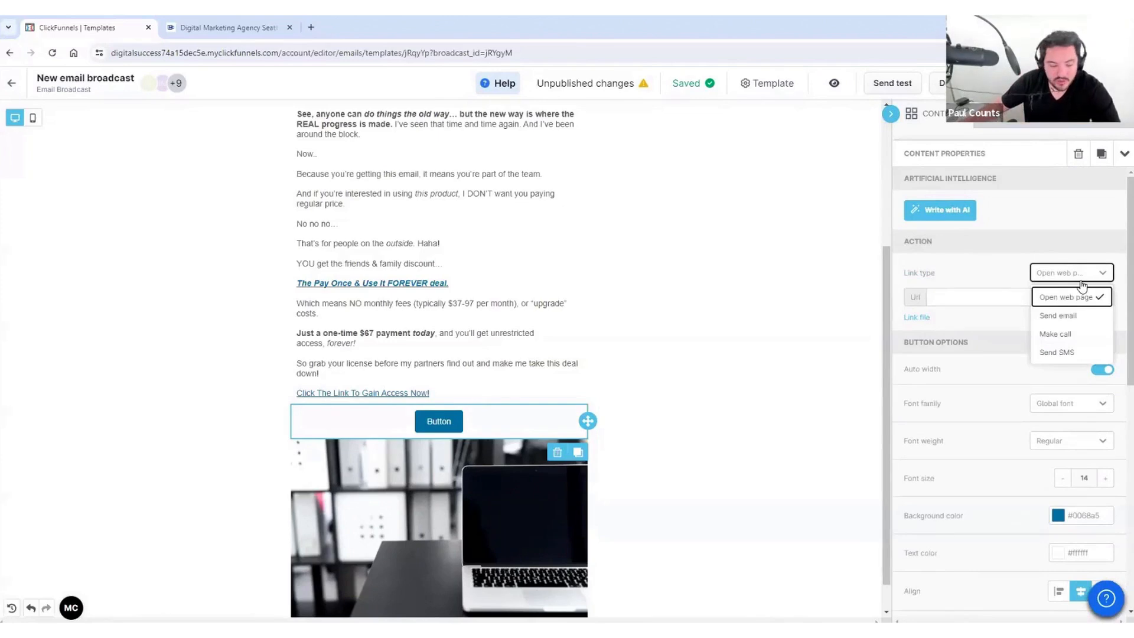
pyautogui.click(1070, 299)
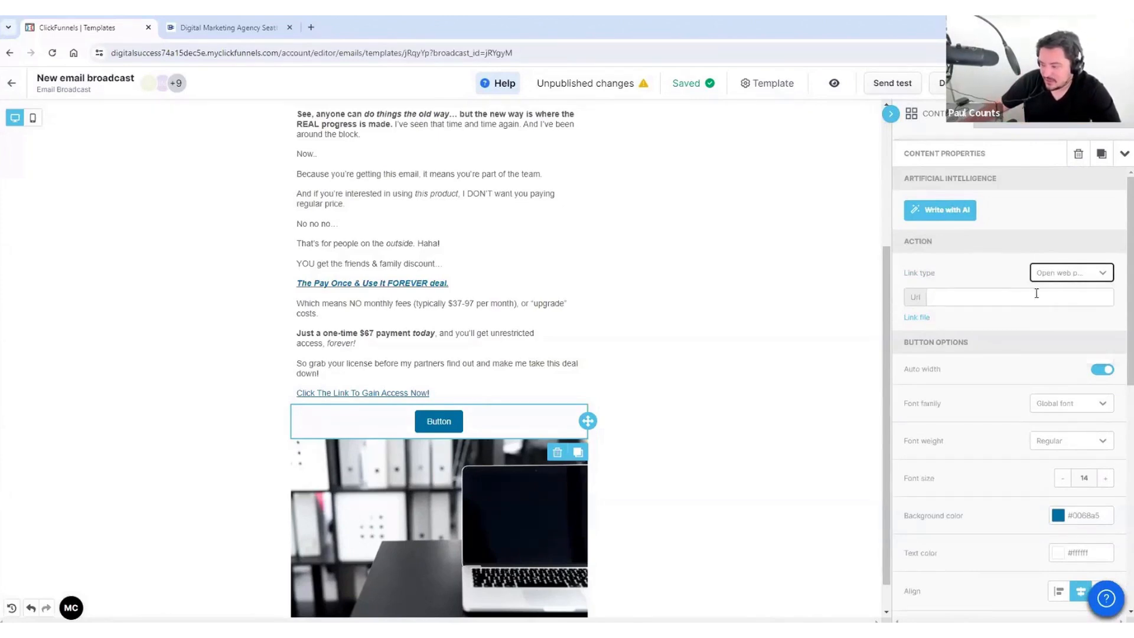
pyautogui.click(1068, 278)
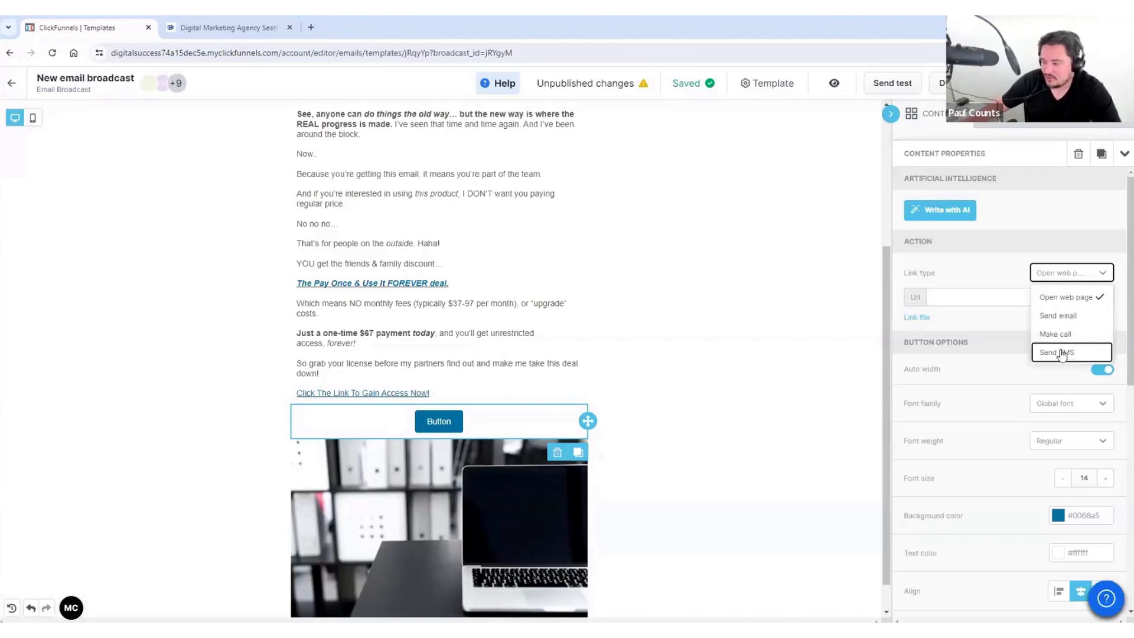
pyautogui.click(1061, 297)
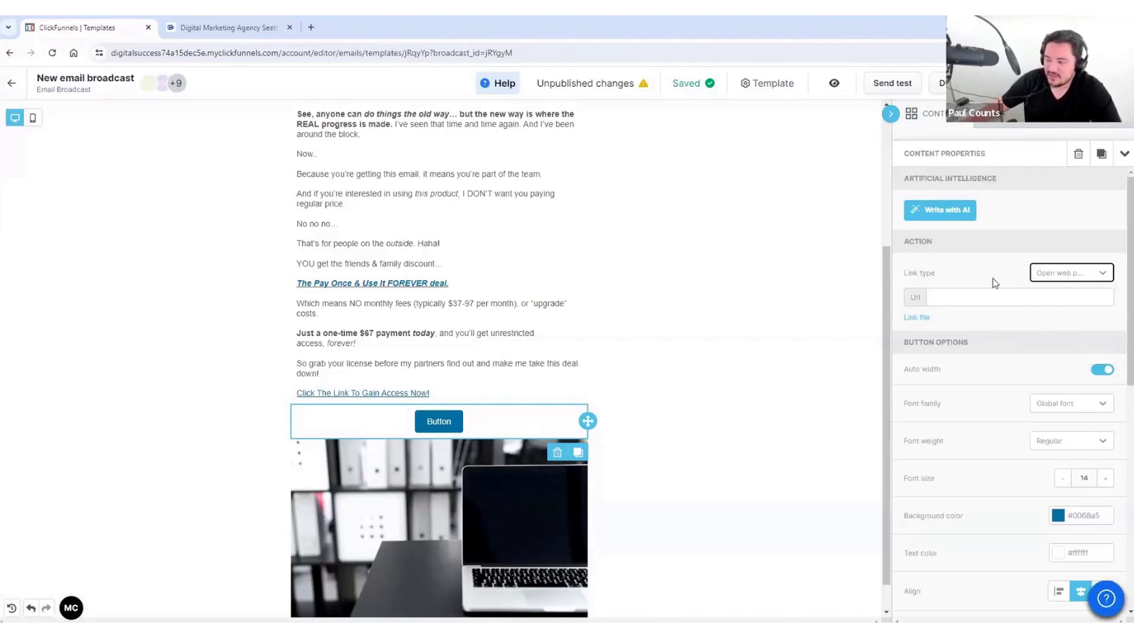
pyautogui.click(992, 294)
pyautogui.write('http')
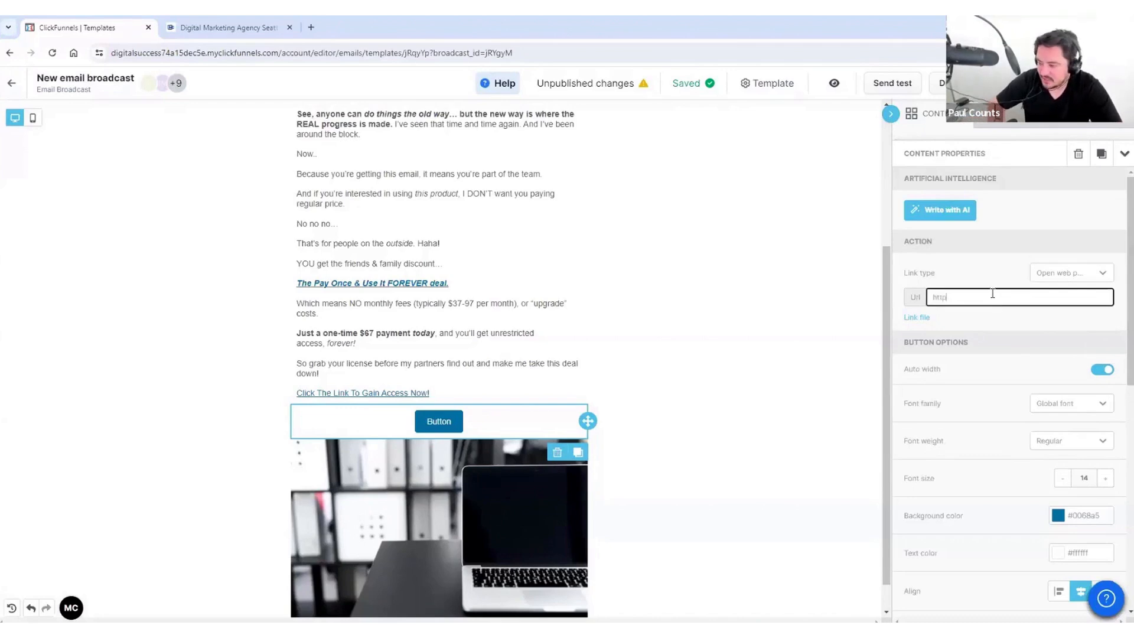
pyautogui.write('s://www')
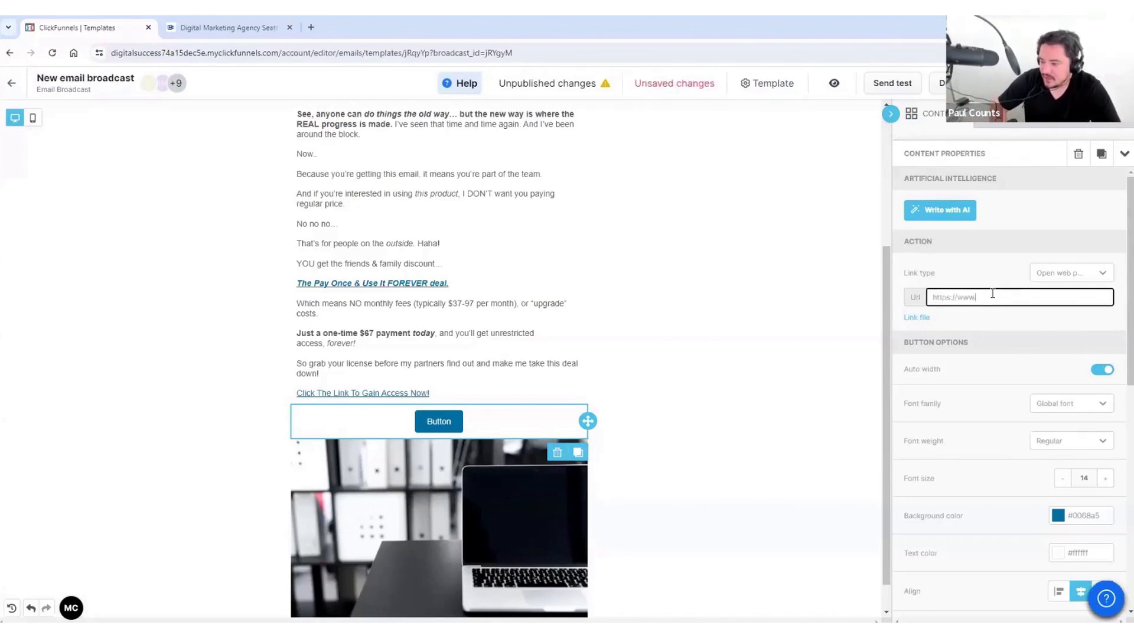
pyautogui.write('.dfigureins')
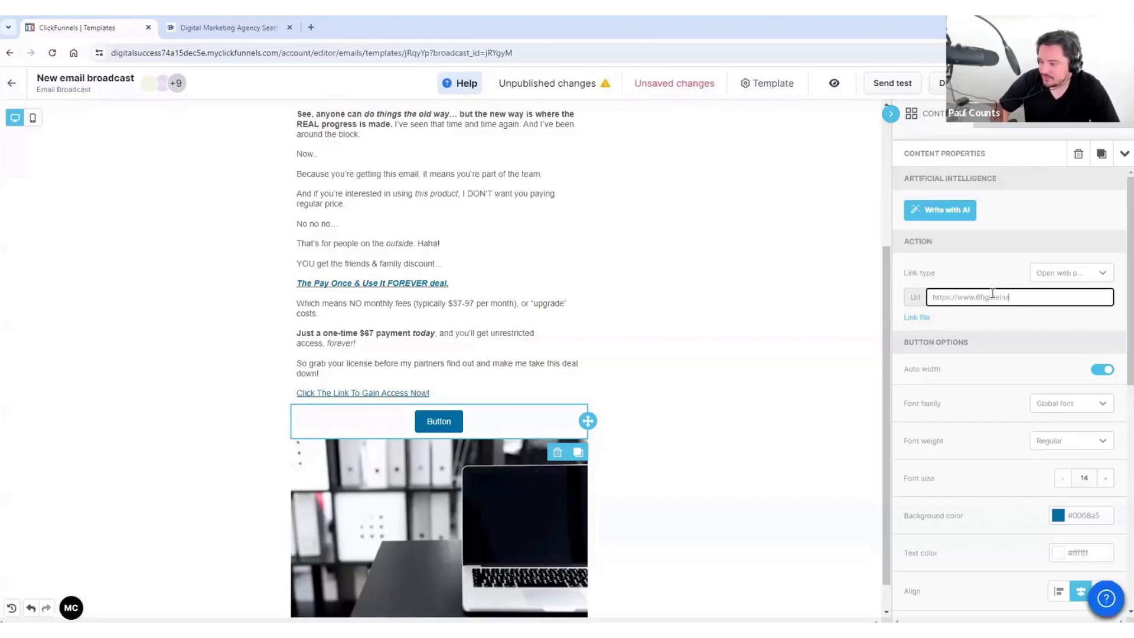
pyautogui.write('ider.com')
pyautogui.click(966, 276)
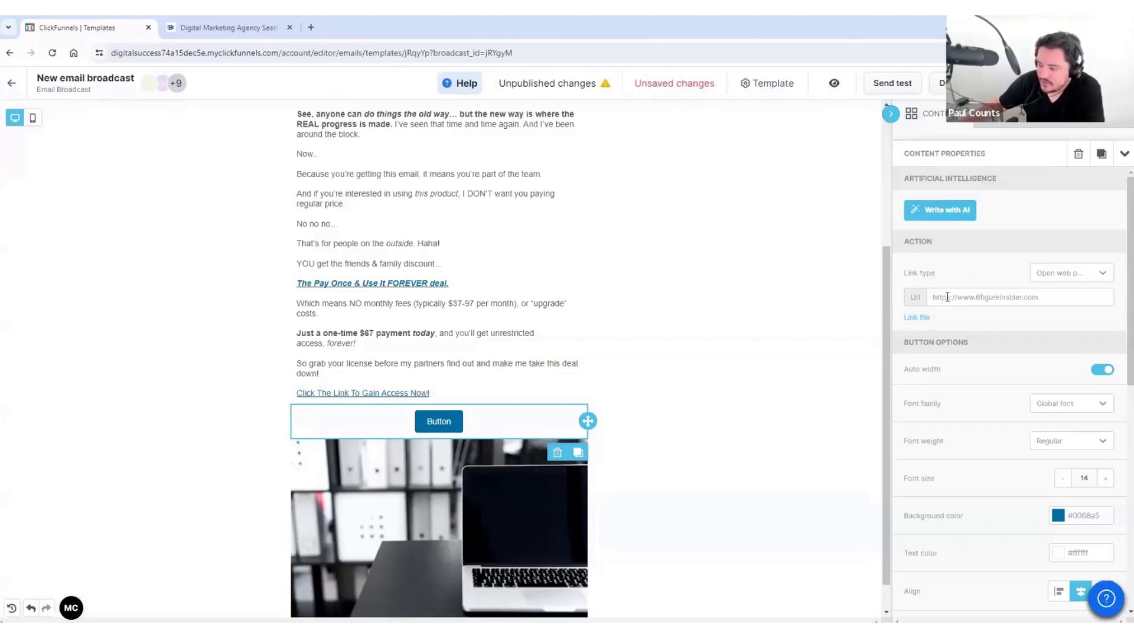
# Step: Replace the button label with bold 'Click Here For An Amazing Deal'
pyautogui.scroll(-2, 1006, 383)
pyautogui.scroll(-3, 1005, 417)
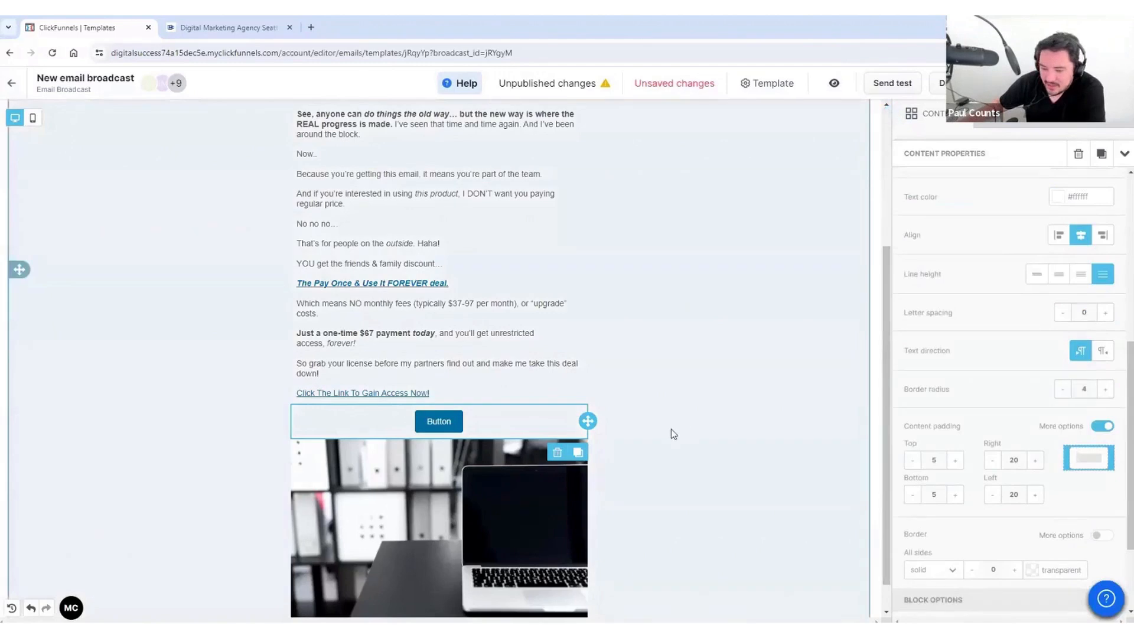
pyautogui.scroll(5, 977, 321)
pyautogui.scroll(-7, 1051, 378)
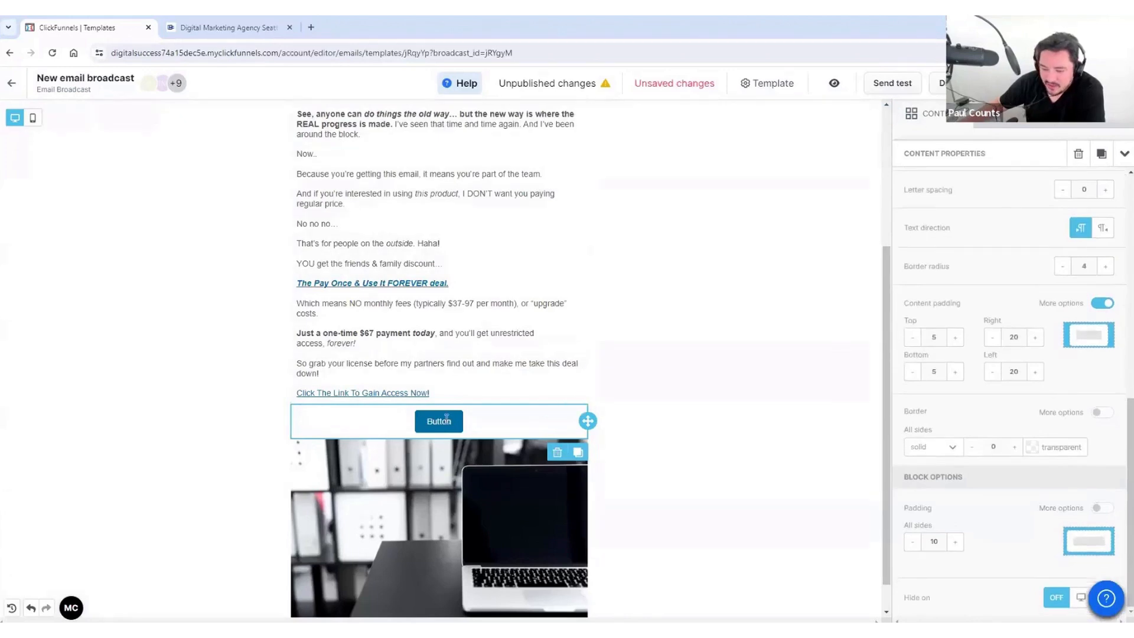
pyautogui.click(447, 420)
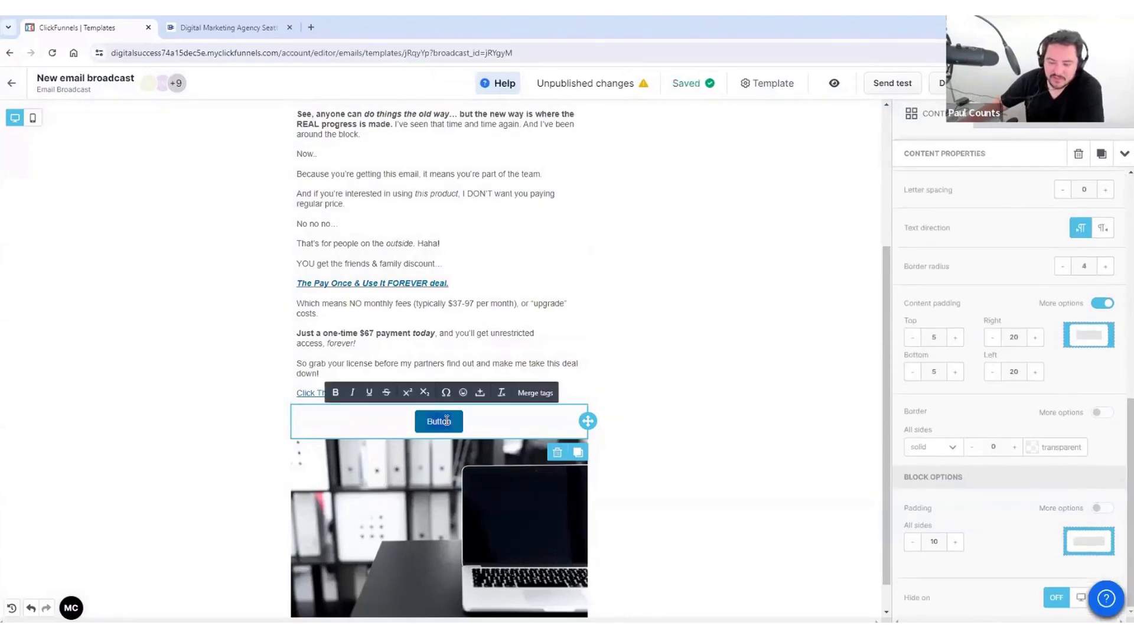
pyautogui.doubleClick(448, 420)
pyautogui.write('Click')
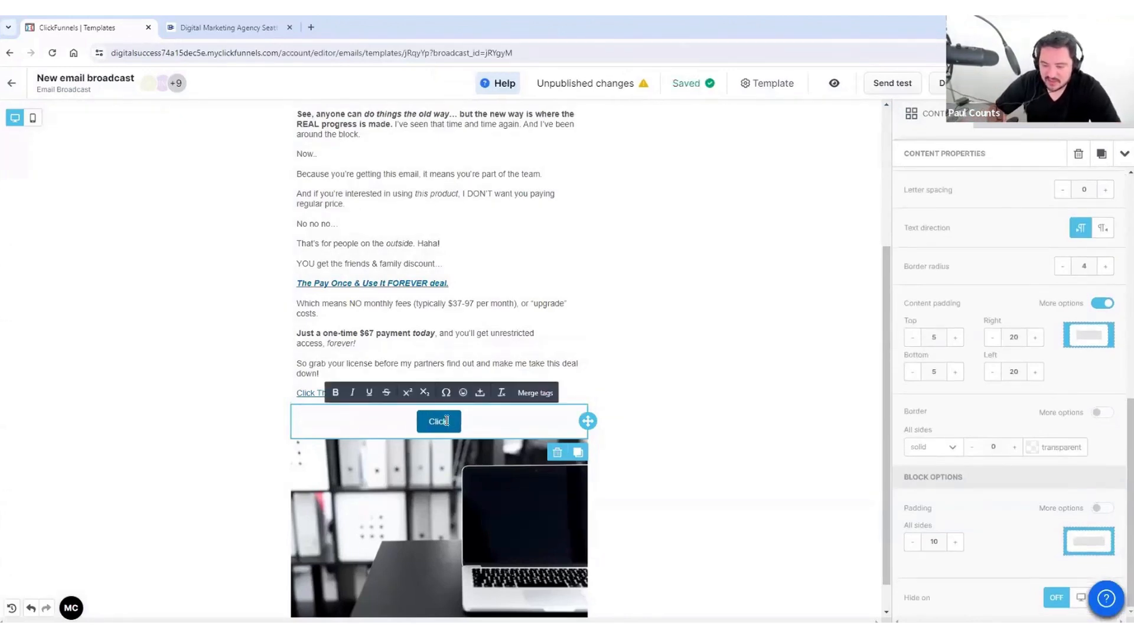
pyautogui.write(' Here For An Amazing Deal')
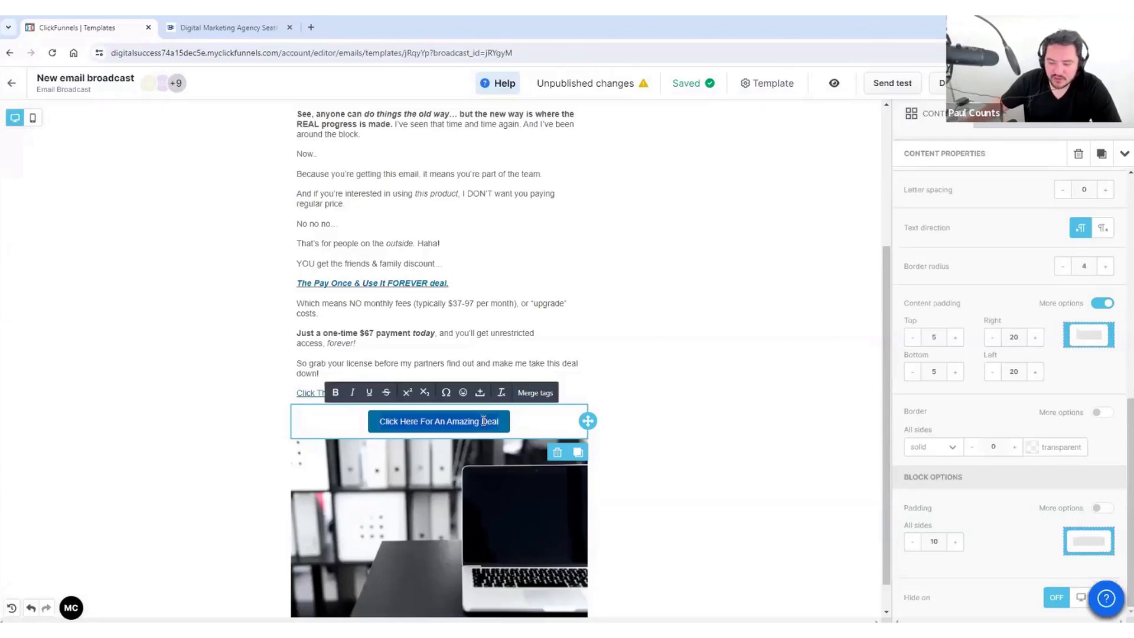
pyautogui.hotkey('ctrl', 'b')
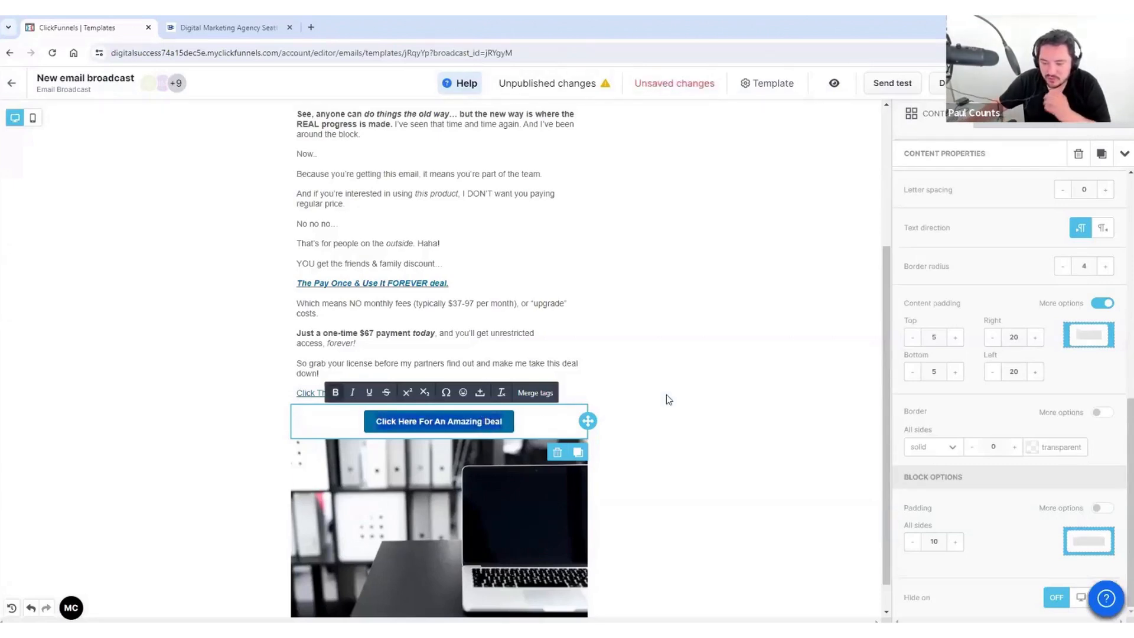
pyautogui.click(666, 394)
pyautogui.scroll(-1, 531, 423)
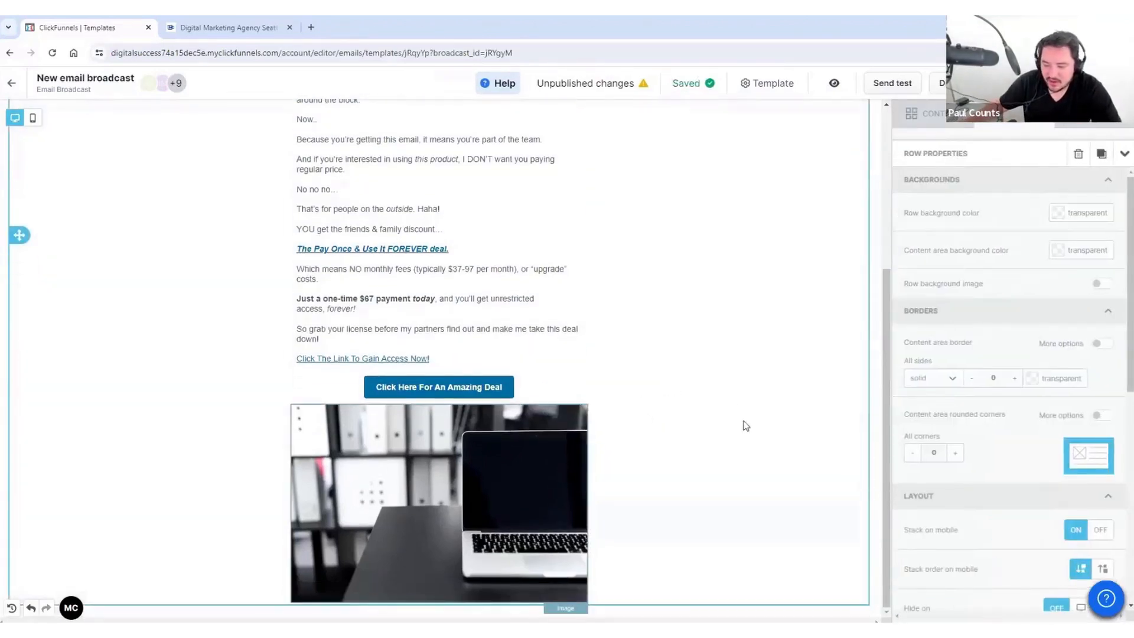
pyautogui.scroll(4, 746, 425)
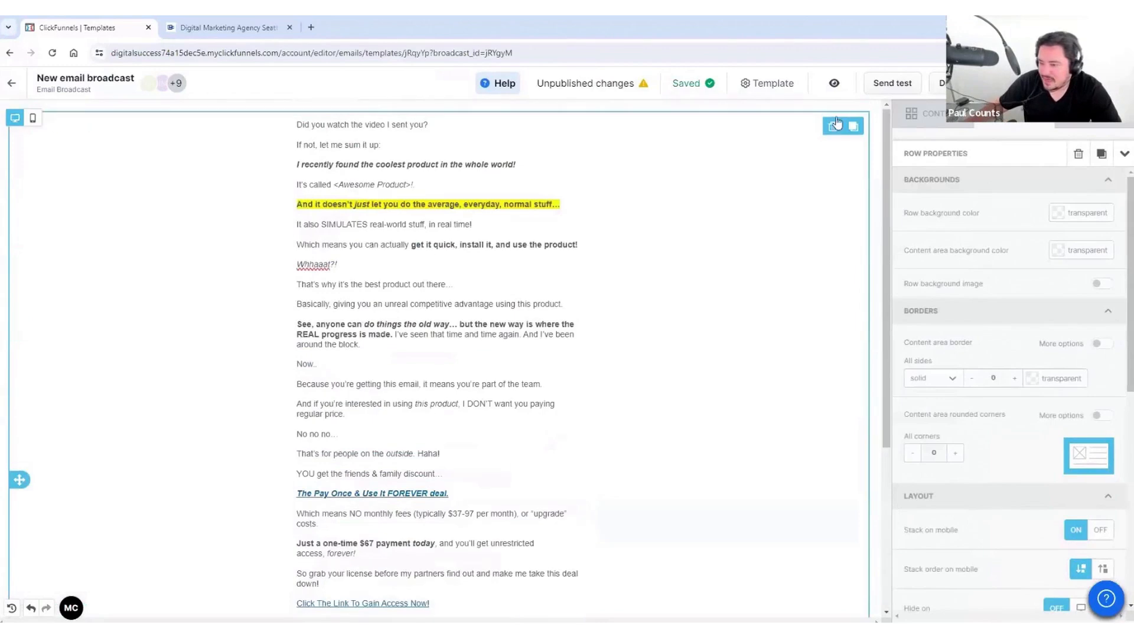
# Step: Add a Social icons block and move it below the laptop image
pyautogui.click(914, 113)
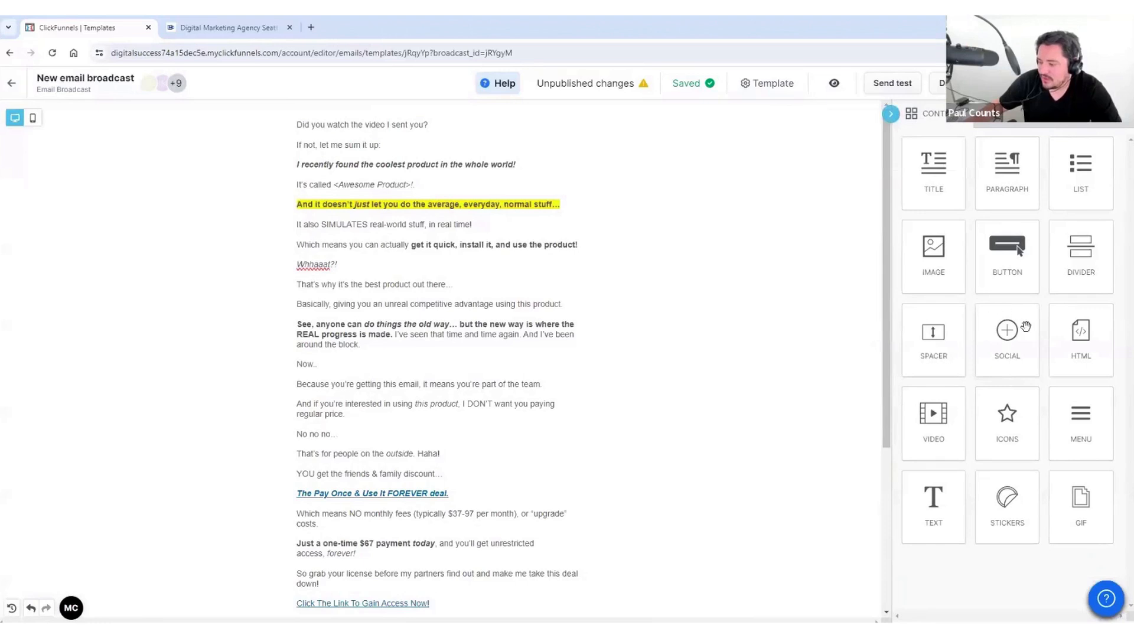
pyautogui.moveTo(1007, 333); pyautogui.dragTo(489, 591)
pyautogui.scroll(-4, 508, 420)
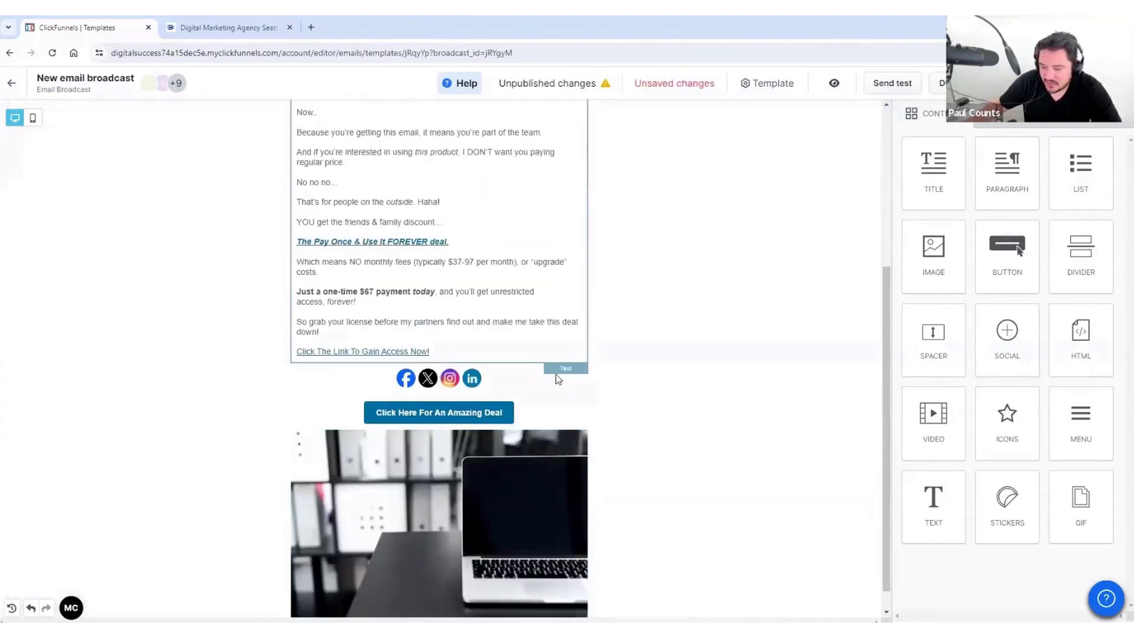
pyautogui.click(547, 381)
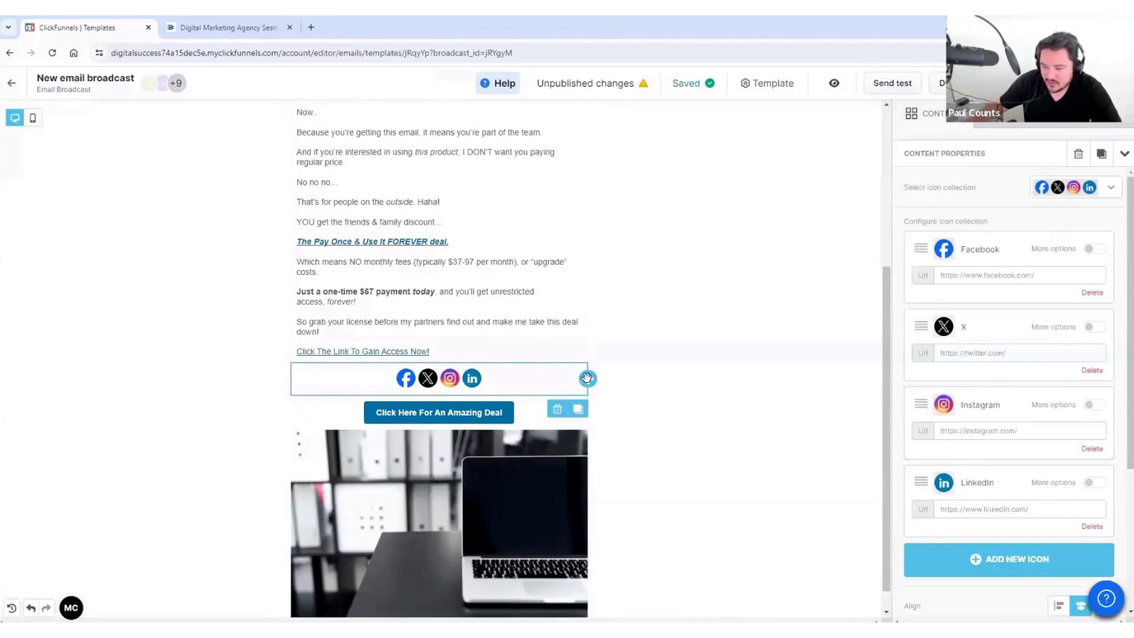
pyautogui.moveTo(588, 378); pyautogui.dragTo(416, 558)
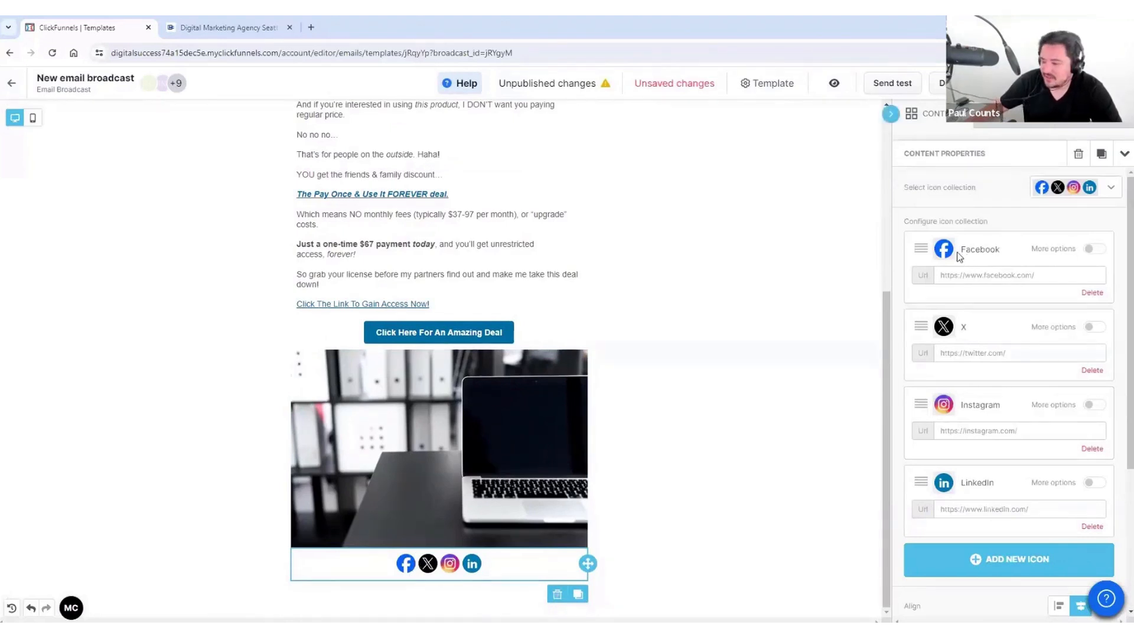
# Step: Add a YouTube icon to the Facebook, X, Instagram and LinkedIn social icons
pyautogui.click(960, 277)
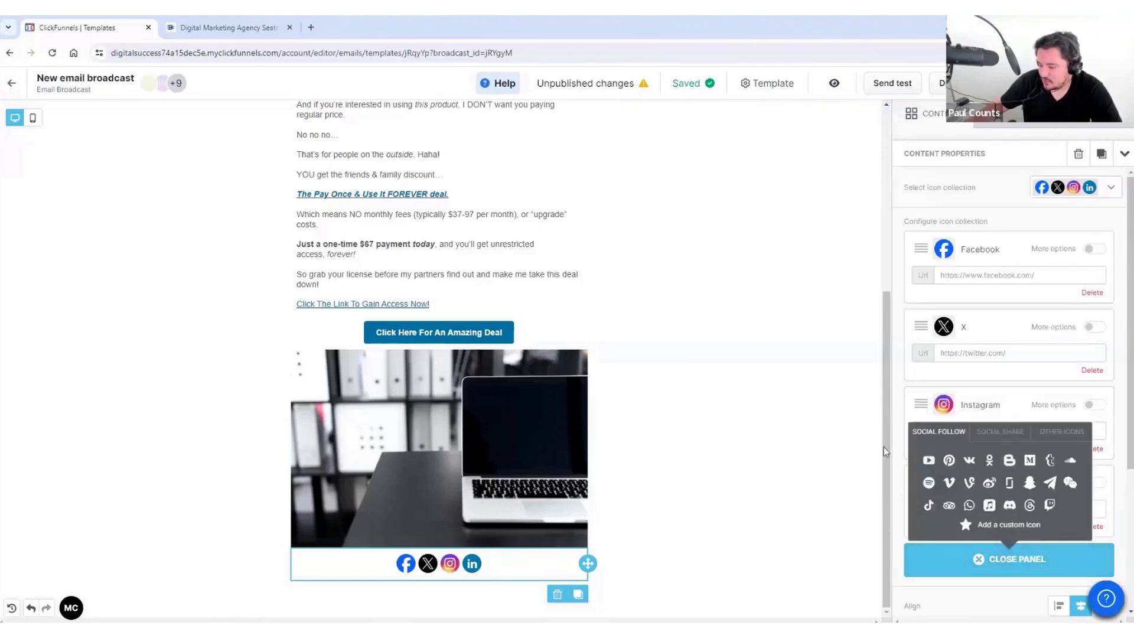
pyautogui.click(928, 460)
pyautogui.scroll(-2, 959, 485)
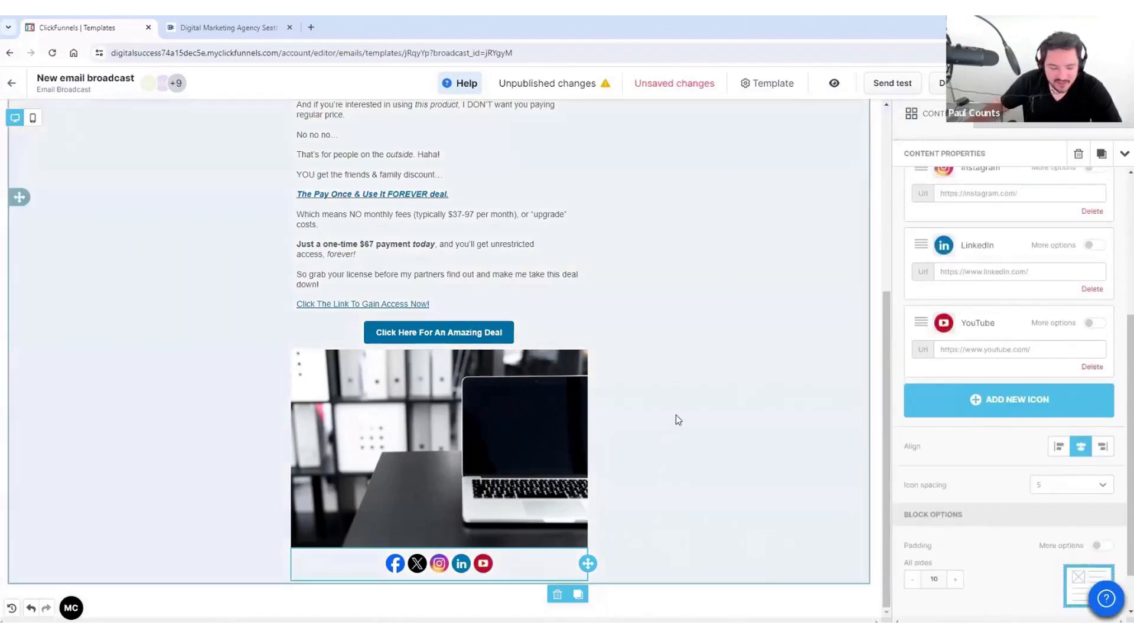
pyautogui.click(679, 395)
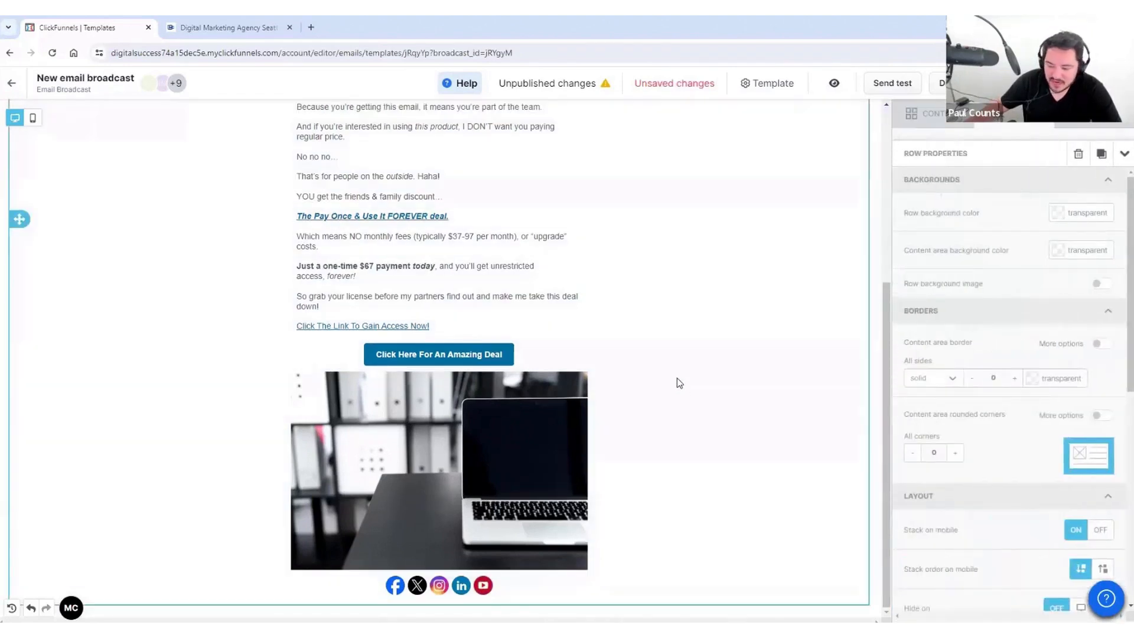
pyautogui.scroll(5, 845, 222)
pyautogui.scroll(-5, 809, 289)
pyautogui.scroll(5, 796, 302)
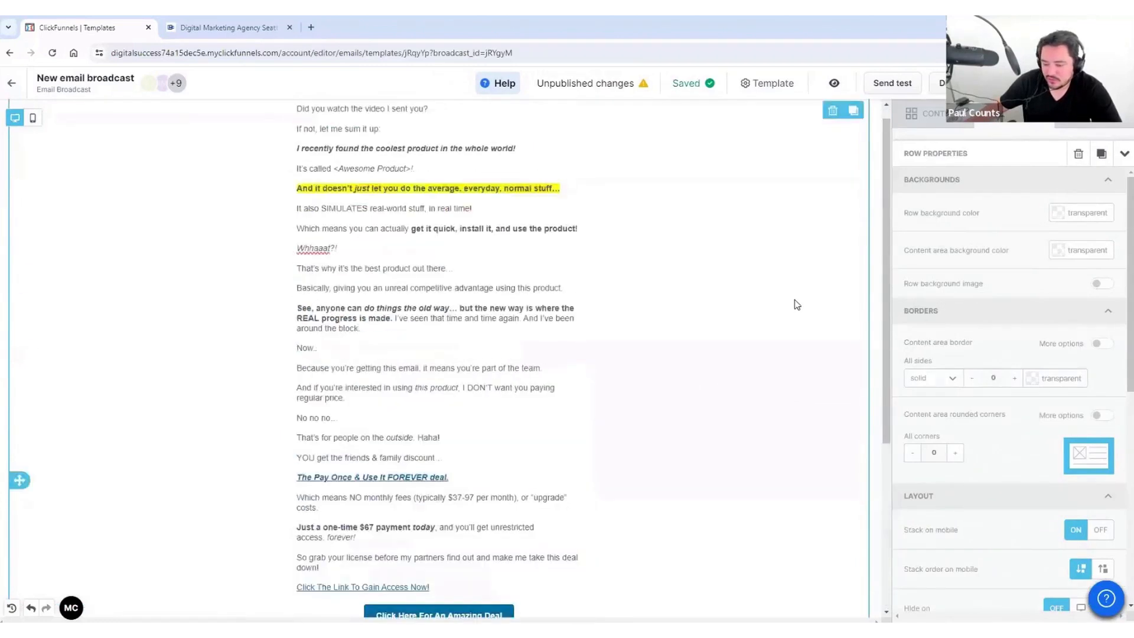
pyautogui.scroll(-5, 795, 299)
pyautogui.scroll(5, 775, 296)
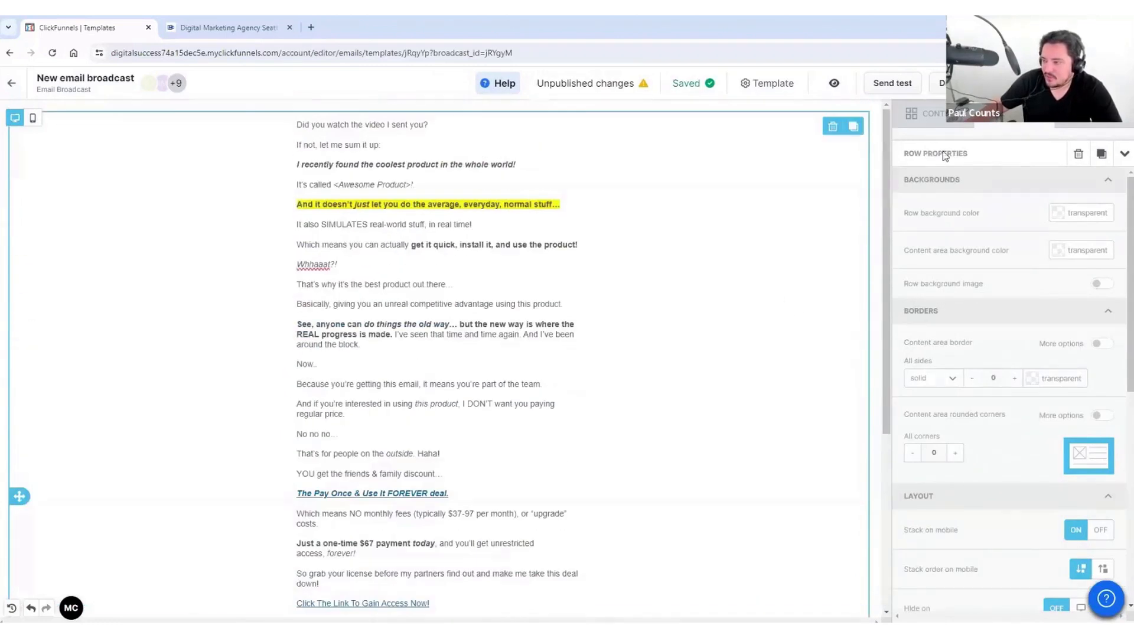
pyautogui.click(947, 118)
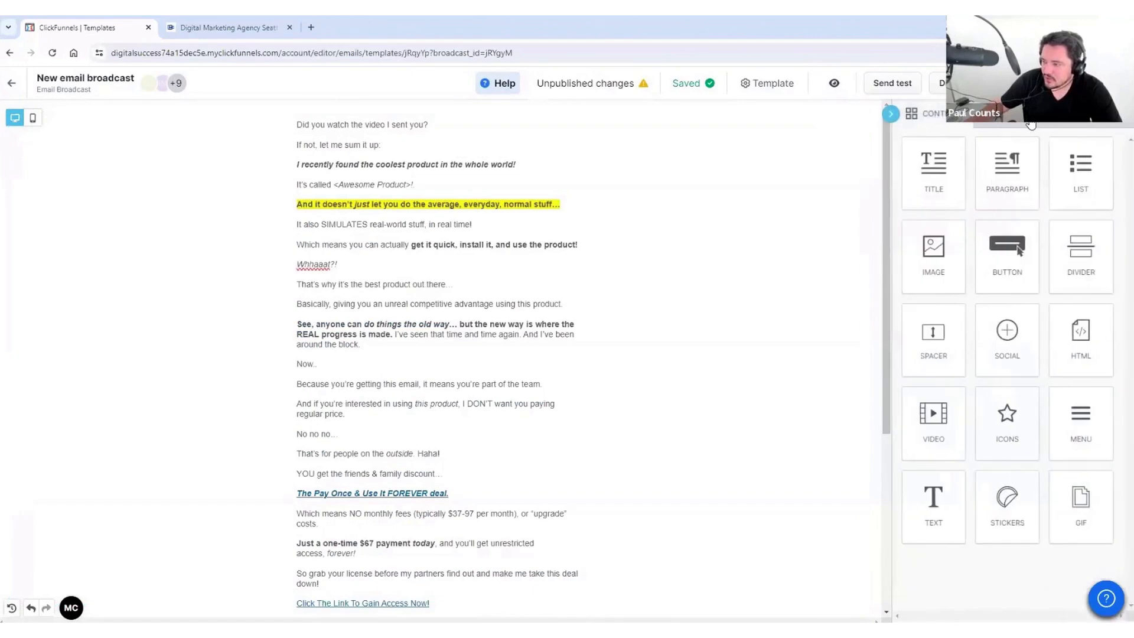
pyautogui.click(1002, 117)
pyautogui.scroll(-3, 992, 276)
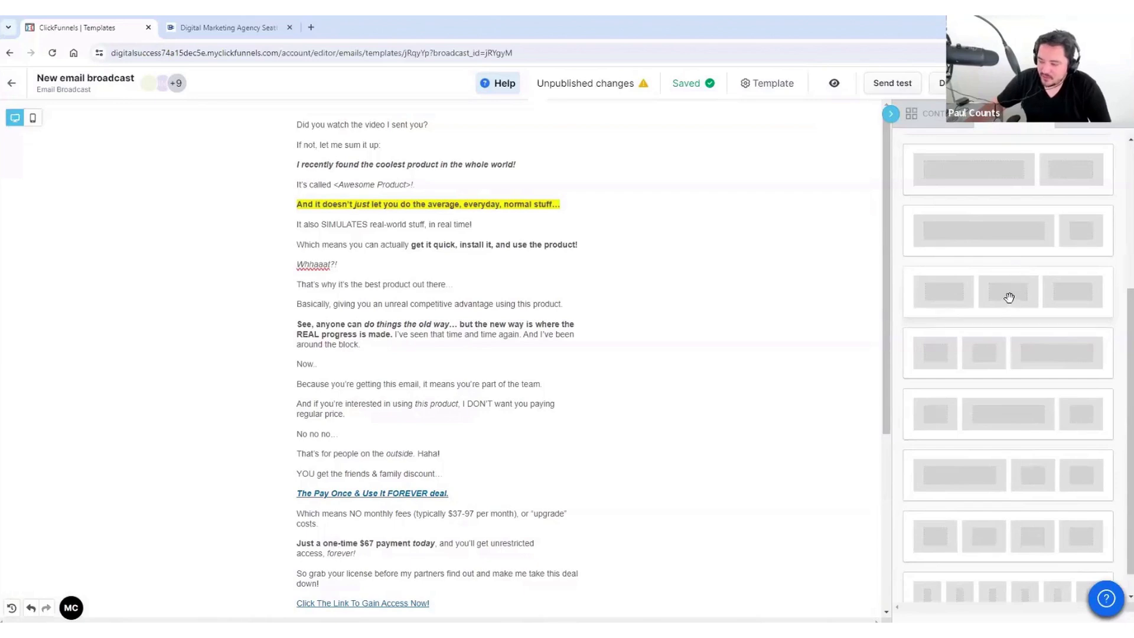
pyautogui.moveTo(1009, 297); pyautogui.dragTo(419, 550)
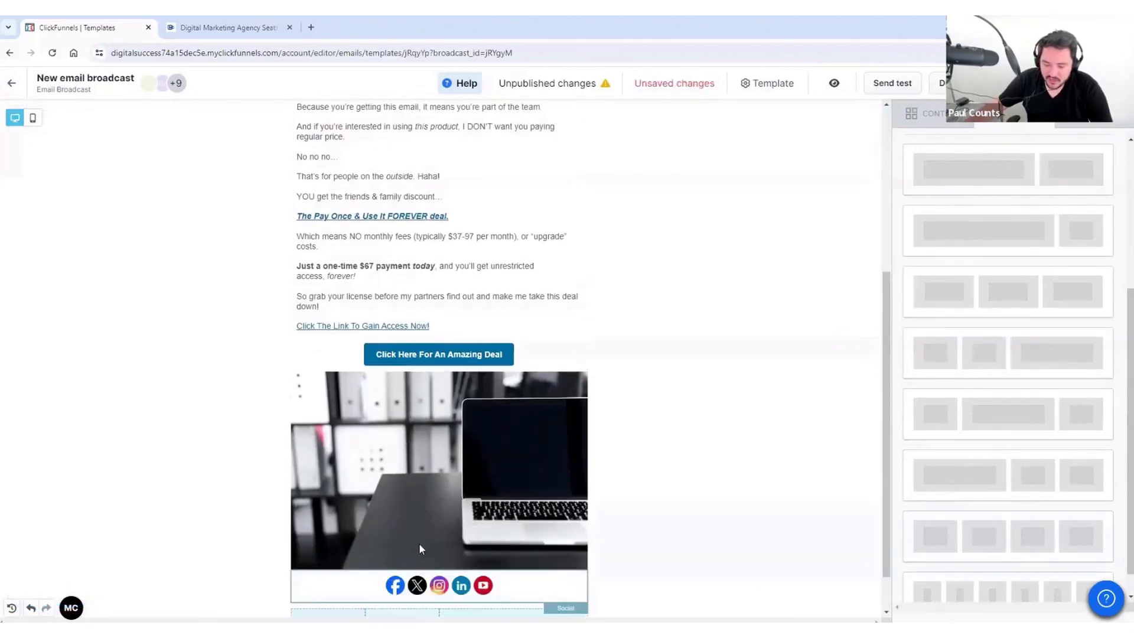
pyautogui.scroll(-2, 420, 549)
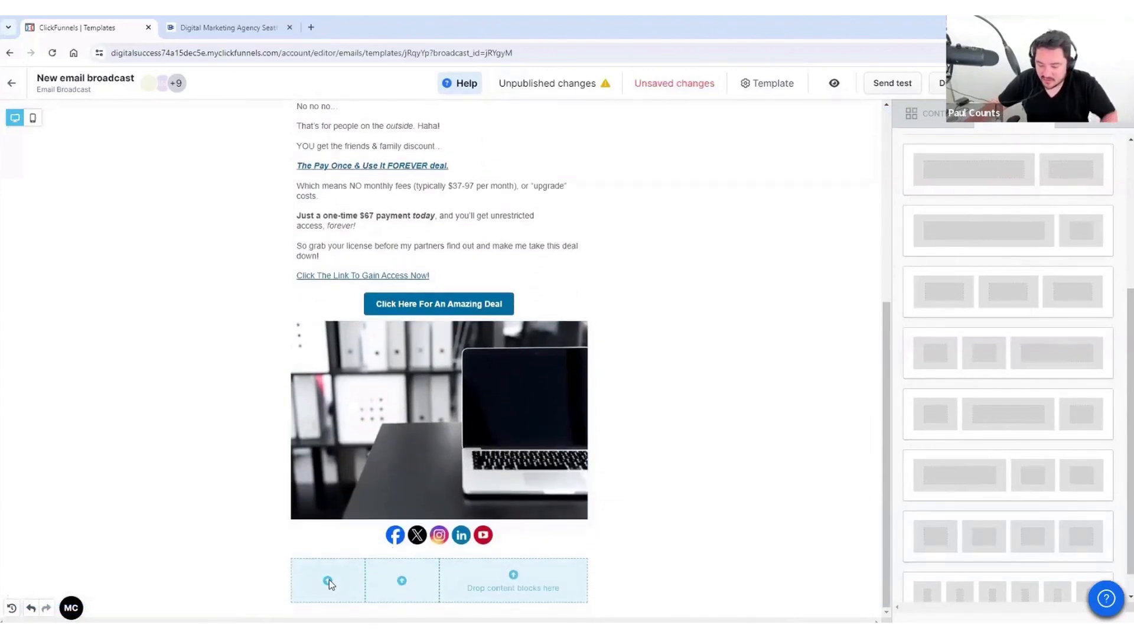
pyautogui.click(596, 579)
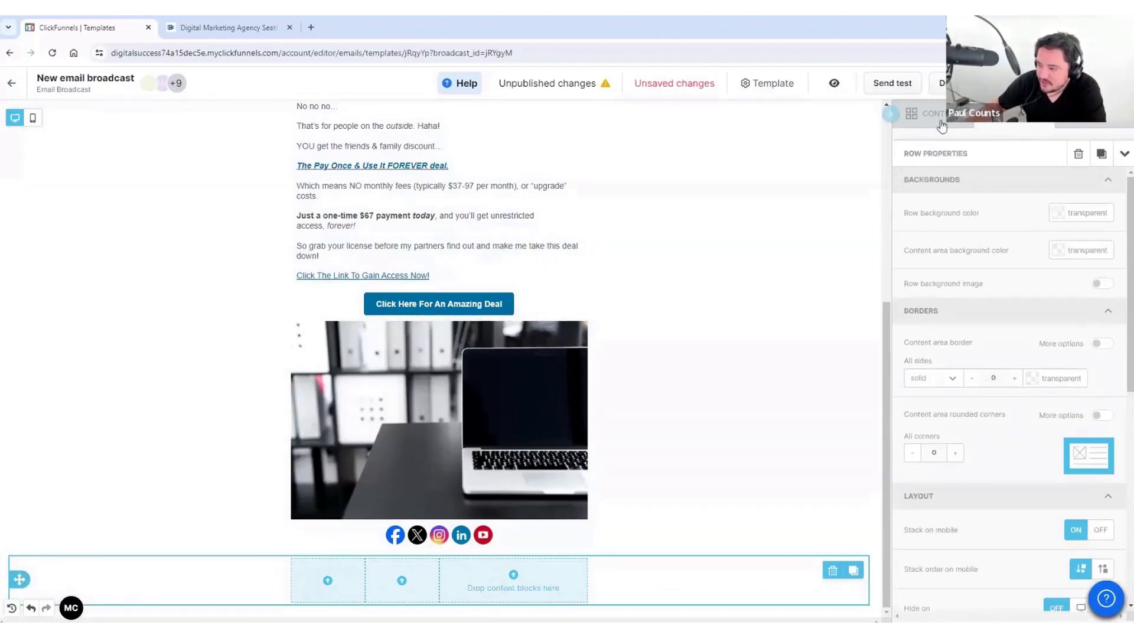
pyautogui.click(939, 121)
pyautogui.moveTo(929, 178); pyautogui.dragTo(328, 582)
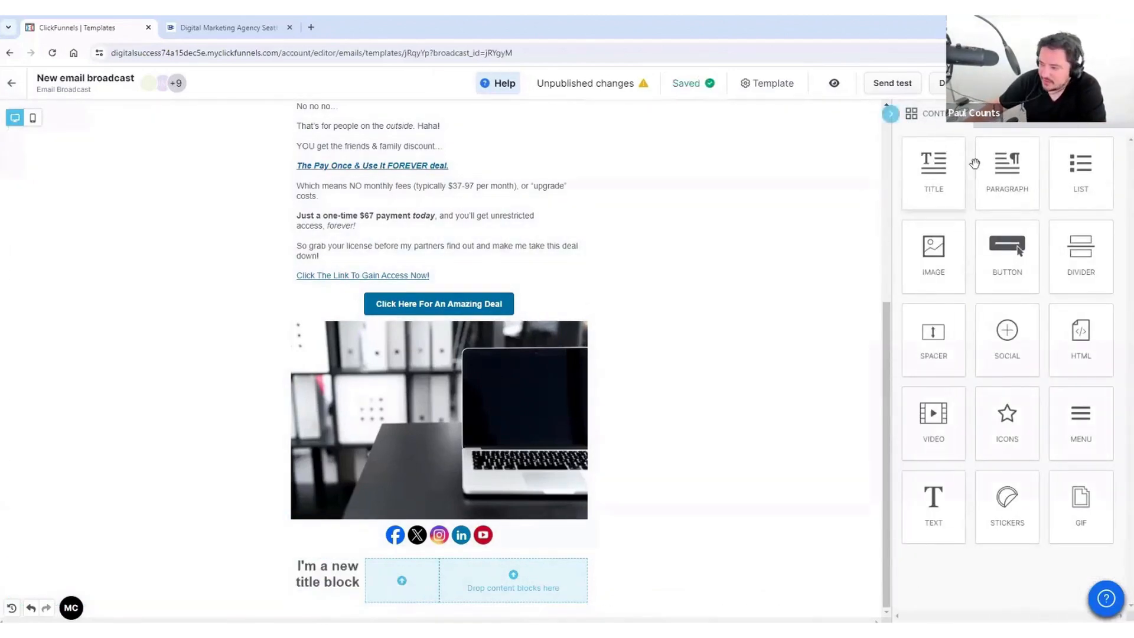
pyautogui.moveTo(1004, 181); pyautogui.dragTo(414, 585)
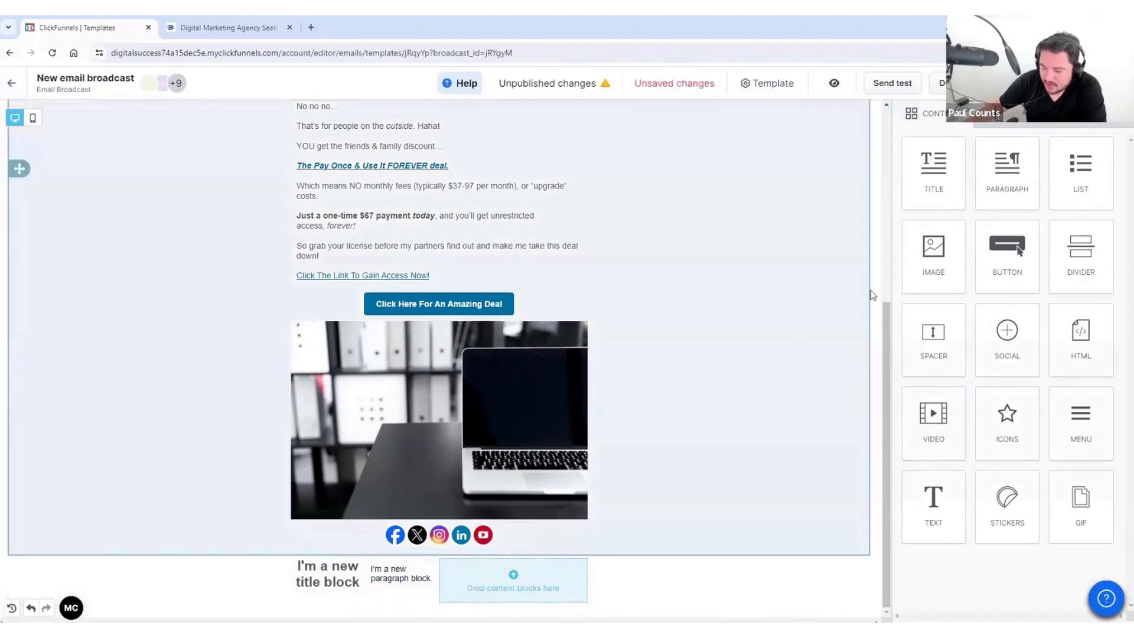
pyautogui.moveTo(1081, 172); pyautogui.dragTo(537, 596)
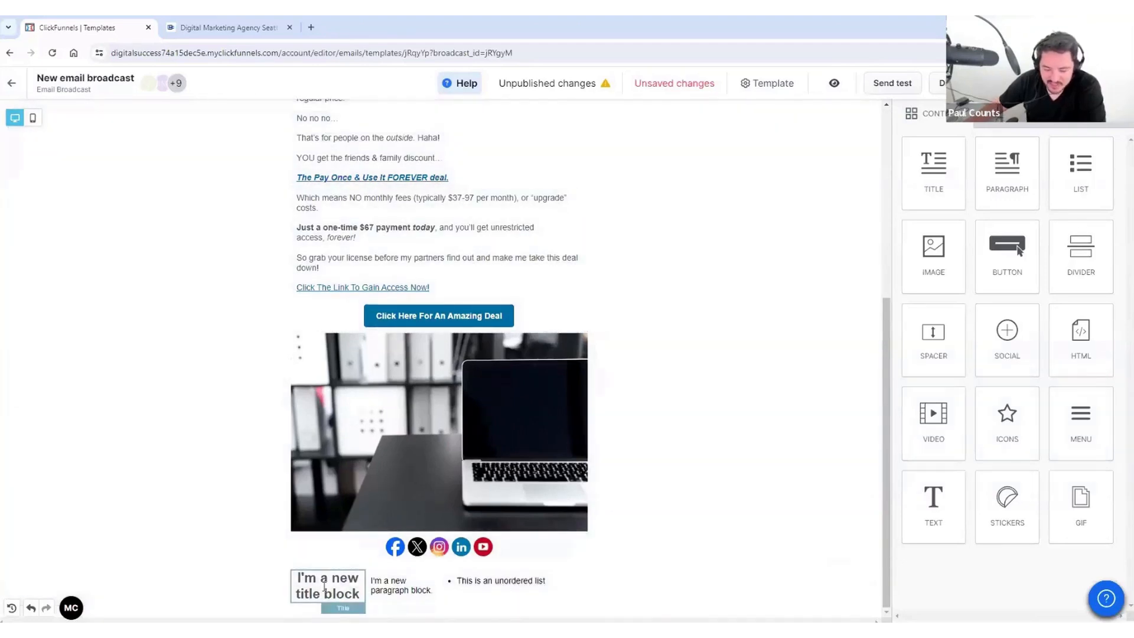
pyautogui.click(642, 598)
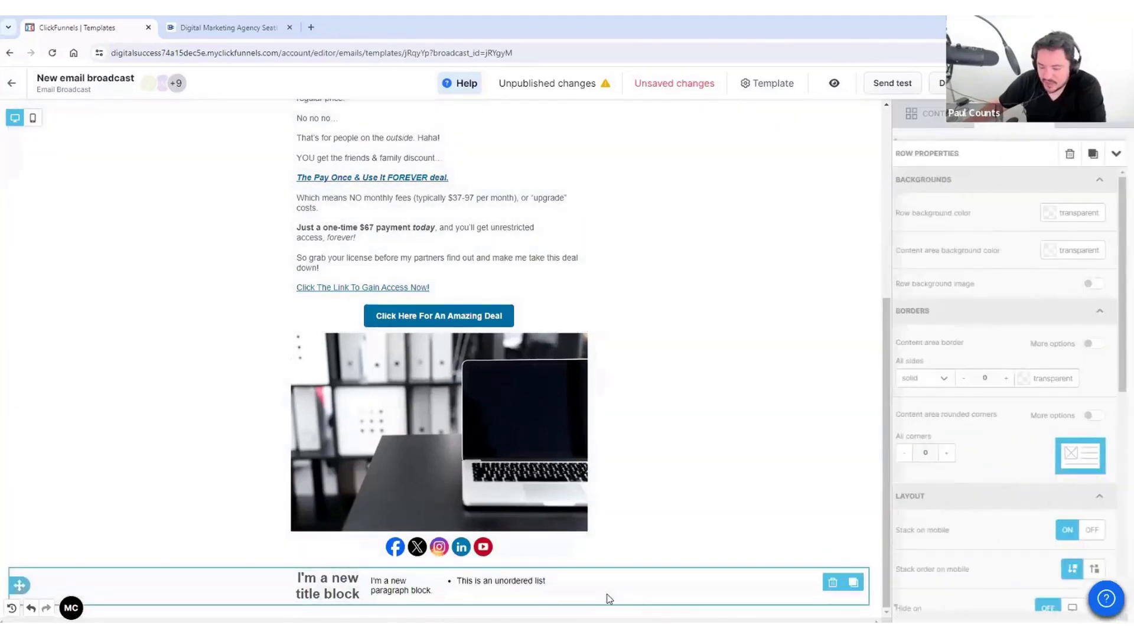
pyautogui.click(833, 584)
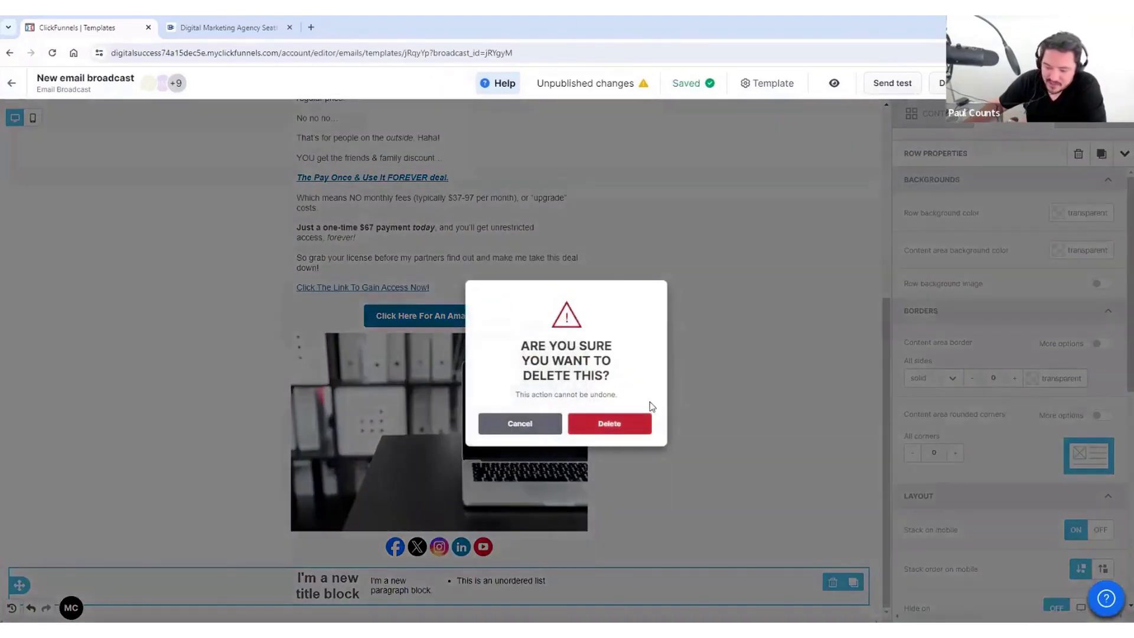
pyautogui.click(643, 420)
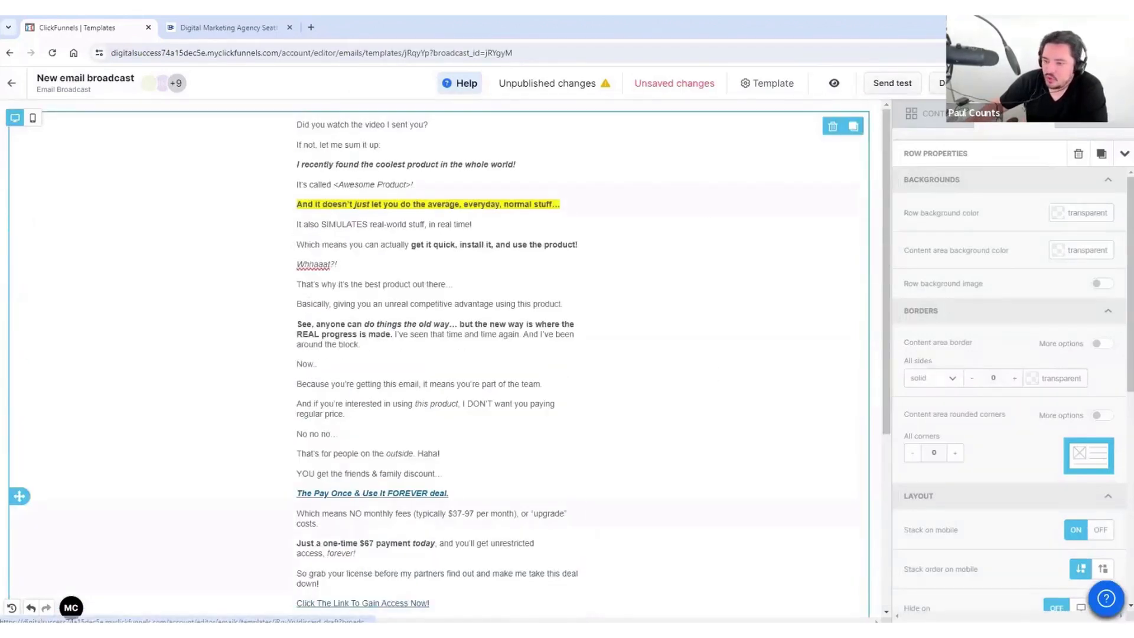
# Step: Preview the email with the eye icon's View current draft option
pyautogui.scroll(-5, 875, 399)
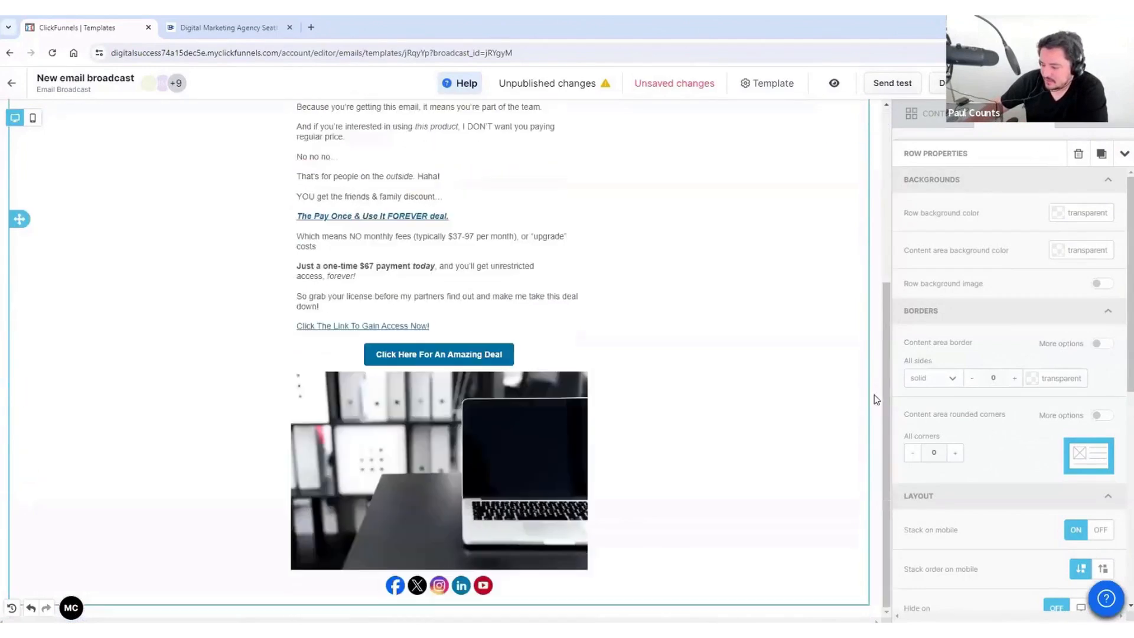
pyautogui.scroll(5, 729, 264)
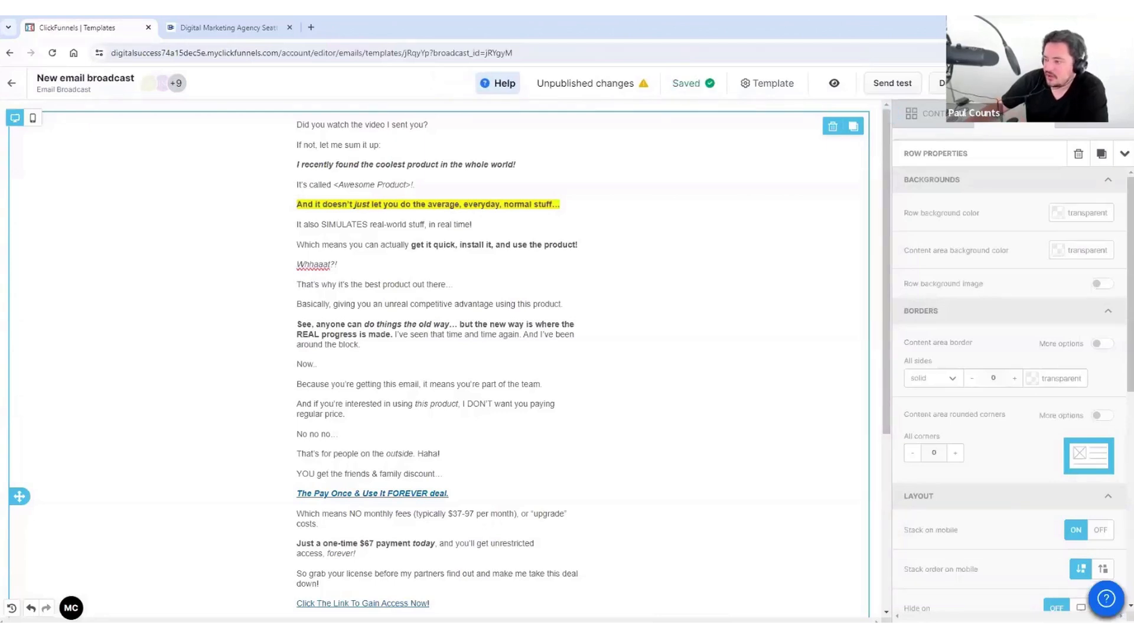
pyautogui.click(834, 84)
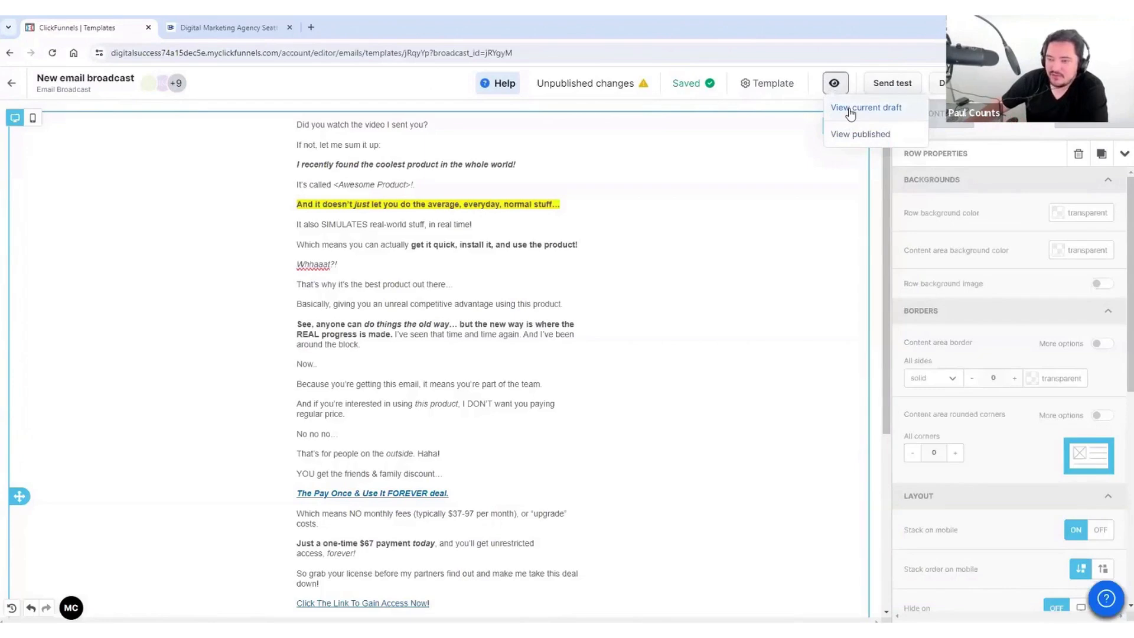
pyautogui.click(850, 108)
pyautogui.scroll(-6, 595, 362)
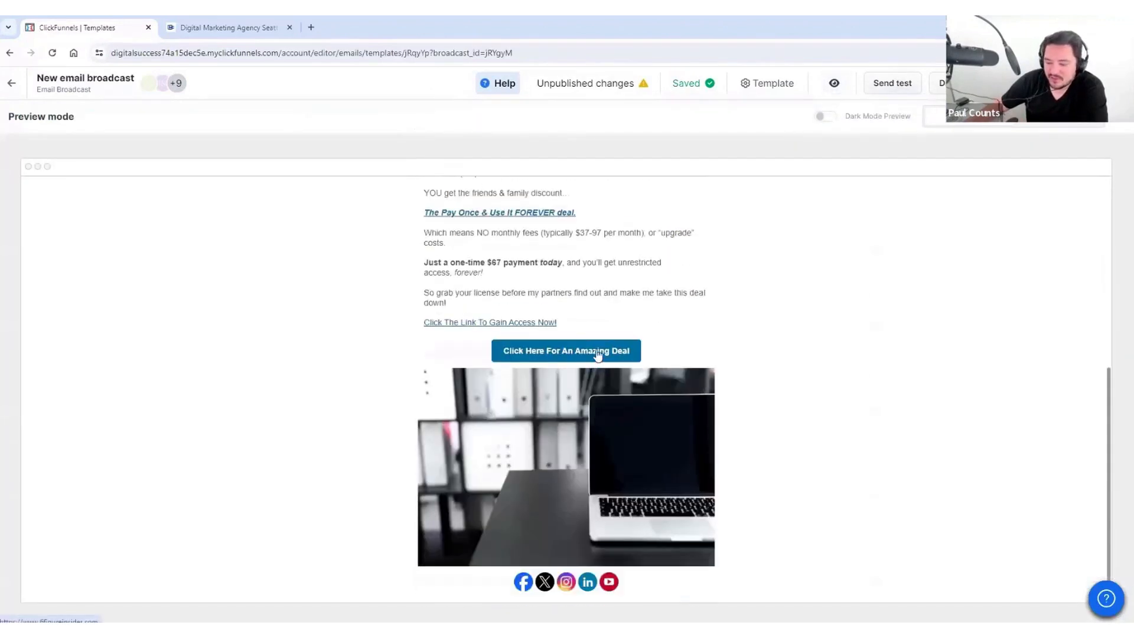
pyautogui.scroll(6, 695, 360)
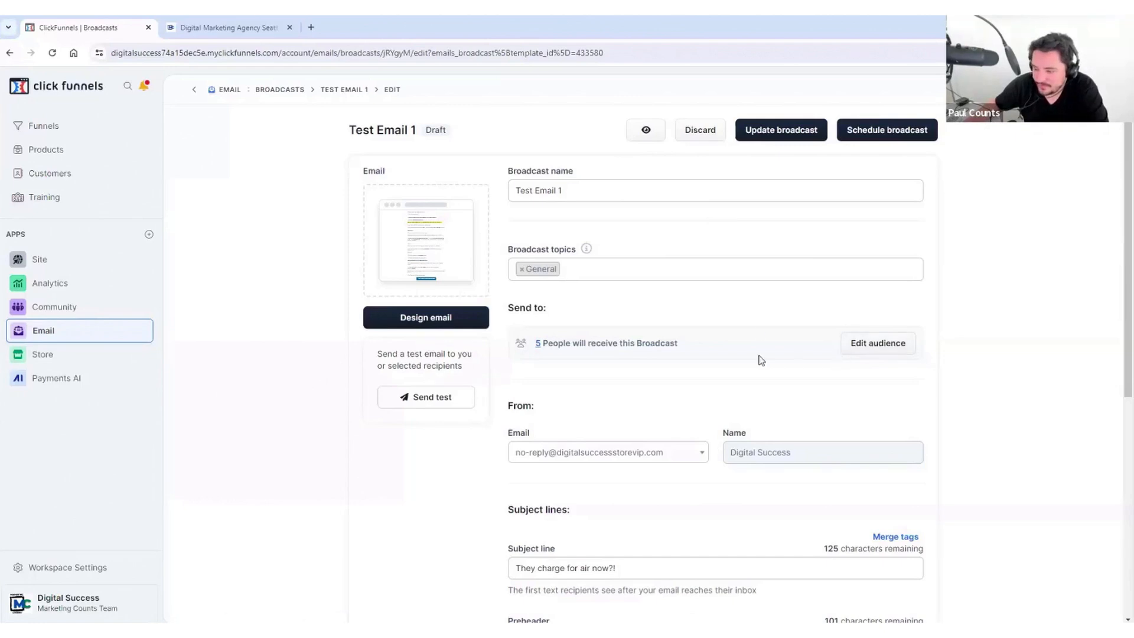
# Step: Send a test of Test Email 1 to the support e-mail address and click Done
pyautogui.scroll(-2, 818, 189)
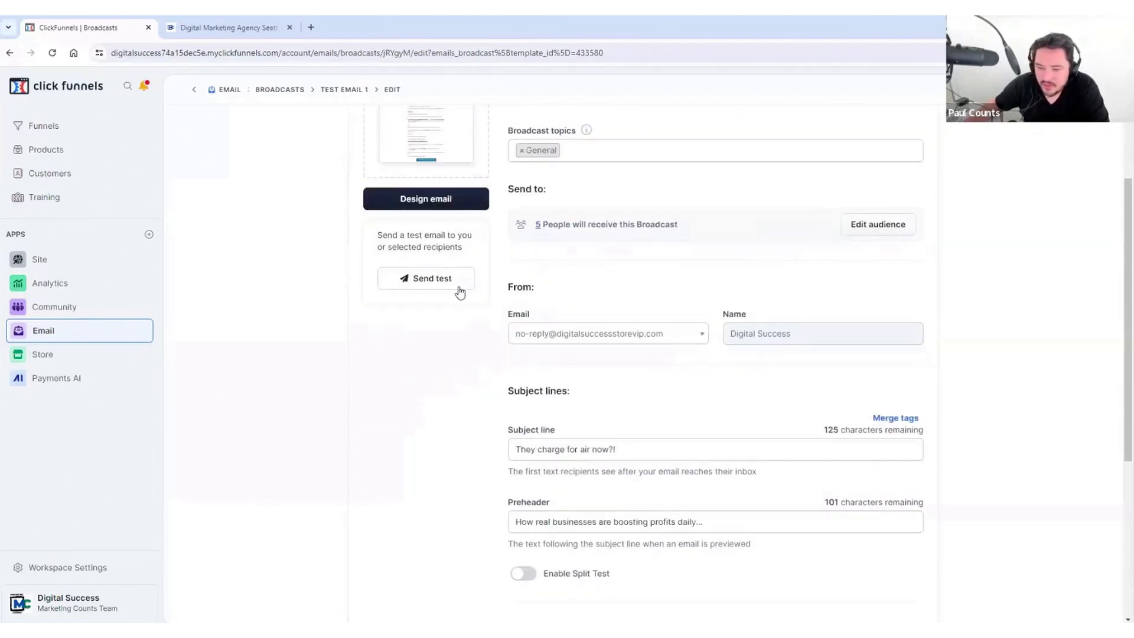
pyautogui.click(432, 284)
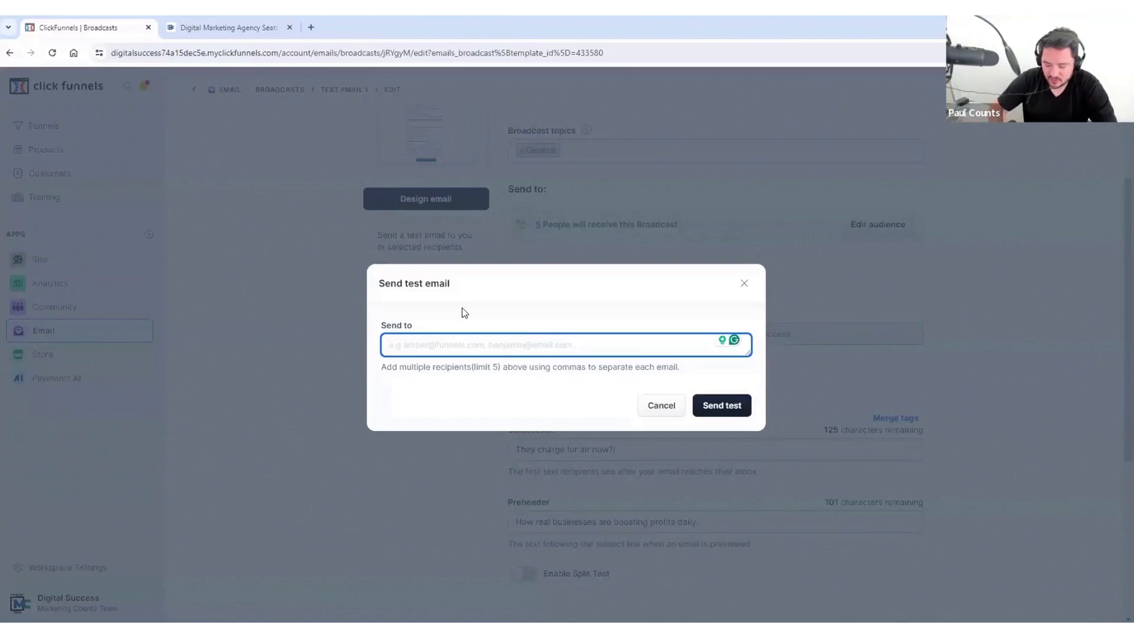
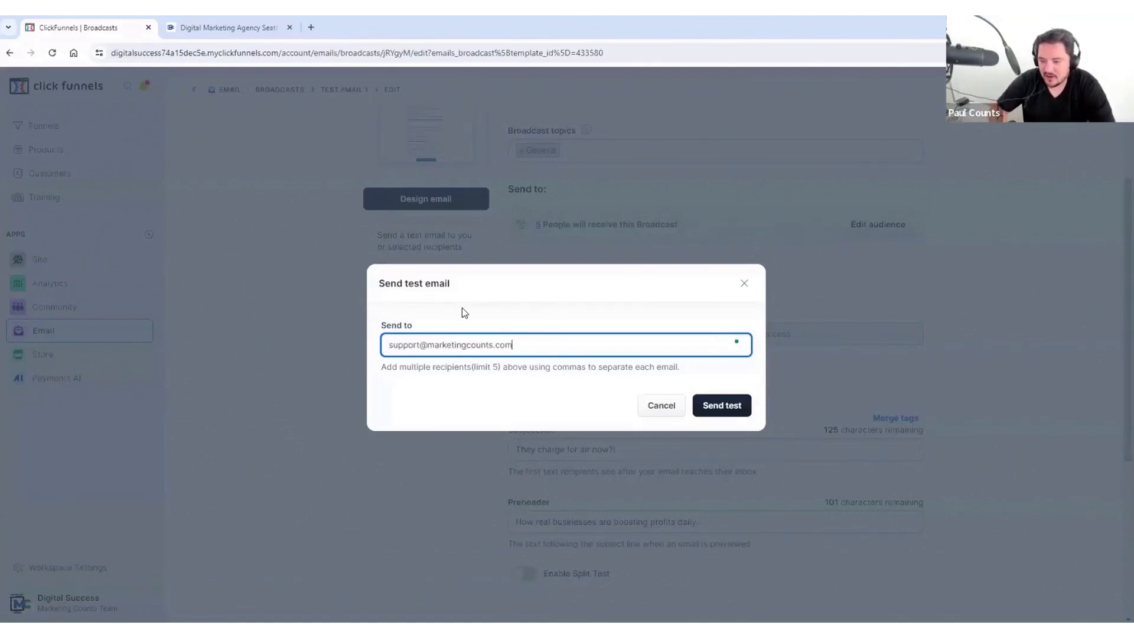
pyautogui.click(723, 407)
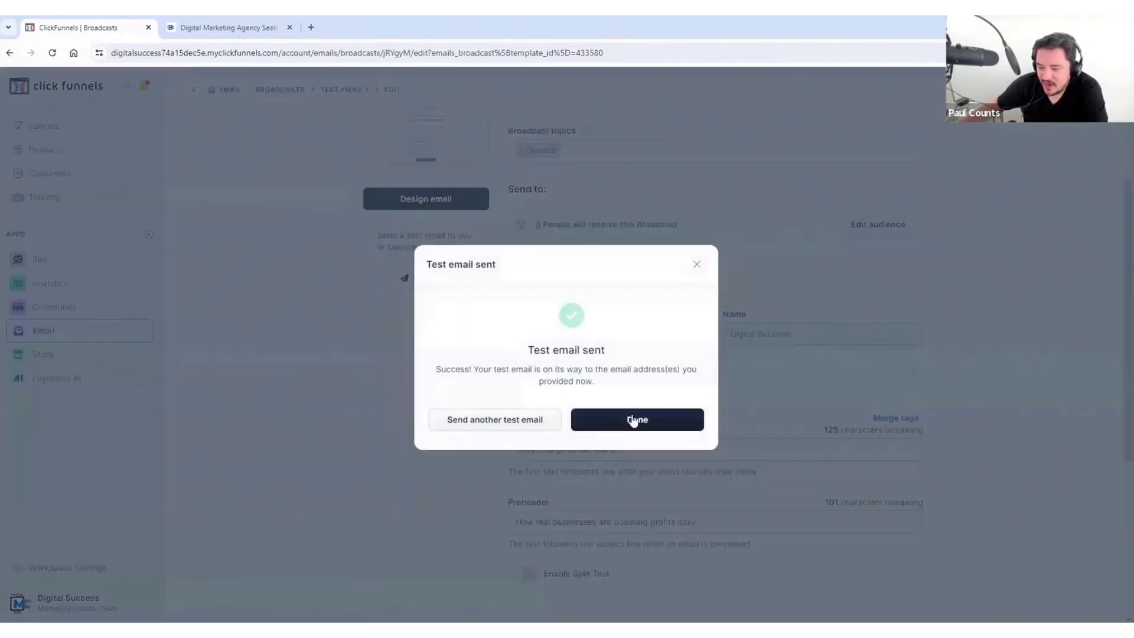
pyautogui.click(650, 418)
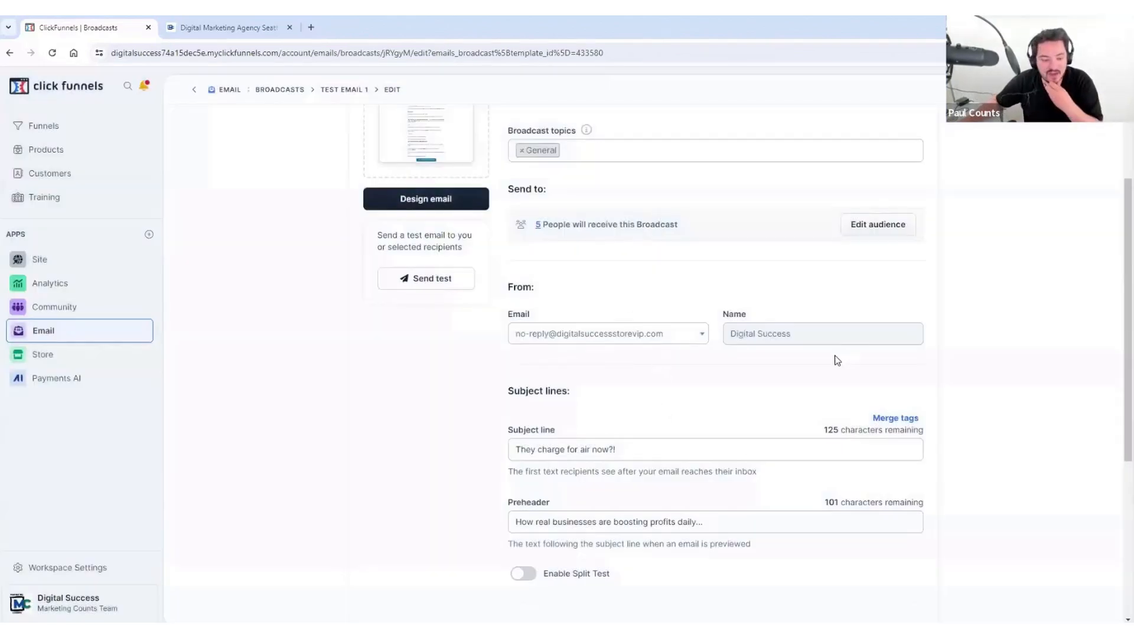
# Step: Check Sending options, then reopen the schedule review: 5 contacts, Jul 3 at 07:30 AM
pyautogui.scroll(3, 799, 348)
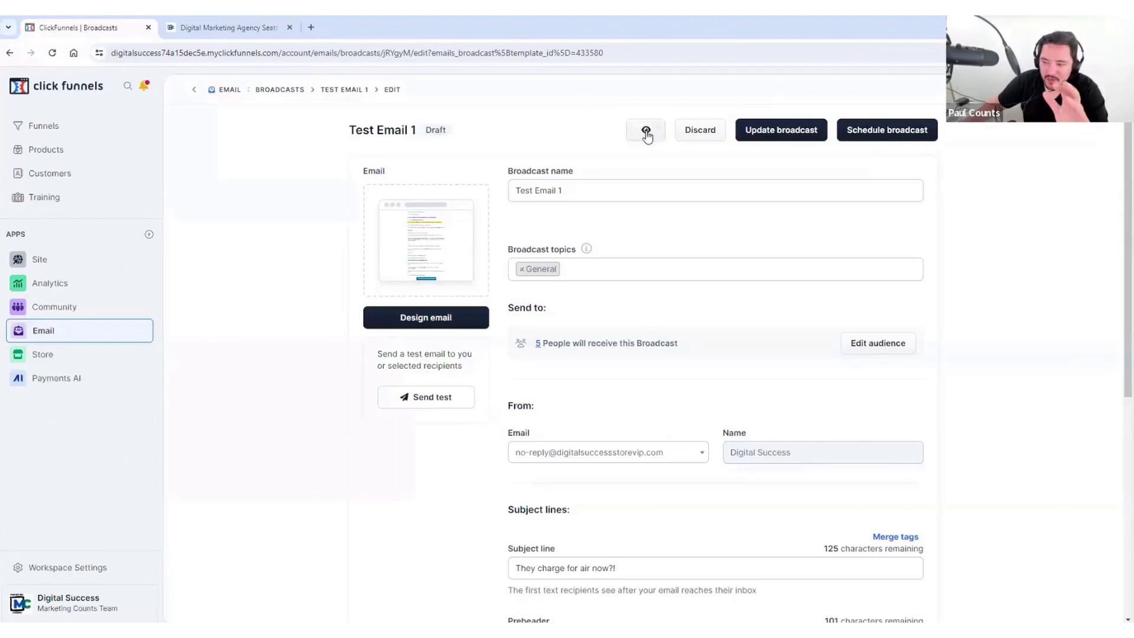
pyautogui.click(867, 134)
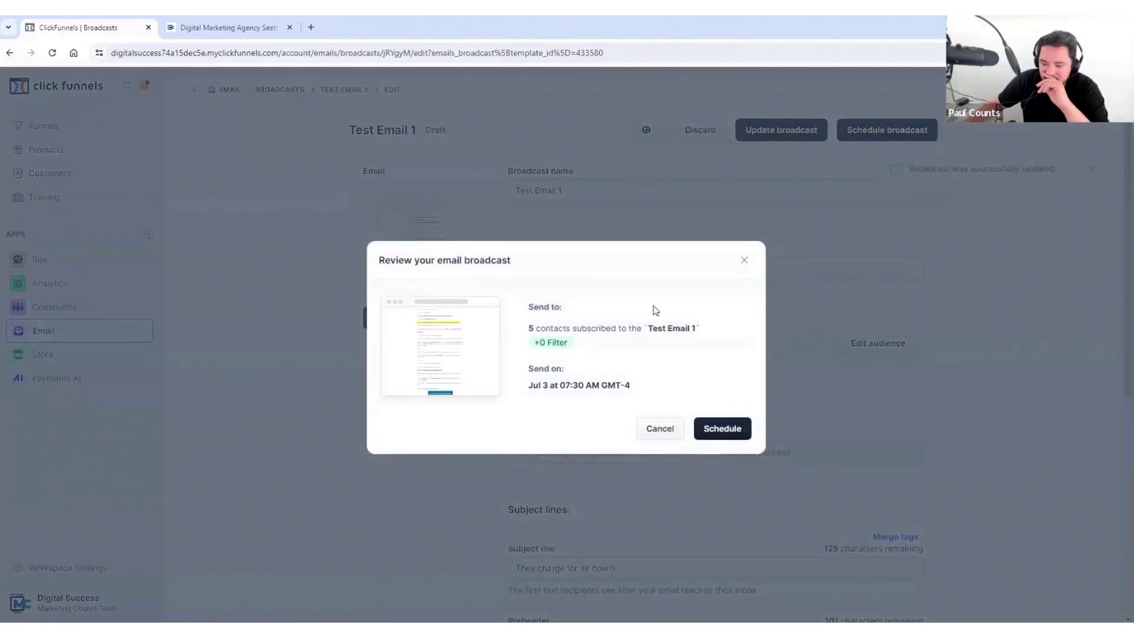
pyautogui.click(792, 267)
pyautogui.scroll(-4, 857, 313)
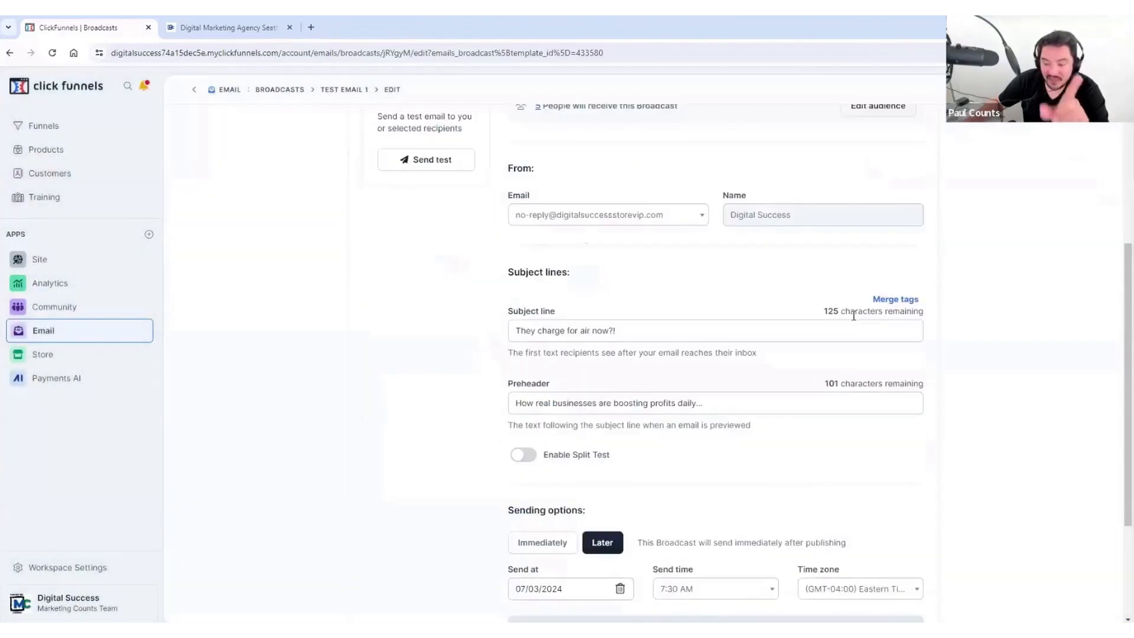
pyautogui.scroll(-2, 621, 319)
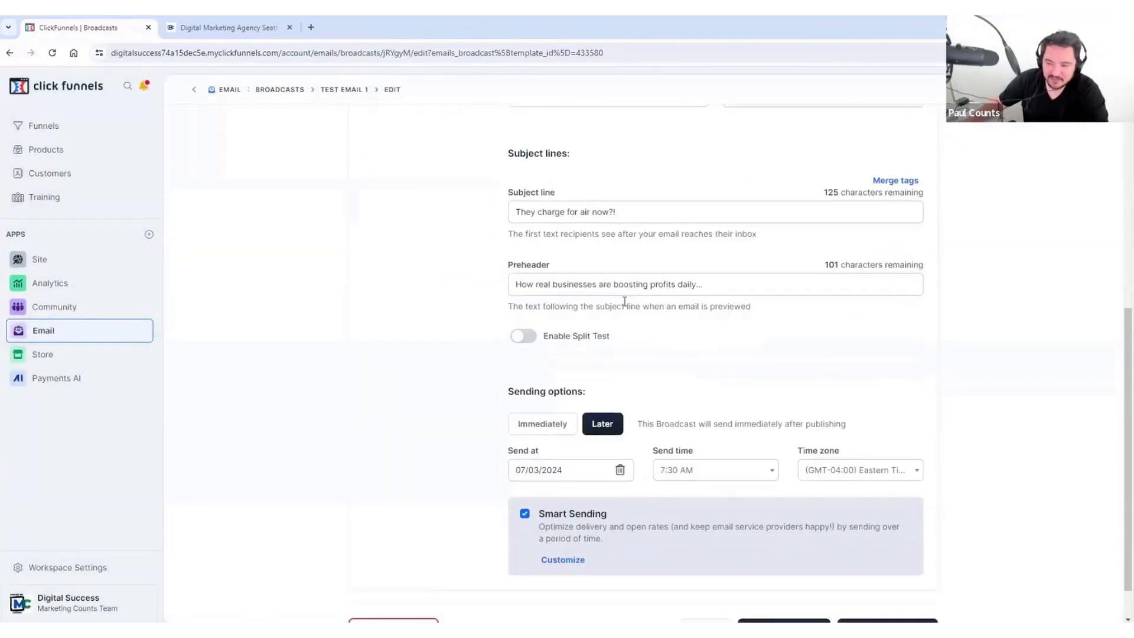
pyautogui.scroll(-1, 628, 256)
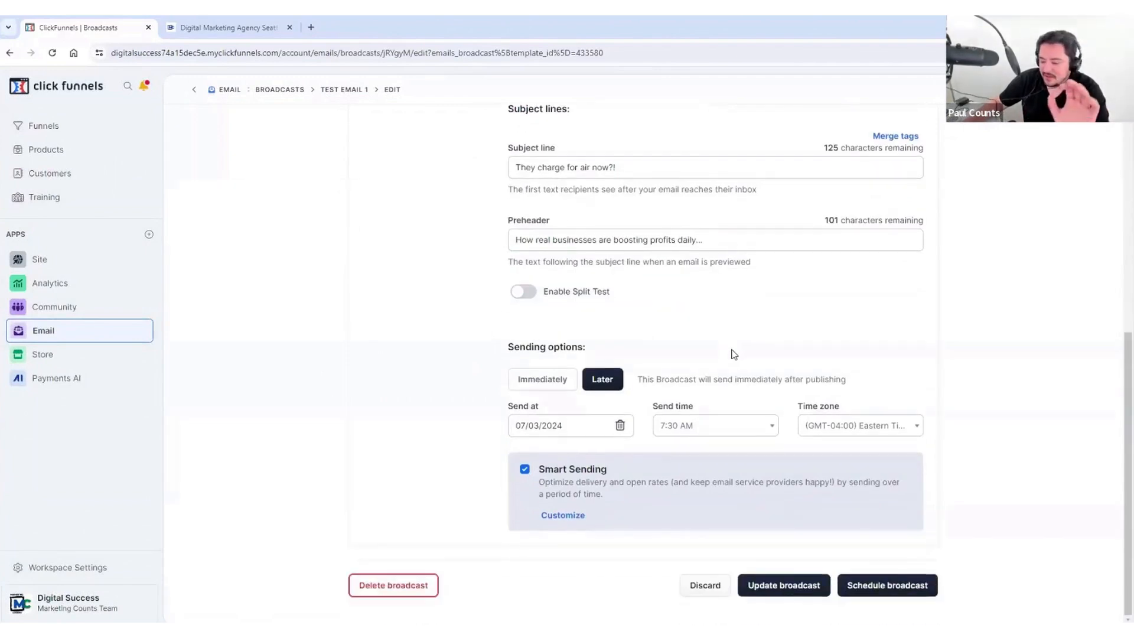
pyautogui.scroll(7, 777, 300)
pyautogui.click(889, 136)
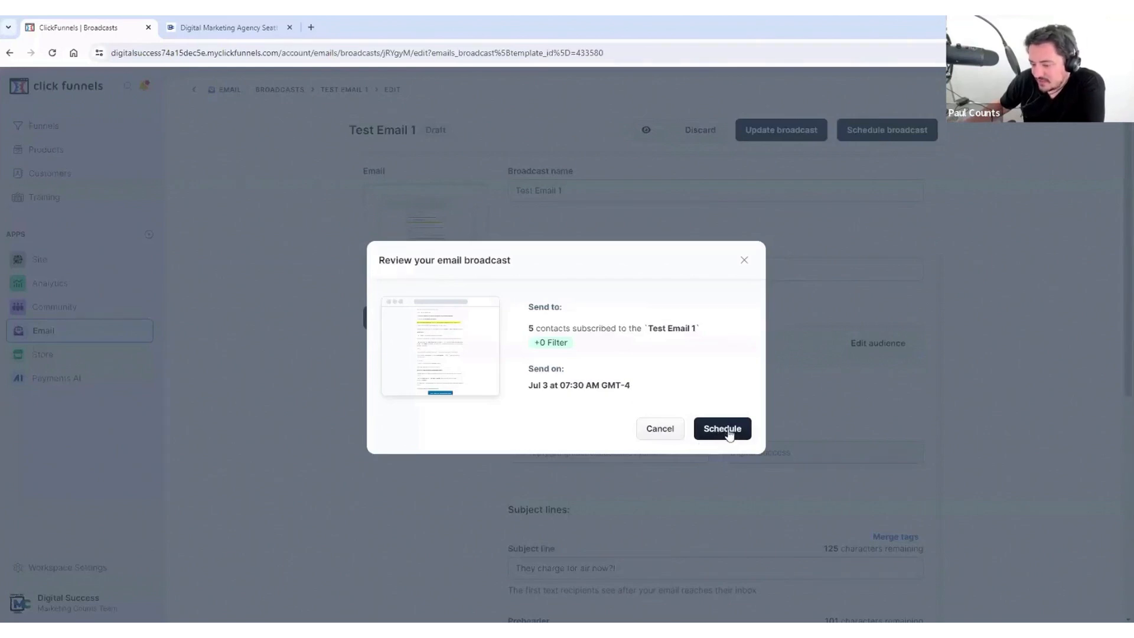
# Step: Set Sending options to Immediately and schedule Test Email 1 now to its 5 recipients
pyautogui.click(745, 260)
pyautogui.scroll(-6, 774, 433)
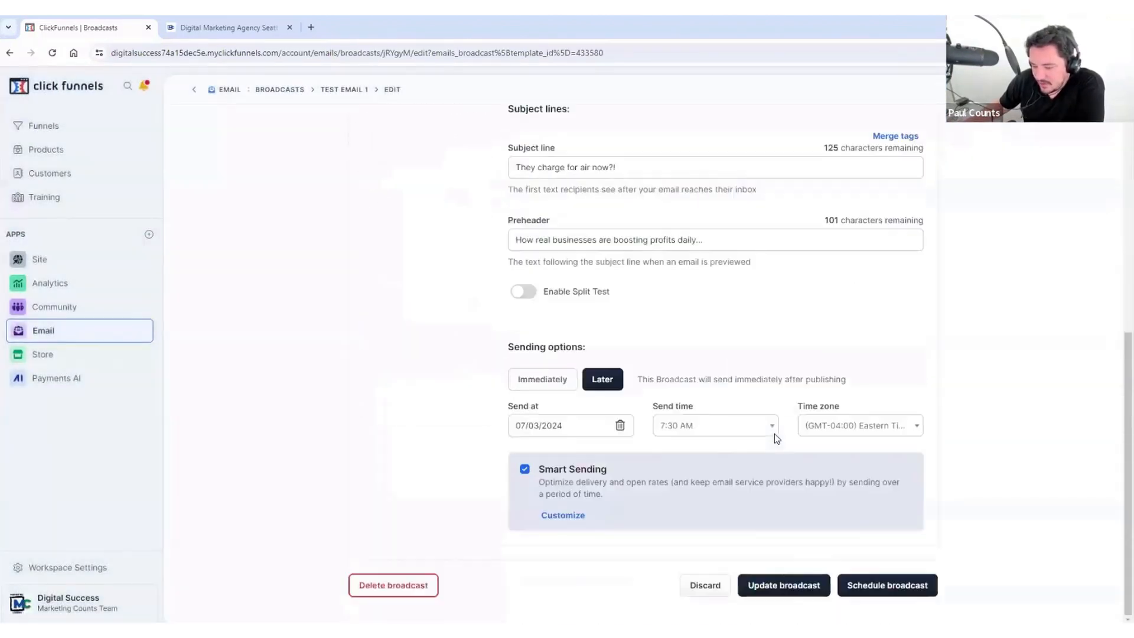
pyautogui.click(551, 384)
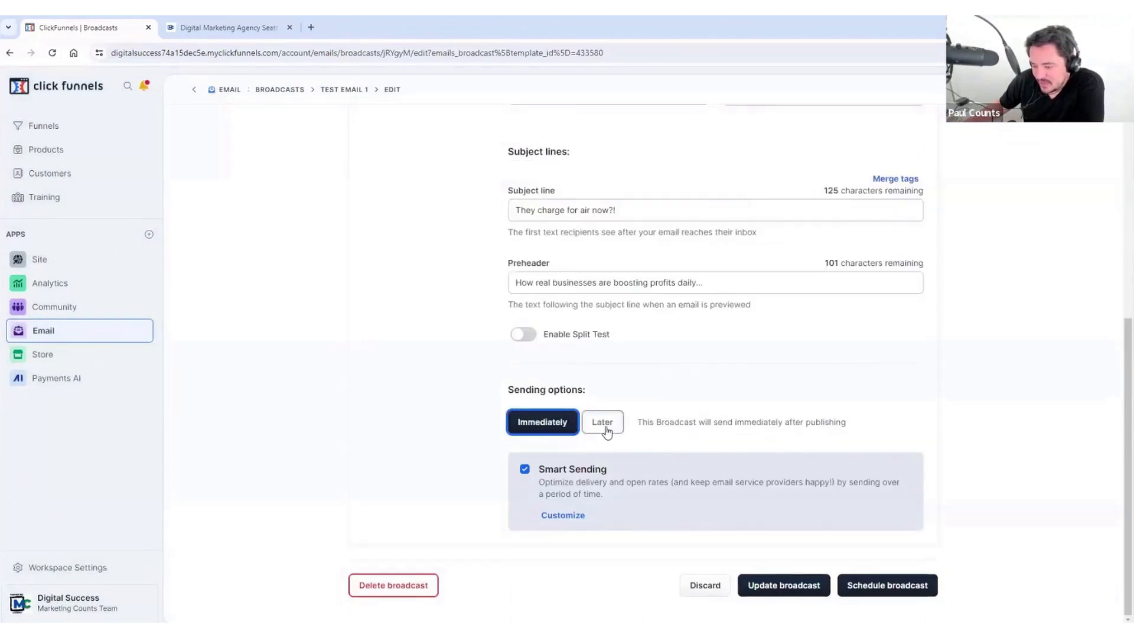
pyautogui.click(603, 423)
pyautogui.click(544, 424)
pyautogui.scroll(6, 768, 346)
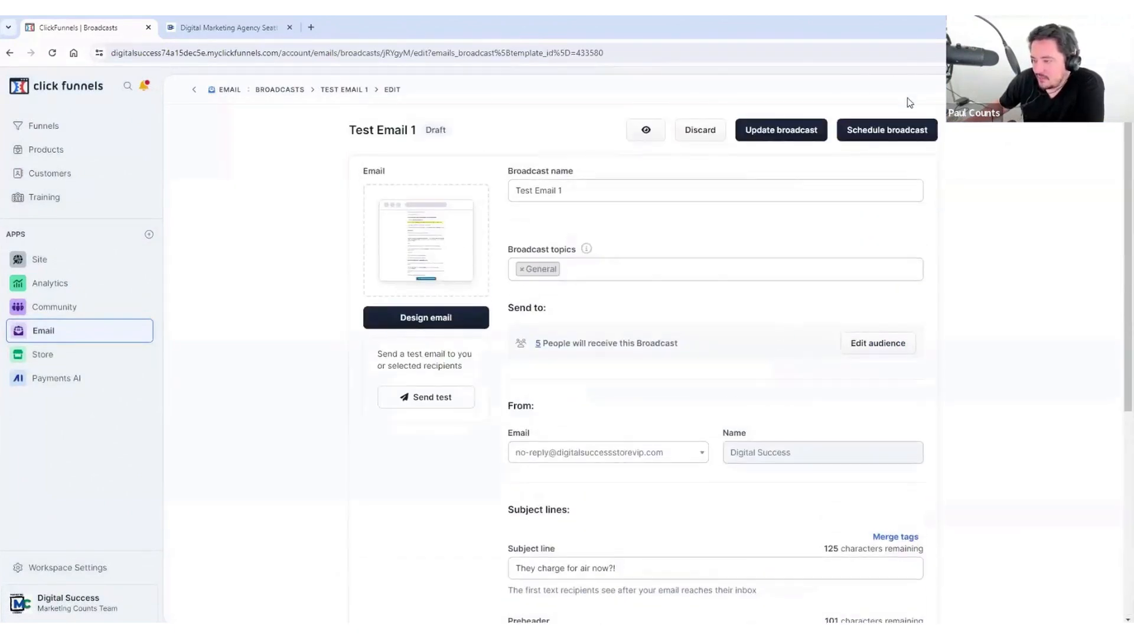
pyautogui.click(886, 132)
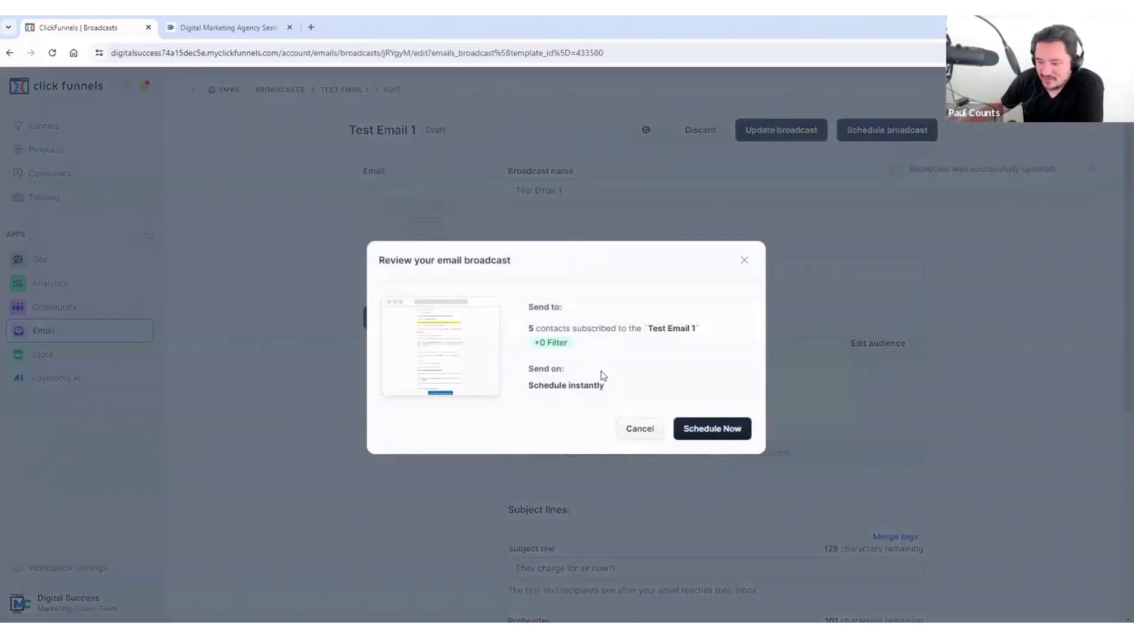
pyautogui.click(723, 433)
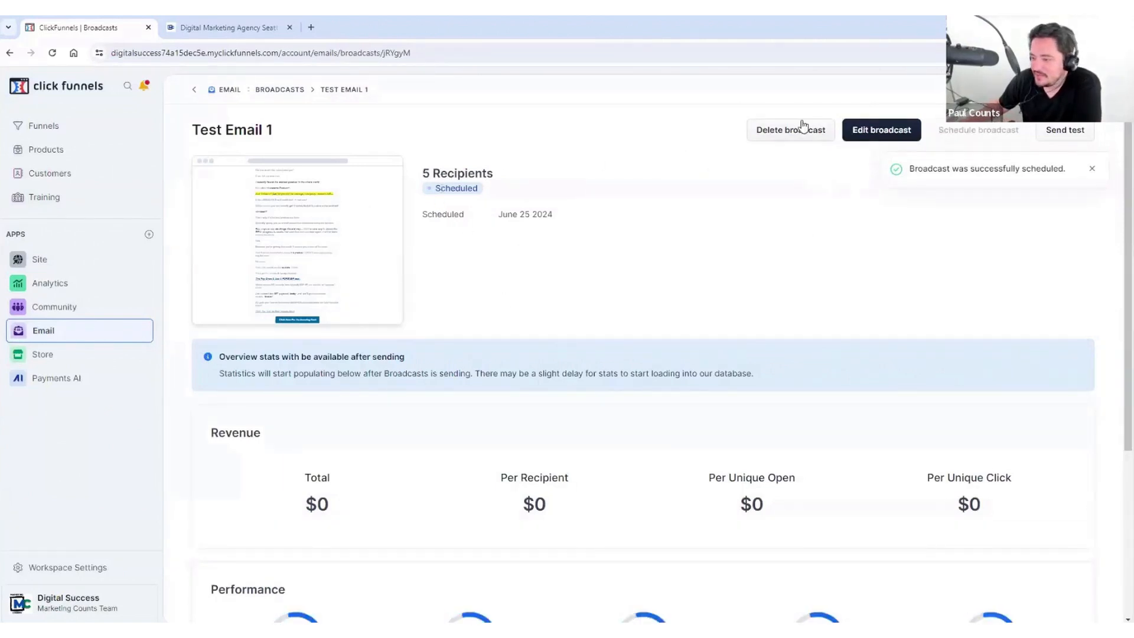
pyautogui.scroll(-5, 721, 225)
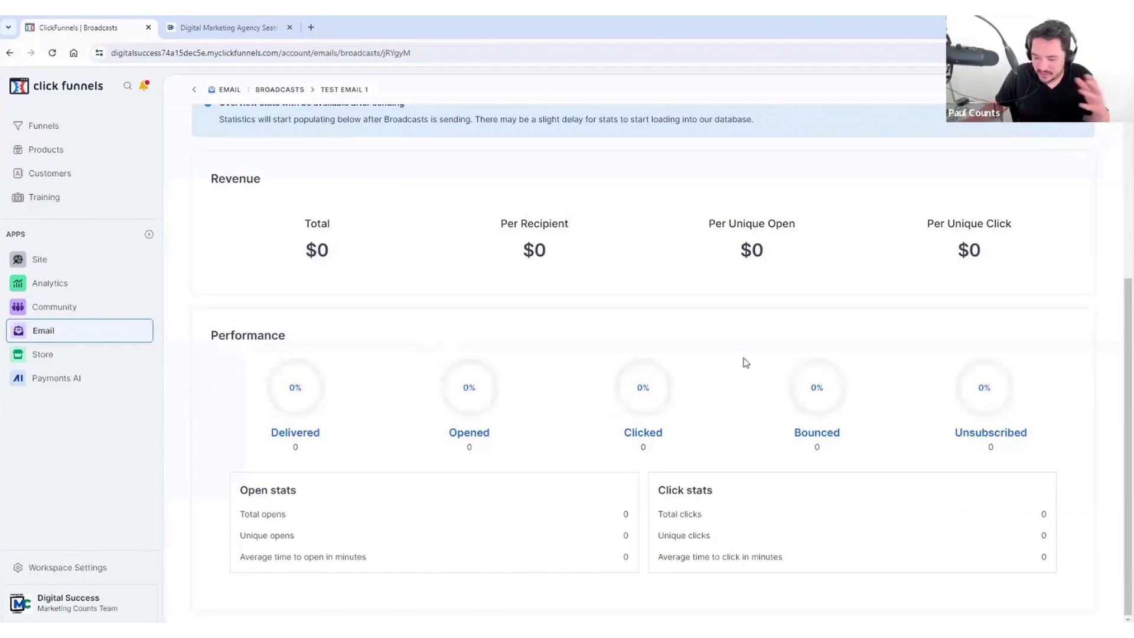
pyautogui.scroll(5, 435, 263)
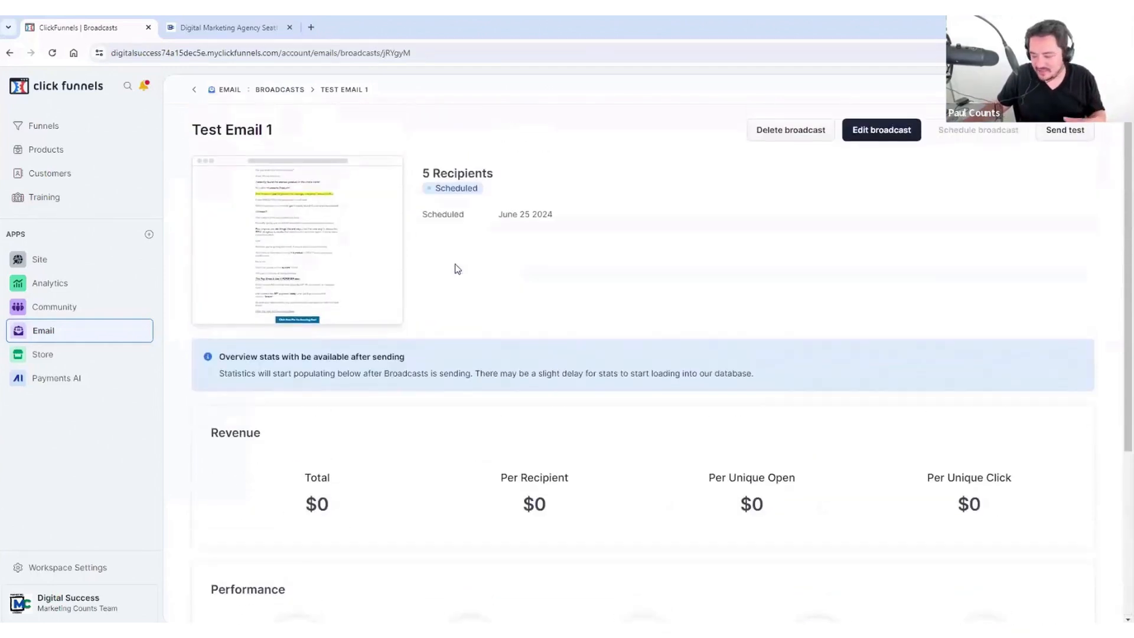
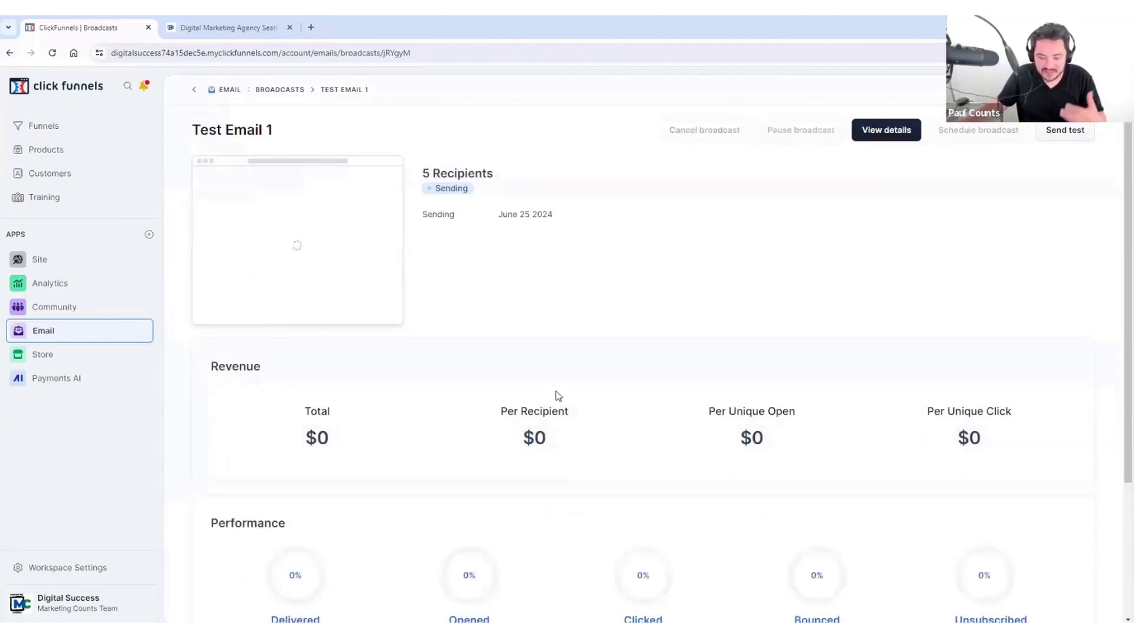
# Step: Scroll through Test Email 1's Revenue and Performance stats: 5 recipients, Complete, all revenue $0
pyautogui.scroll(-3, 557, 394)
pyautogui.scroll(-1, 570, 387)
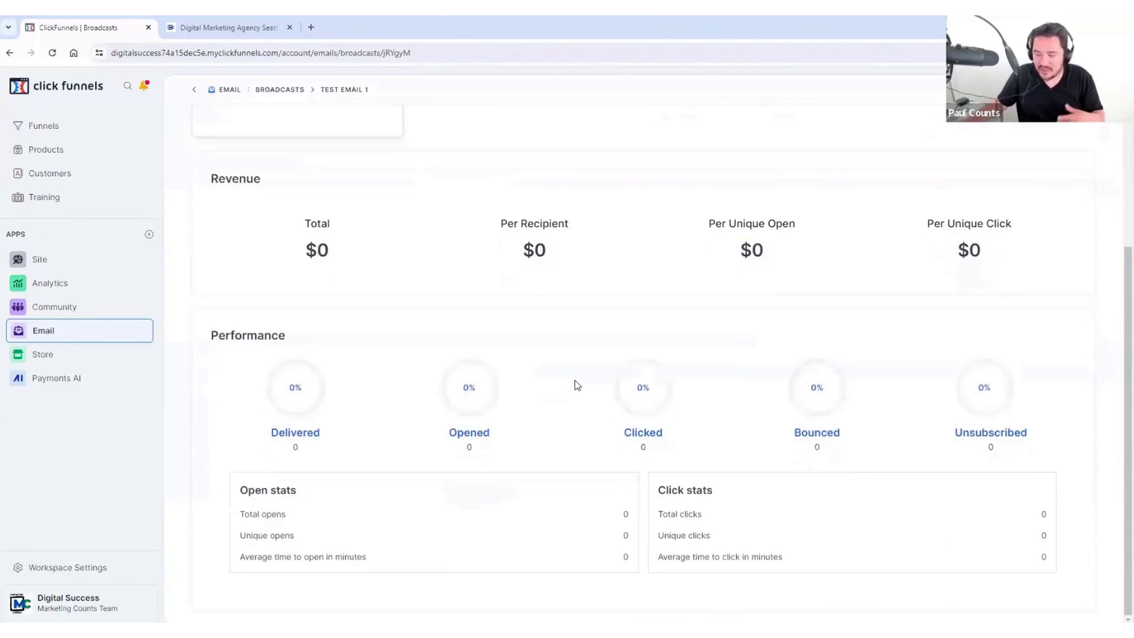
pyautogui.scroll(1, 577, 385)
pyautogui.scroll(-1, 577, 385)
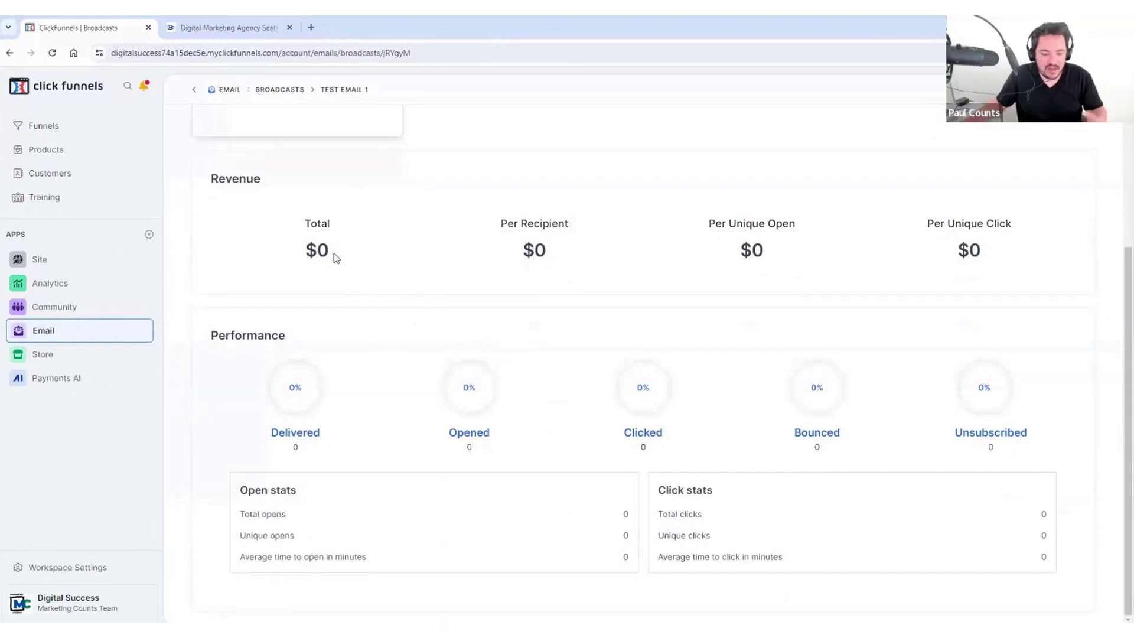
pyautogui.scroll(3, 335, 266)
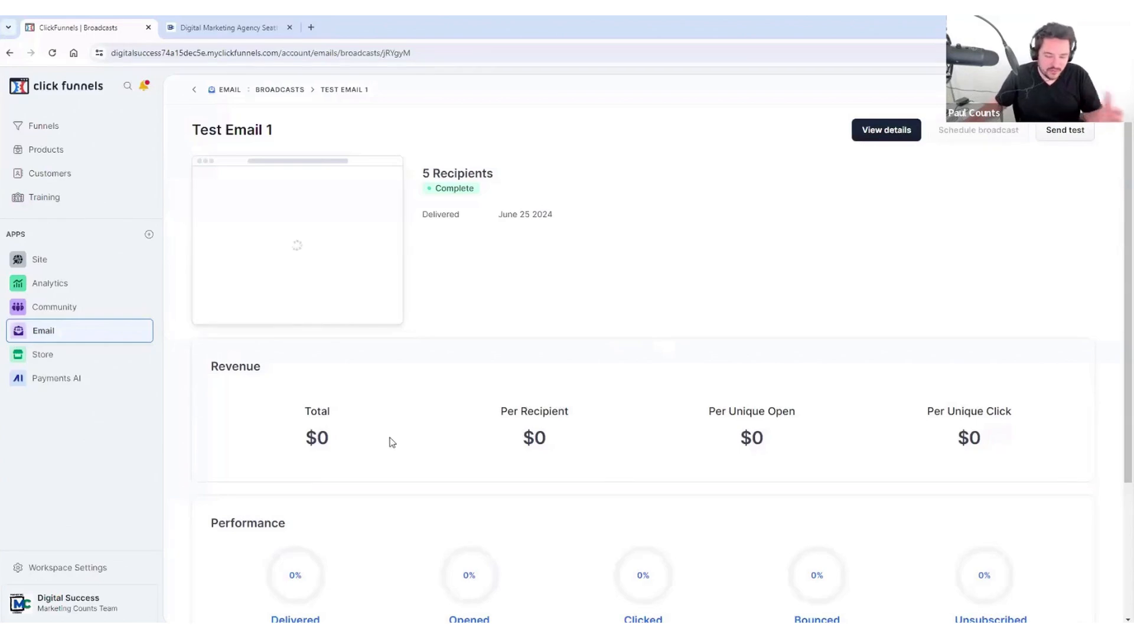
pyautogui.scroll(-2, 615, 400)
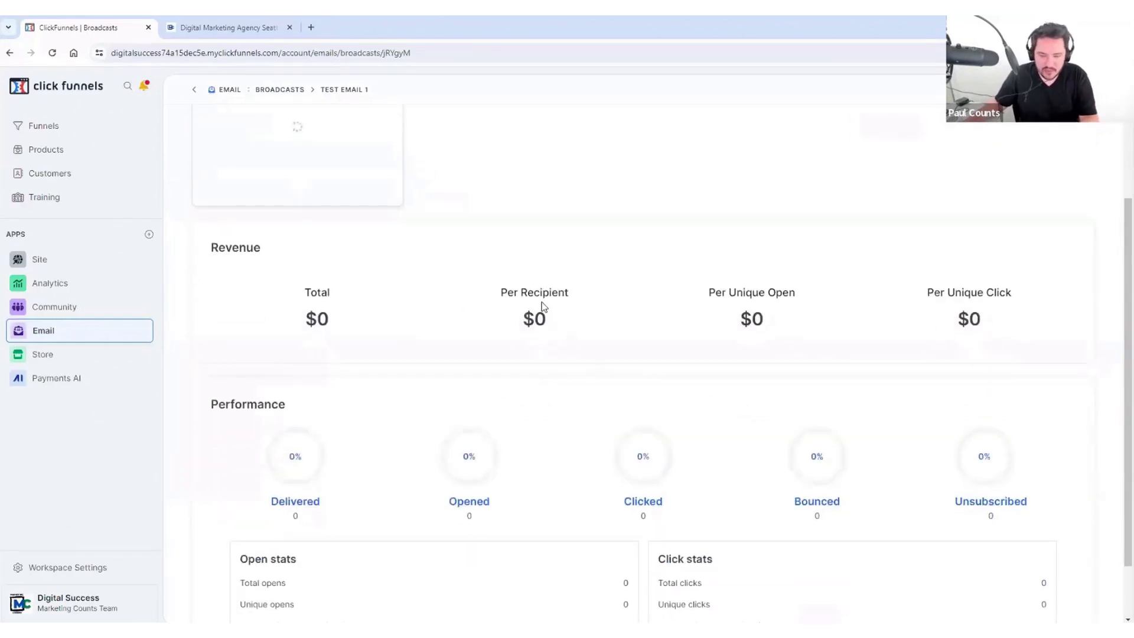
pyautogui.scroll(-1, 296, 351)
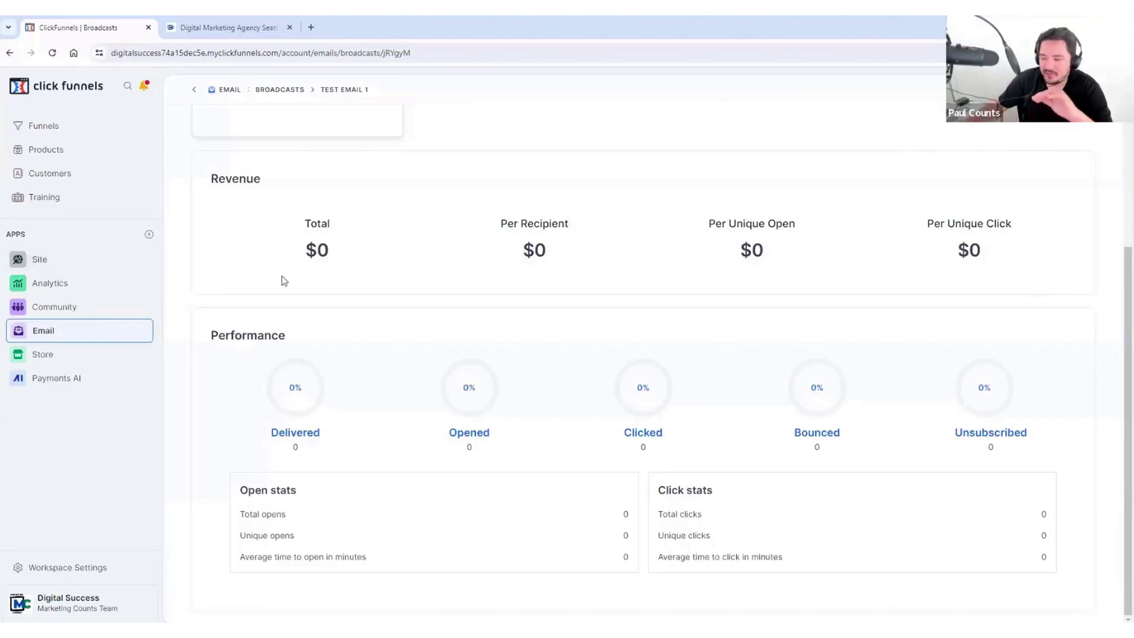
pyautogui.scroll(3, 374, 228)
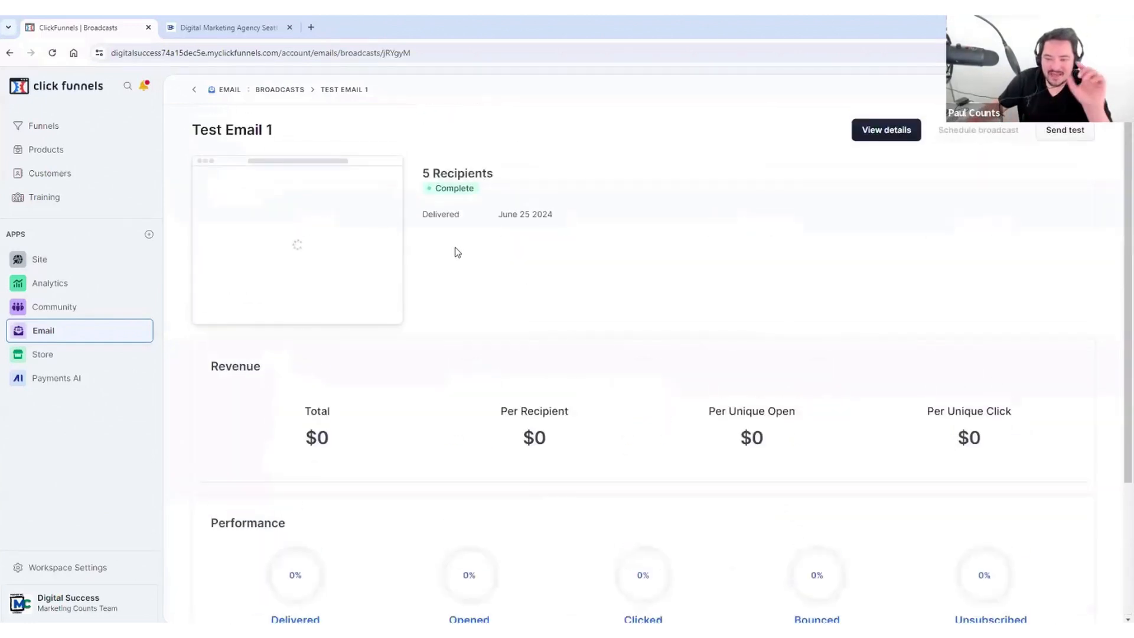
# Step: Review Test Email 1's Broadcast details panel, then go back to the Broadcasts list
pyautogui.click(884, 132)
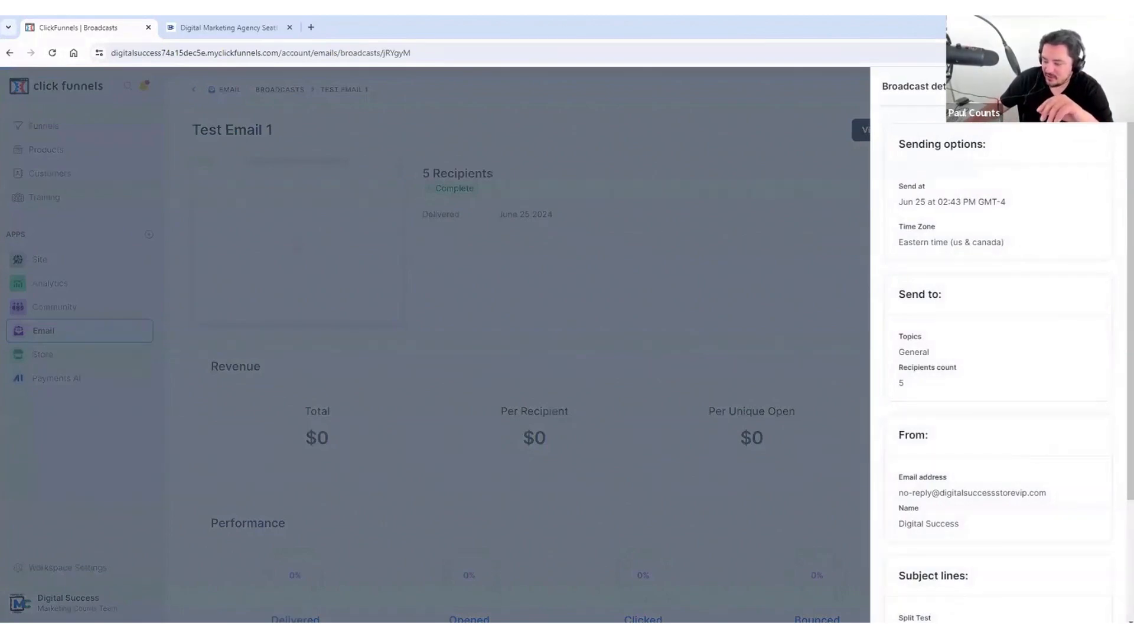
pyautogui.click(481, 269)
pyautogui.click(46, 333)
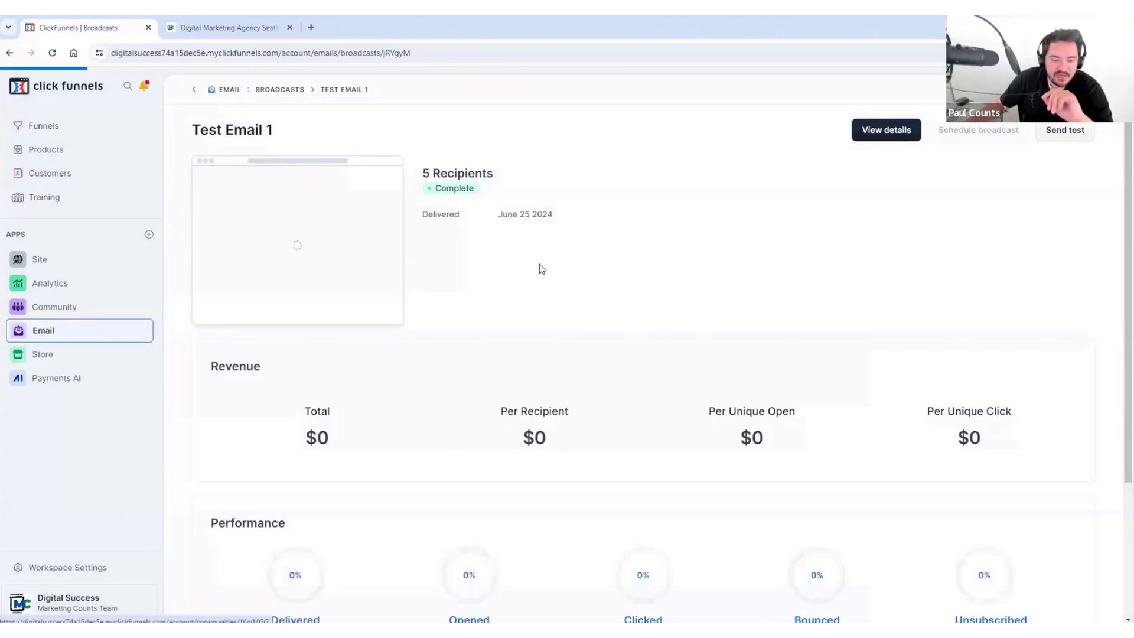